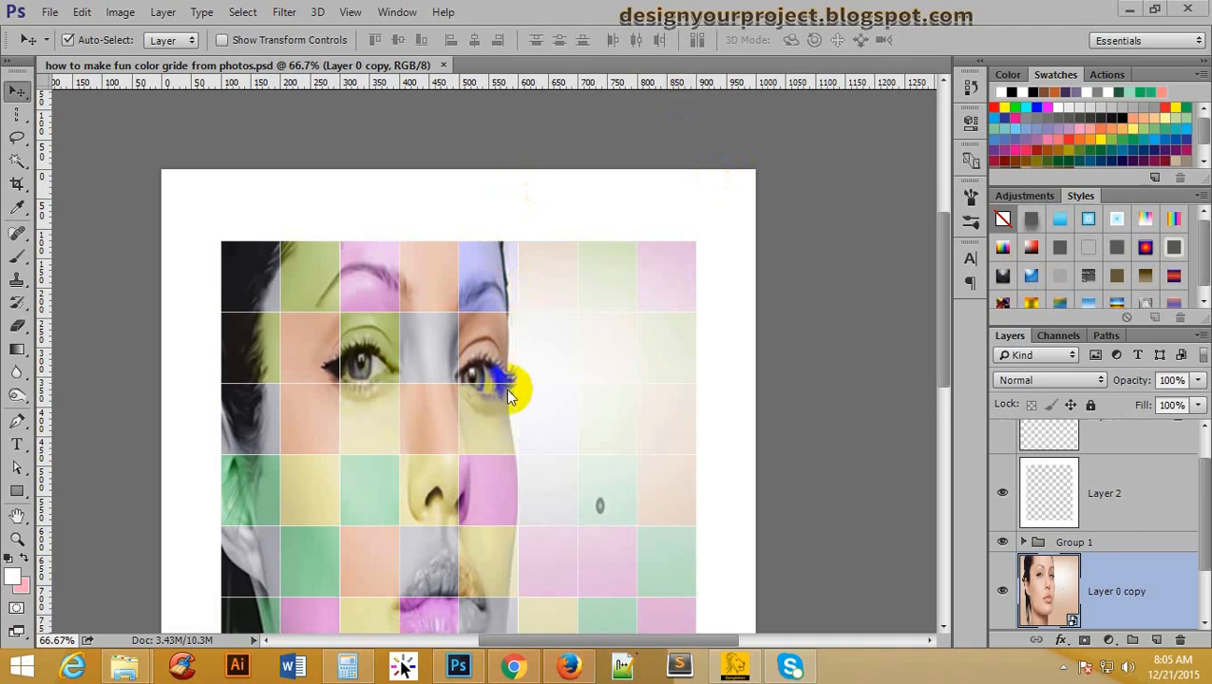
Examine the finished colour-grid portrait up close, switching the visibility of Layer 0 copy off and on
left_click(511, 390, "ctrl")
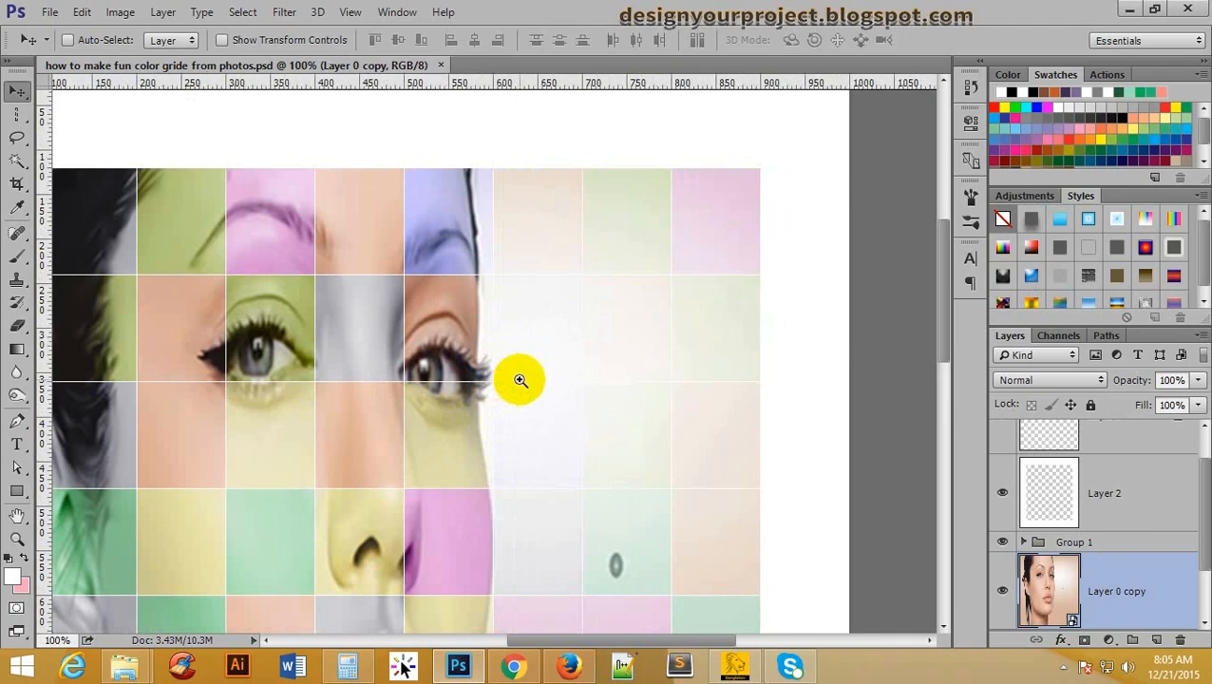
left_click(526, 366, "alt")
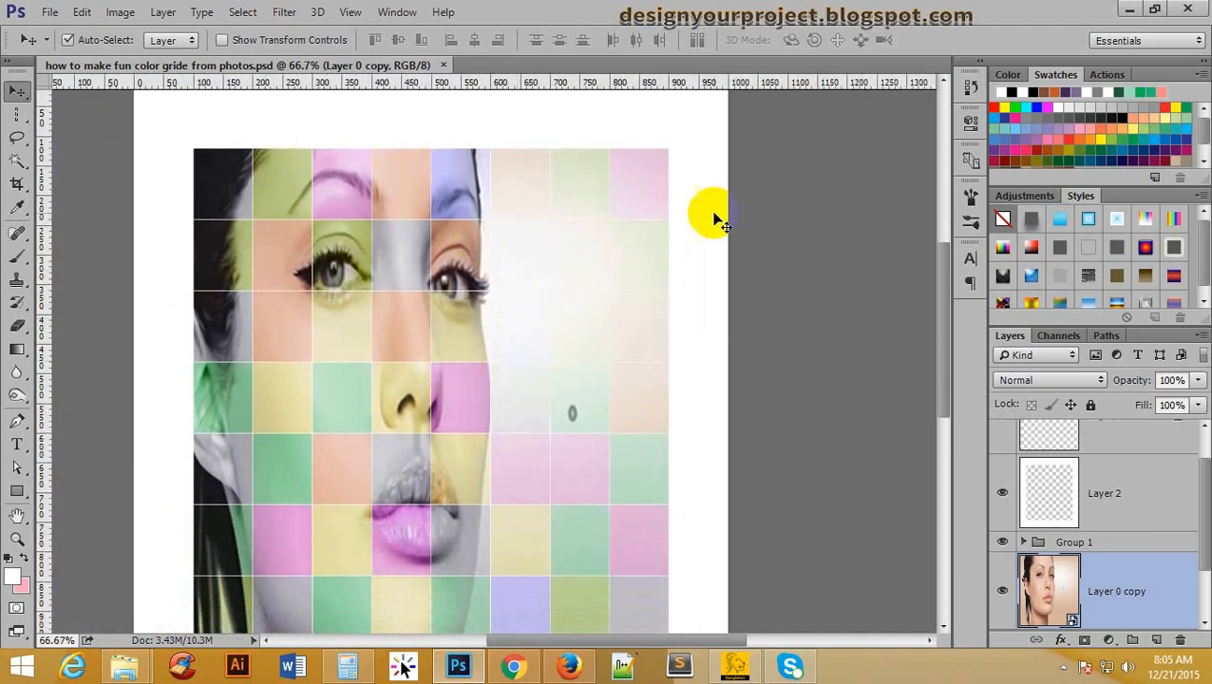
left_click(1004, 594)
left_click(1004, 593)
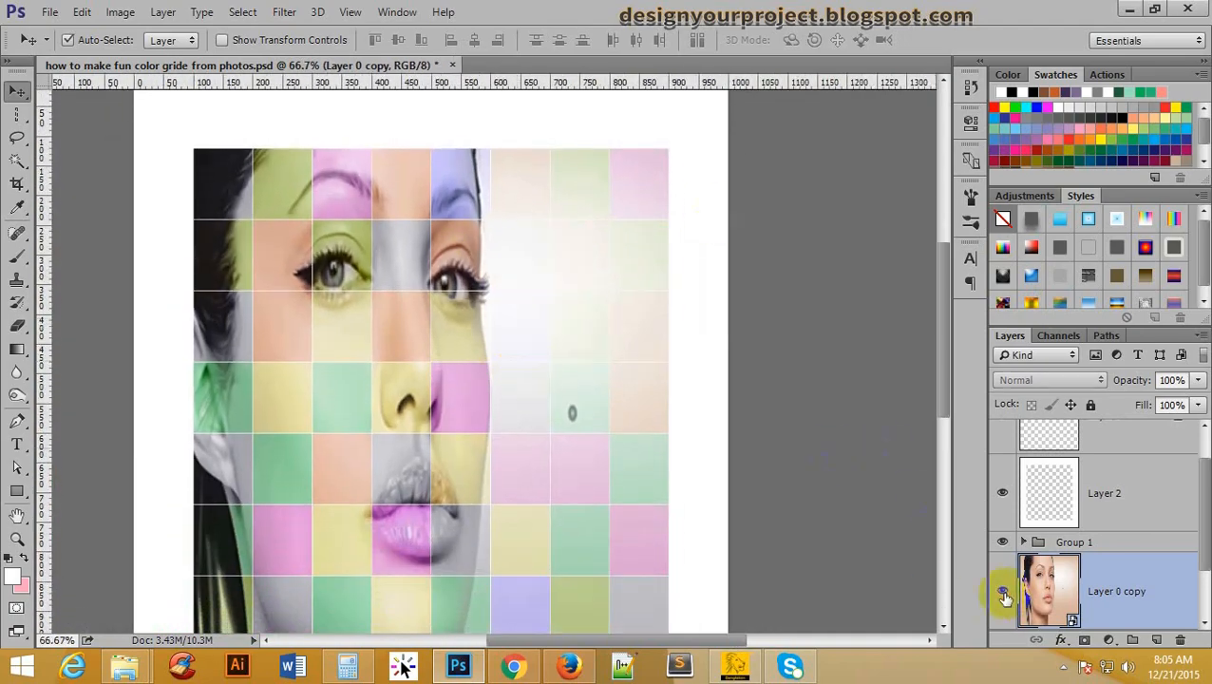
left_click(1003, 593)
left_click(1001, 591)
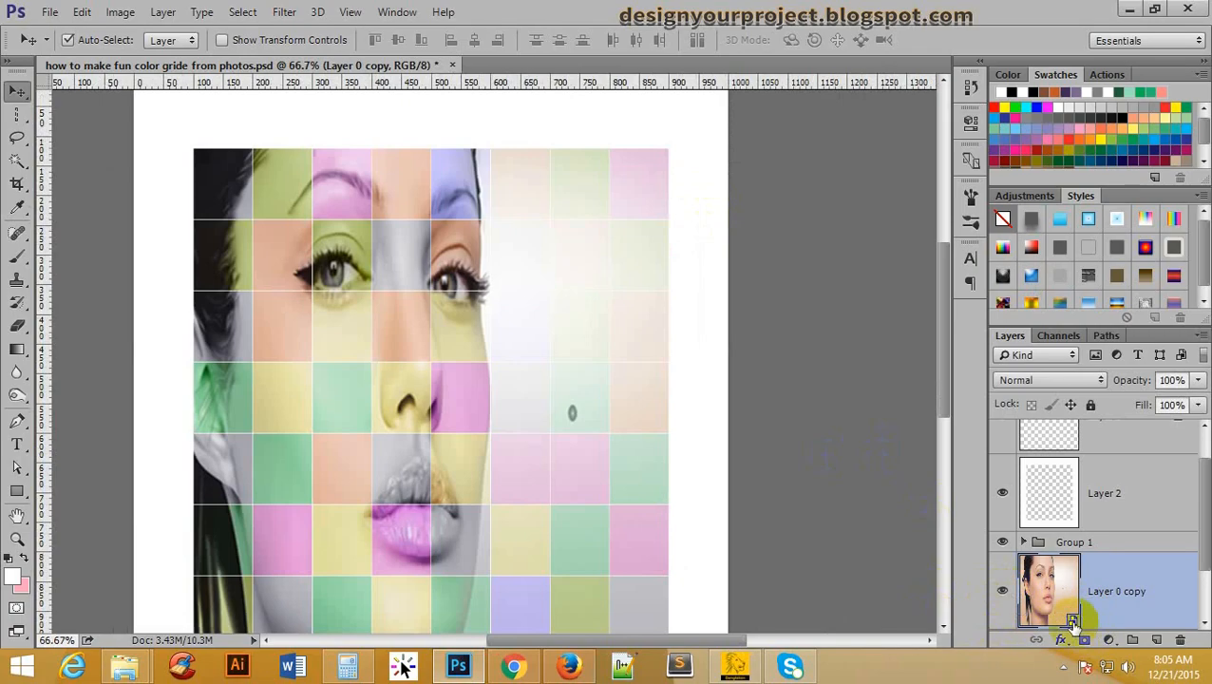
Open the smart object contents of Layer 0 copy, compare the source photo with the colour-grid document, and close the contents
double_click(1067, 620)
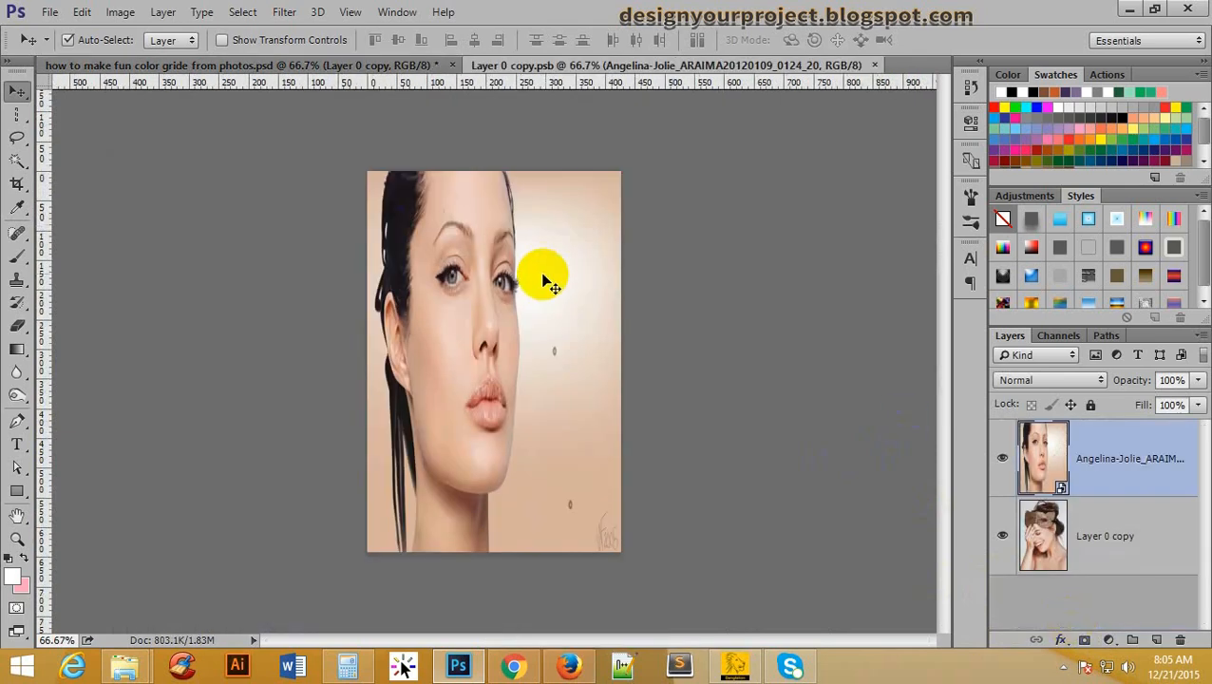
left_click(513, 270)
scroll(481, 291, "down", 1)
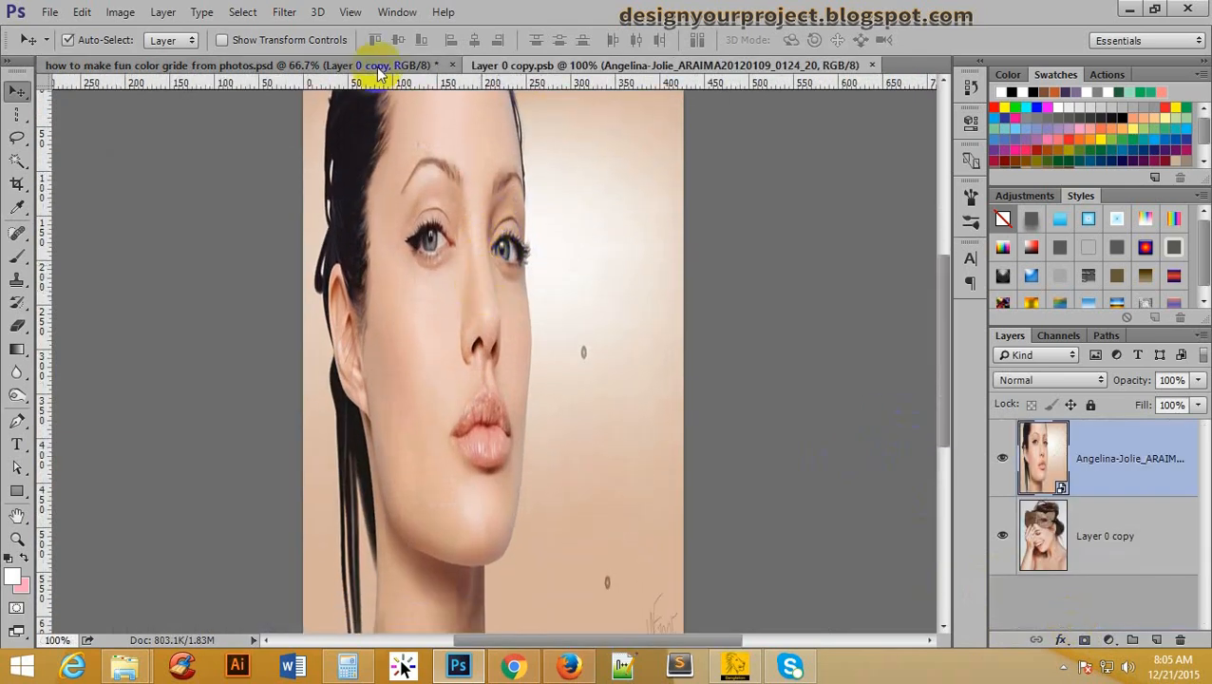
left_click(346, 65)
scroll(388, 232, "down", 2)
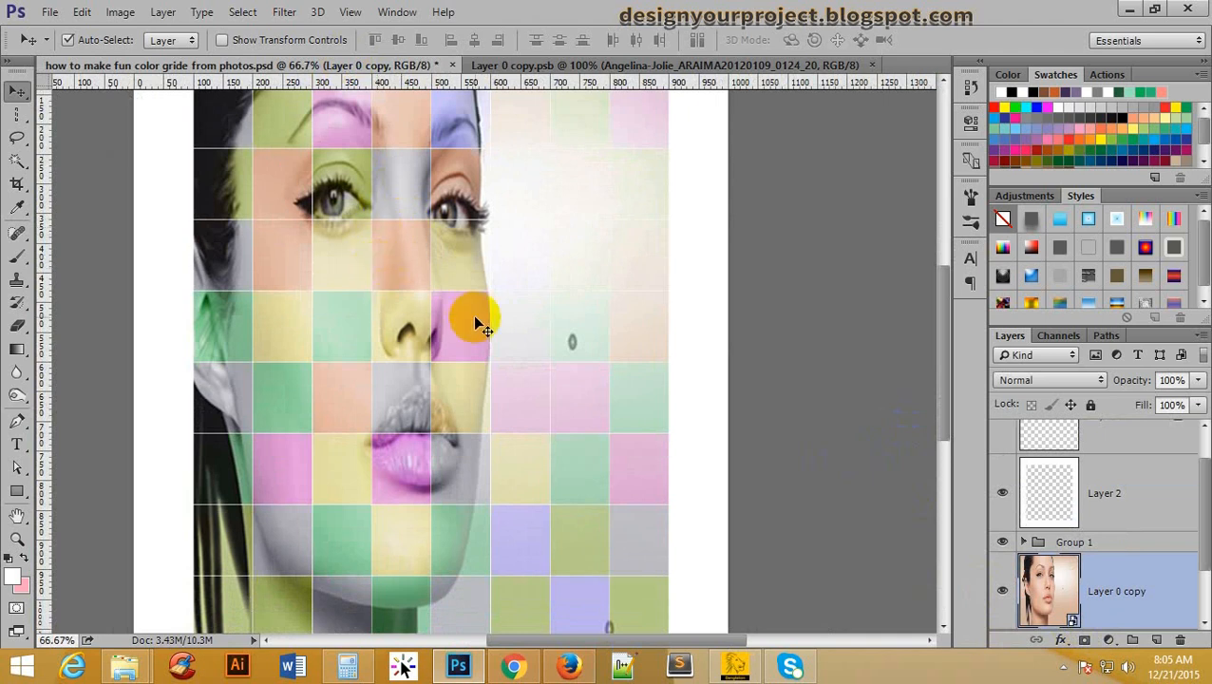
key("ctrl+minus")
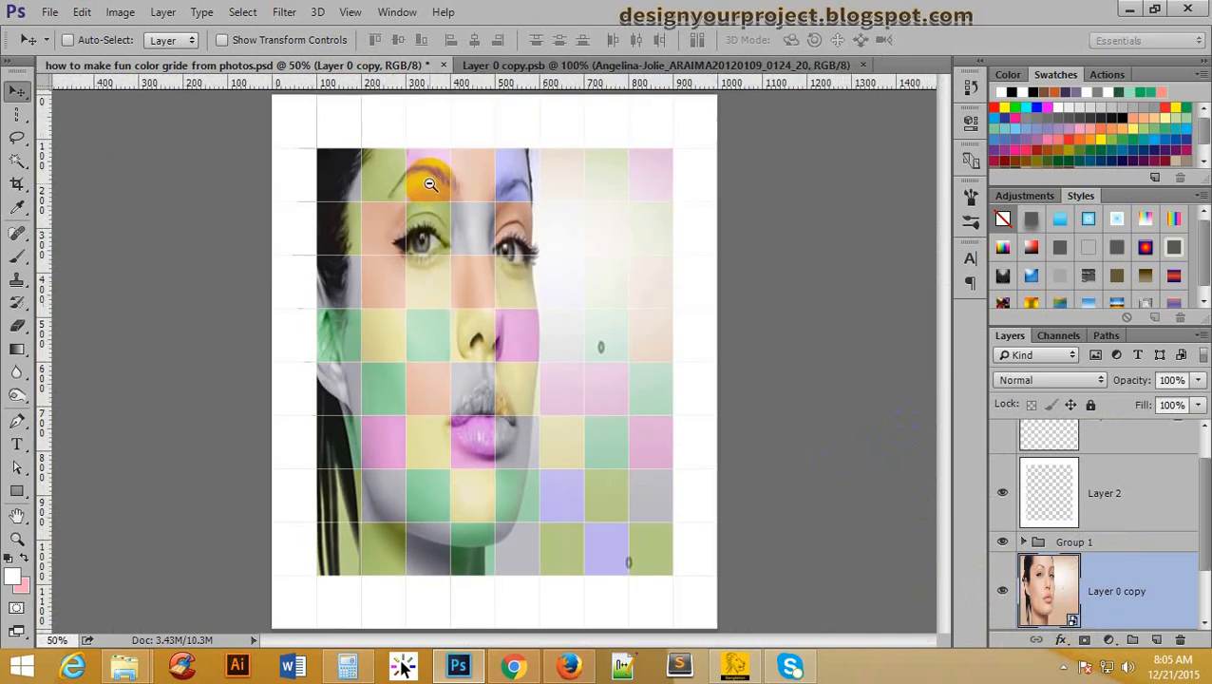
key("ctrl+plus")
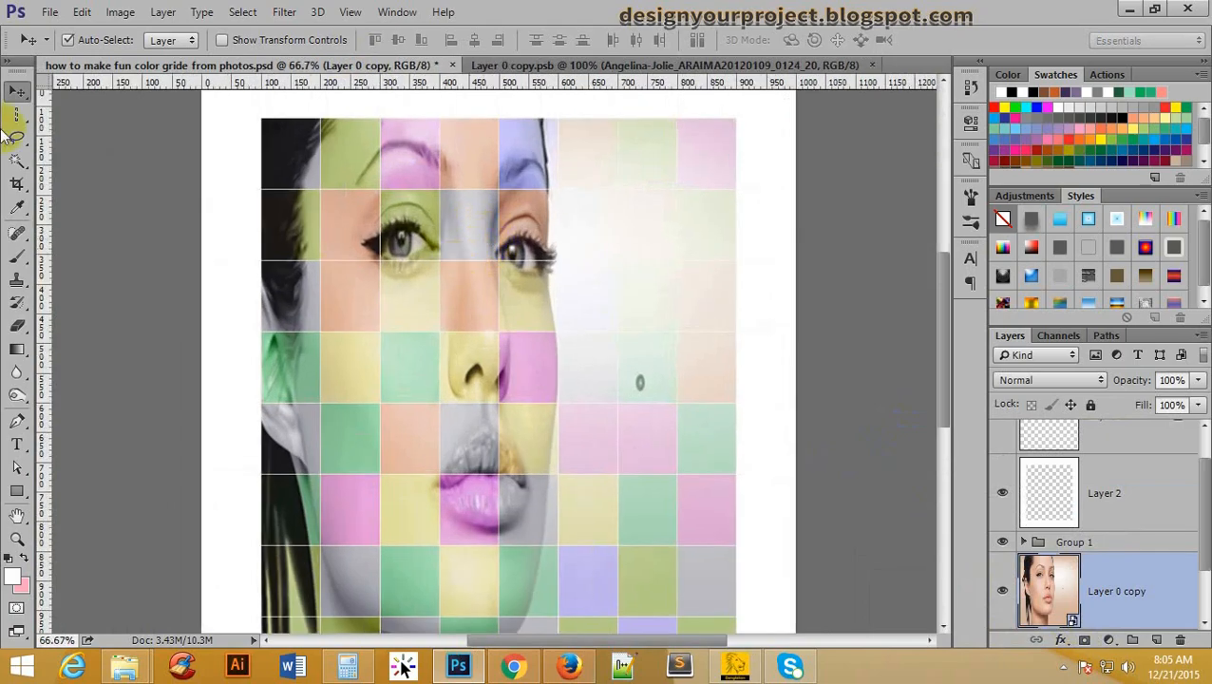
left_click(871, 65)
mouse_move(124, 667)
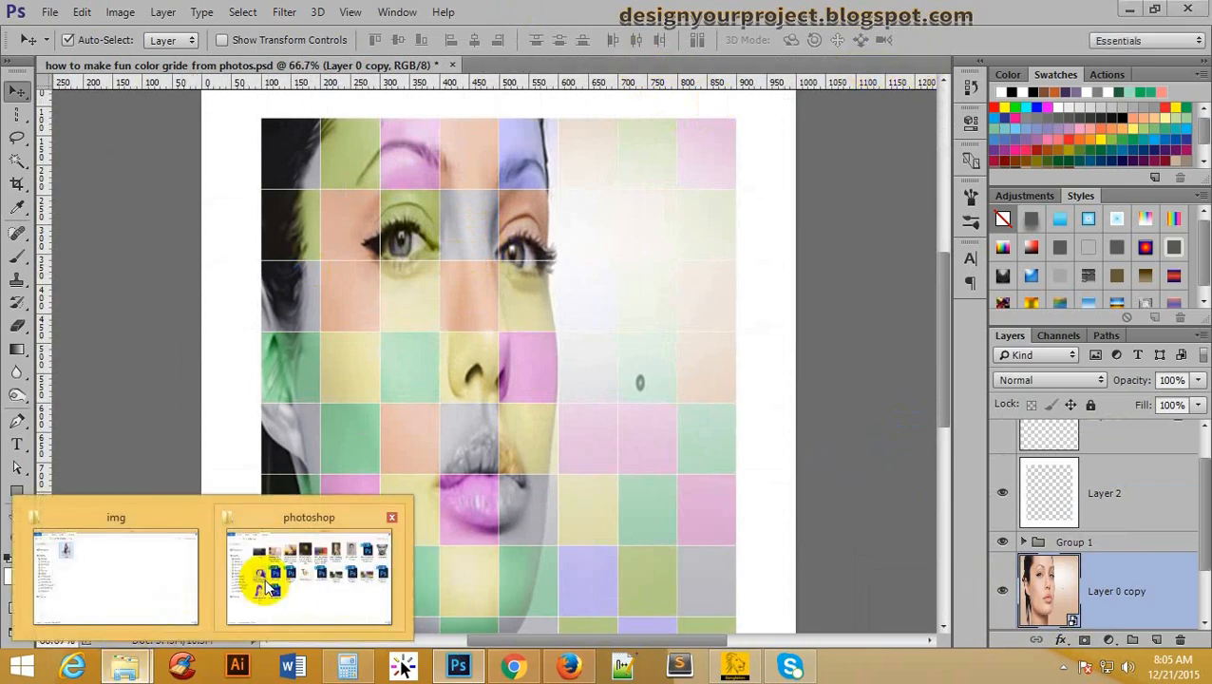
left_click(315, 619)
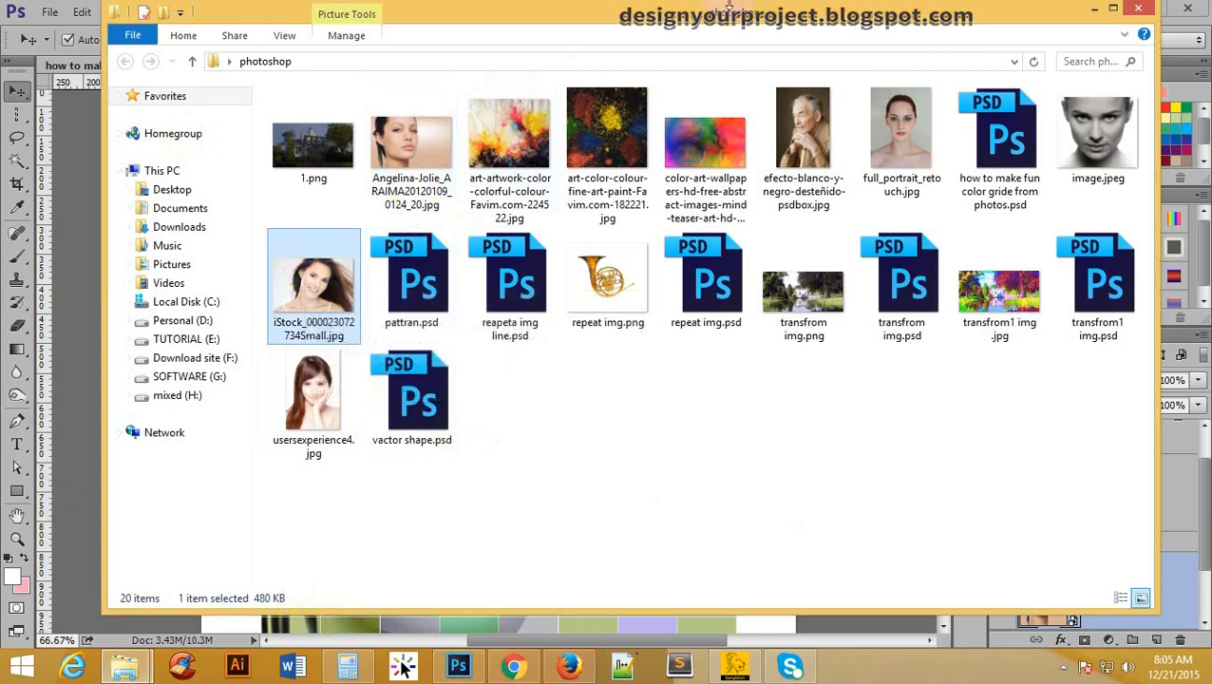
left_click_drag(631, 12, 606, 256)
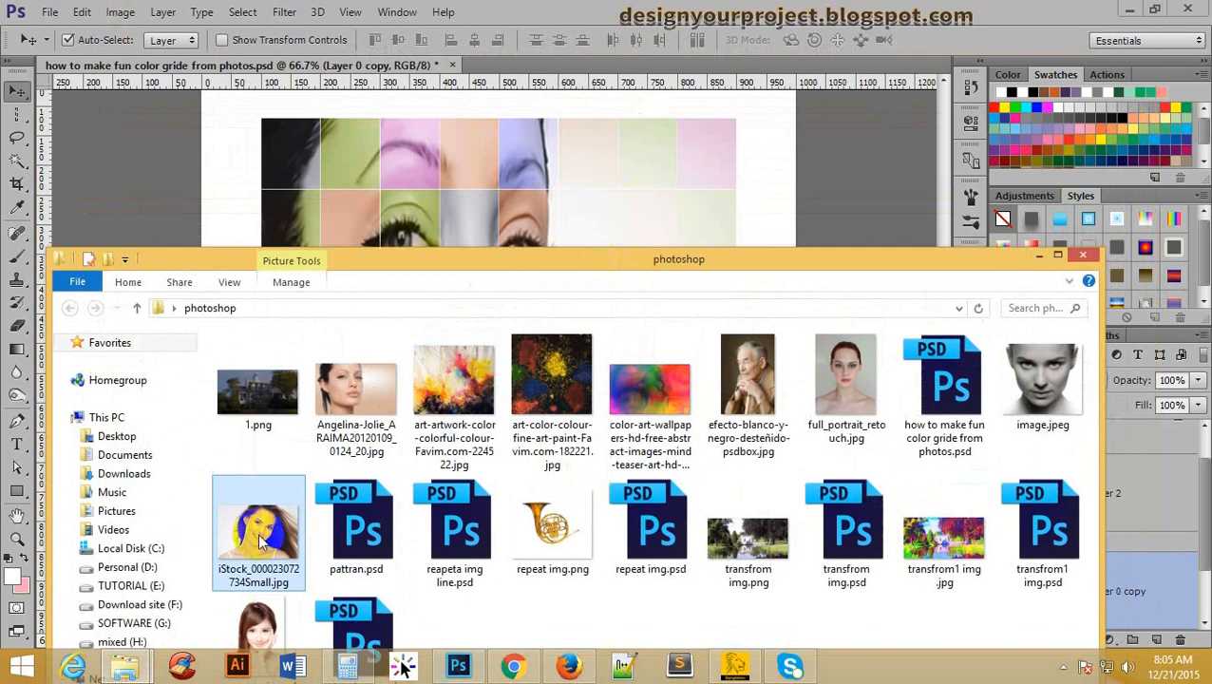
left_click_drag(258, 539, 615, 64)
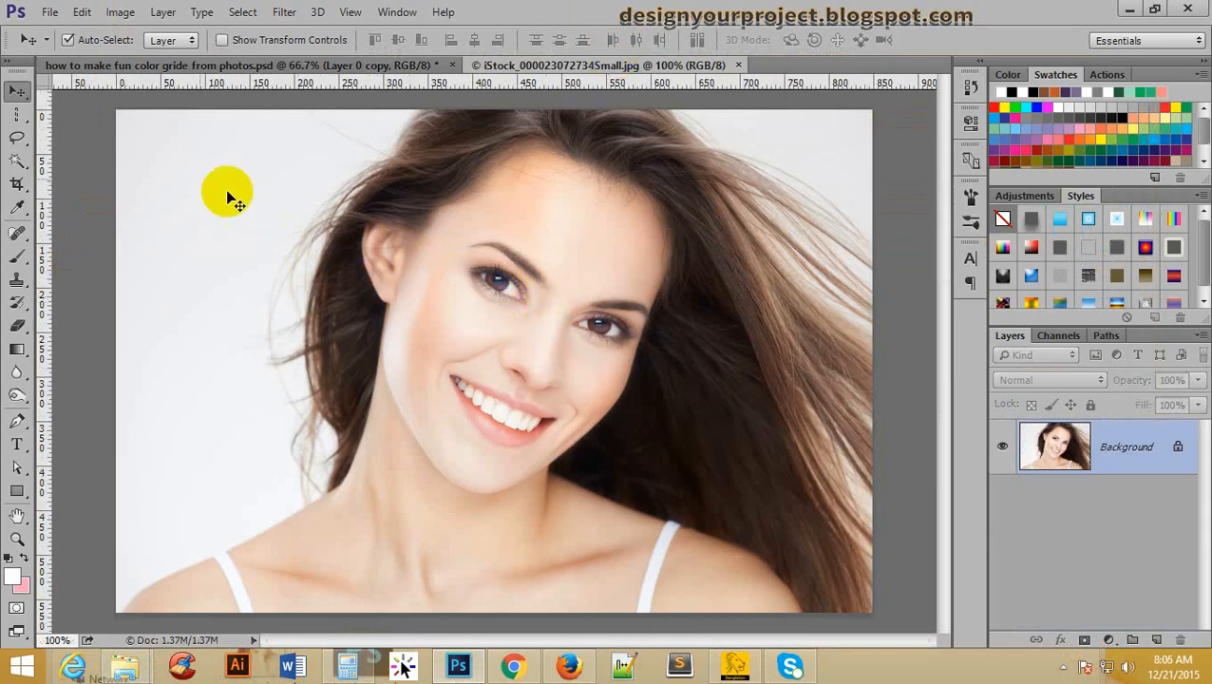
Check the portrait photo's image dimensions in pixels without resizing it
left_click(121, 14)
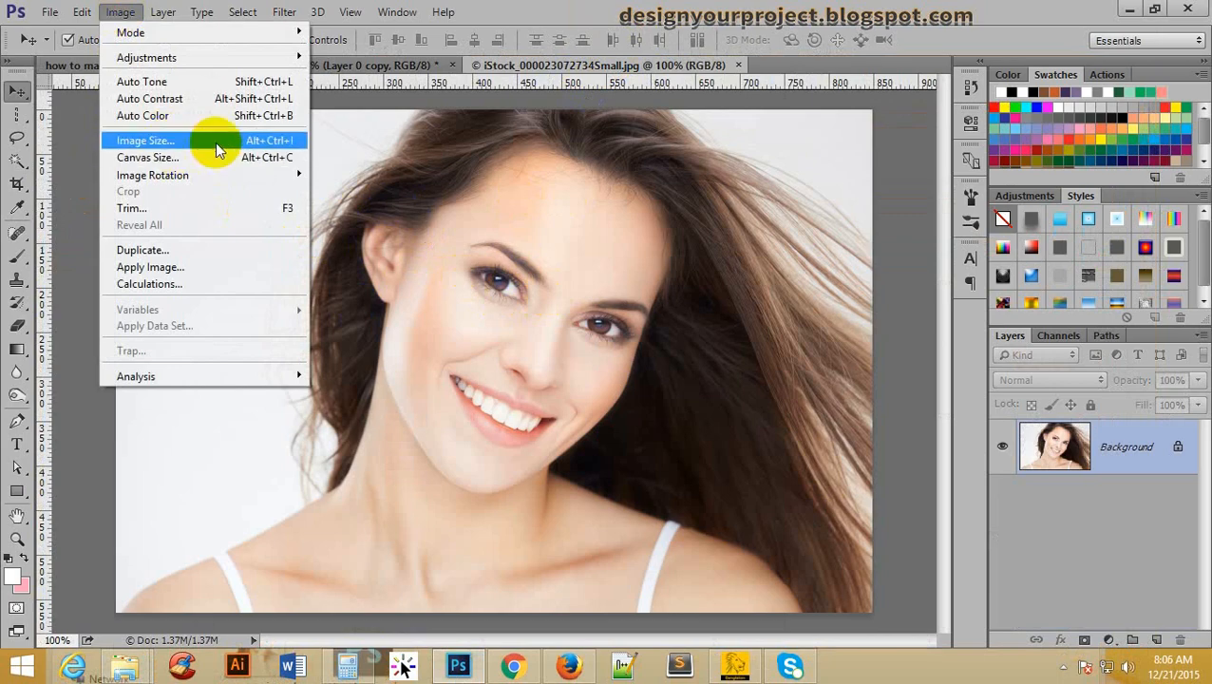
left_click(217, 142)
left_click(1019, 198)
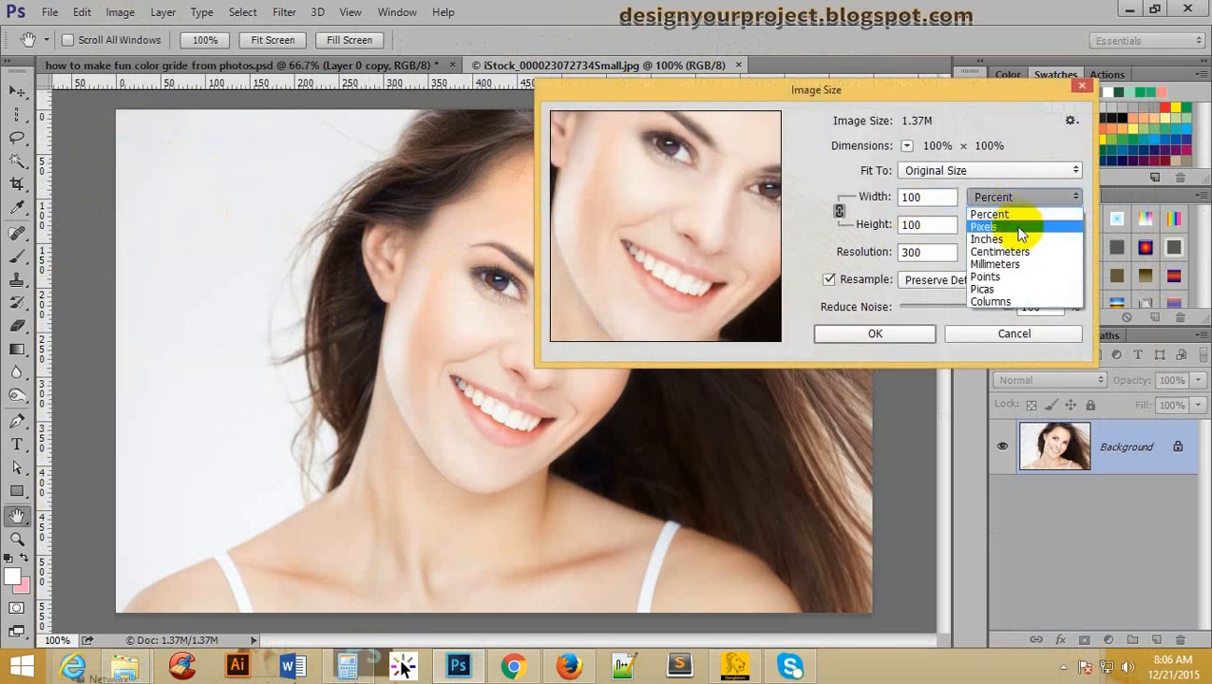
left_click(1019, 227)
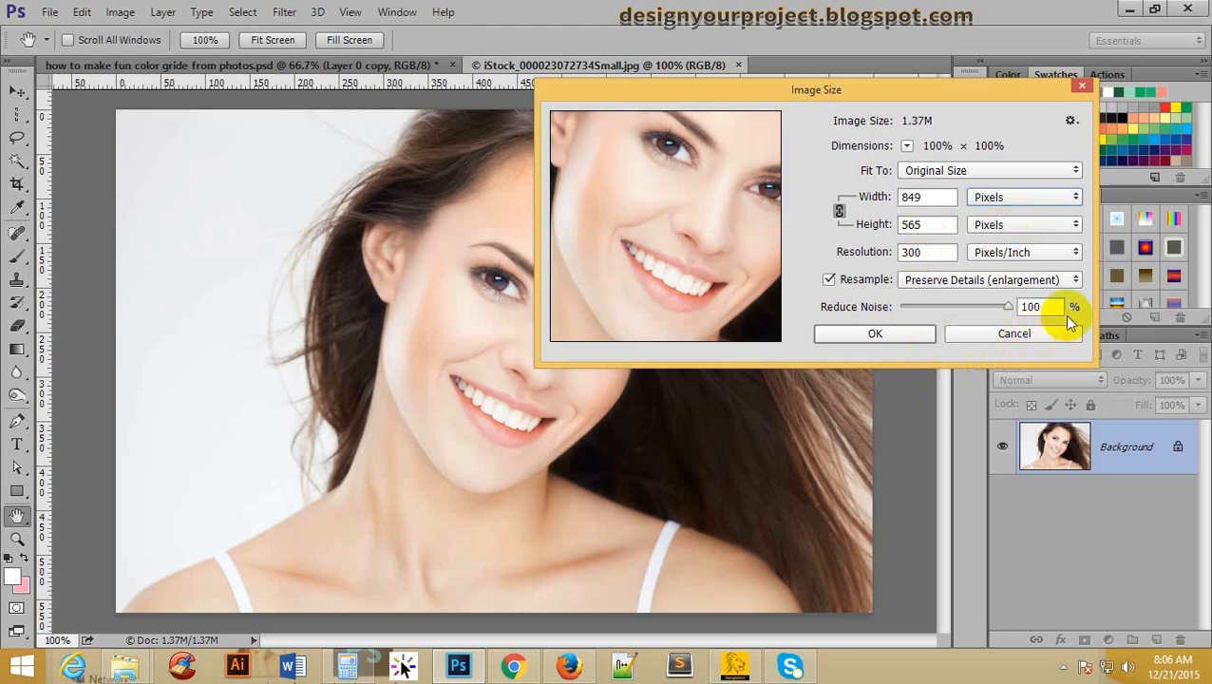
left_click(1016, 337)
left_click(632, 142)
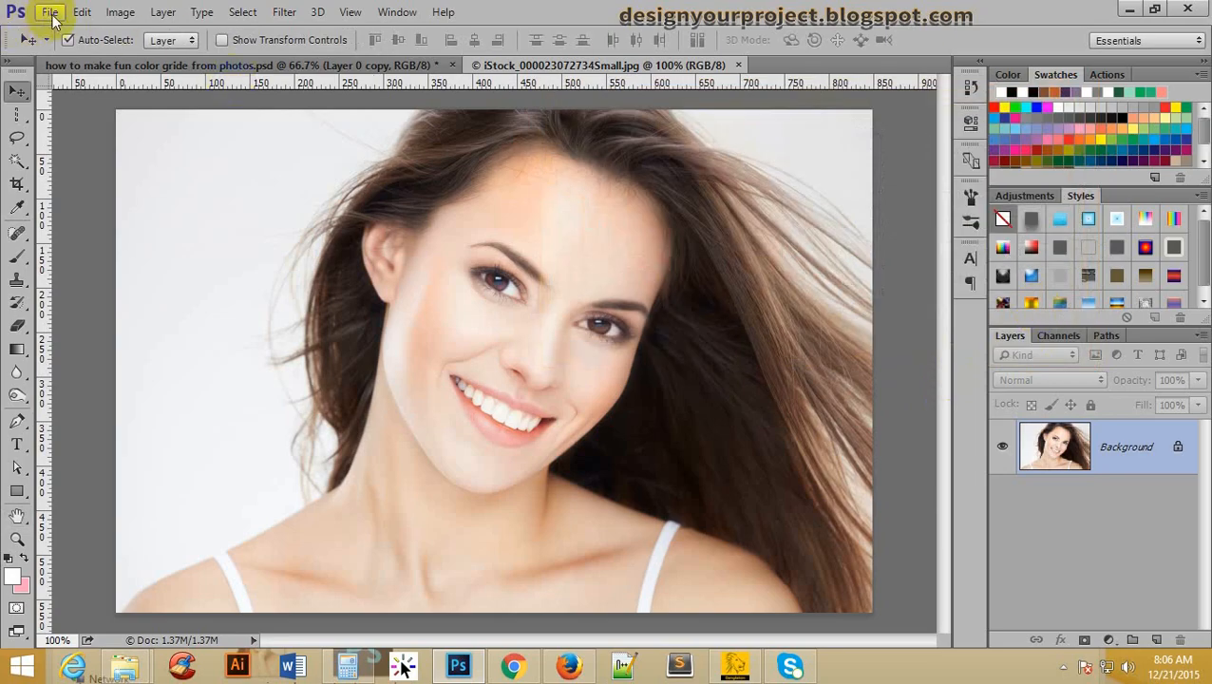
Create a new 800 x 1000 pixel RGB document at 150 pixels/inch with a white background
left_click(51, 13)
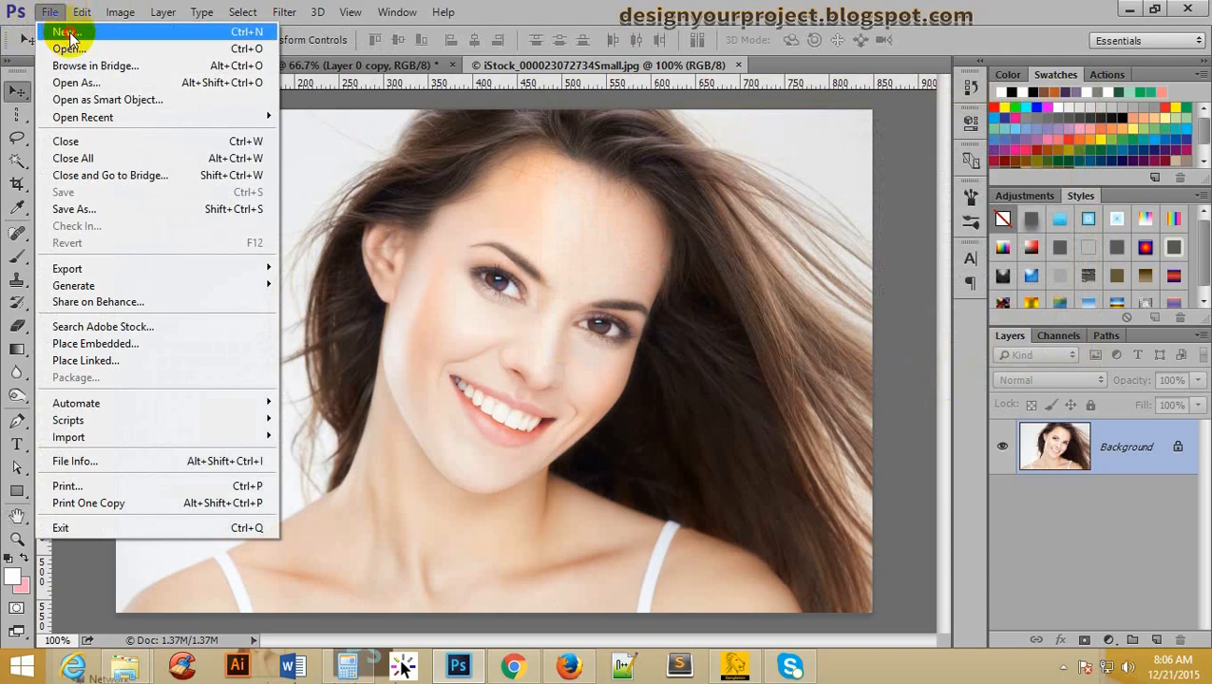
left_click(66, 33)
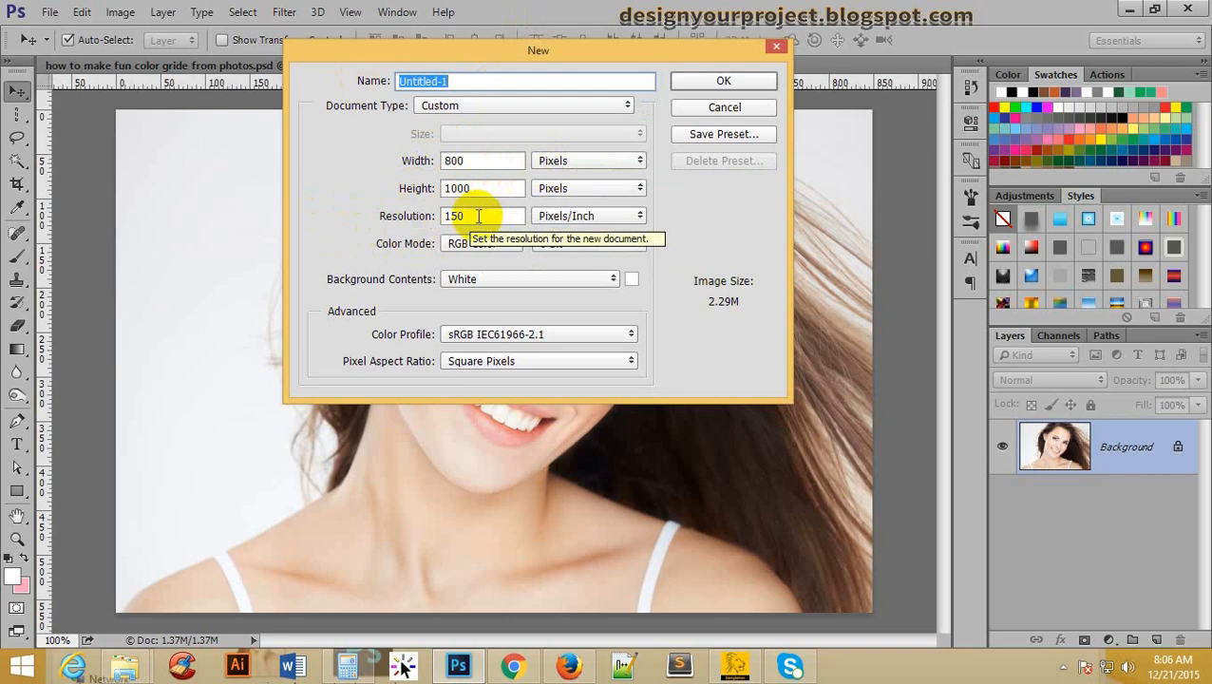
left_click(736, 83)
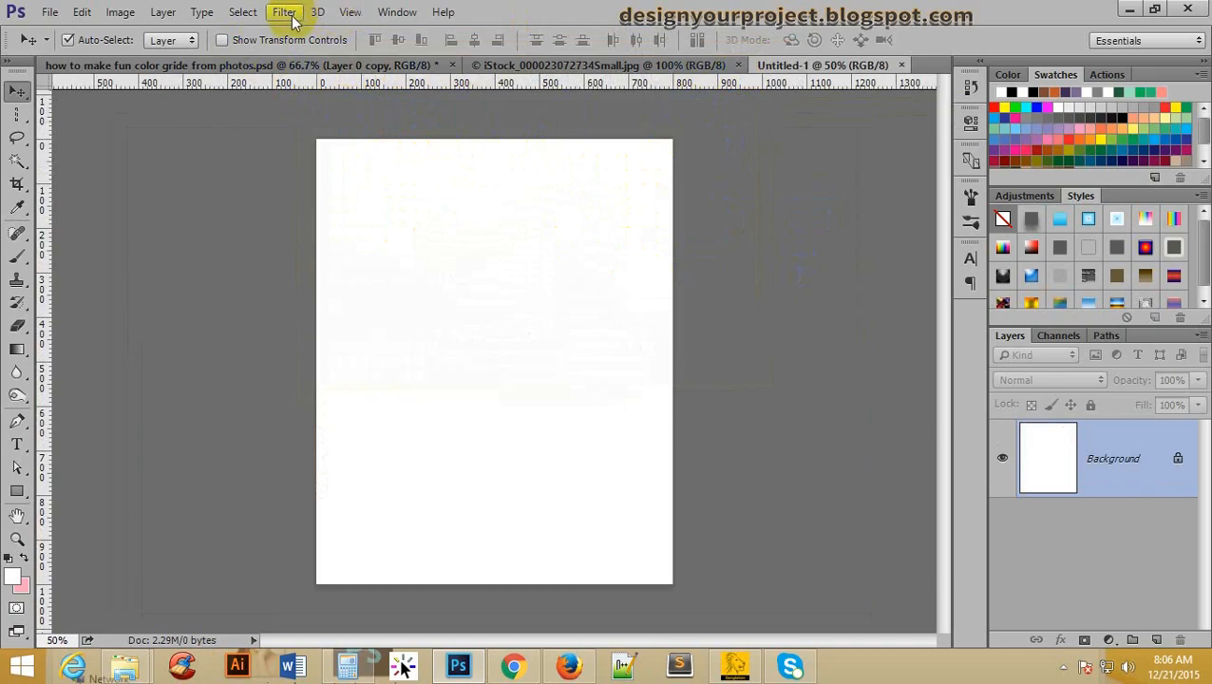
Add a guide layout of 10 columns and 10 rows to the blank document
left_click(348, 11)
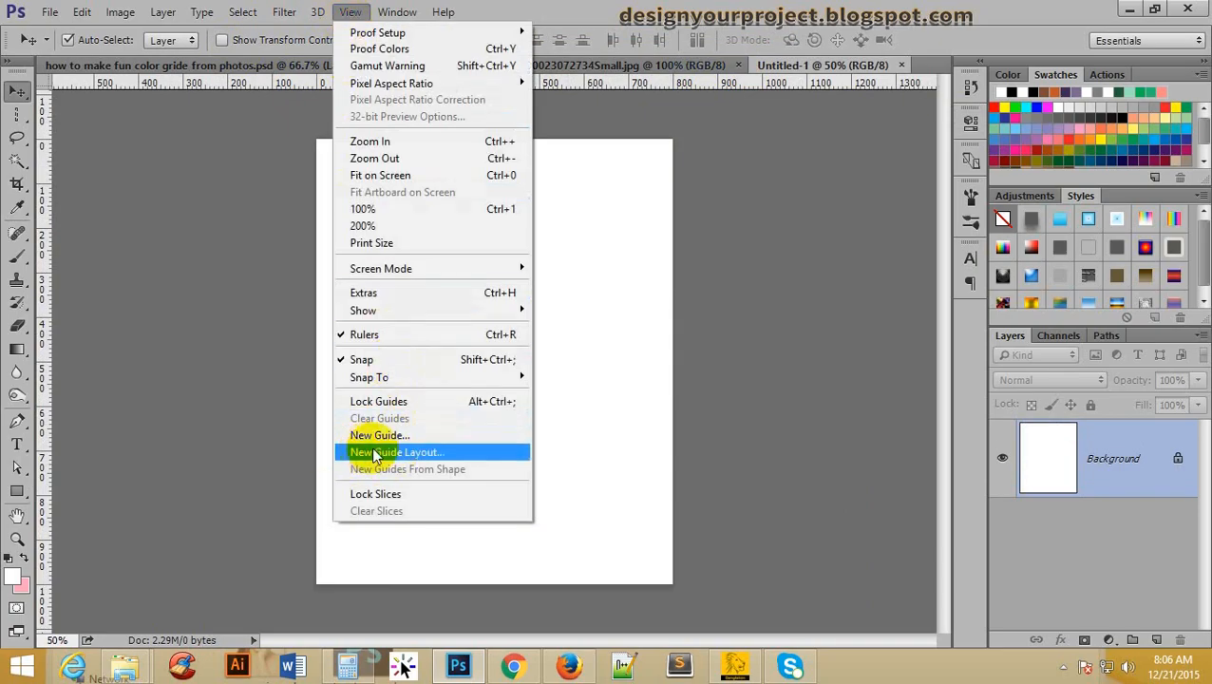
left_click(407, 460)
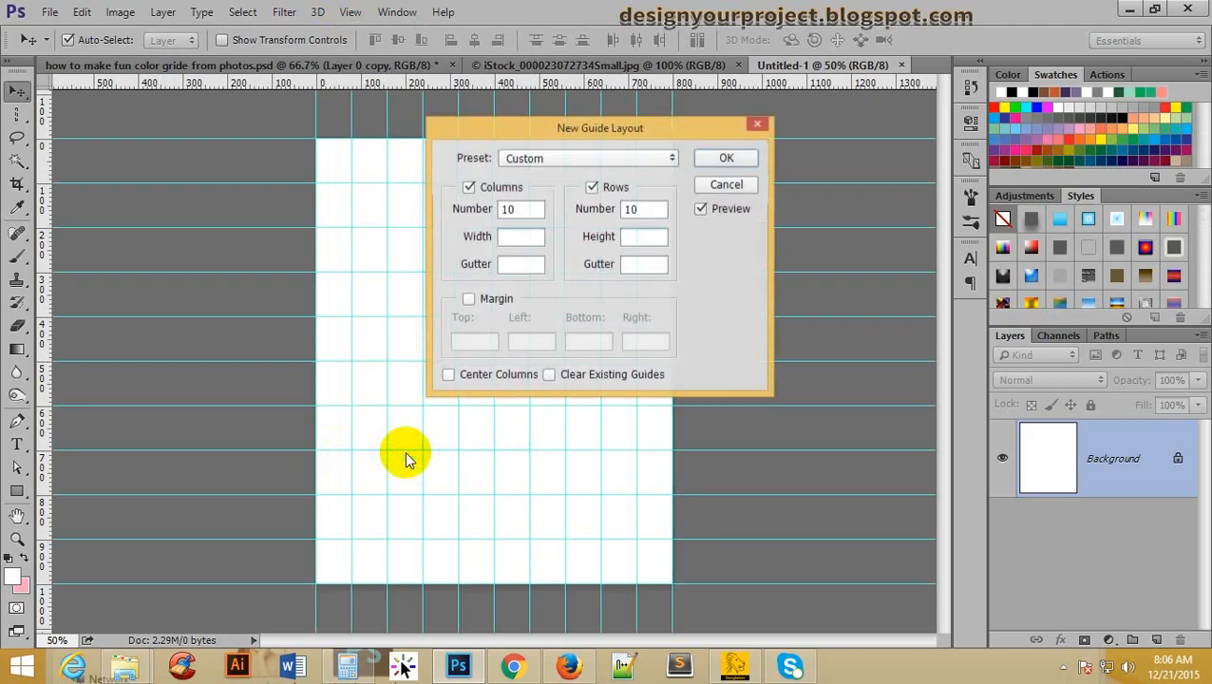
left_click_drag(509, 132, 513, 114)
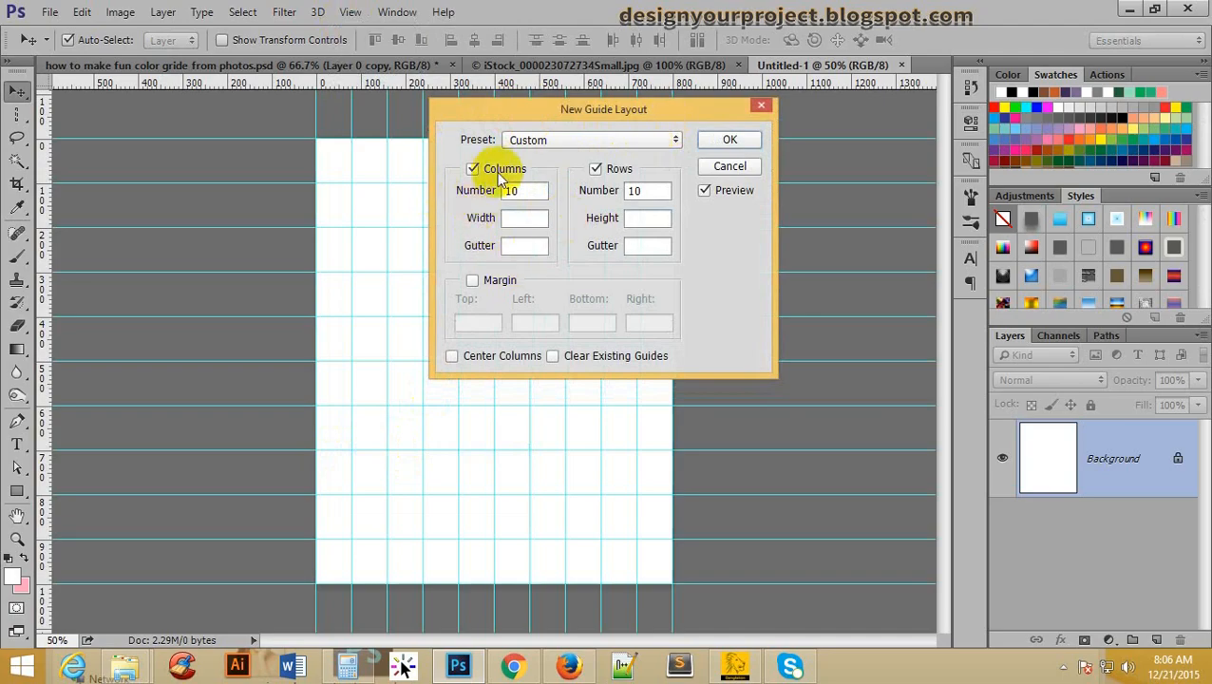
double_click(532, 191)
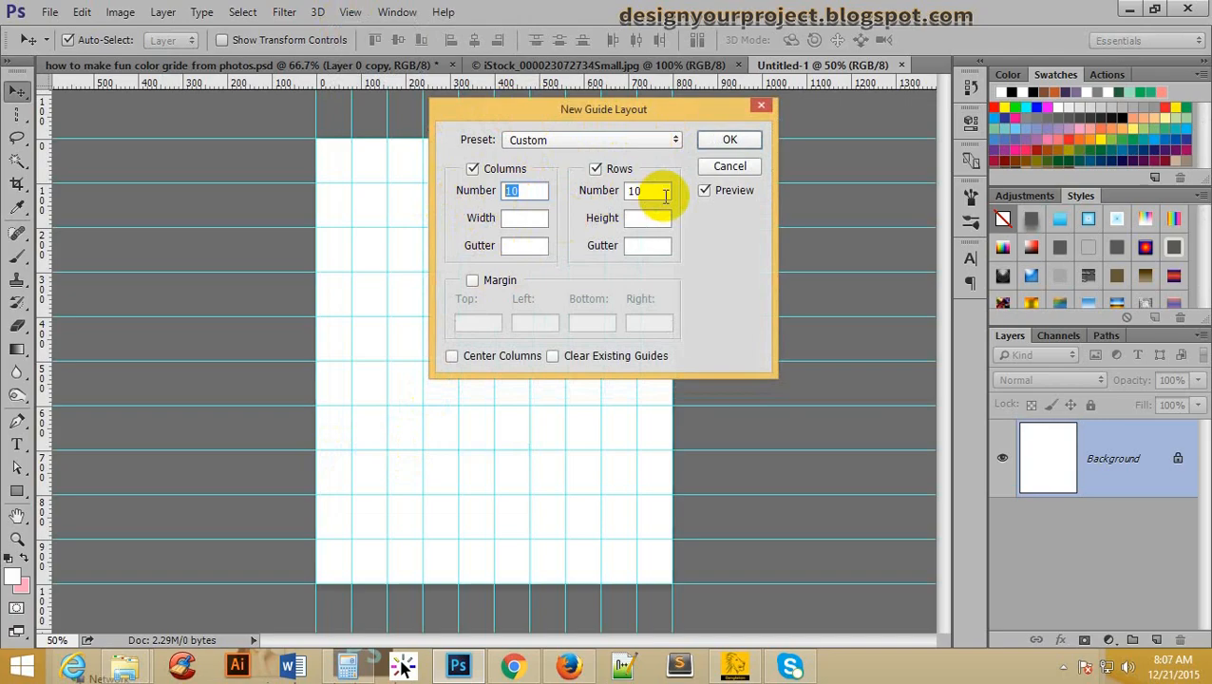
double_click(662, 190)
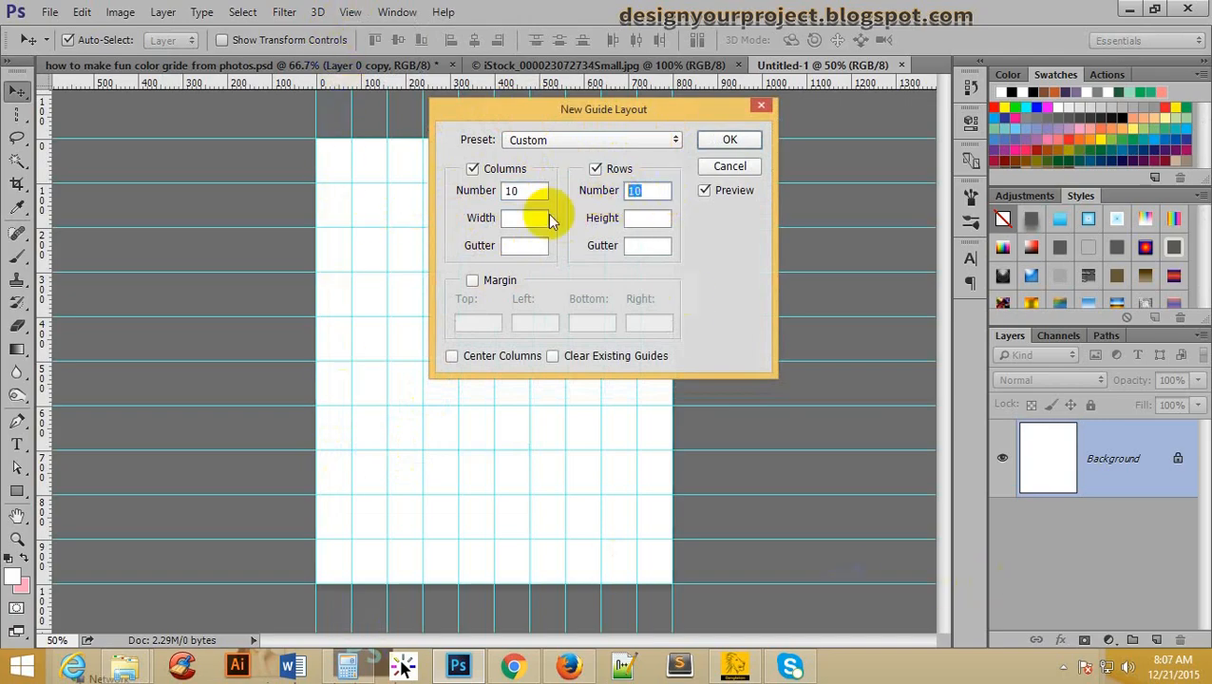
left_click(739, 143)
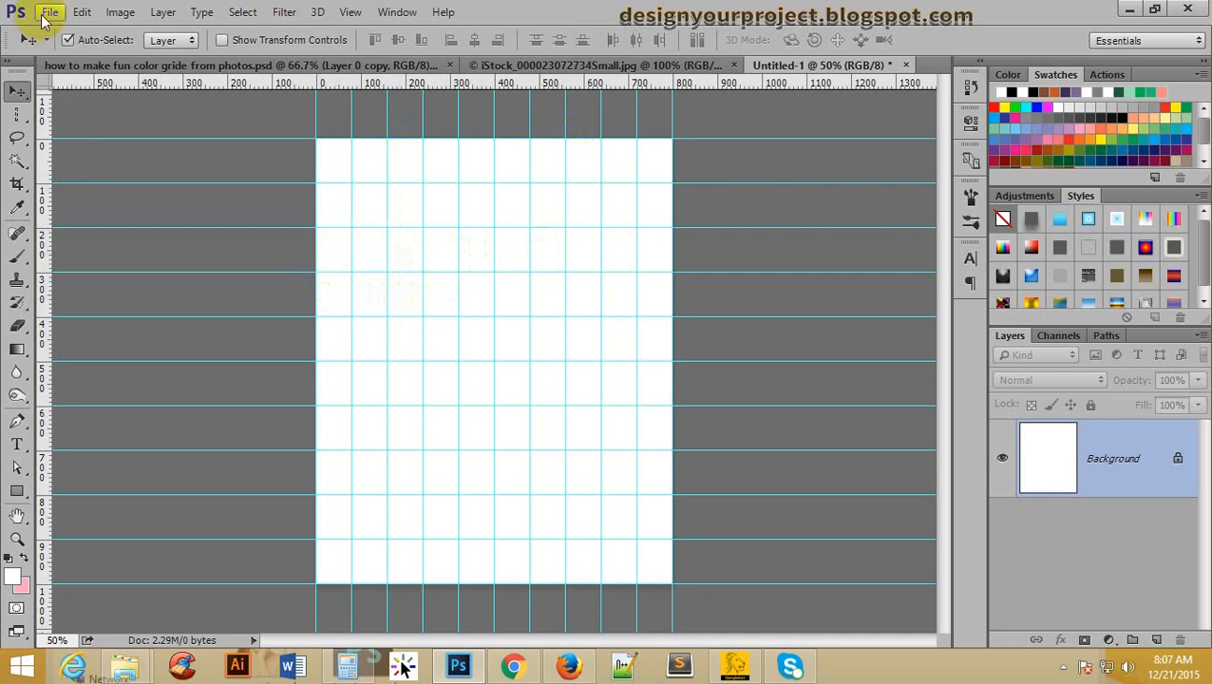
Create a second white 800 x 1000 pixel document at 150 pixels/inch and compare it with the one containing guides
left_click(48, 12)
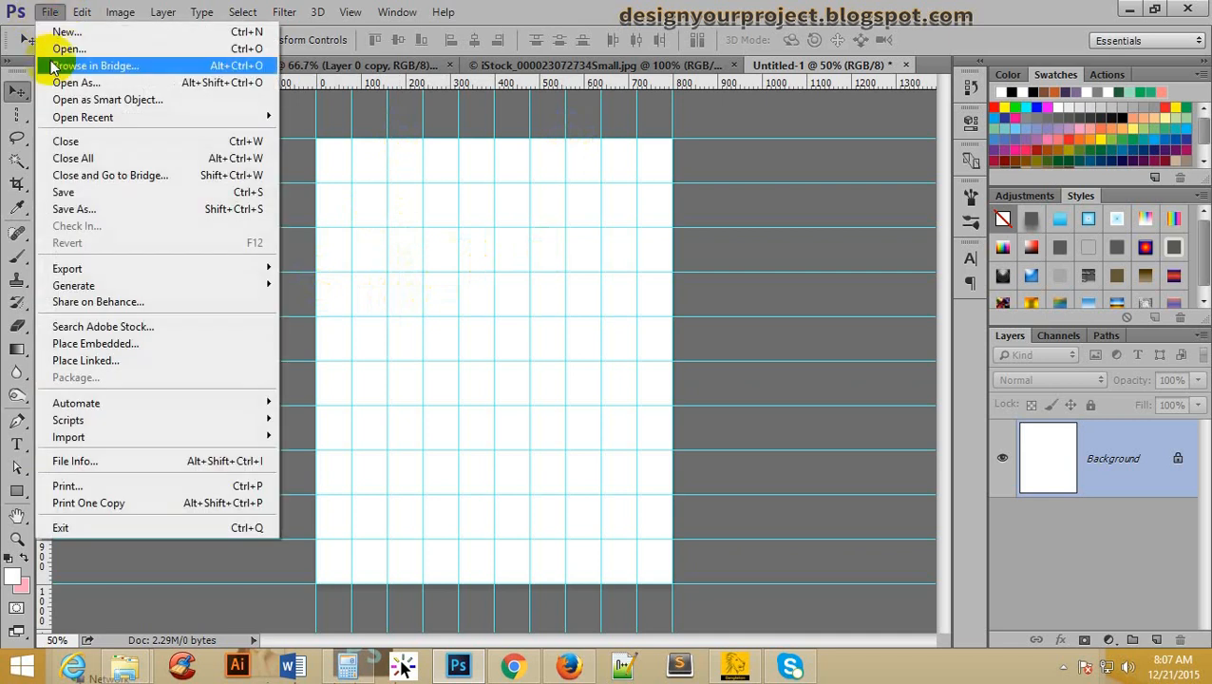
left_click(123, 33)
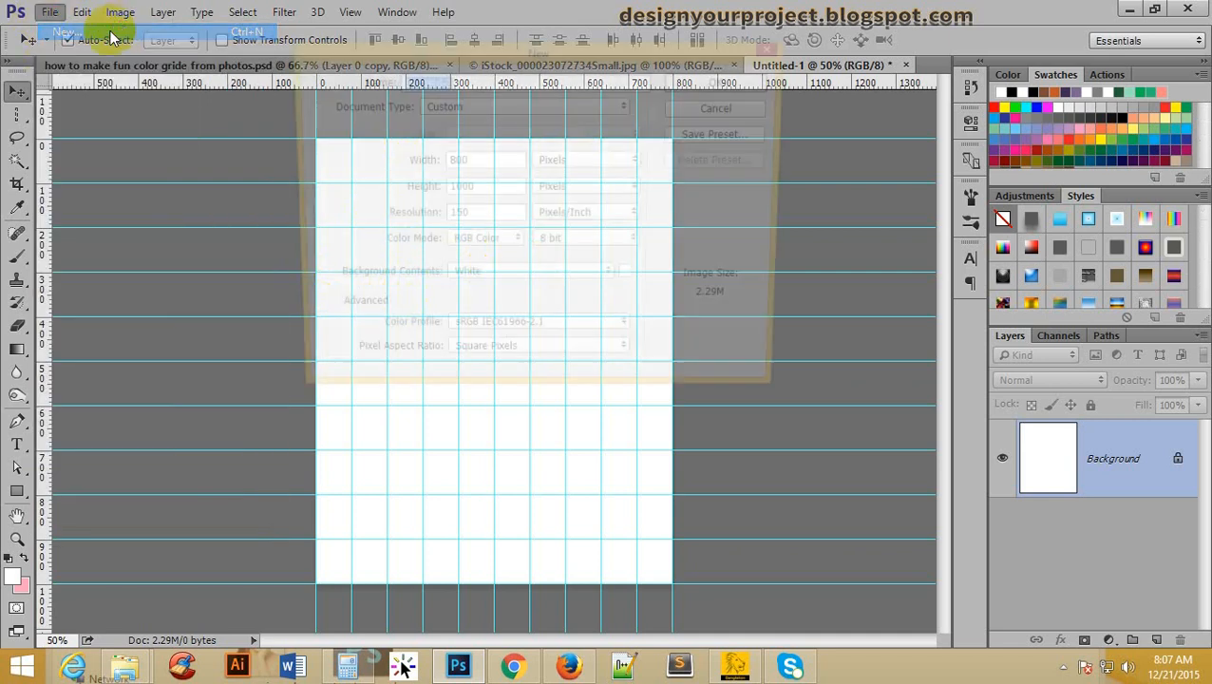
left_click(724, 81)
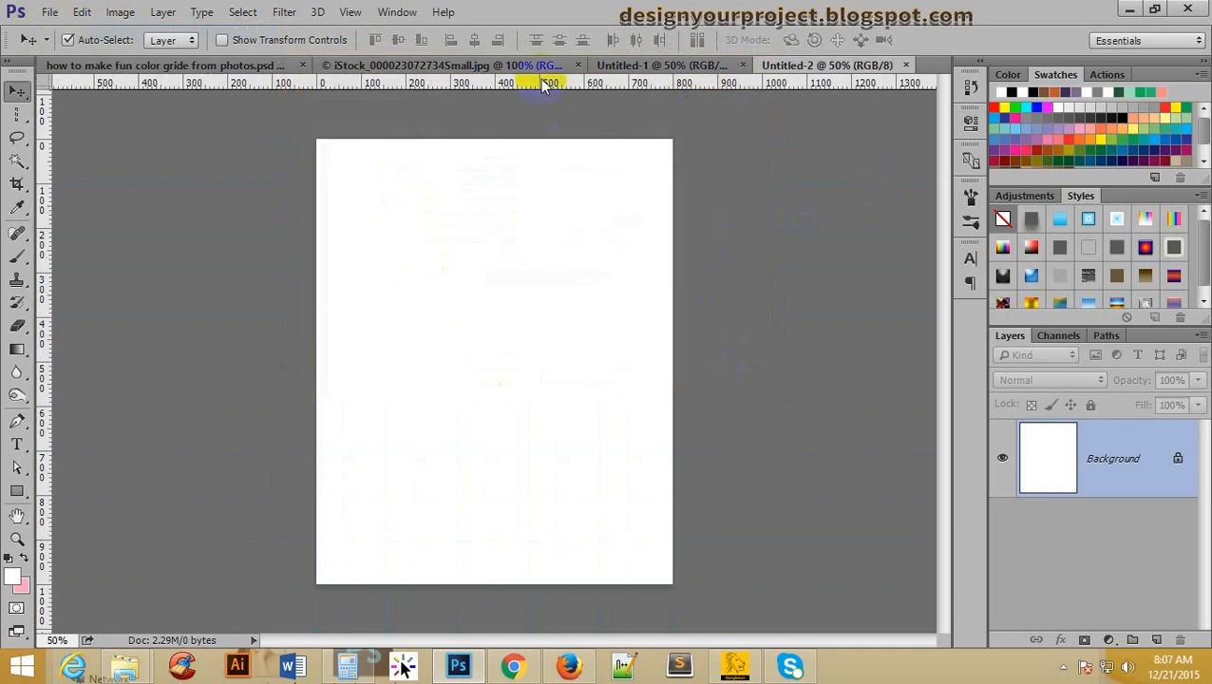
left_click(645, 66)
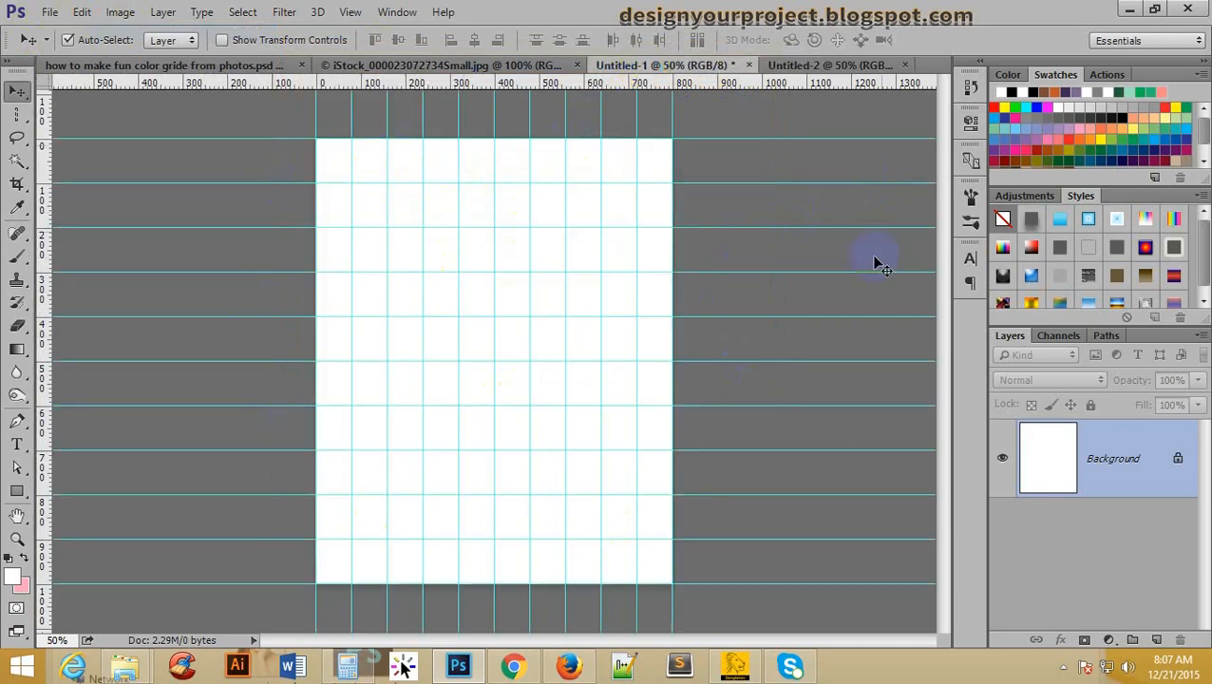
left_click(840, 65)
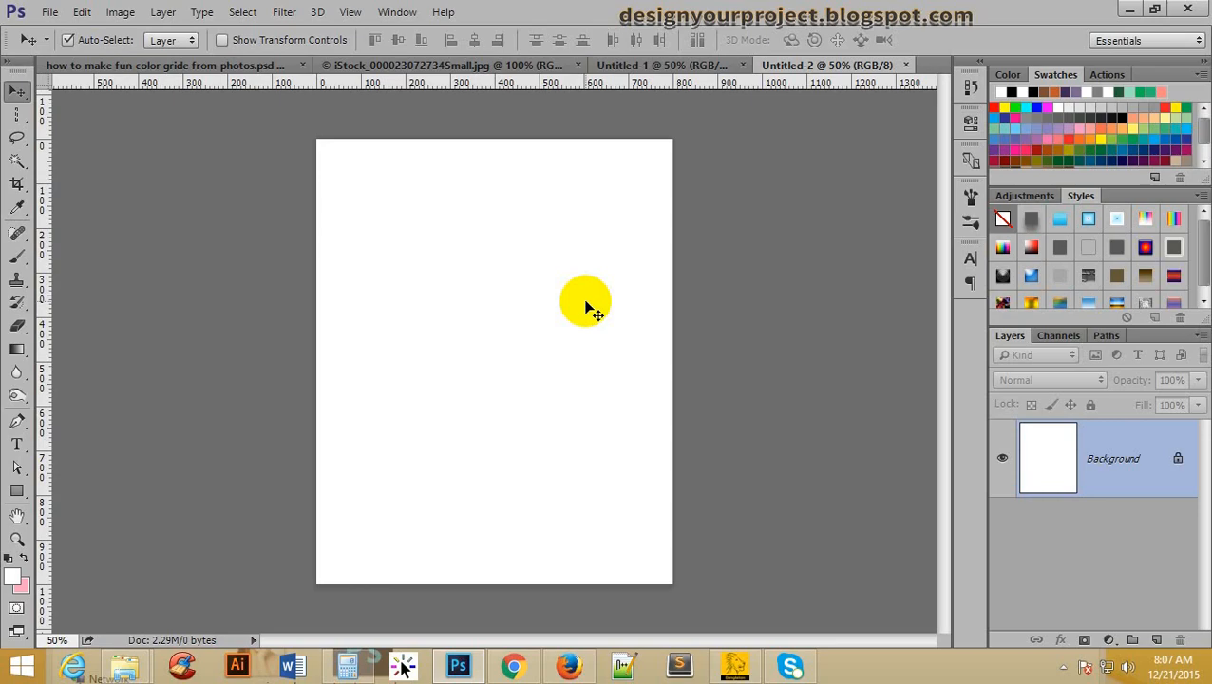
Set the grid preferences to draw a gridline every 80 pixels, with the calculator opened to consult the spacing value
left_click(84, 13)
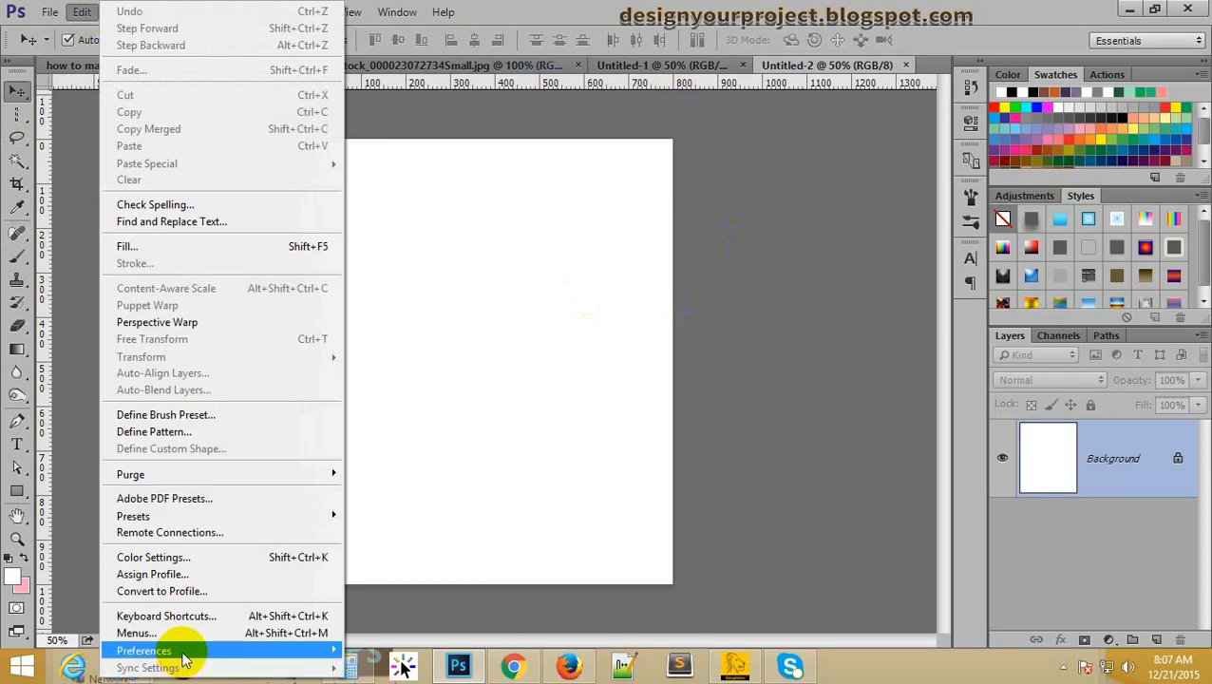
mouse_move(186, 655)
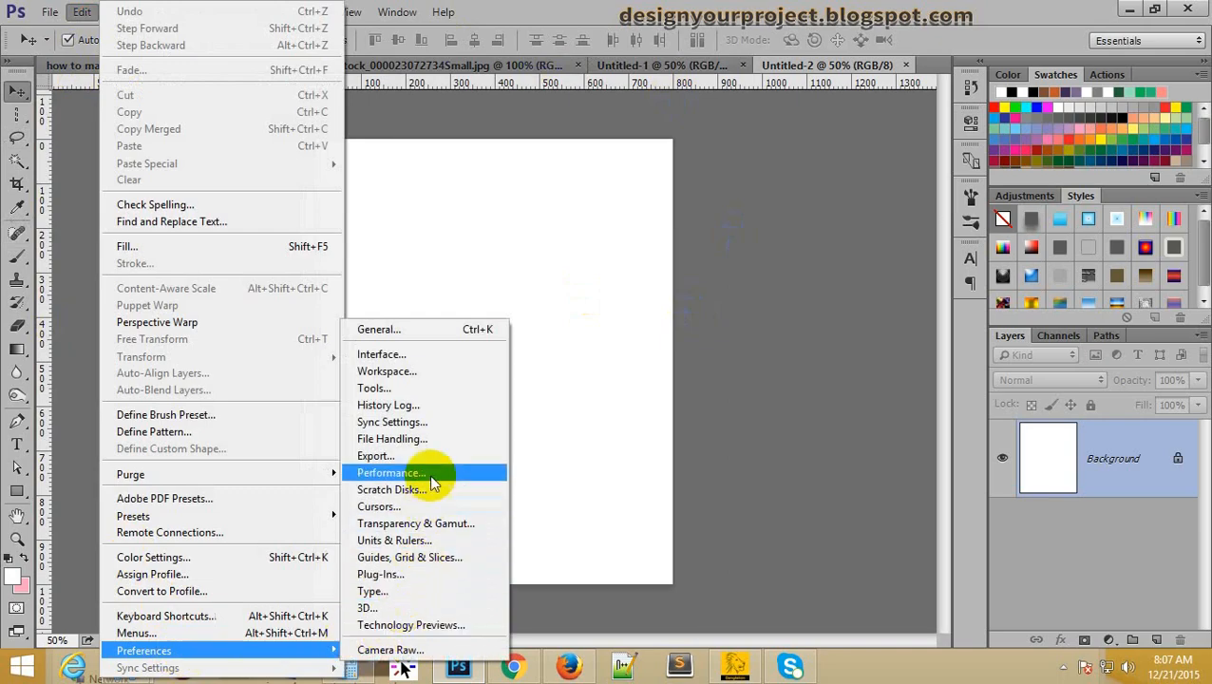
left_click(438, 558)
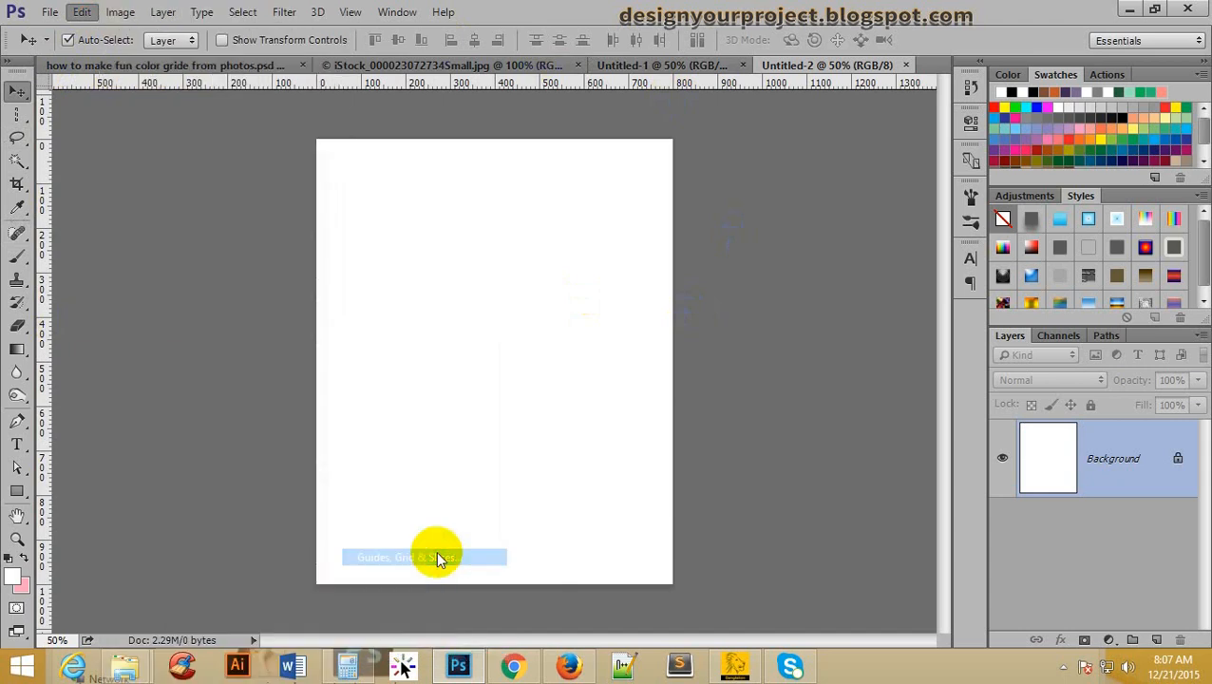
left_click_drag(457, 33, 735, 26)
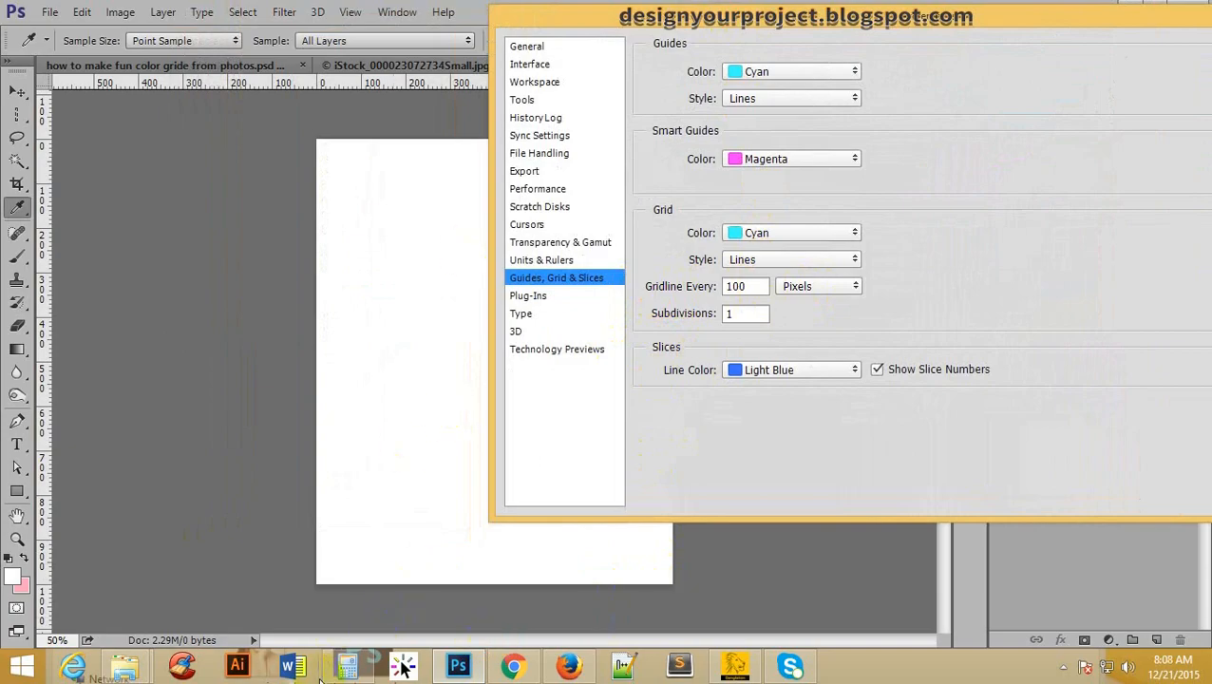
left_click(347, 667)
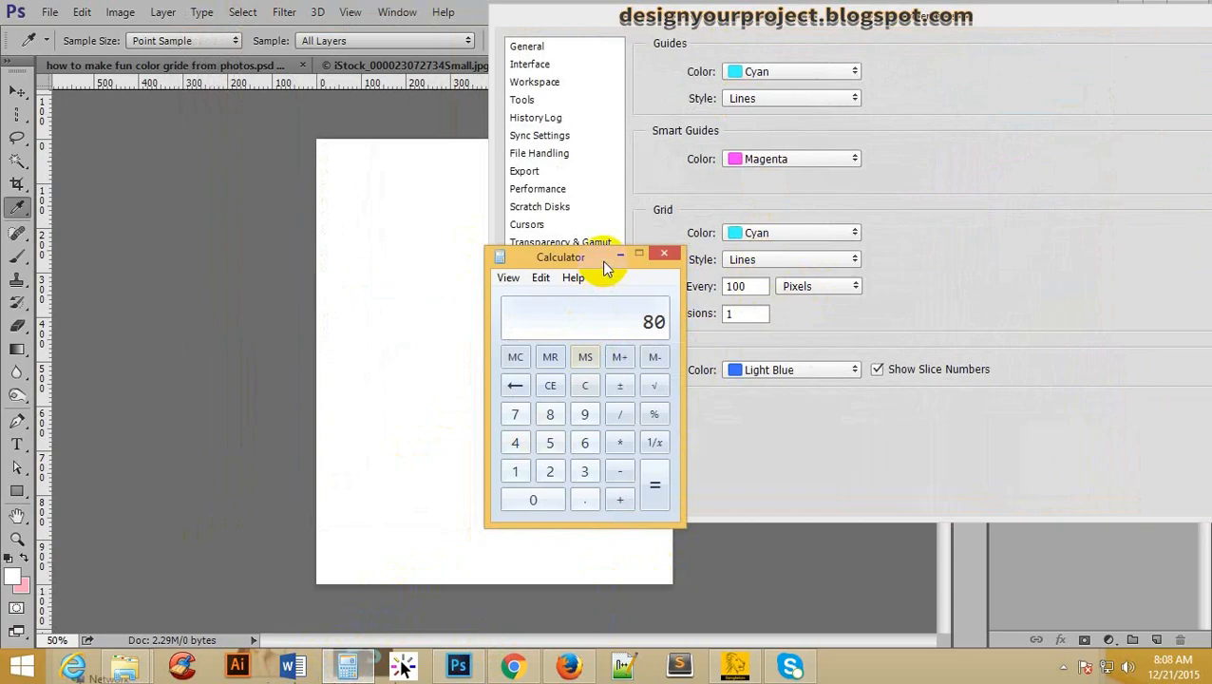
left_click_drag(602, 256, 653, 213)
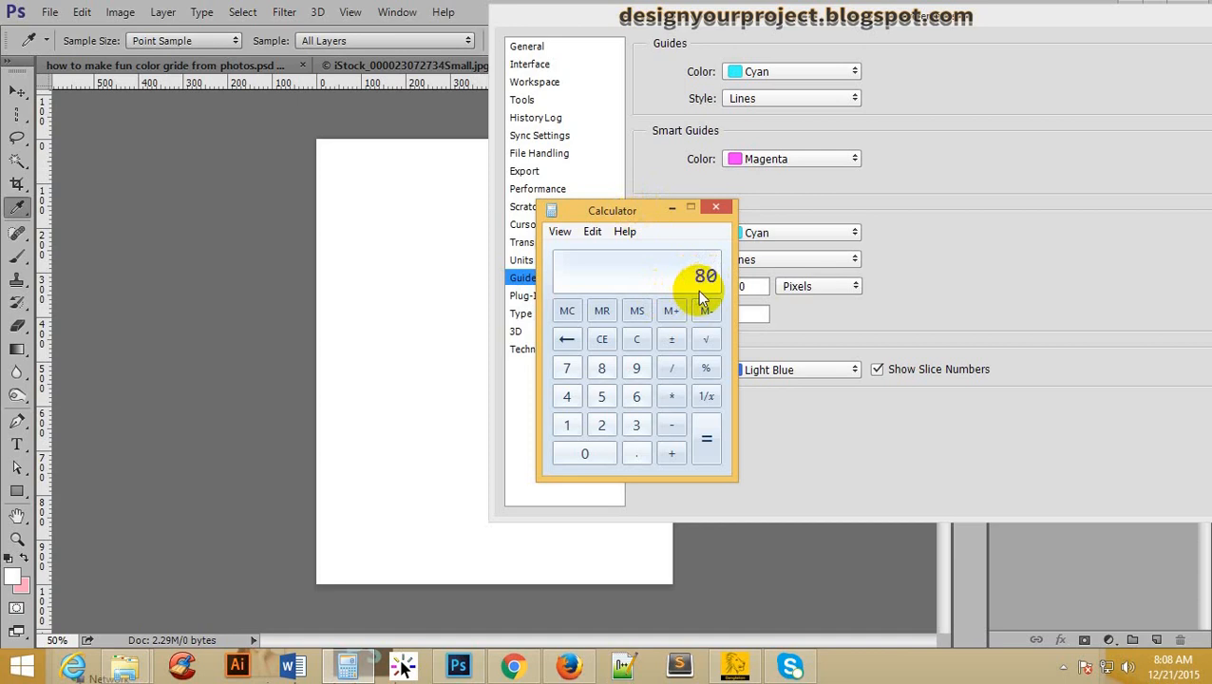
left_click_drag(631, 210, 916, 196)
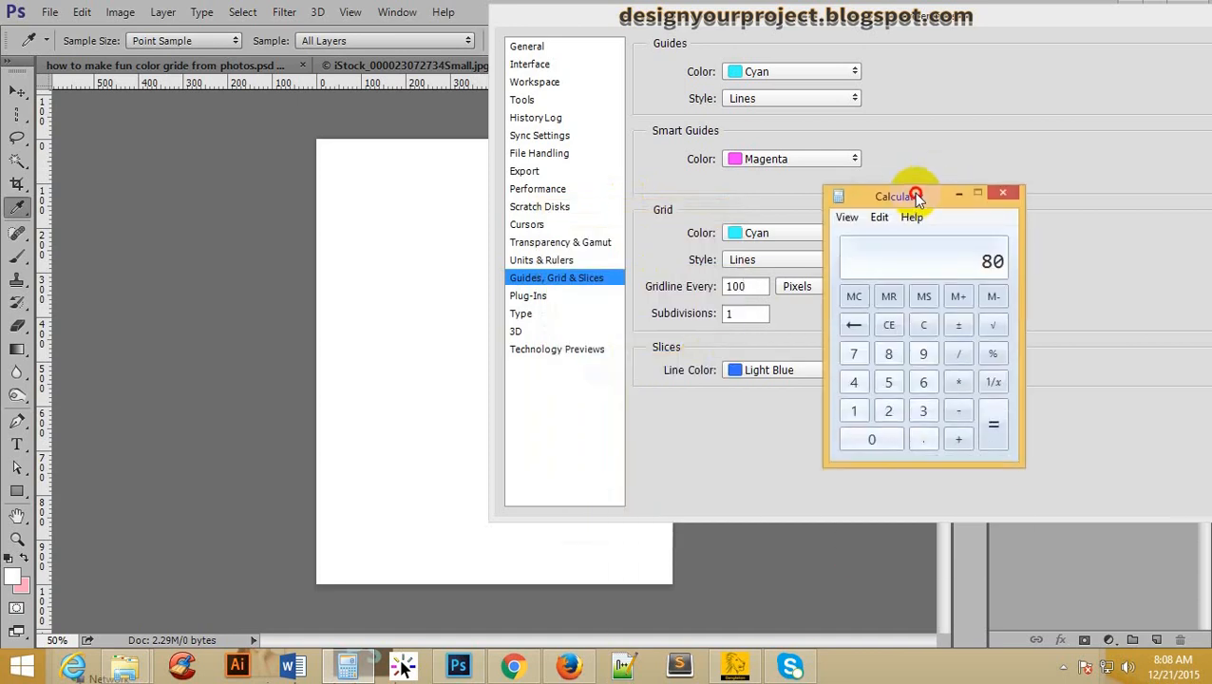
left_click(758, 282)
left_click(756, 290)
left_click_drag(756, 290, 698, 277)
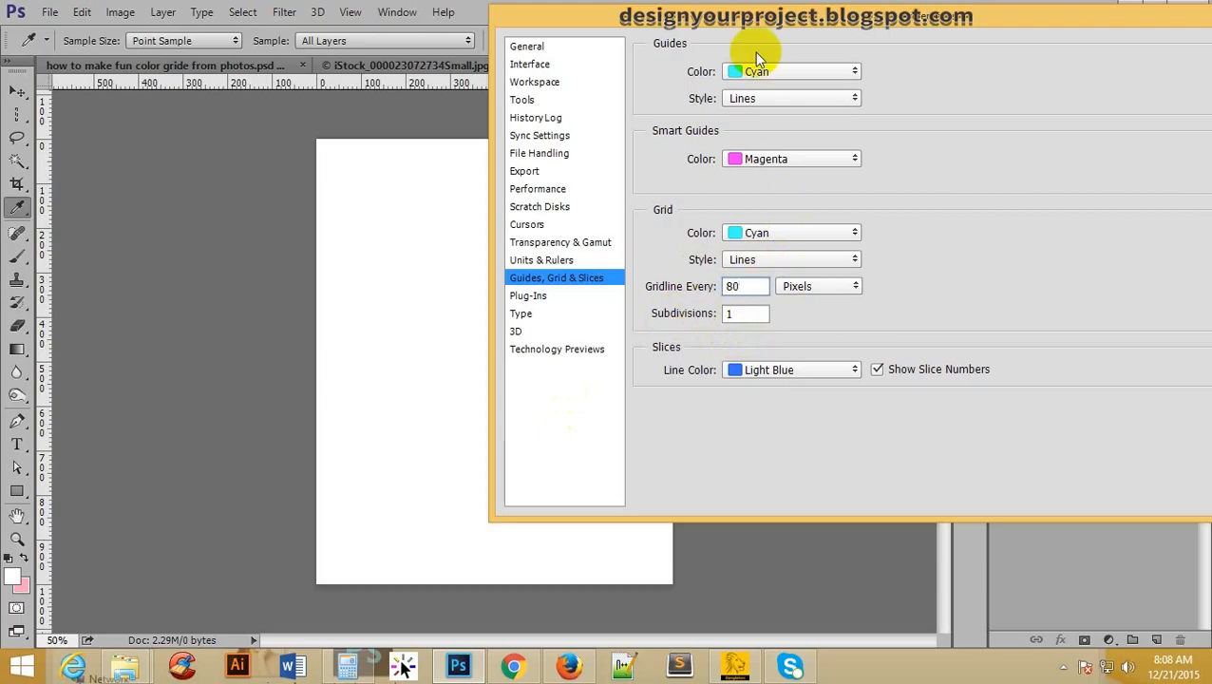
left_click_drag(765, 33, 696, 29)
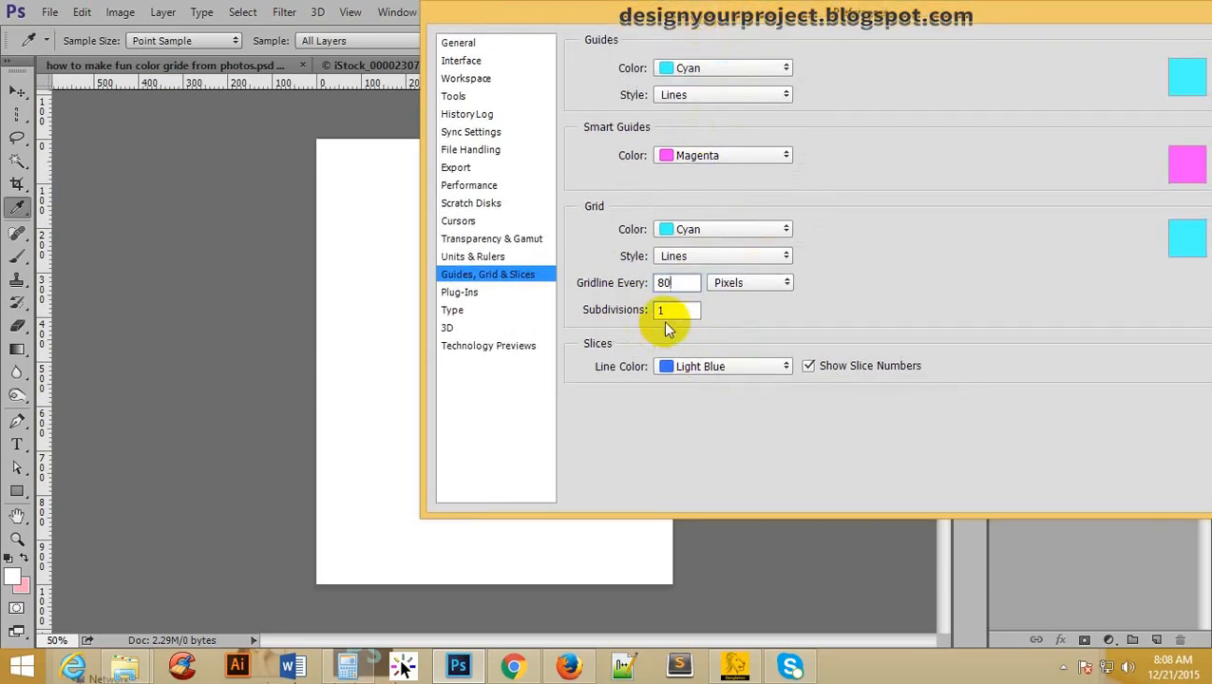
left_click_drag(781, 11, 595, 52)
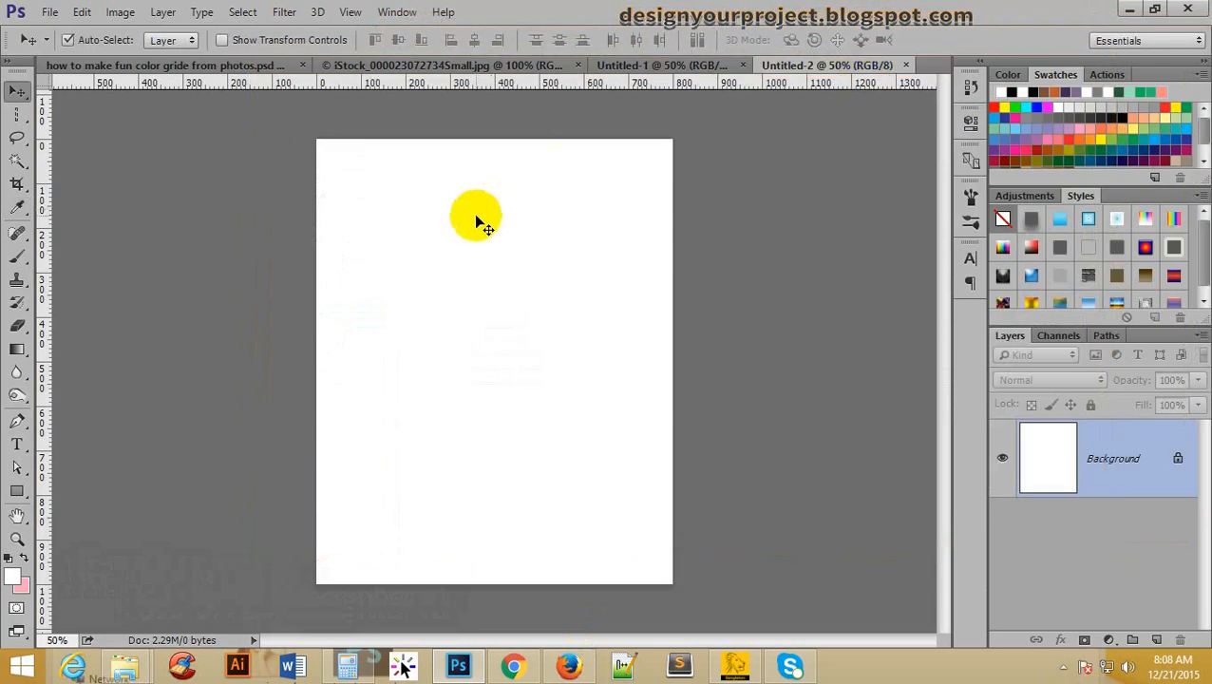
Show the grid over the second blank document and enlarge its upper part to 100%
left_click(347, 13)
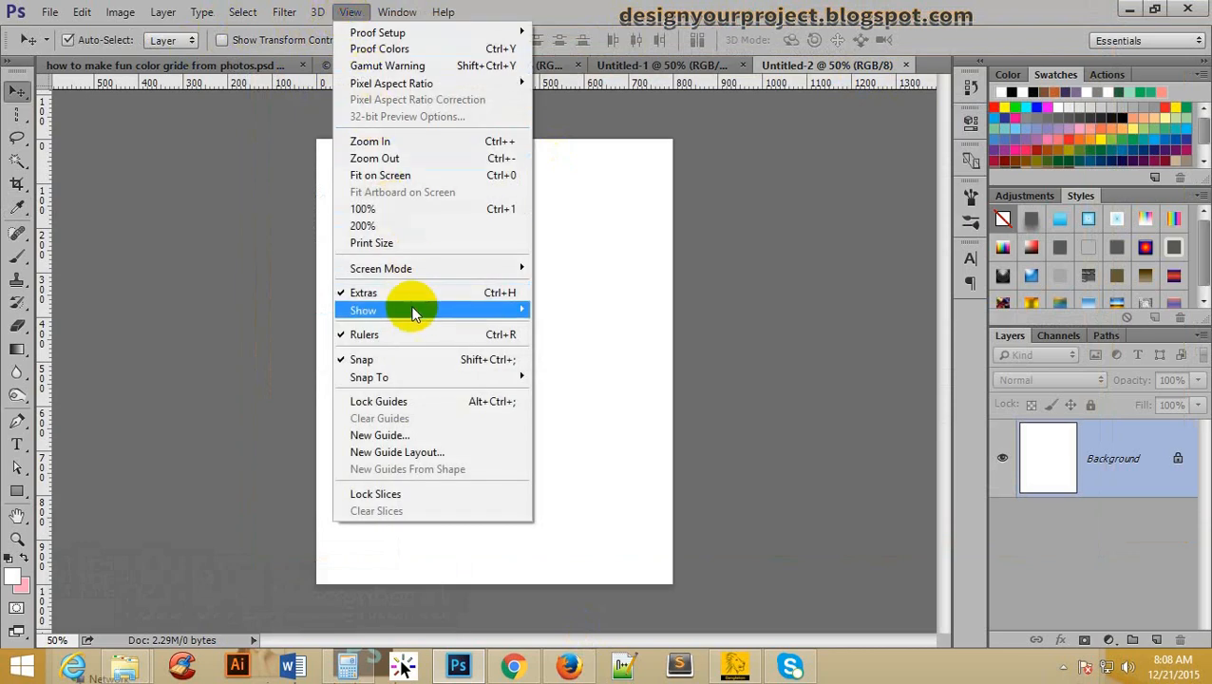
mouse_move(414, 312)
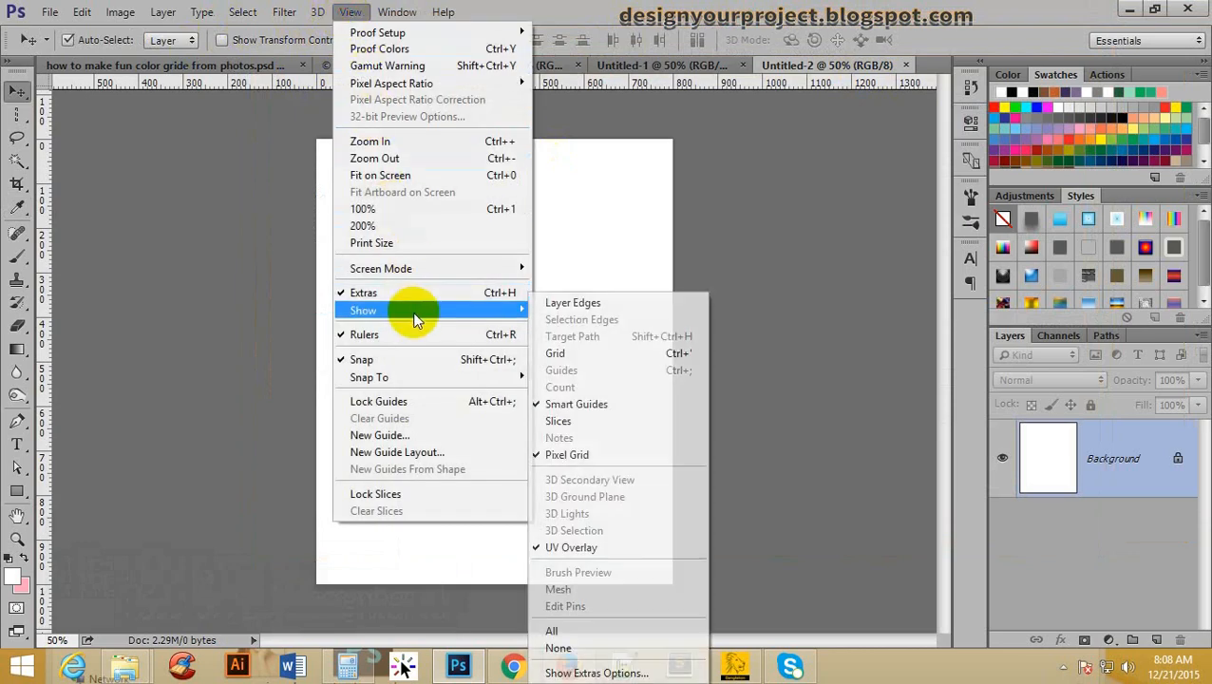
left_click(613, 355)
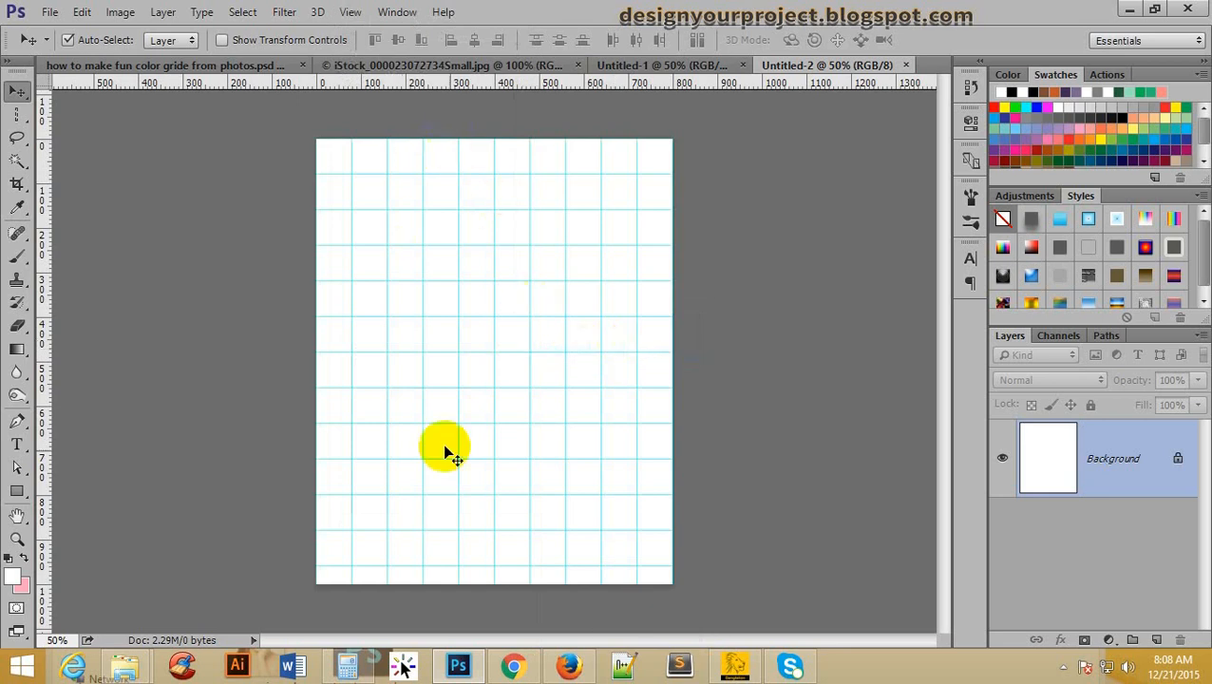
scroll(478, 171, "up", 2)
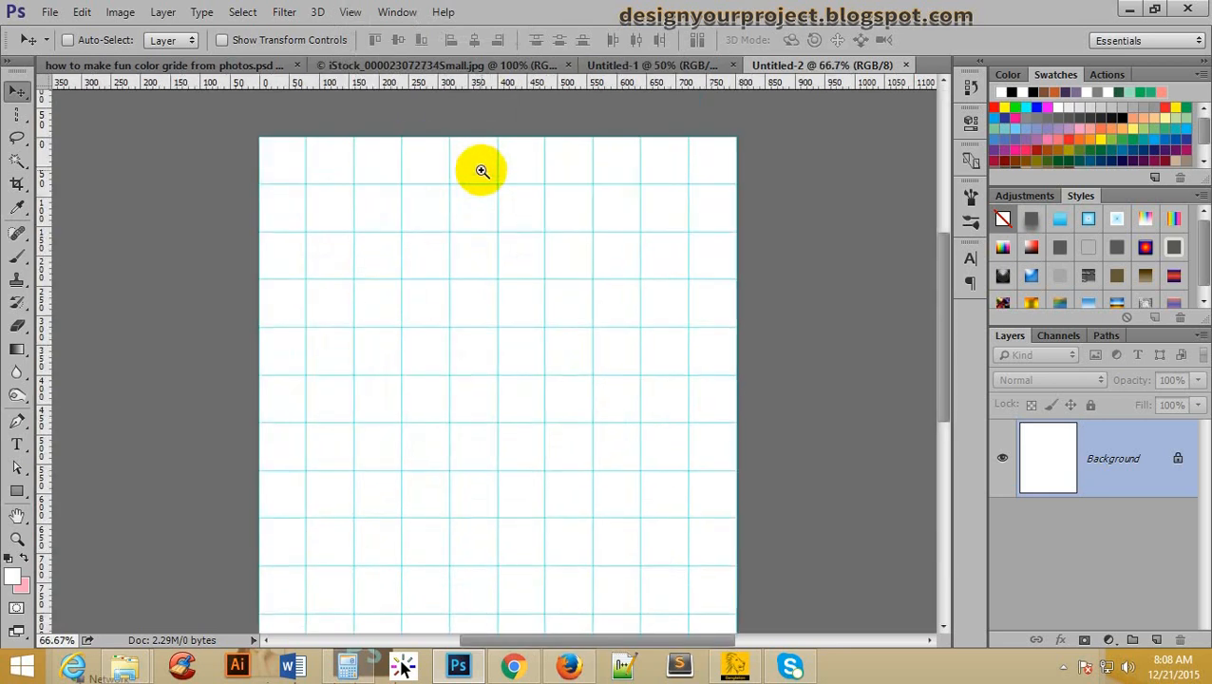
scroll(405, 234, "up", 2)
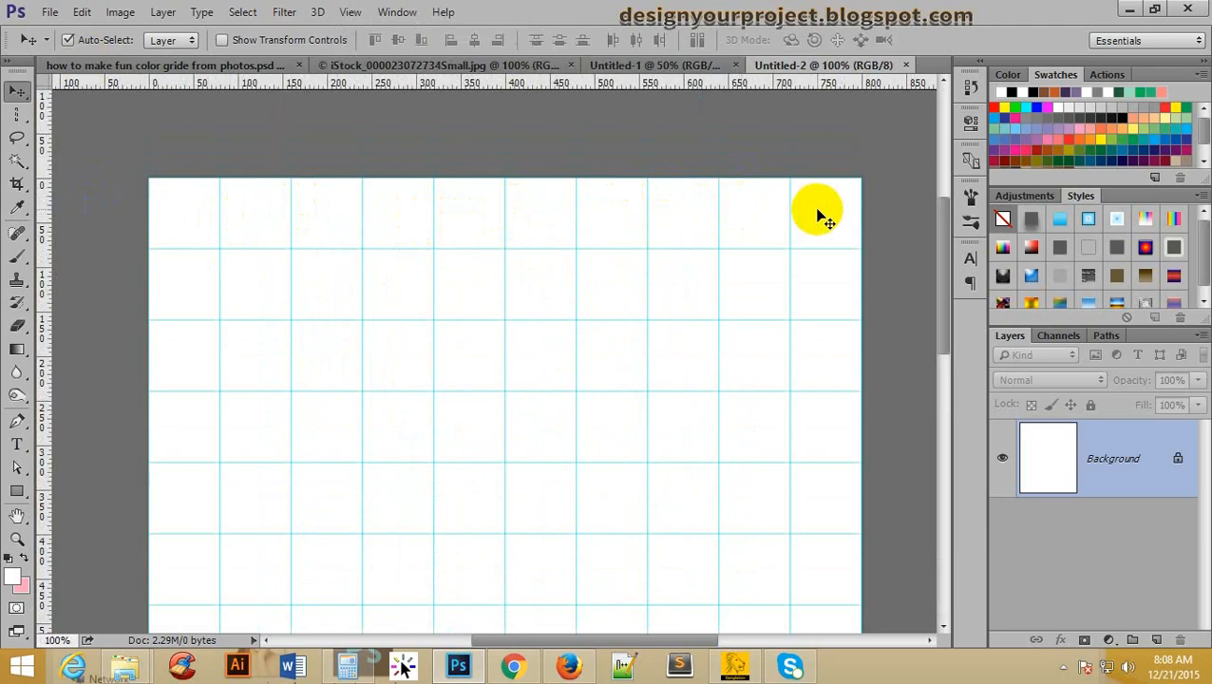
Compare the guide layout in Untitled-1 with the grid in Untitled-2, examining the guide cells across the whole canvas
left_click(662, 63)
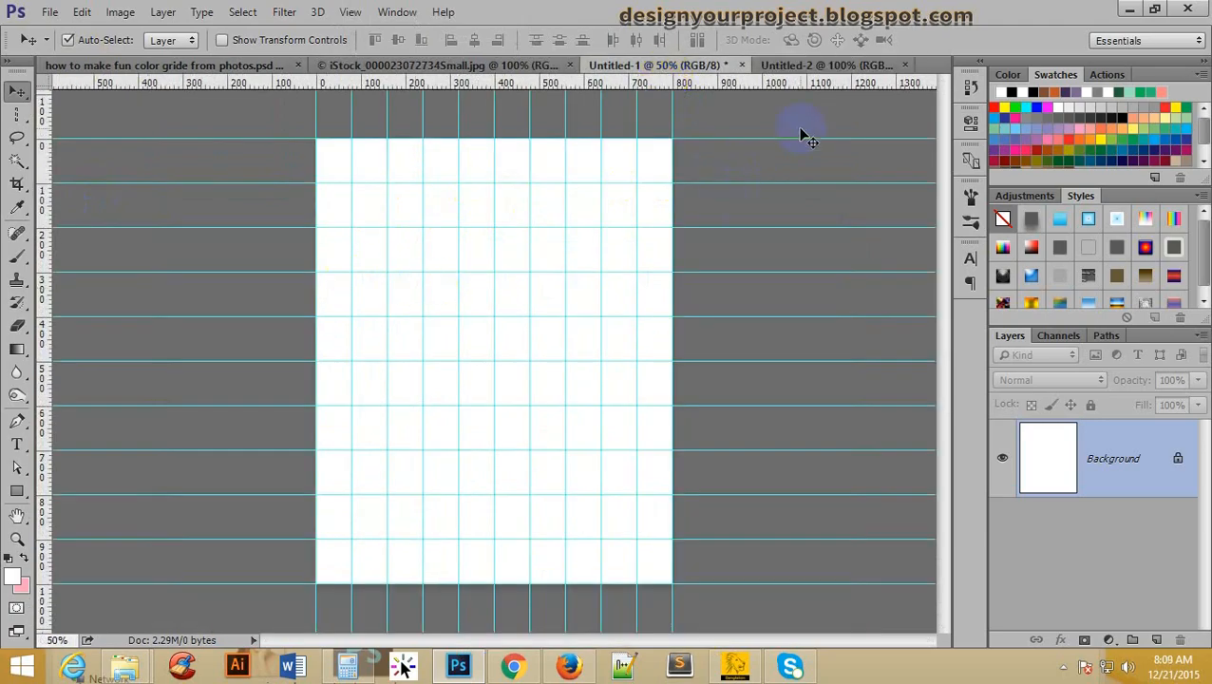
left_click(815, 65)
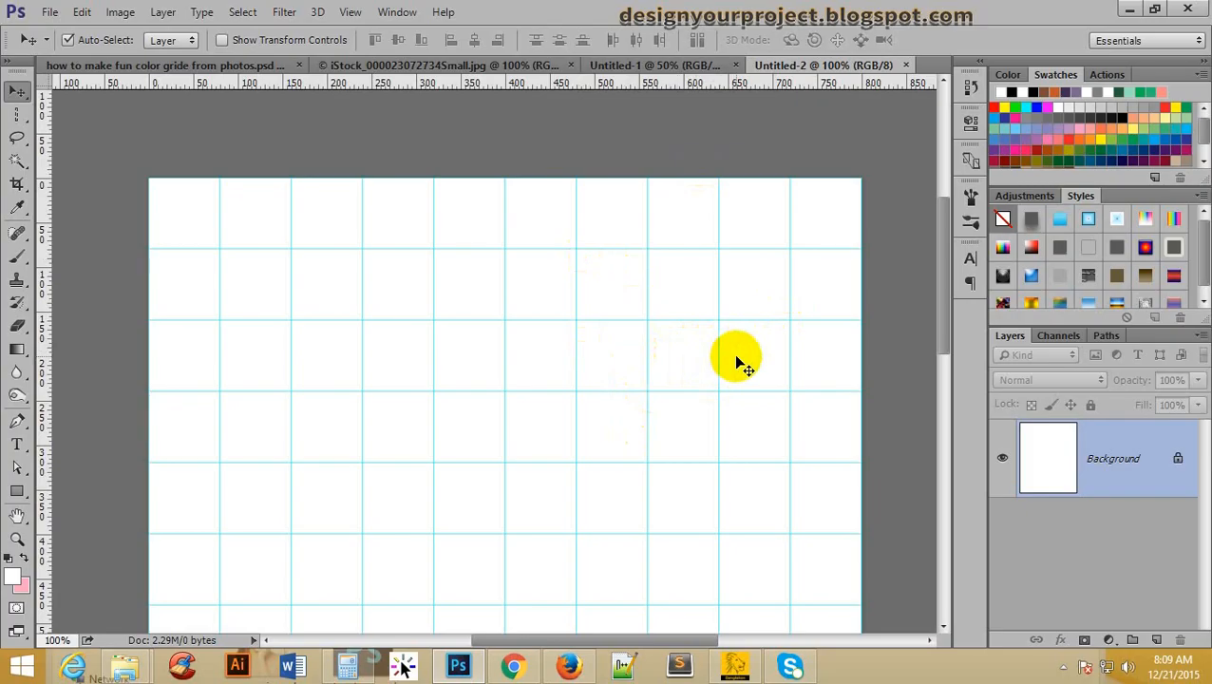
left_click(635, 66)
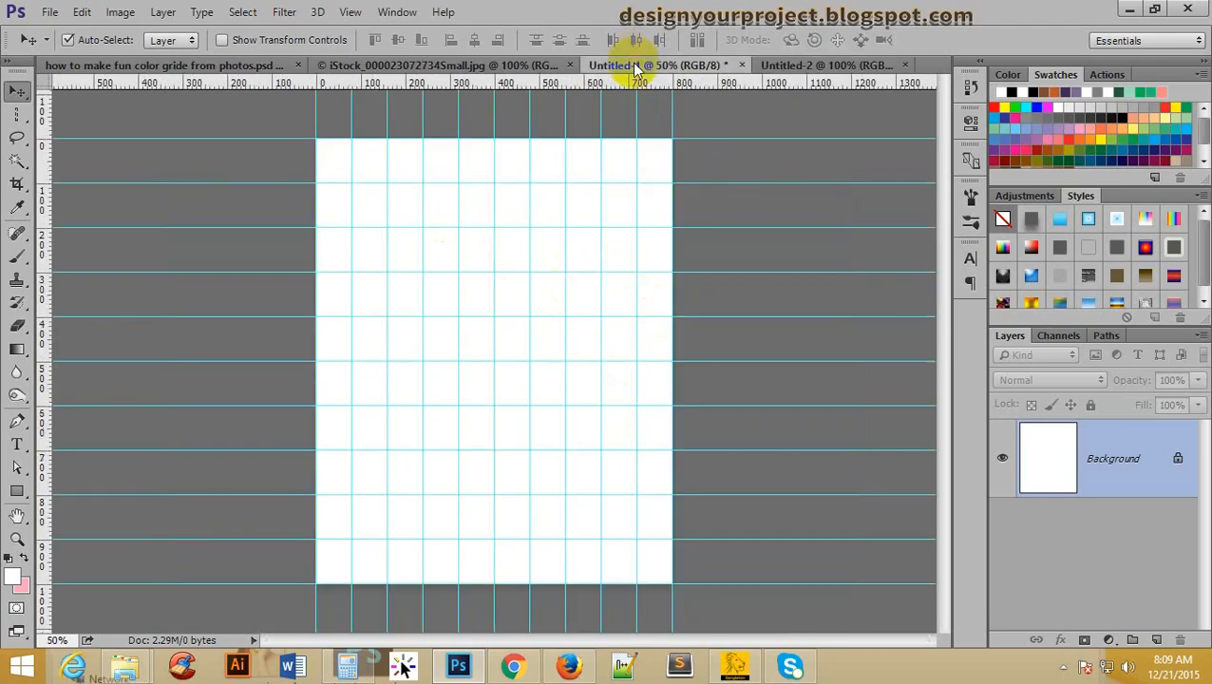
left_click(478, 162, "ctrl")
left_click(497, 164, "alt")
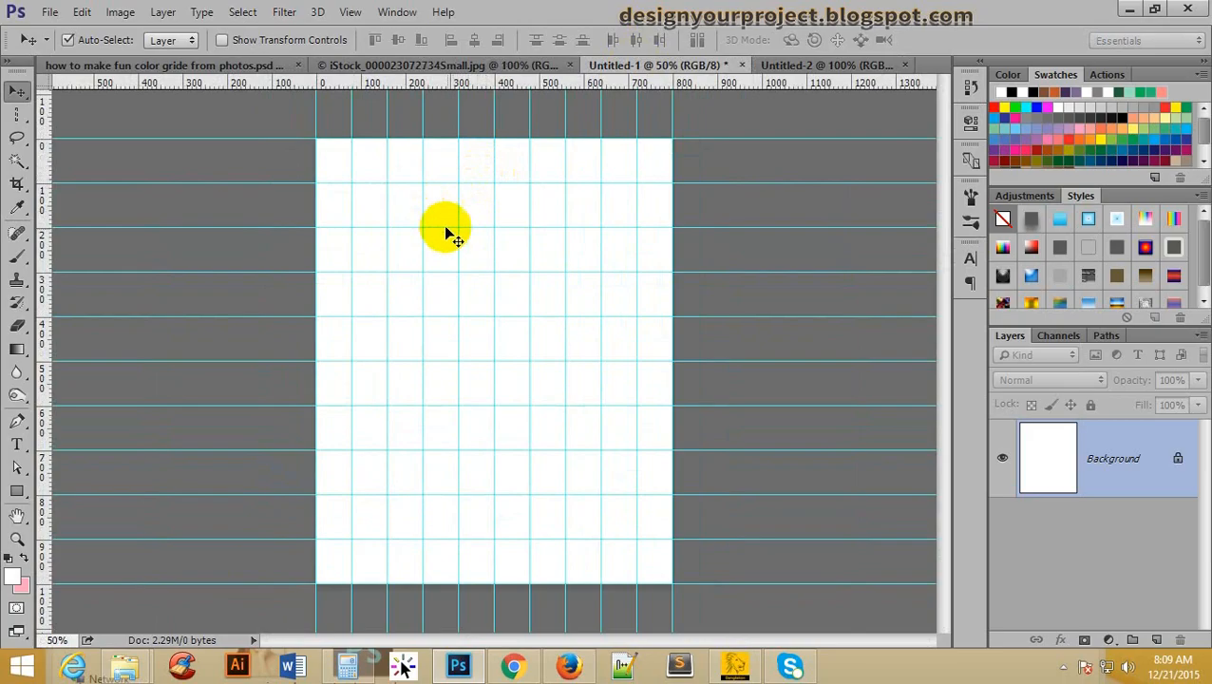
left_click(393, 148, "ctrl")
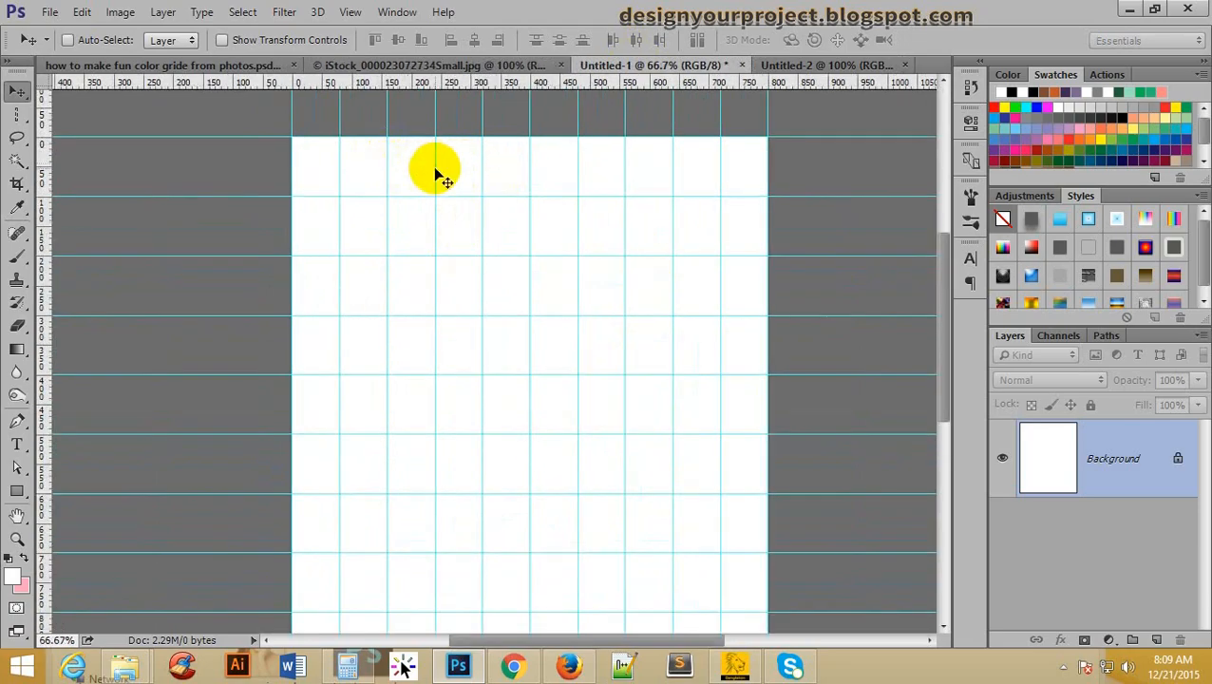
scroll(438, 202, "down", 3)
scroll(489, 280, "down", 1)
scroll(484, 236, "up", 3)
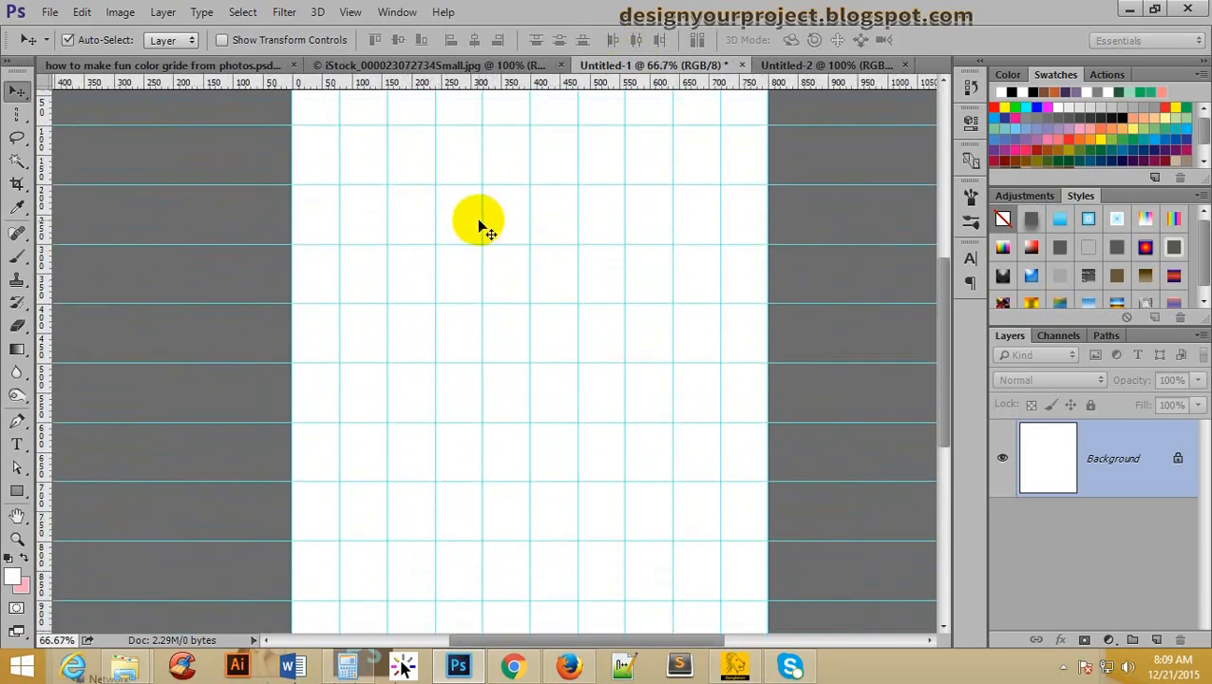
scroll(489, 233, "up", 2)
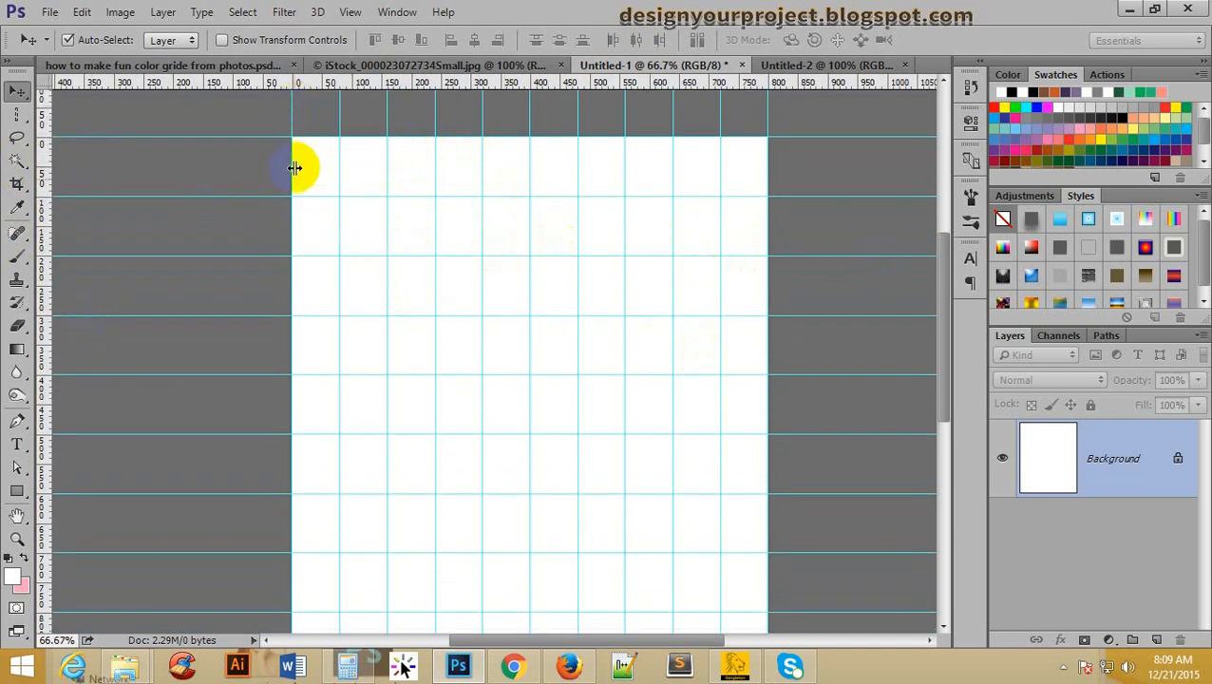
scroll(304, 570, "down", 2)
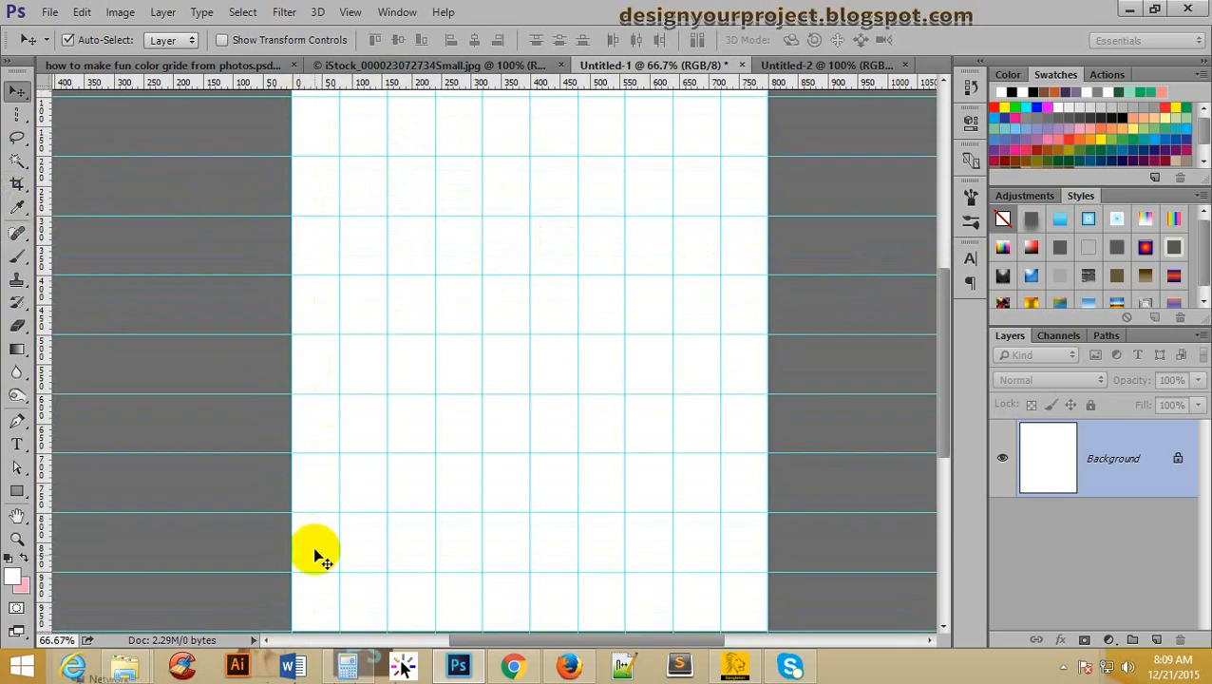
scroll(392, 306, "up", 5)
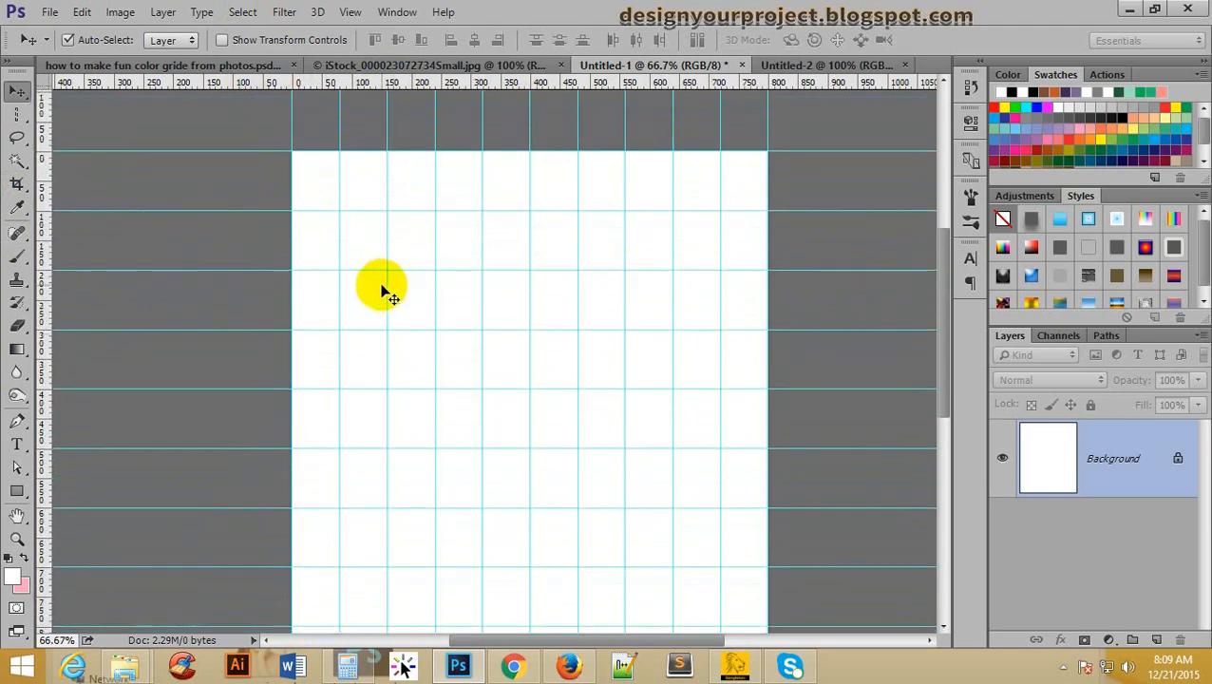
left_click(351, 13)
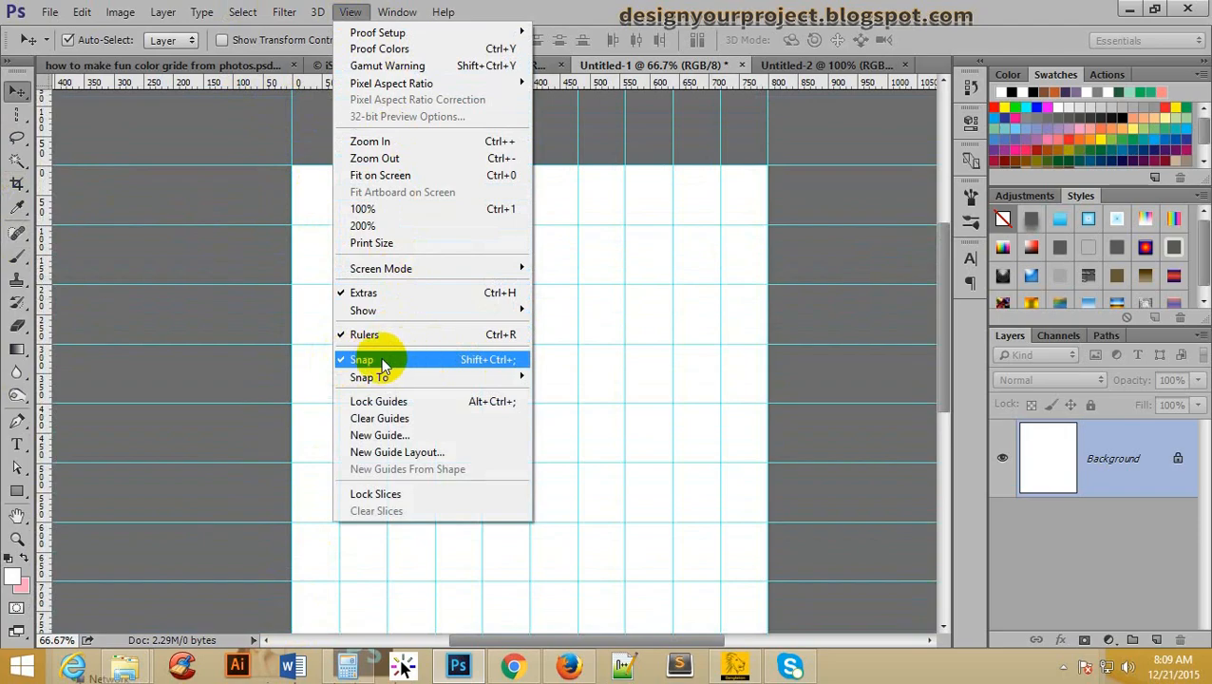
left_click(689, 7)
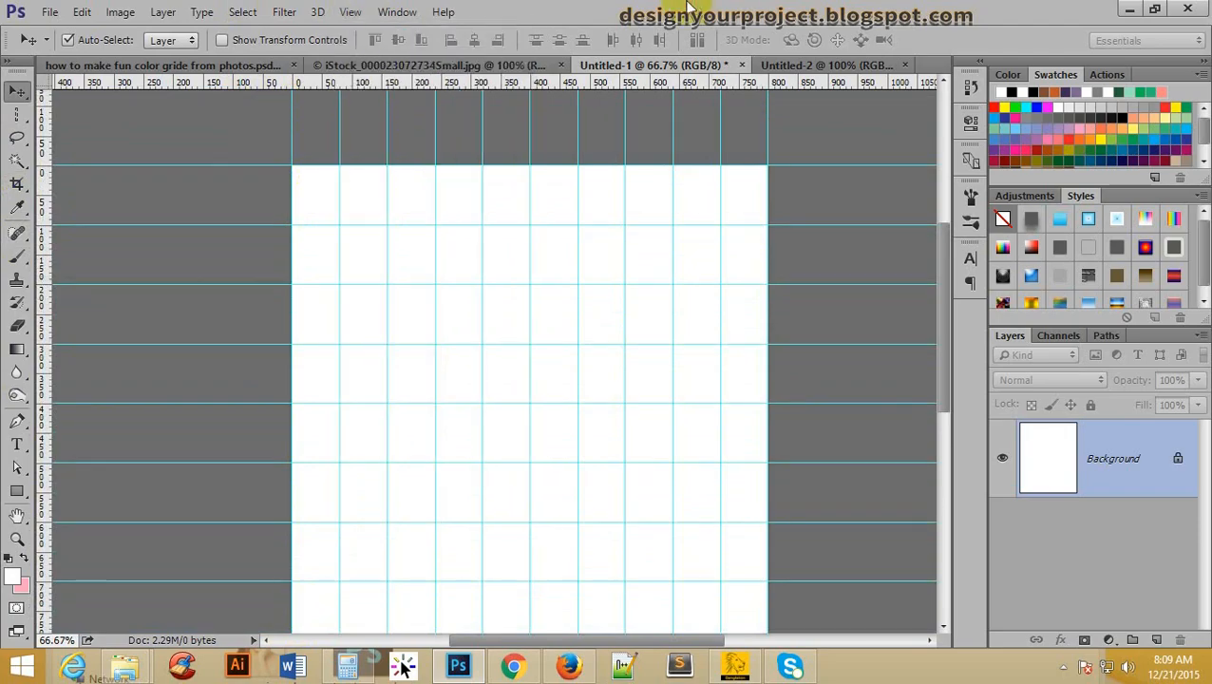
With the Single Row Marquee tool set to add to the selection, select pixel rows at the document's top edge and the 200 px guide
left_click(19, 119)
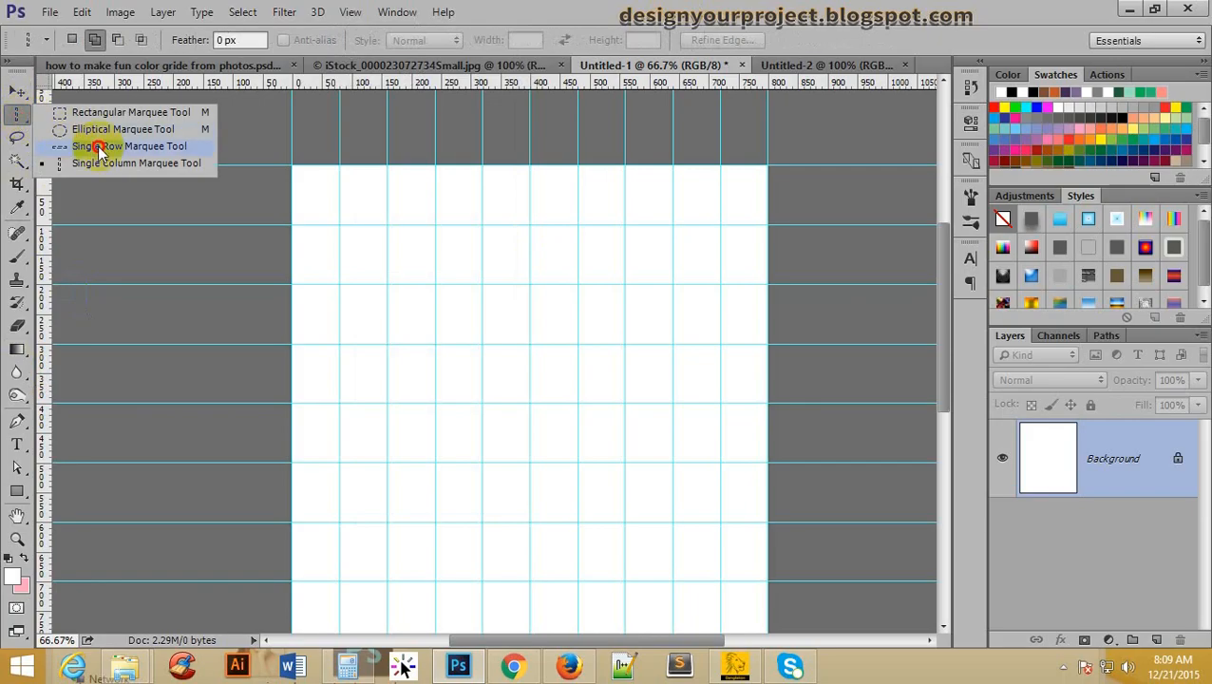
left_click(120, 171)
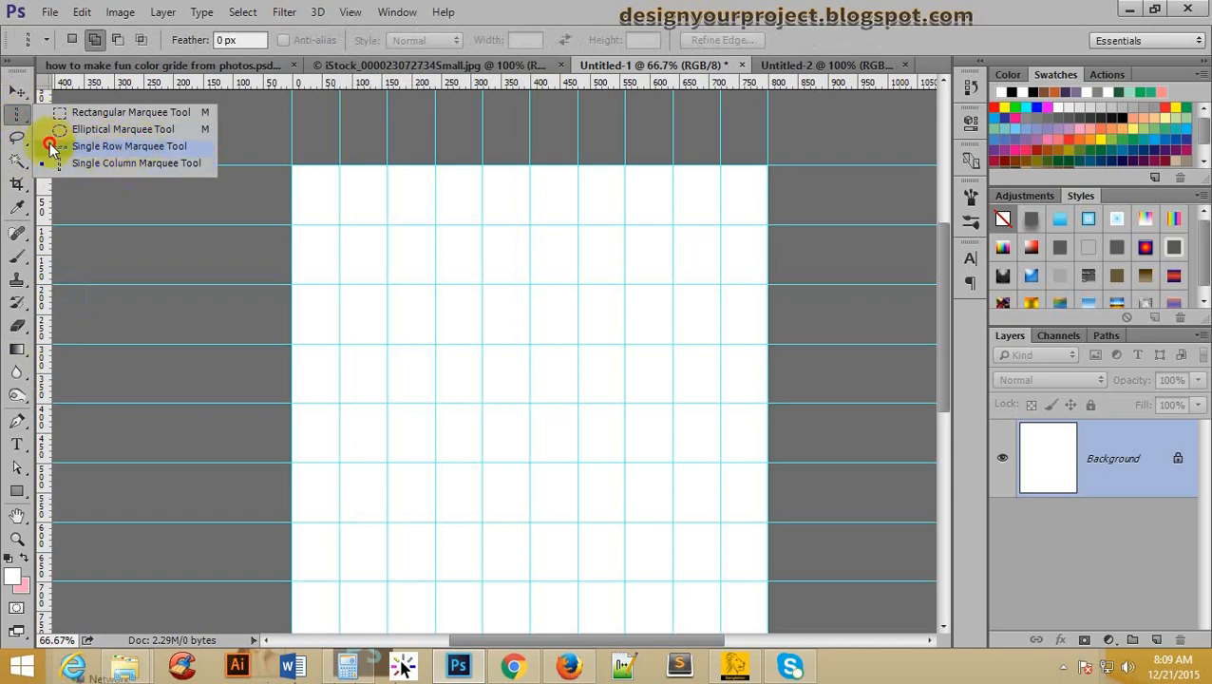
left_click(152, 149)
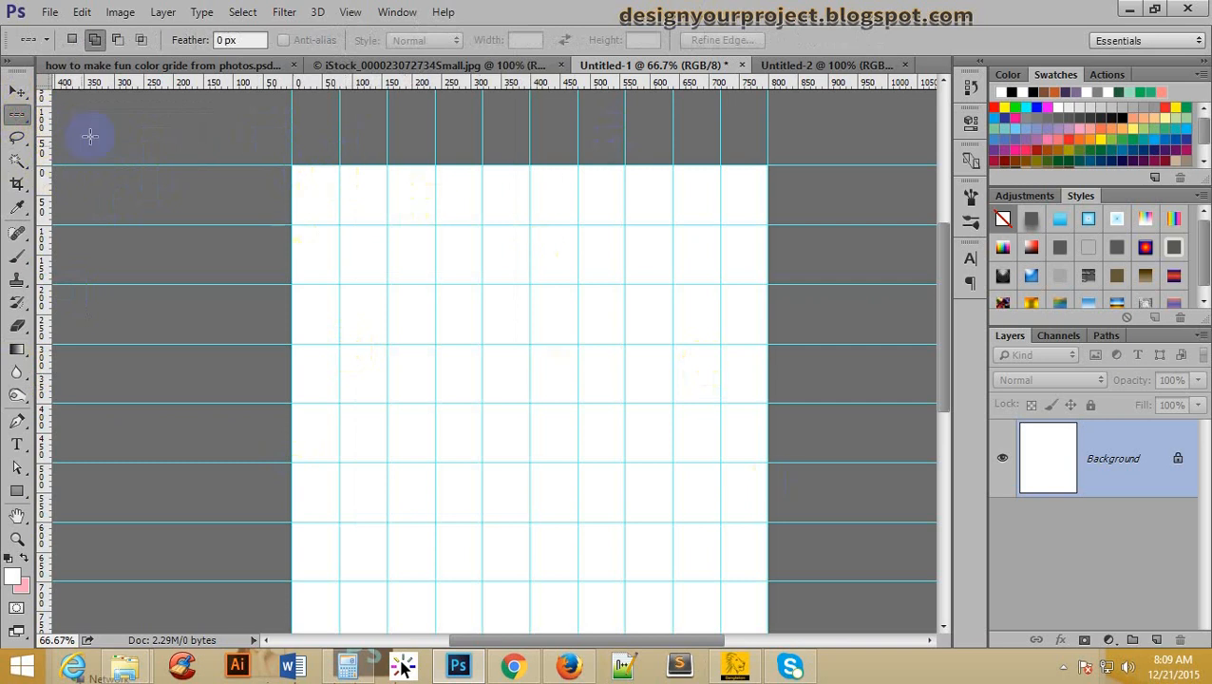
left_click(73, 41)
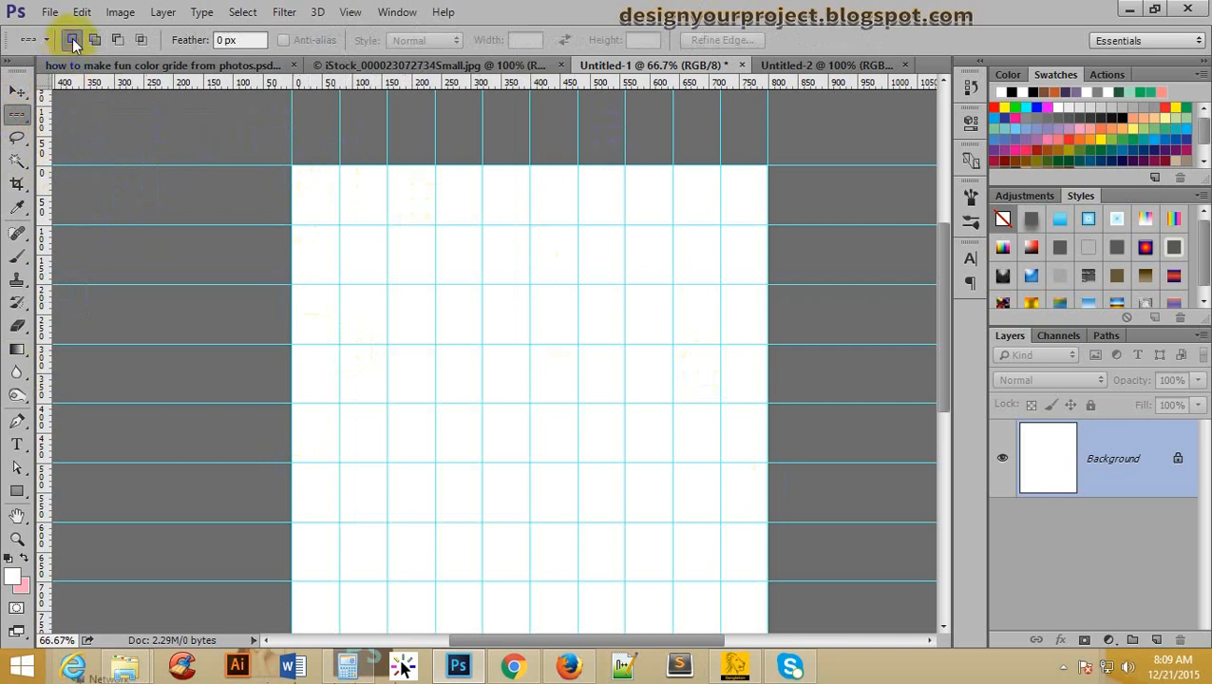
left_click(95, 42)
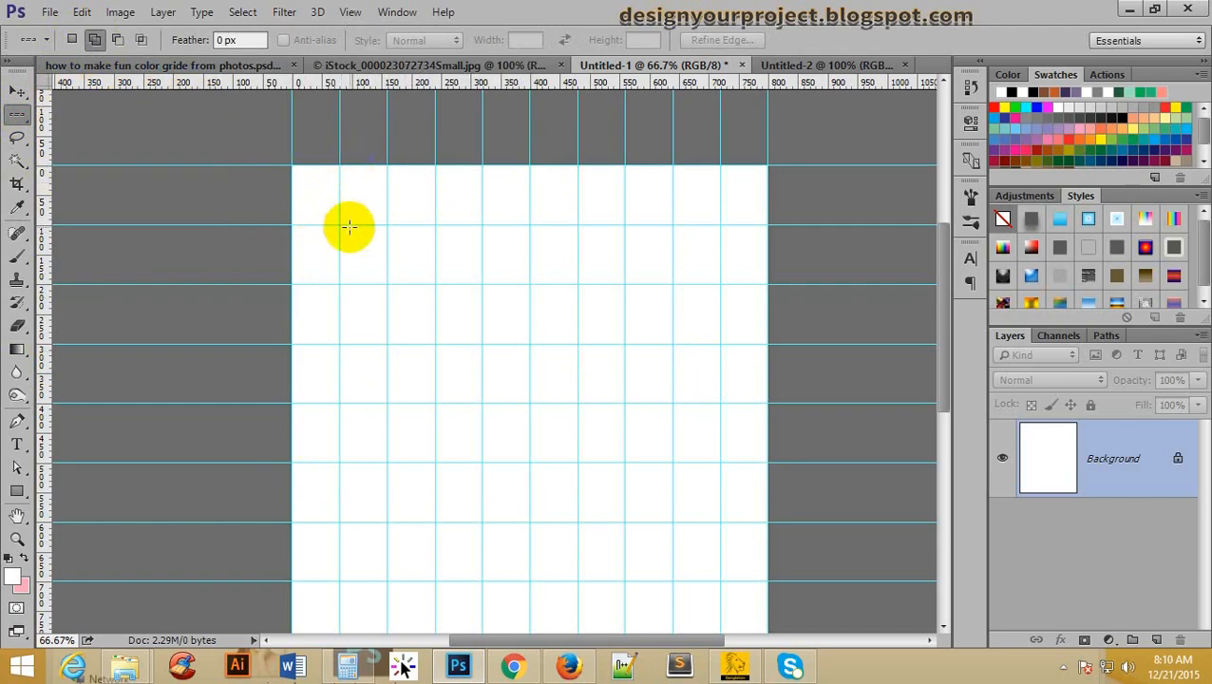
left_click(359, 166)
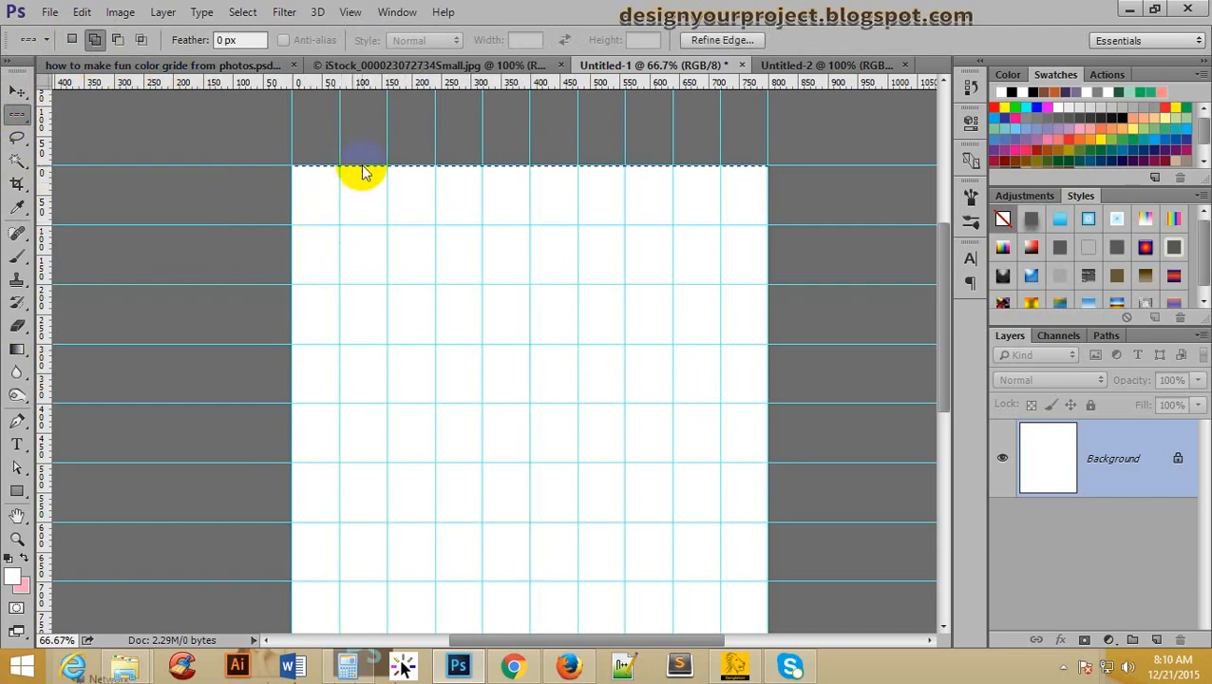
left_click(357, 225)
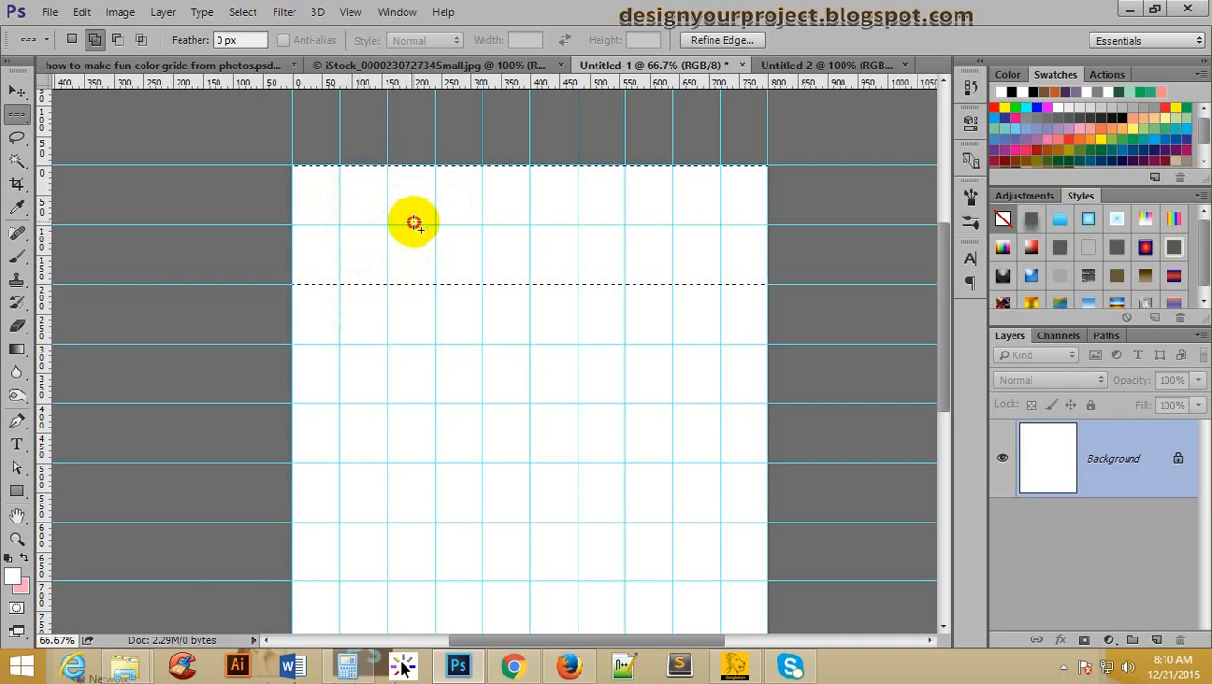
left_click(414, 223)
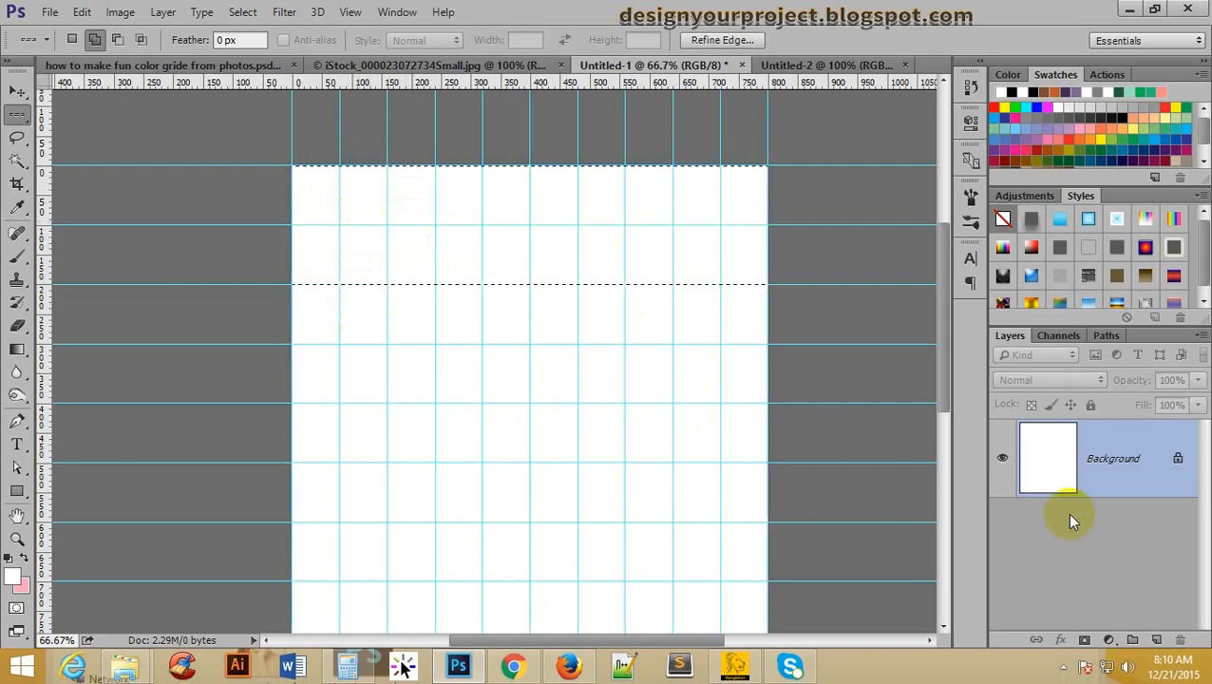
Convert the locked Background into a regular editable layer, without applying any layer style
left_click(1173, 457)
double_click(1168, 455)
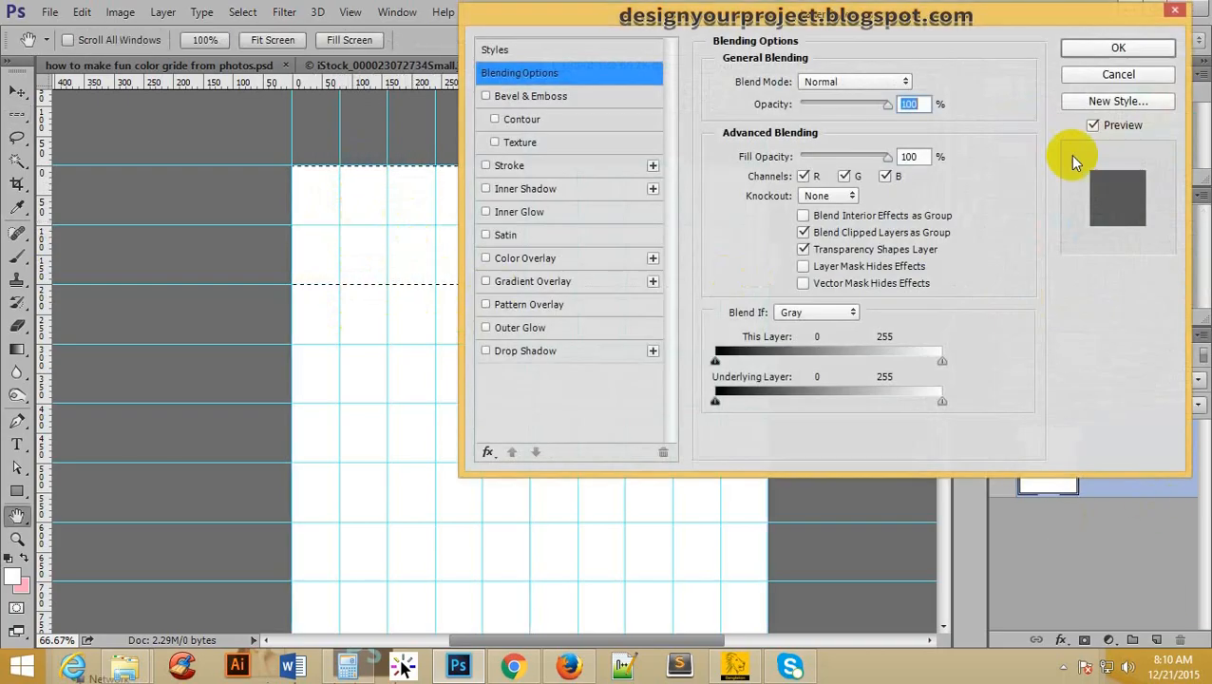
left_click(1117, 74)
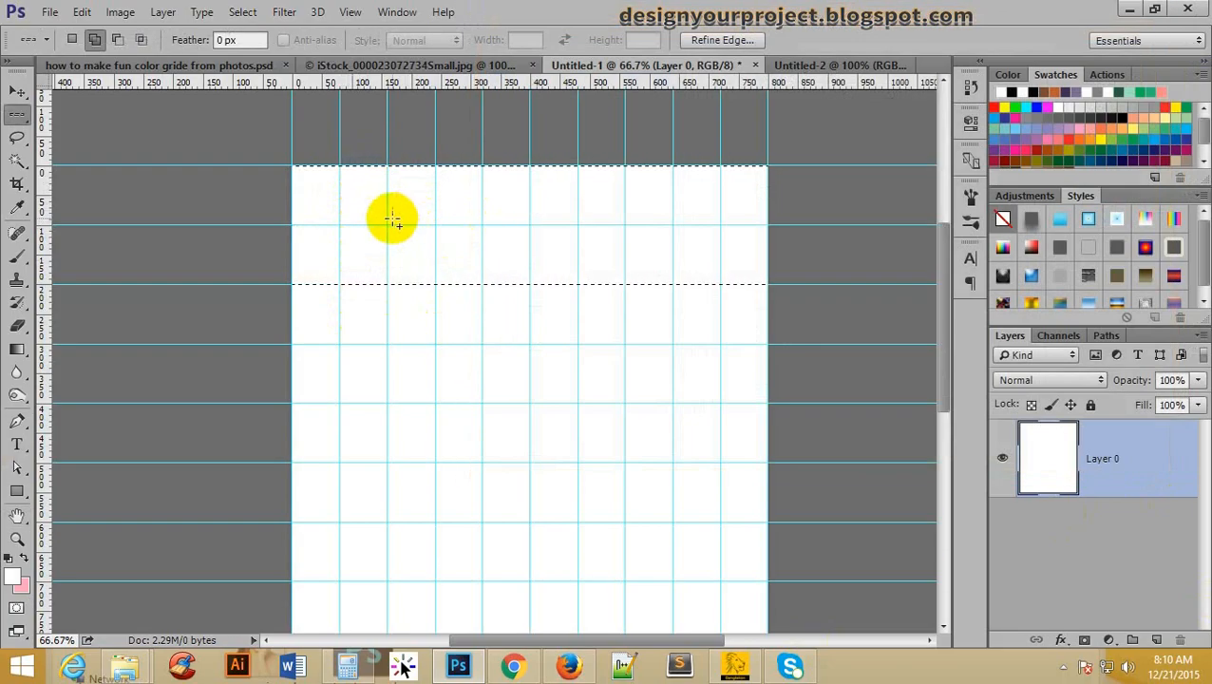
left_click(383, 225)
left_click(361, 343)
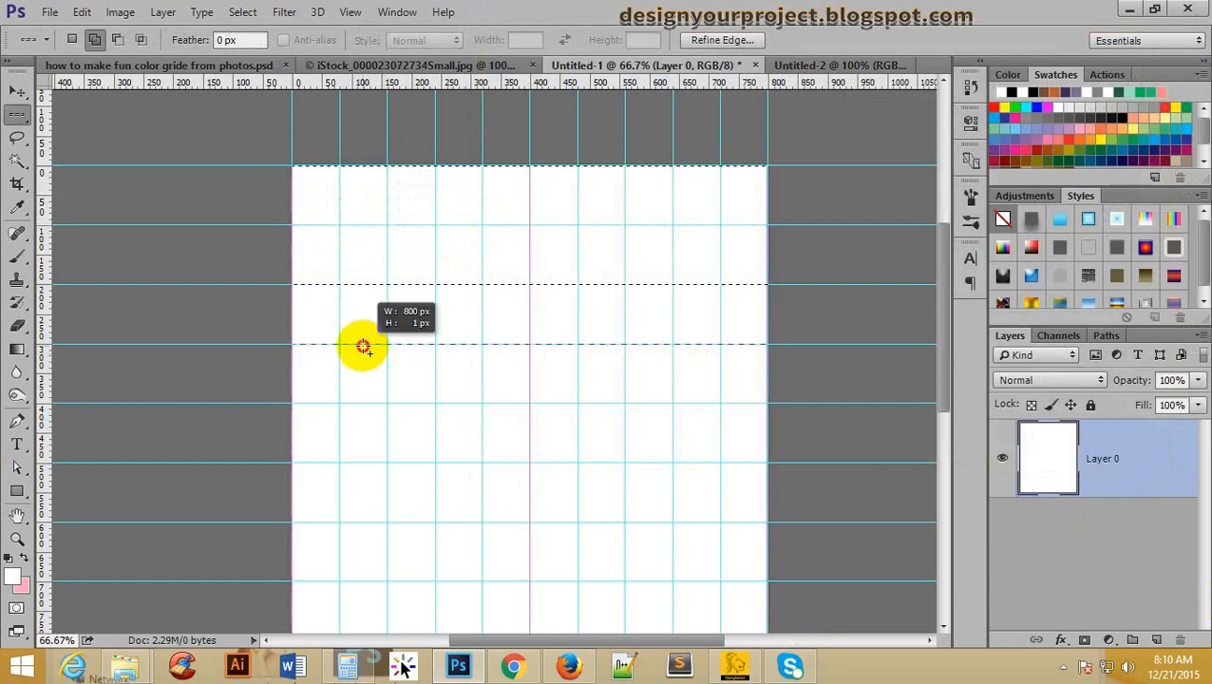
scroll(384, 391, "down", 1)
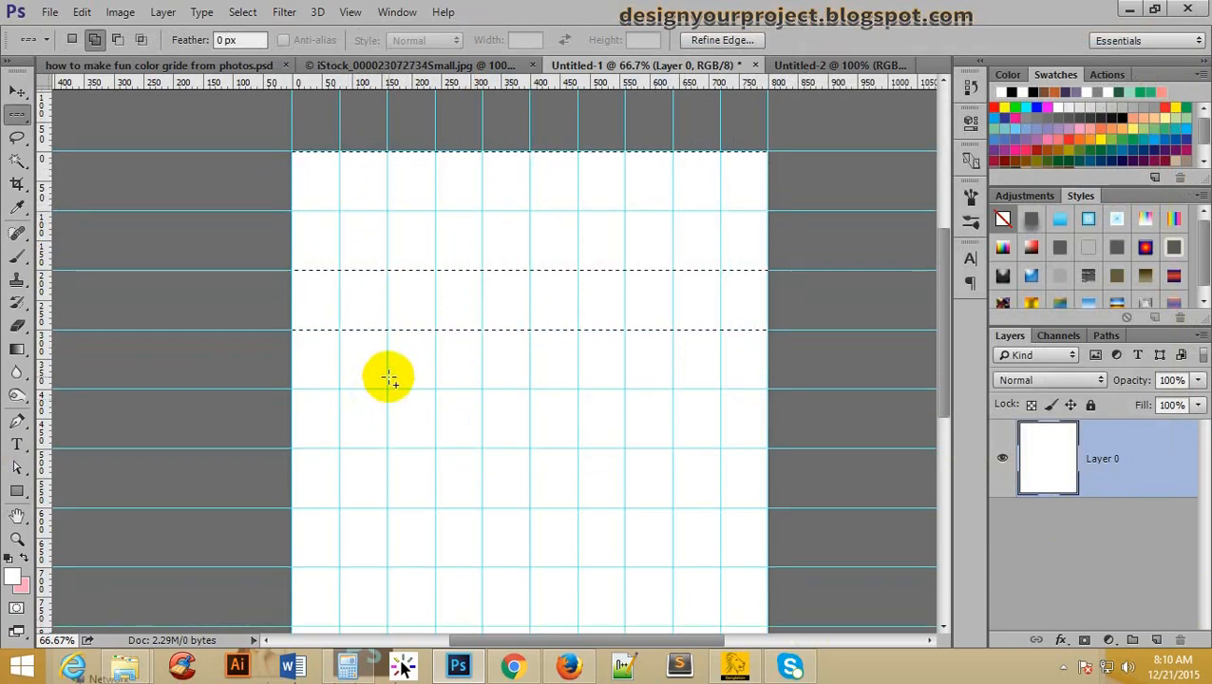
left_click(390, 388)
scroll(391, 389, "down", 3)
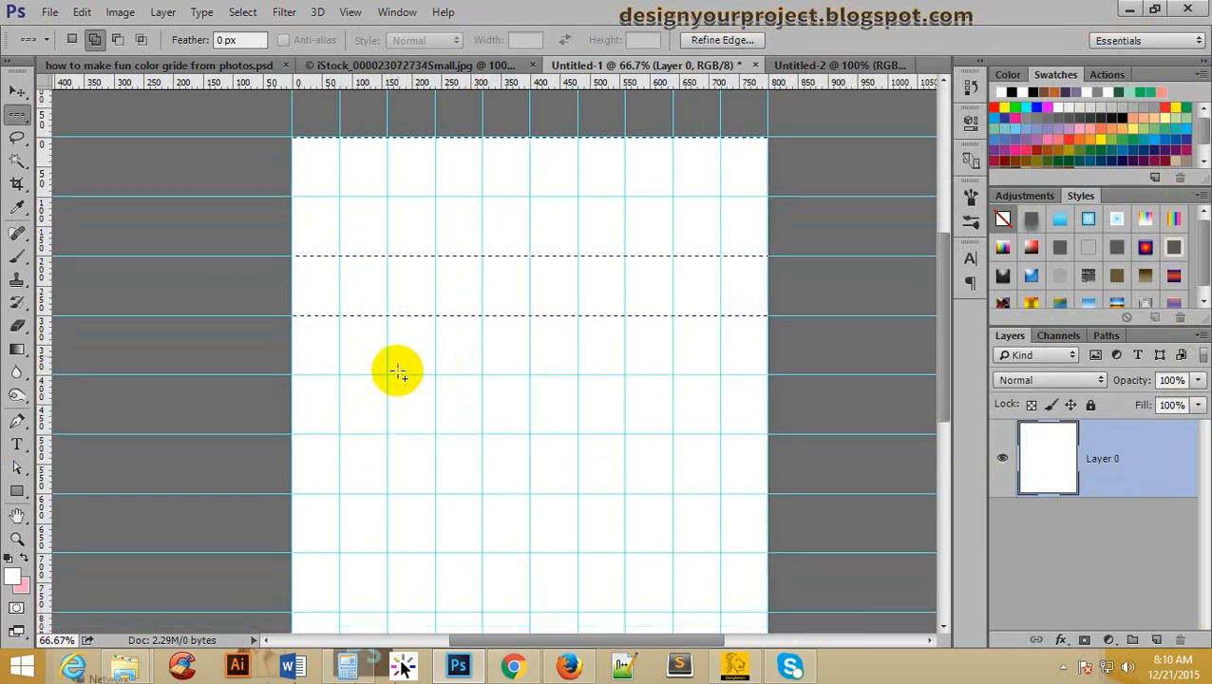
left_click(394, 405)
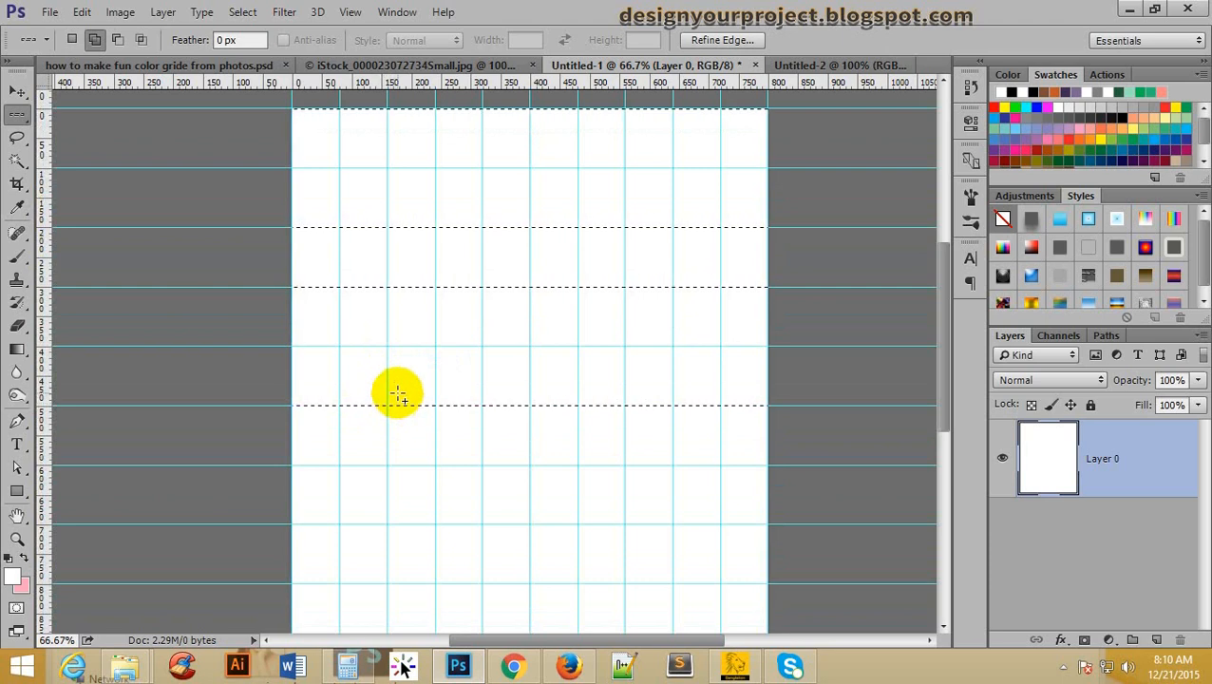
scroll(399, 433, "down", 4)
left_click(411, 407)
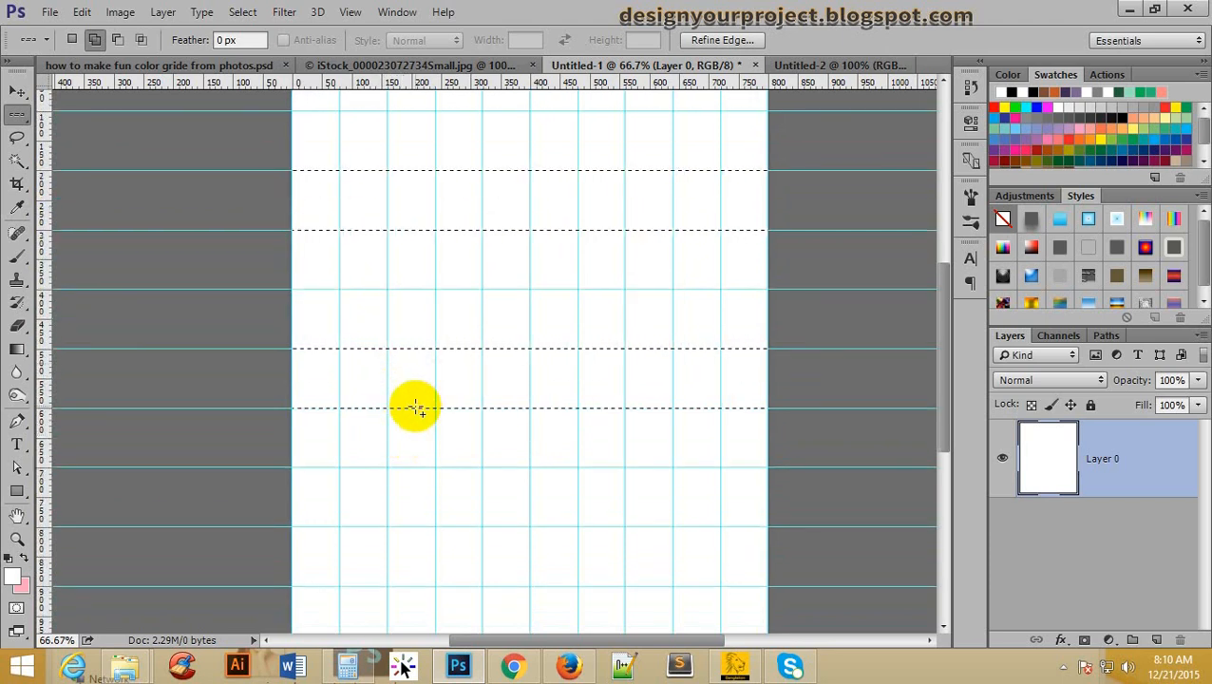
scroll(414, 418, "down", 3)
left_click(430, 423)
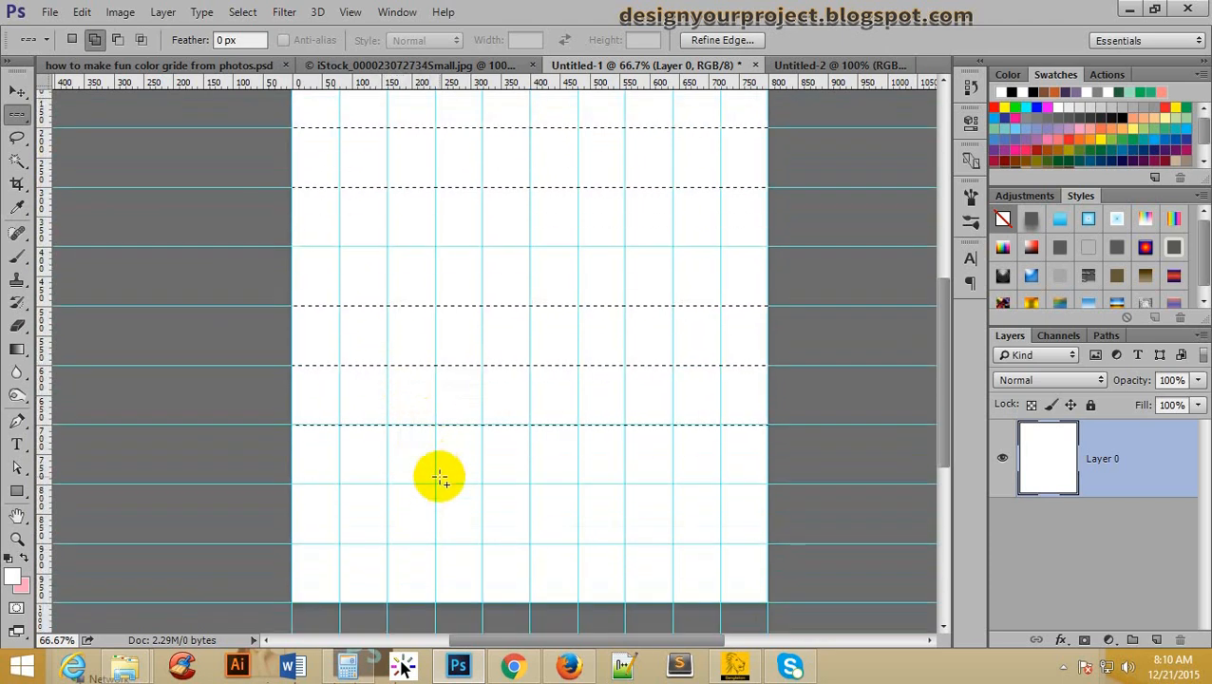
scroll(463, 479, "down", 3)
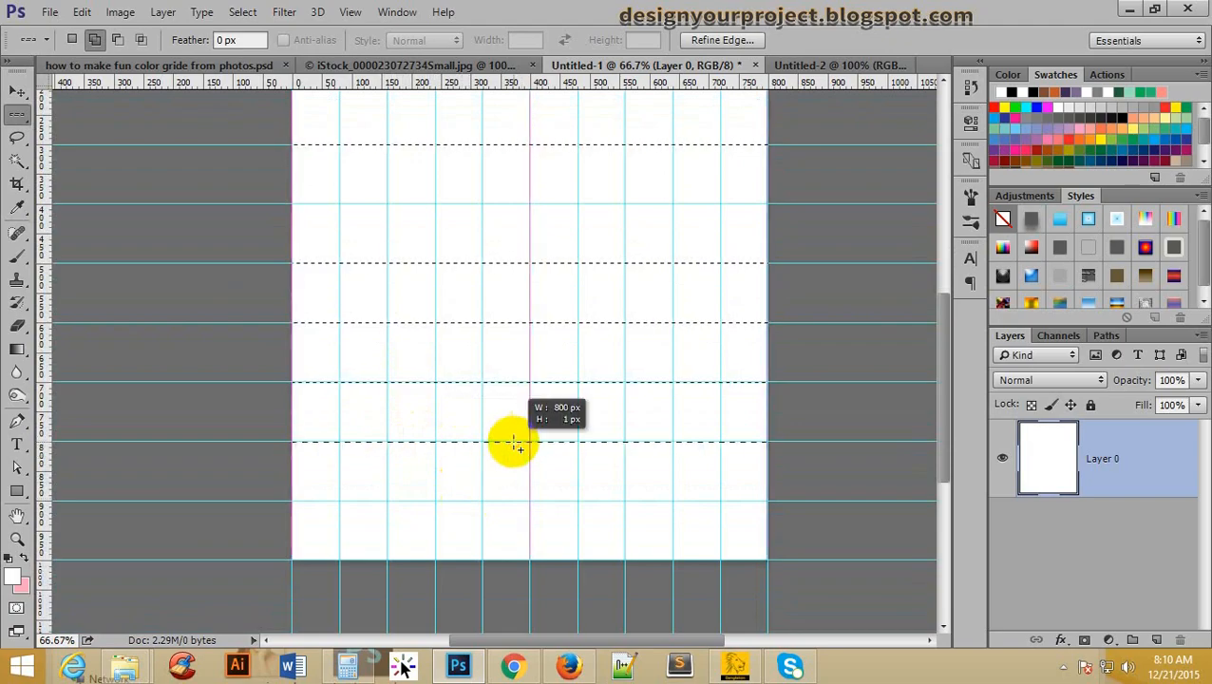
left_click_drag(300, 443, 338, 500)
left_click(398, 554)
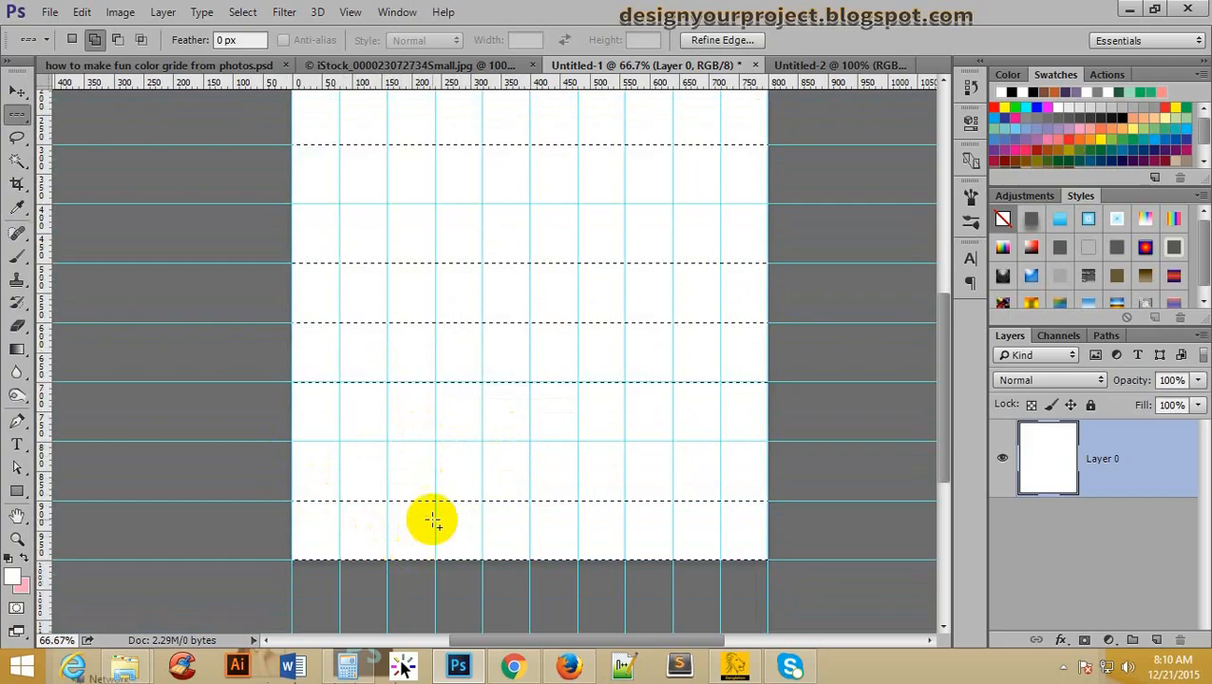
scroll(433, 519, "up", 5)
scroll(468, 460, "up", 2)
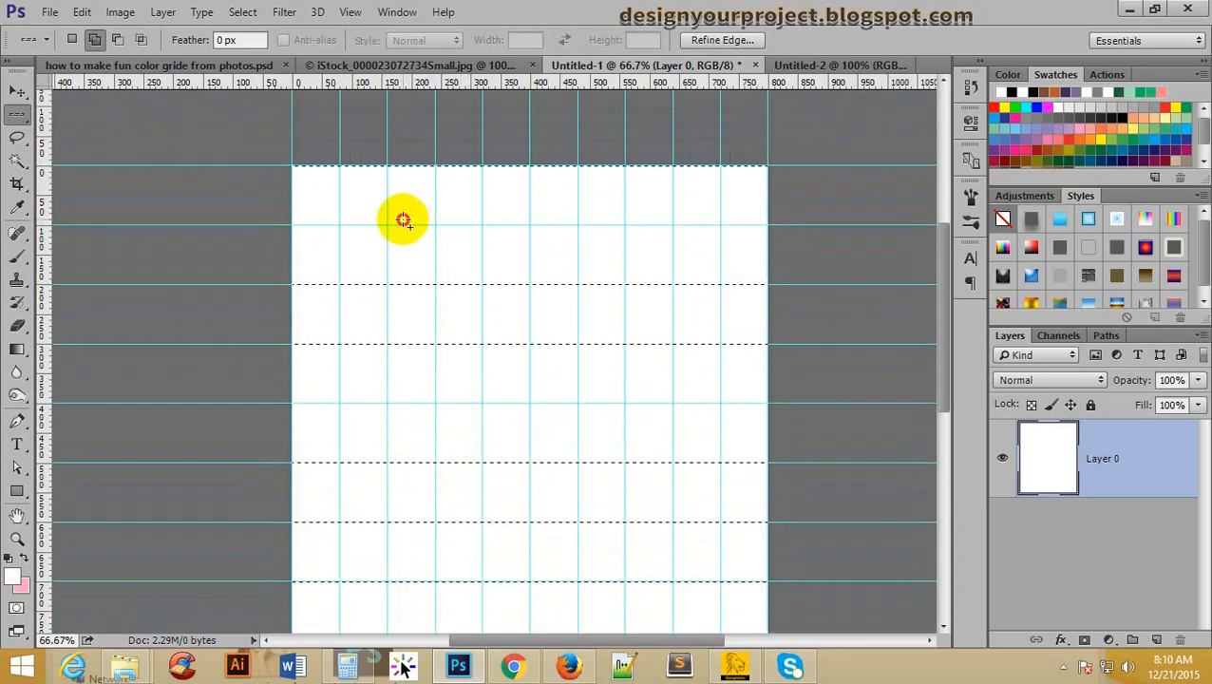
left_click(283, 226)
left_click_drag(283, 226, 465, 303)
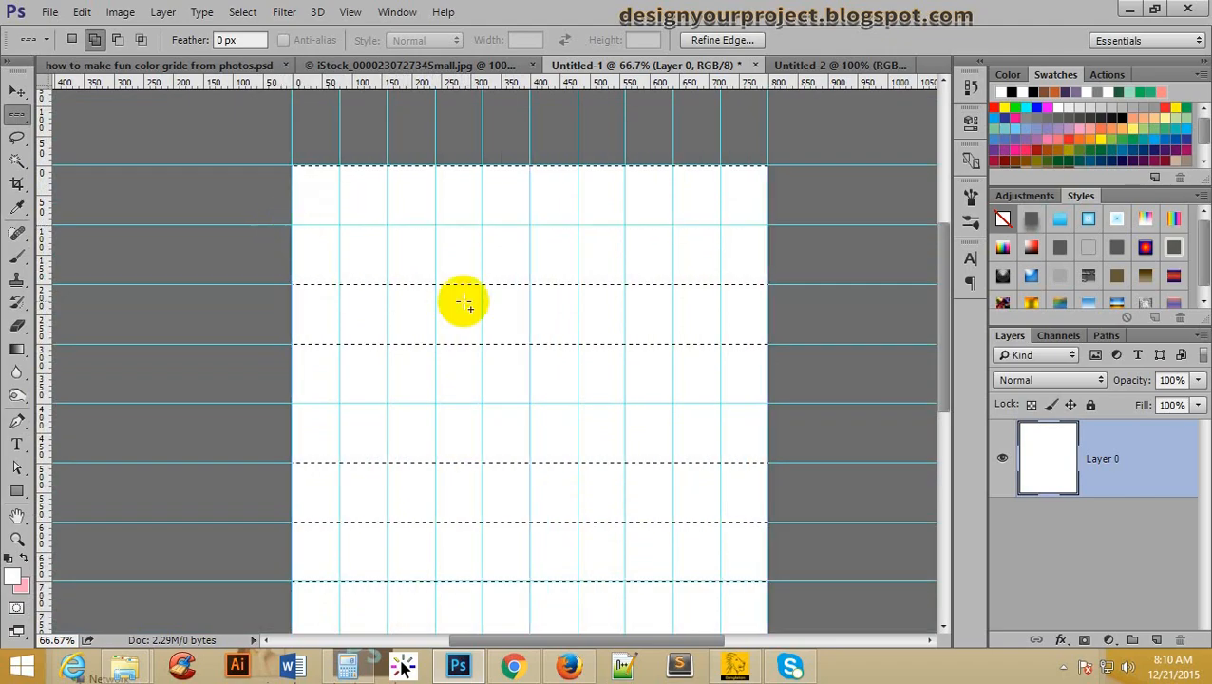
scroll(498, 283, "down", 2)
scroll(498, 283, "down", 2)
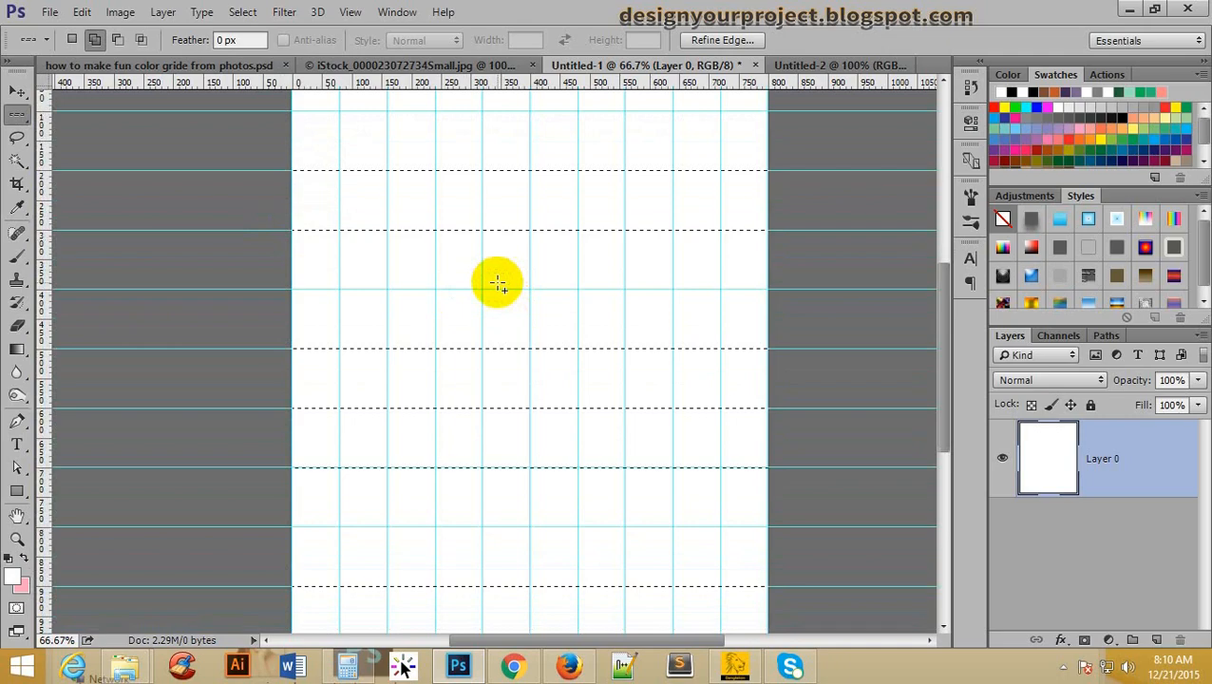
key("ctrl+d")
Select single pixel rows again at the document's top edge and along the horizontal guides from 100 px to 600 px
scroll(487, 273, "up", 3)
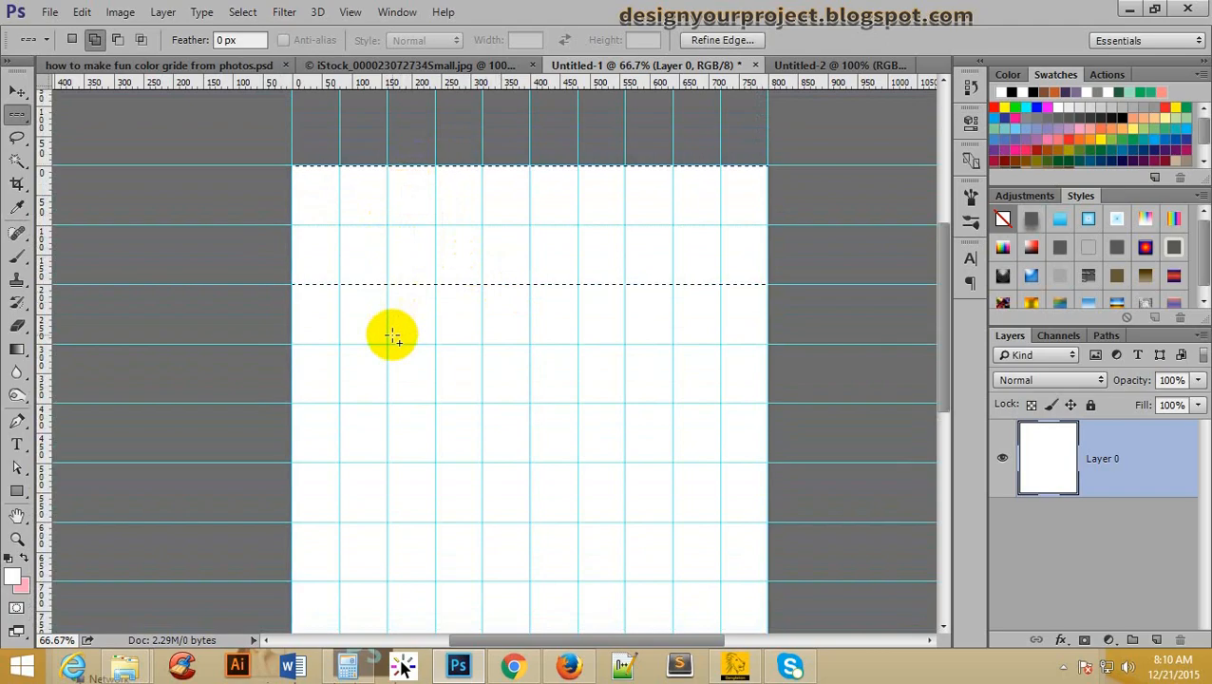
left_click(392, 344)
scroll(389, 389, "down", 1)
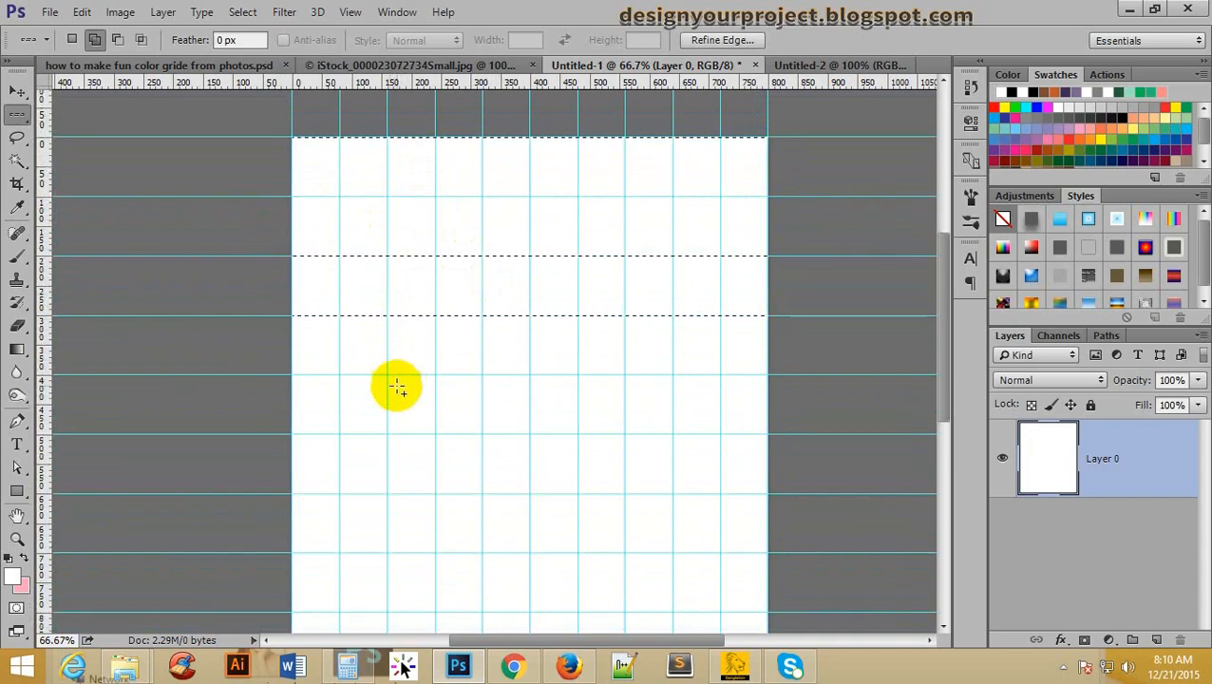
left_click(408, 374)
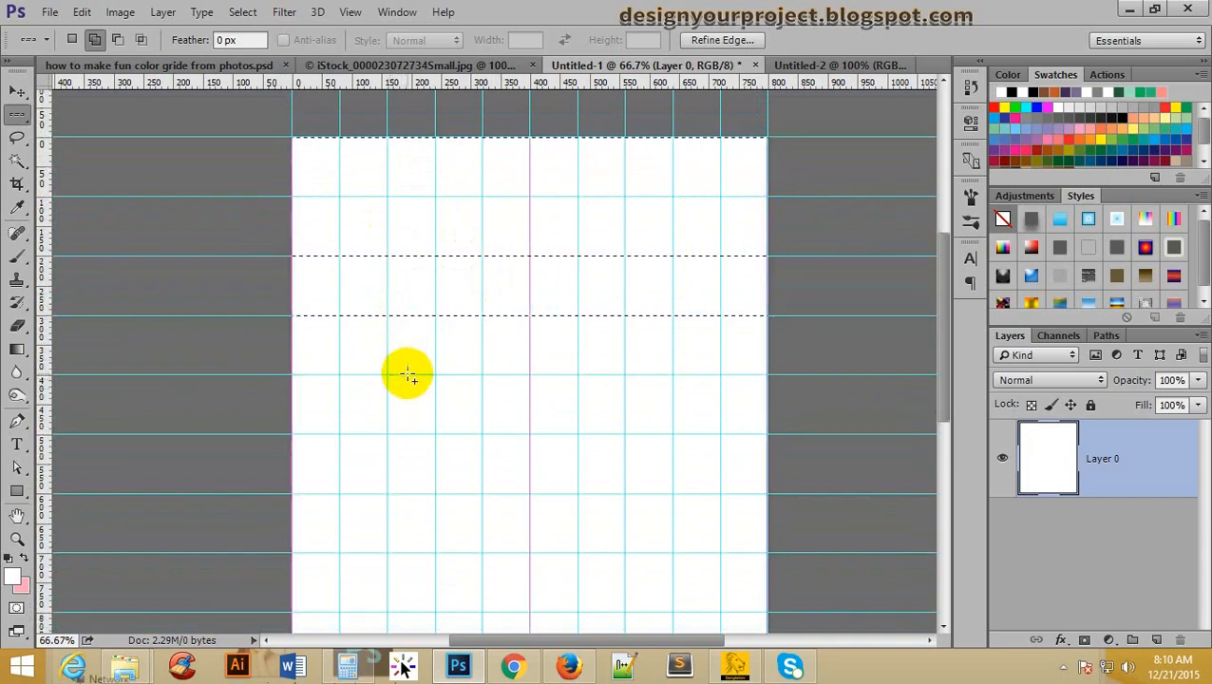
scroll(407, 374, "down", 4)
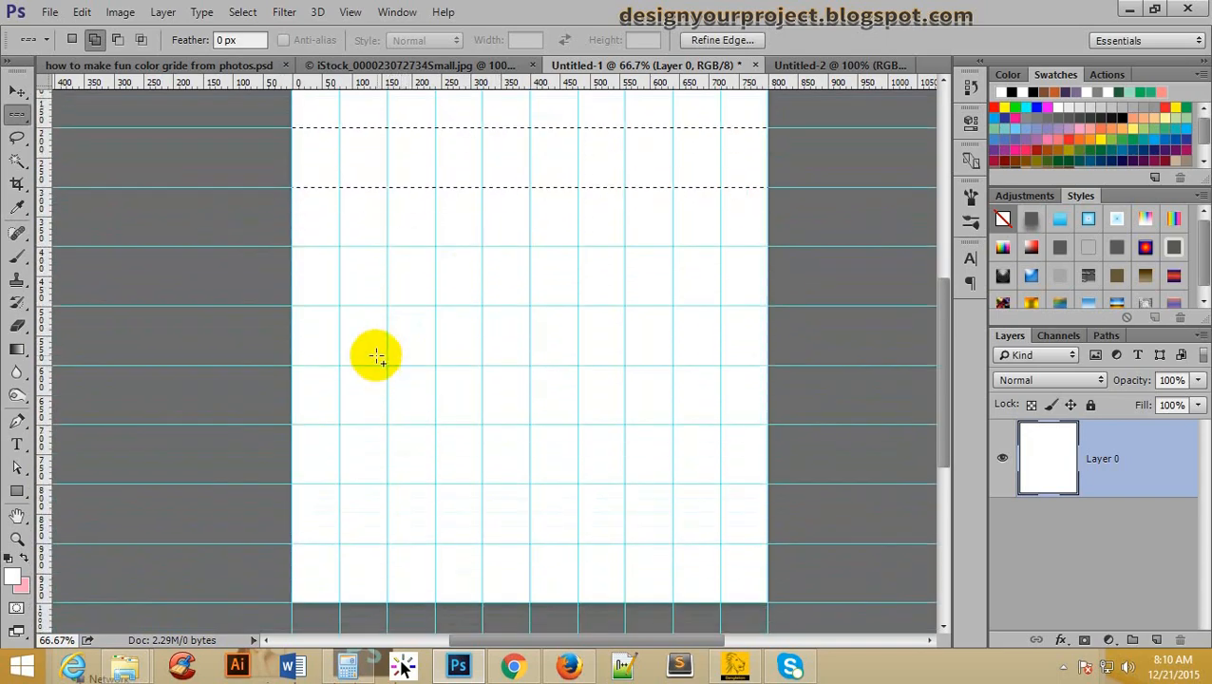
left_click(306, 306, "shift")
left_click(313, 364, "shift")
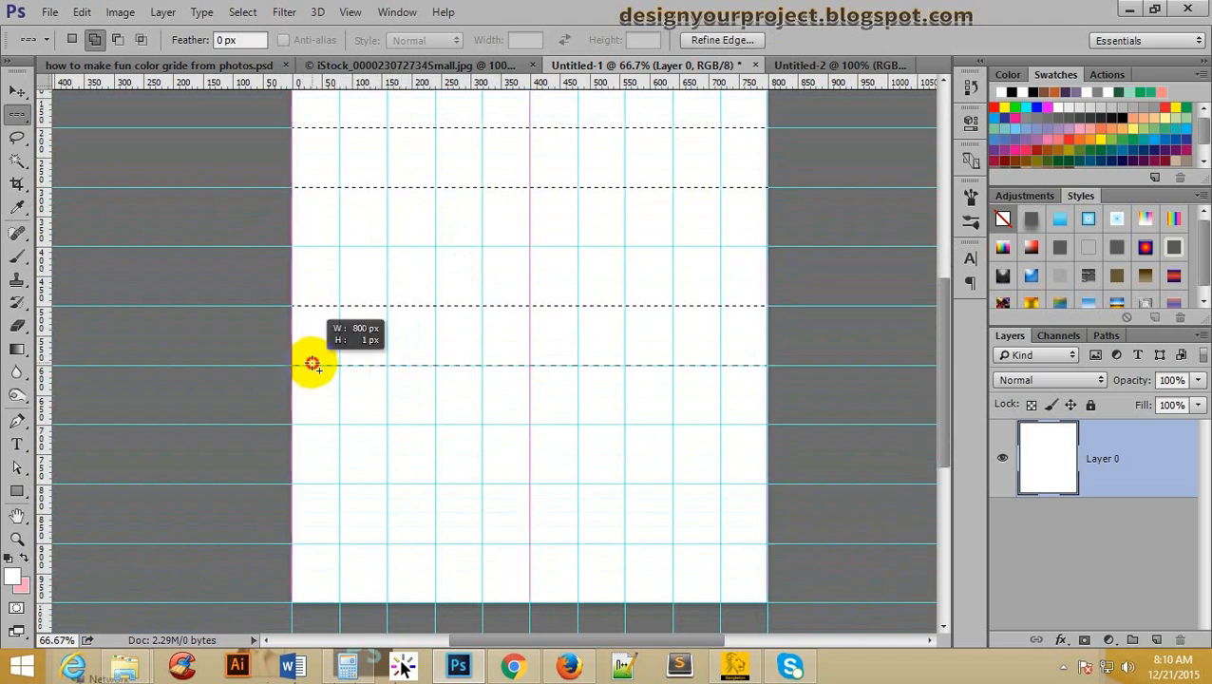
Add single pixel rows at the 700, 800 and 900 px guides and the document's bottom edge to the selection
scroll(316, 370, "down", 1)
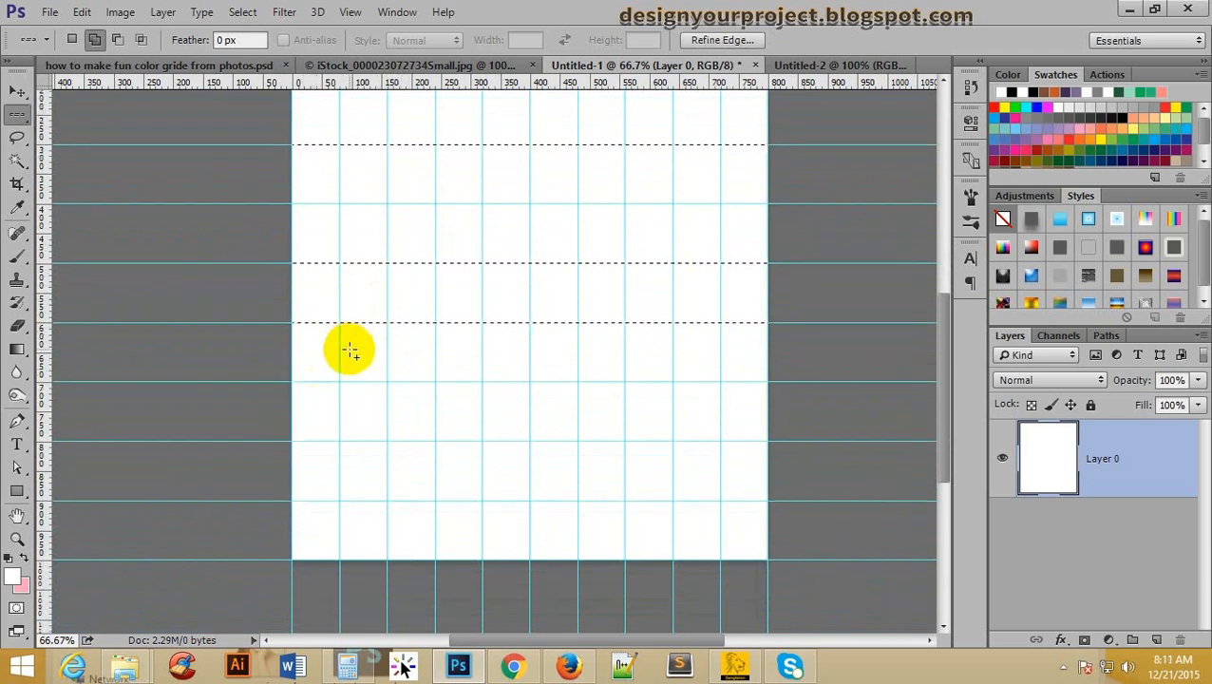
scroll(350, 351, "down", 1)
left_click(338, 366, "shift")
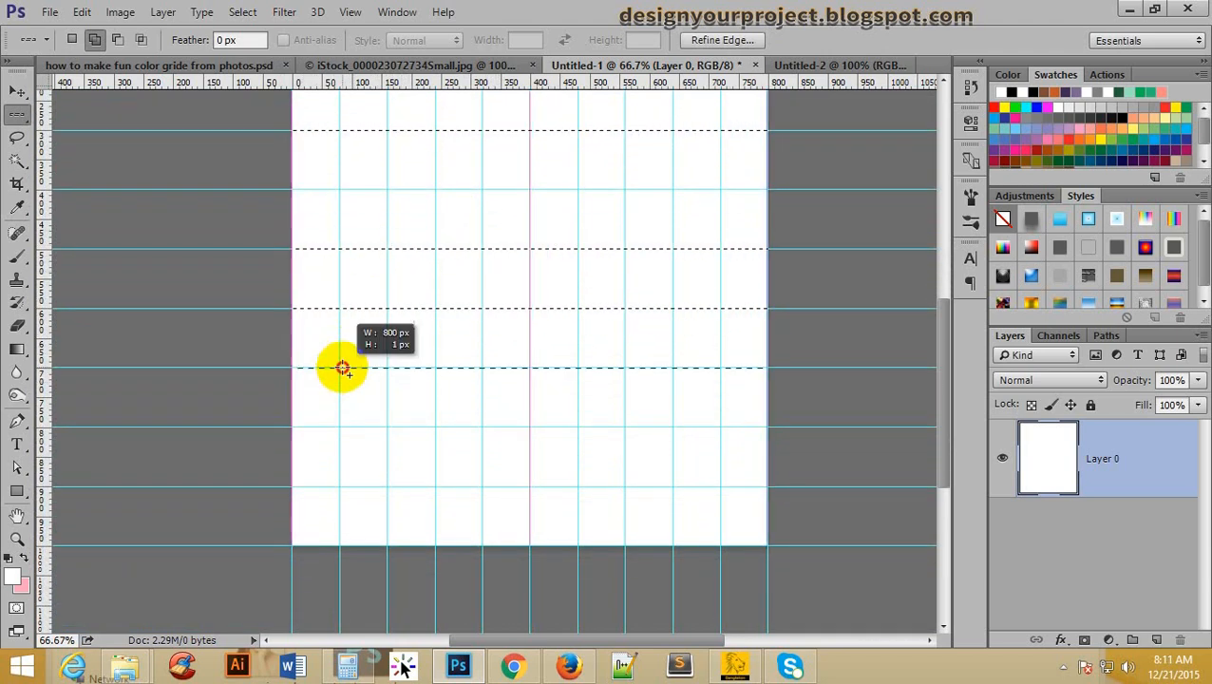
scroll(360, 418, "down", 1)
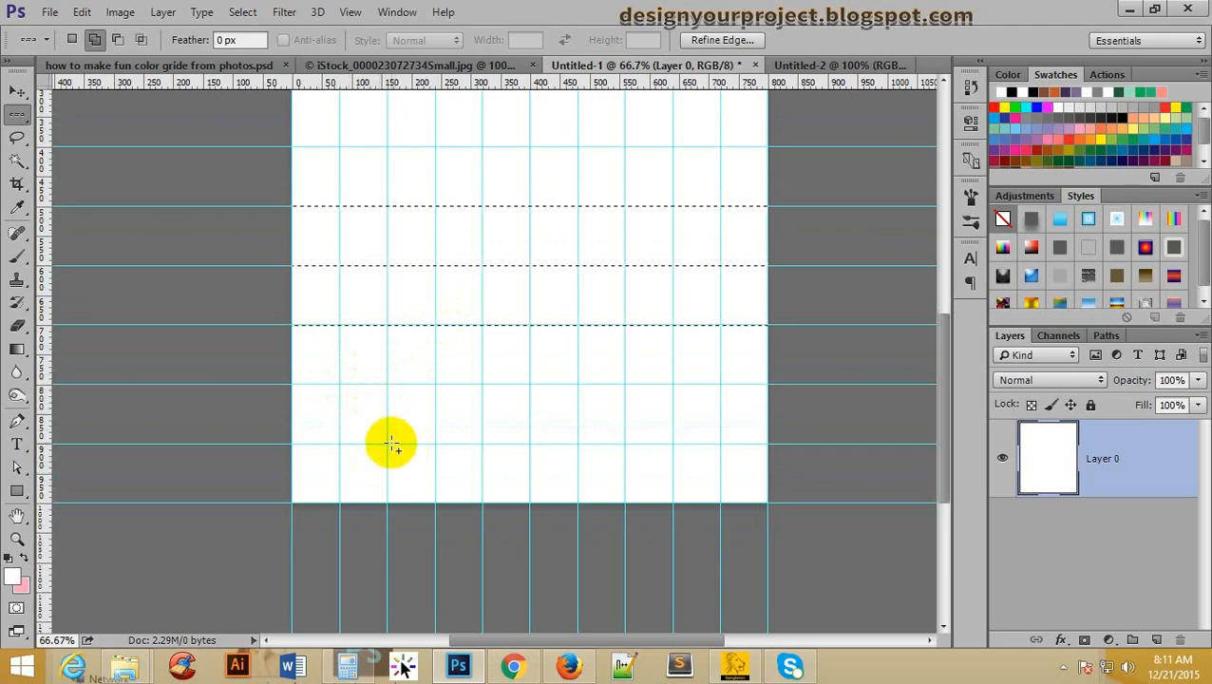
left_click(379, 501, "shift")
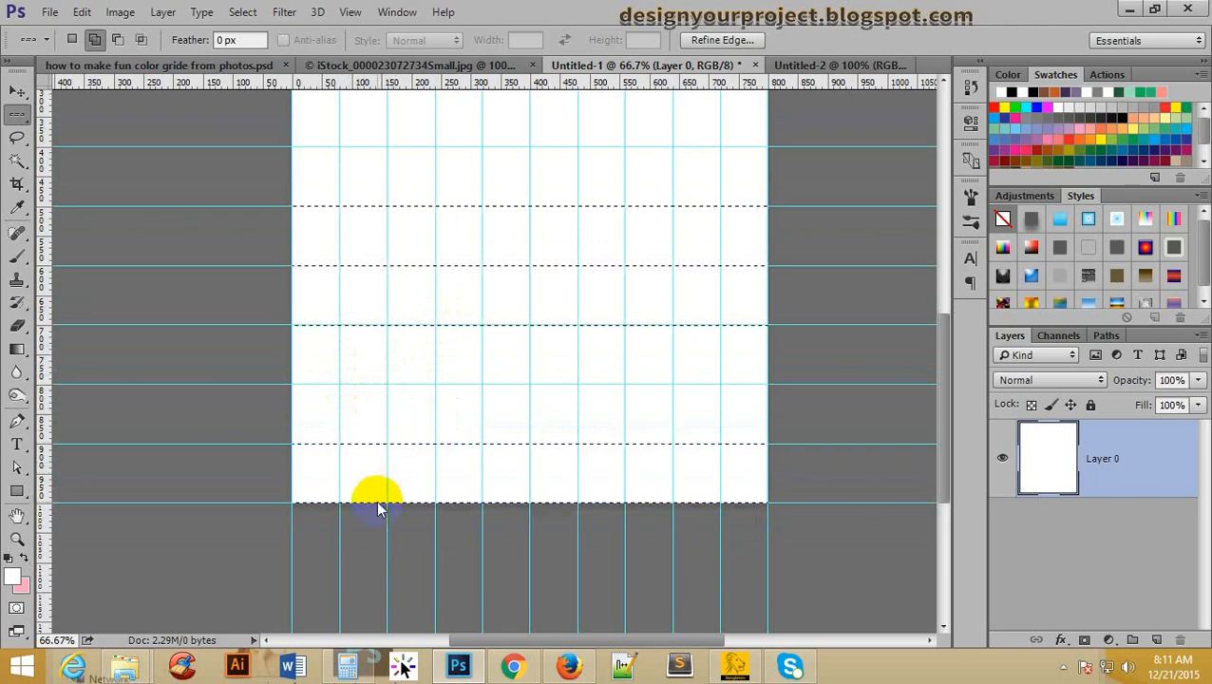
With the Single Column Marquee tool, add pixel columns along the vertical guides through to the document's right edge to the selection
scroll(409, 481, "up", 4)
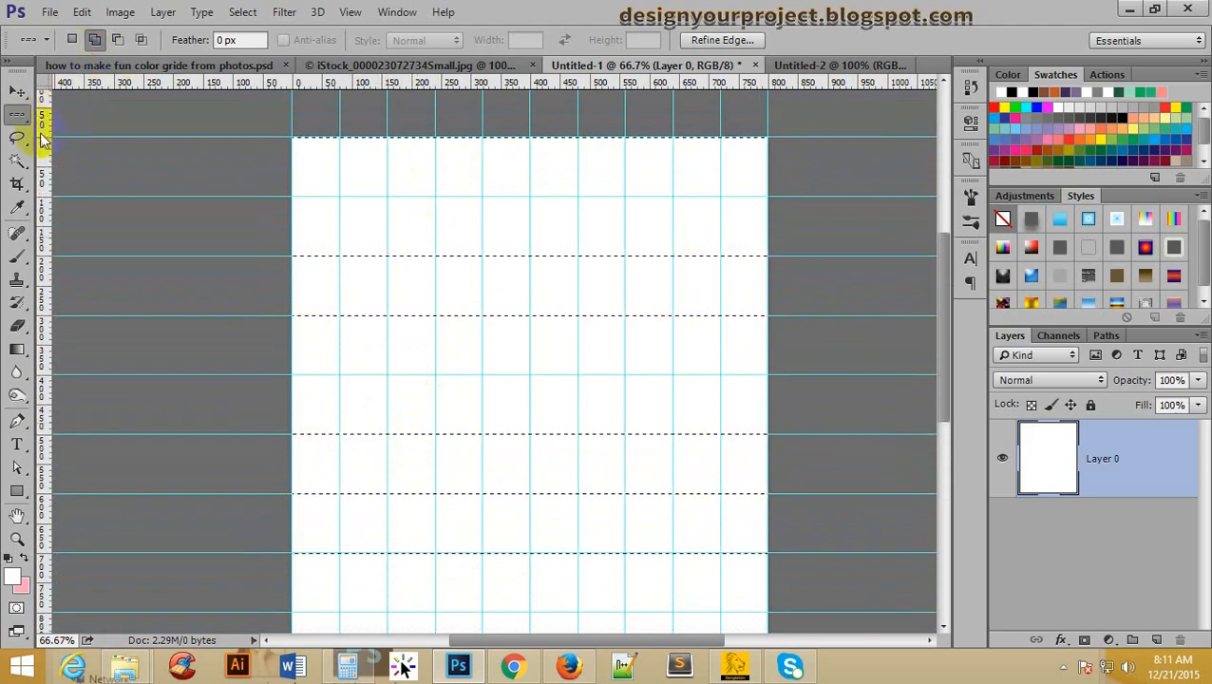
left_click(13, 116)
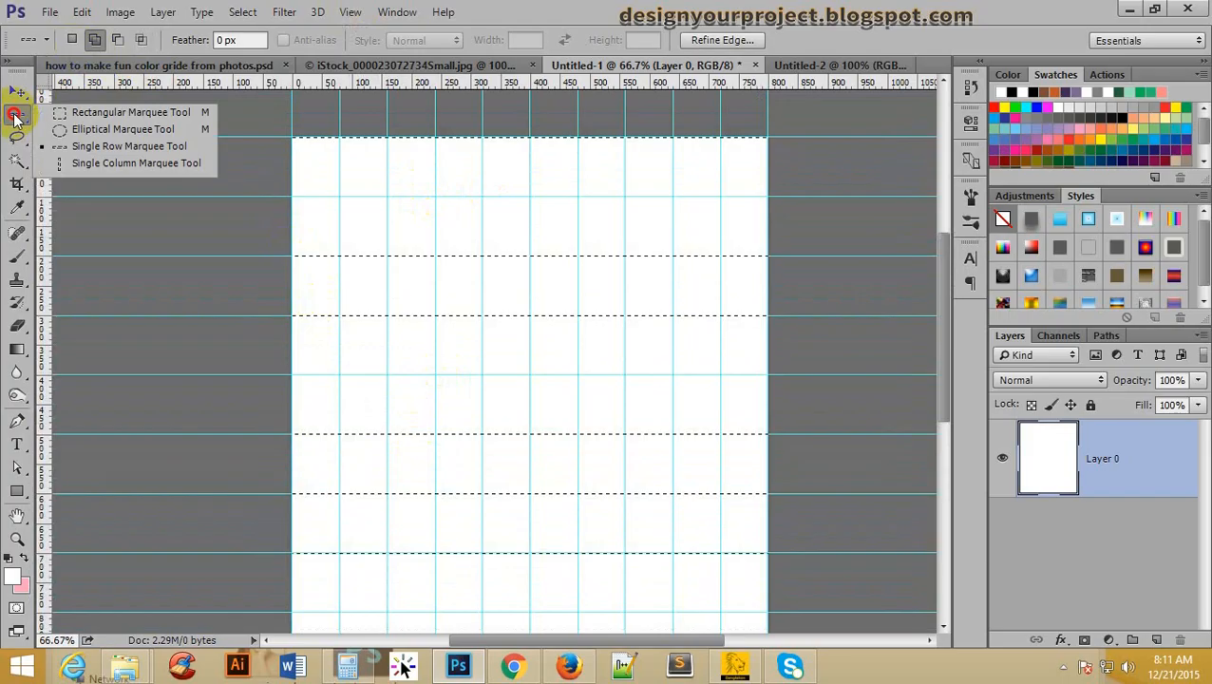
left_click(123, 164)
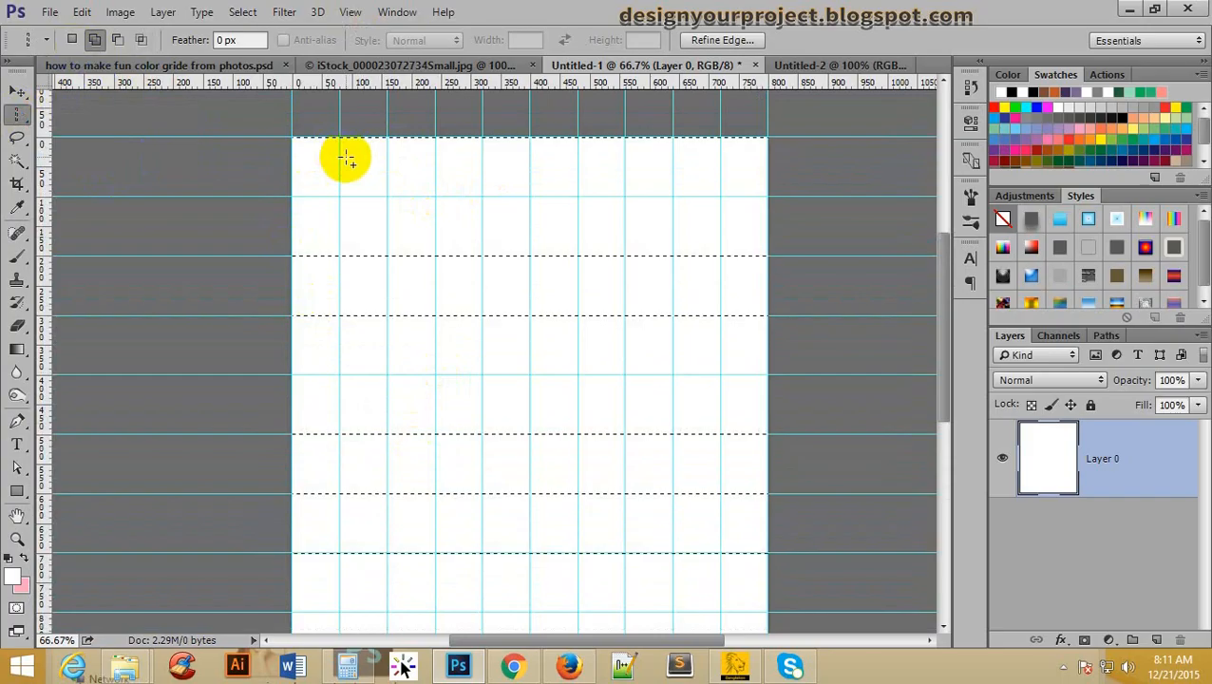
left_click(411, 197)
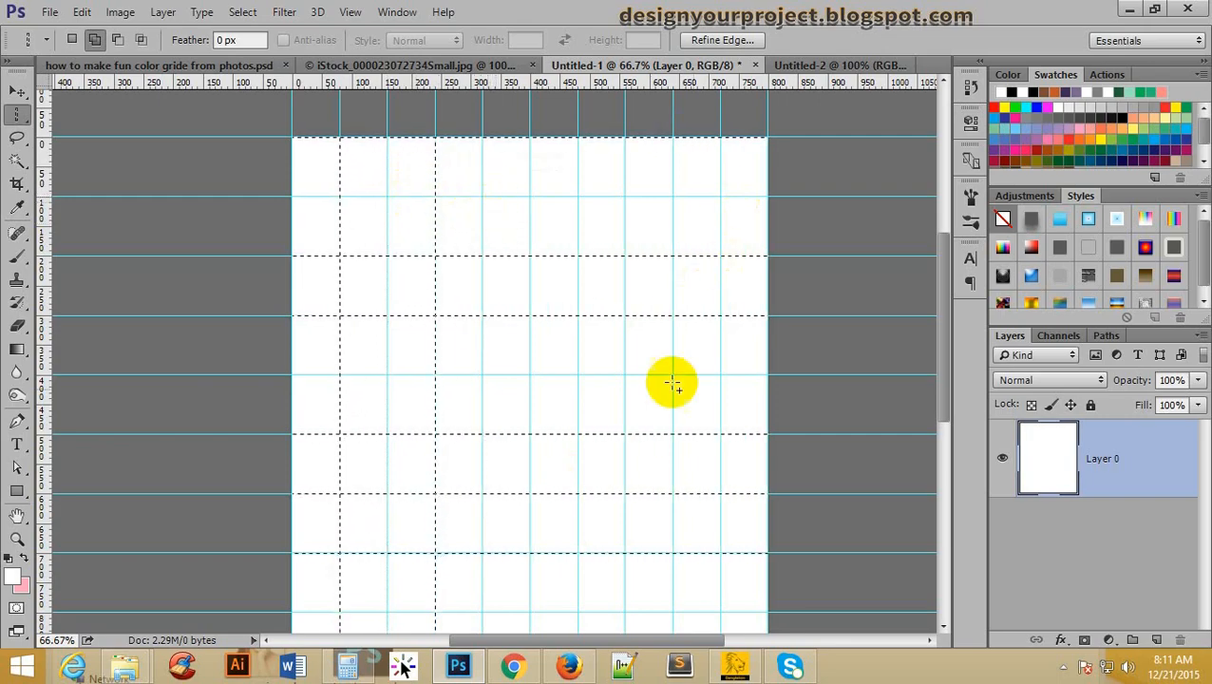
left_click(533, 199)
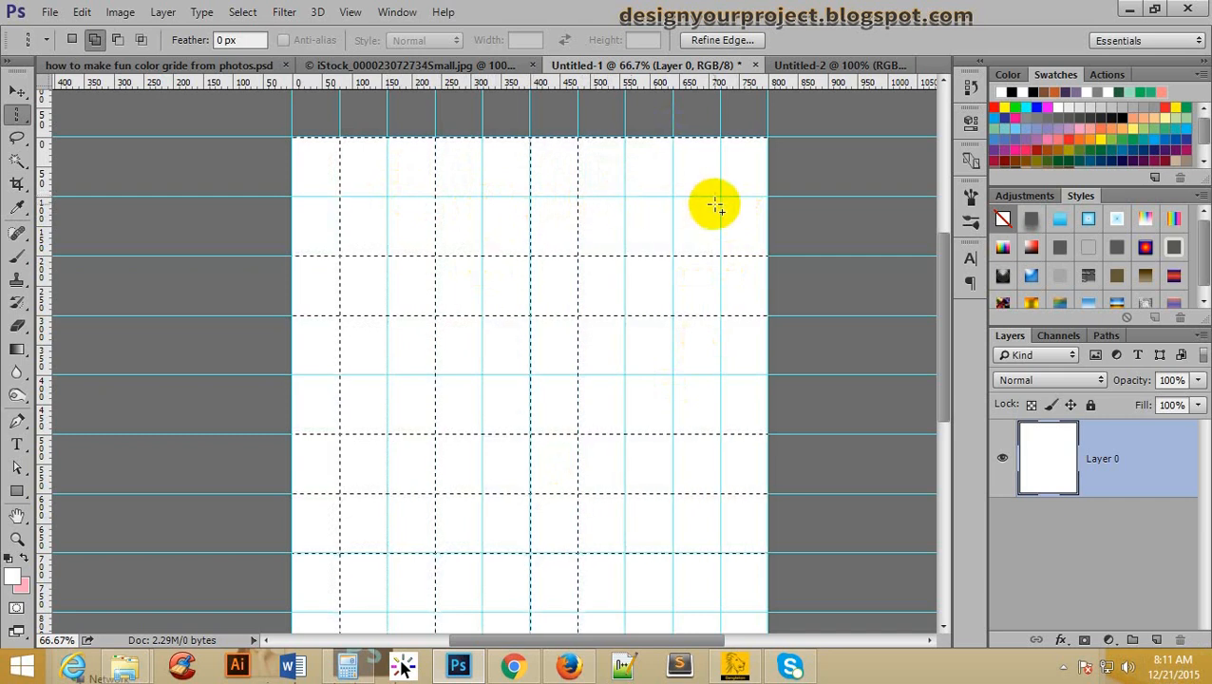
left_click(672, 194)
left_click(768, 196)
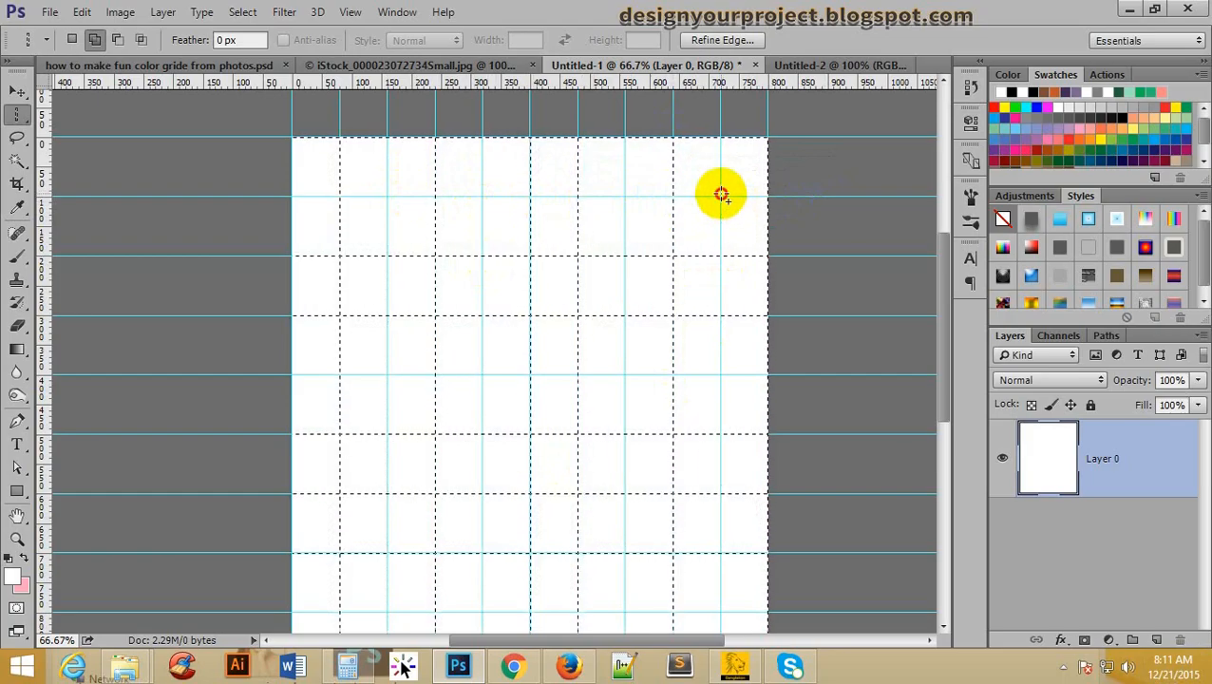
Examine the row and column selection across the whole canvas at 50% and 100% zoom, checking that every guide is covered
scroll(706, 227, "up", 4)
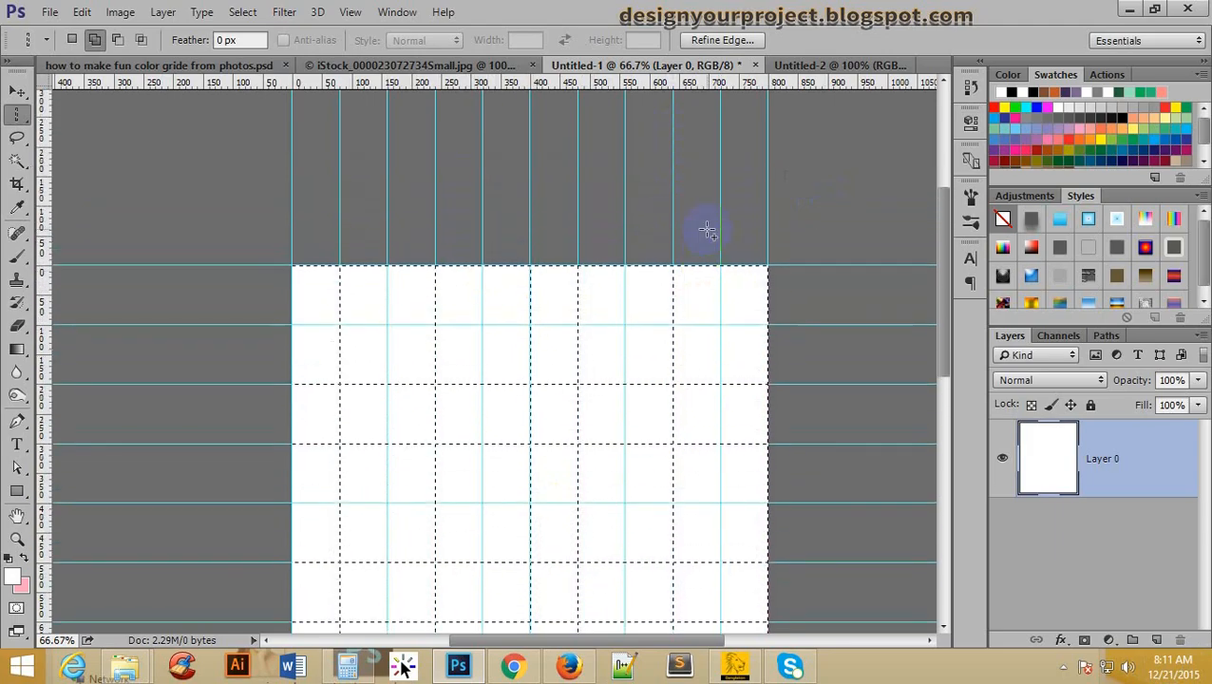
scroll(630, 218, "up", 2)
scroll(636, 221, "down", 2)
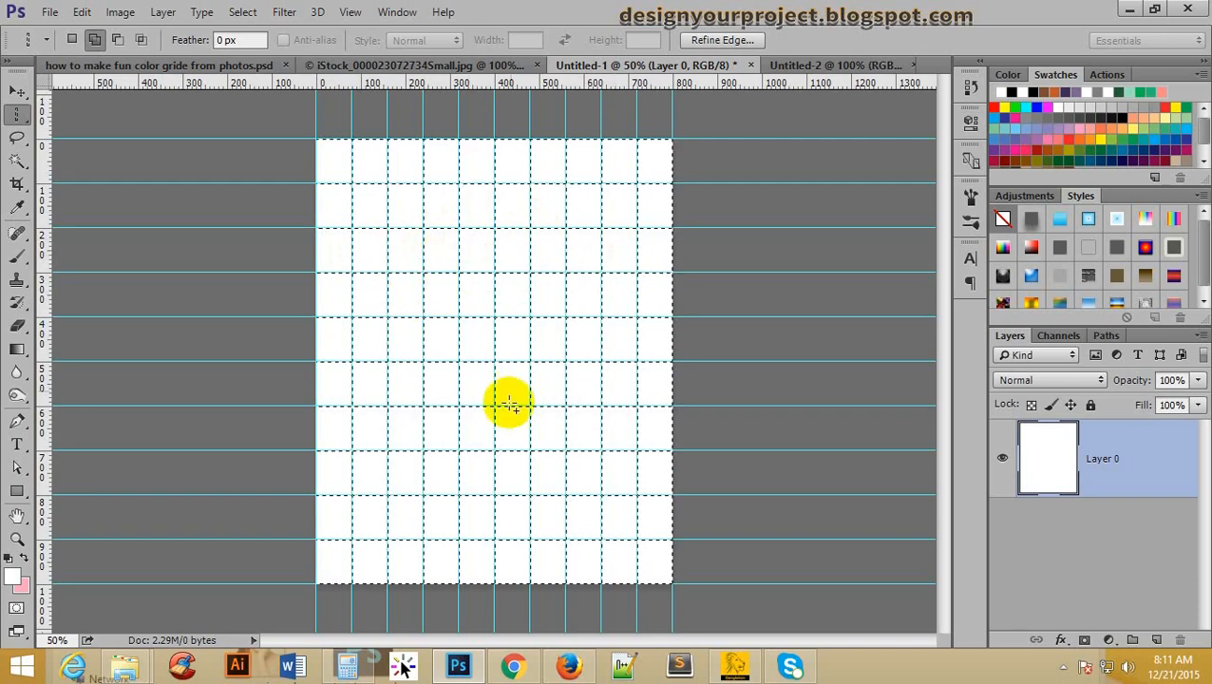
scroll(514, 295, "up", 1)
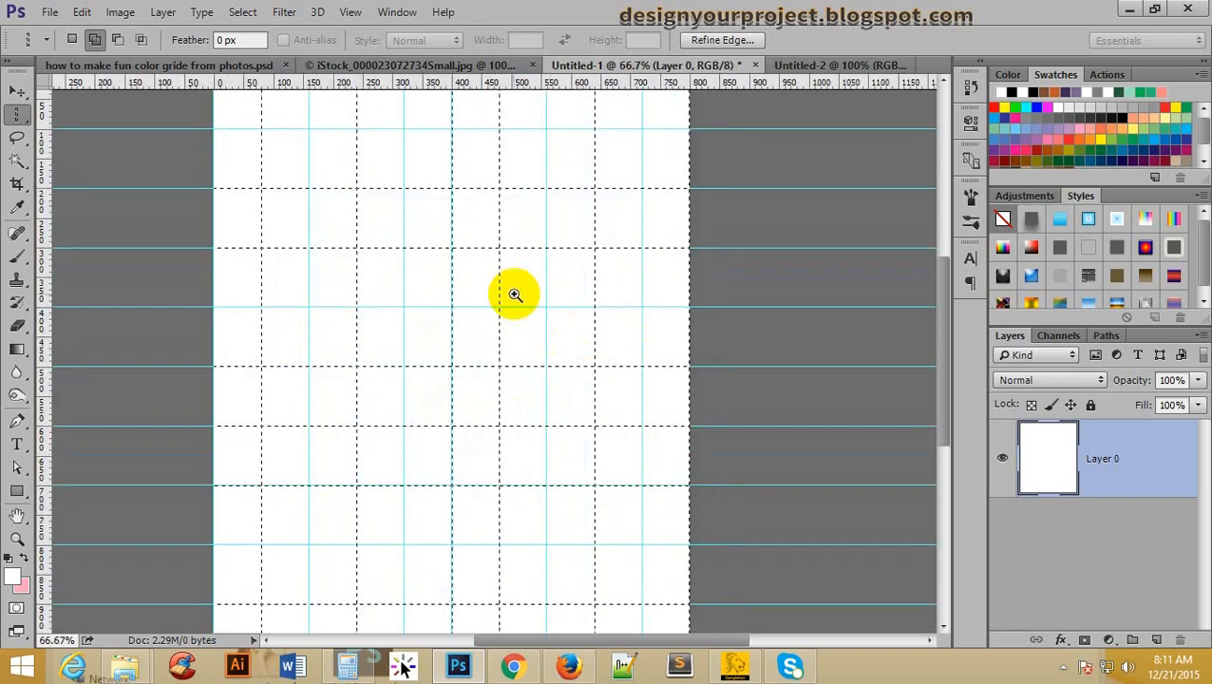
scroll(416, 295, "up", 2)
scroll(419, 249, "up", 1)
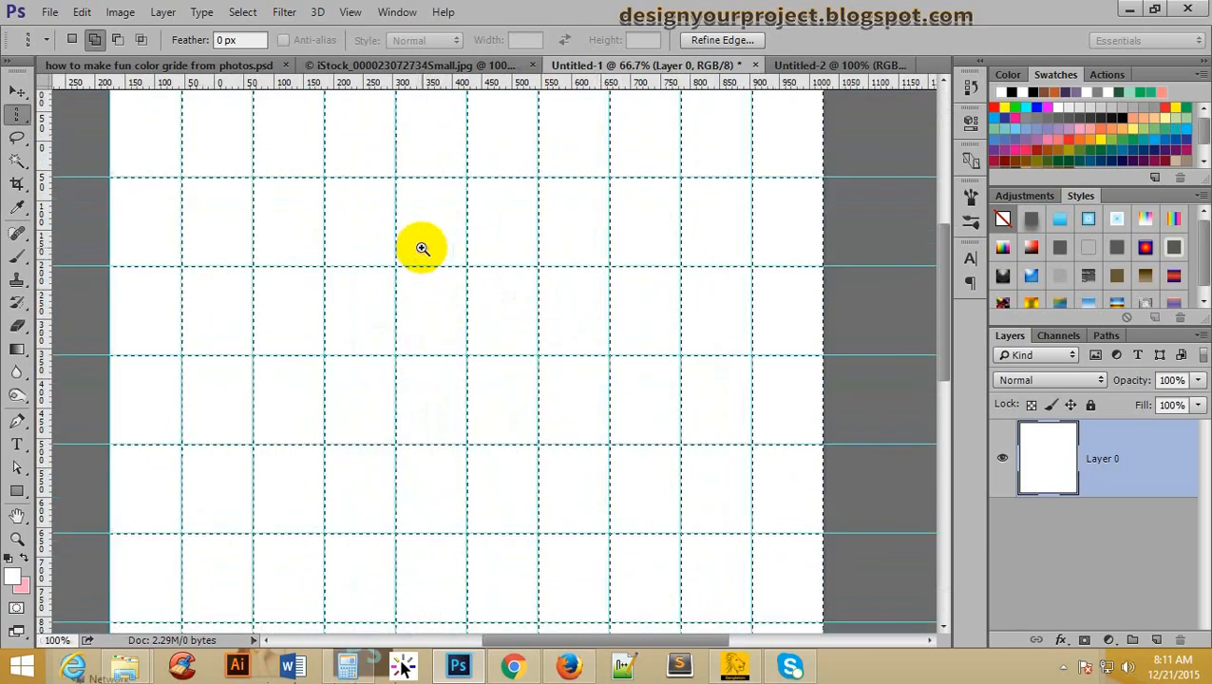
scroll(465, 317, "up", 2)
scroll(465, 308, "down", 3)
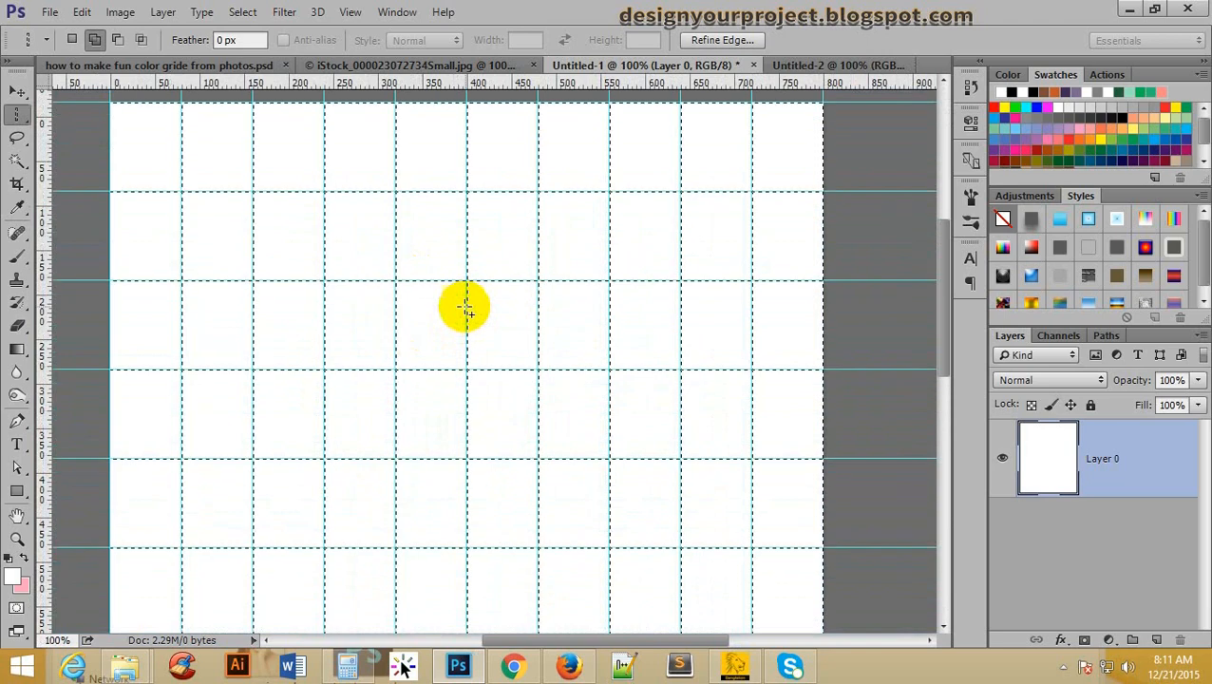
scroll(590, 330, "up", 3)
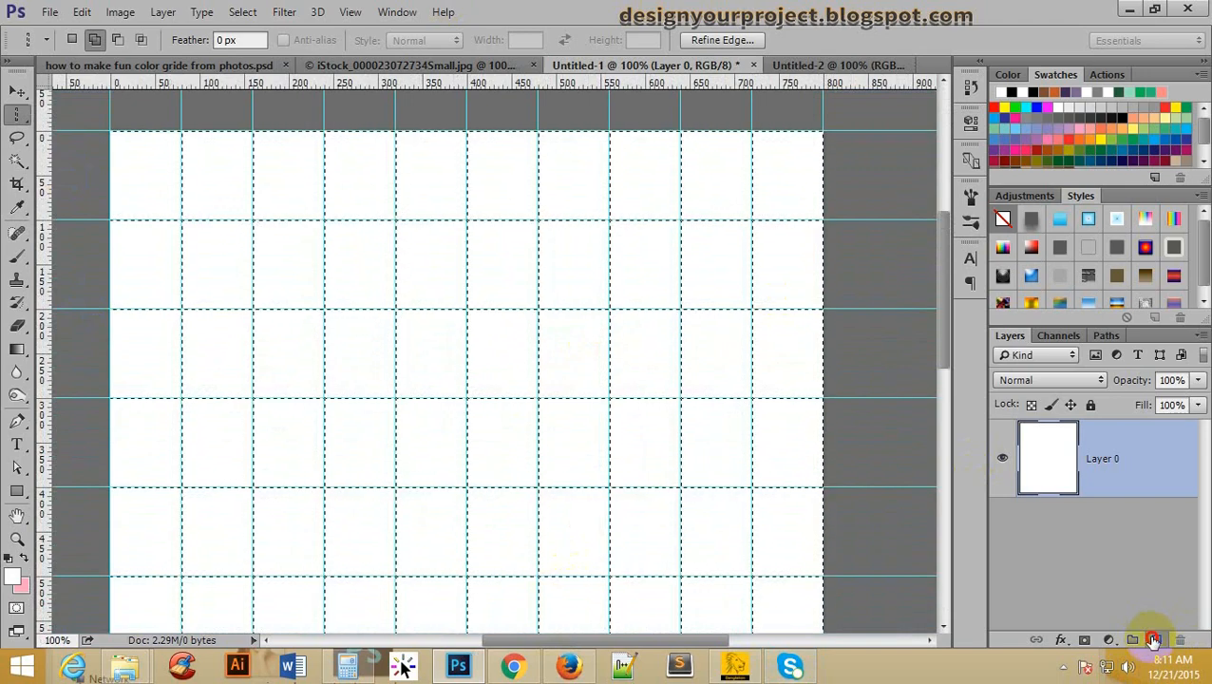
Create a new blank layer above Layer 0, keeping the grid selection active
left_click(1153, 641)
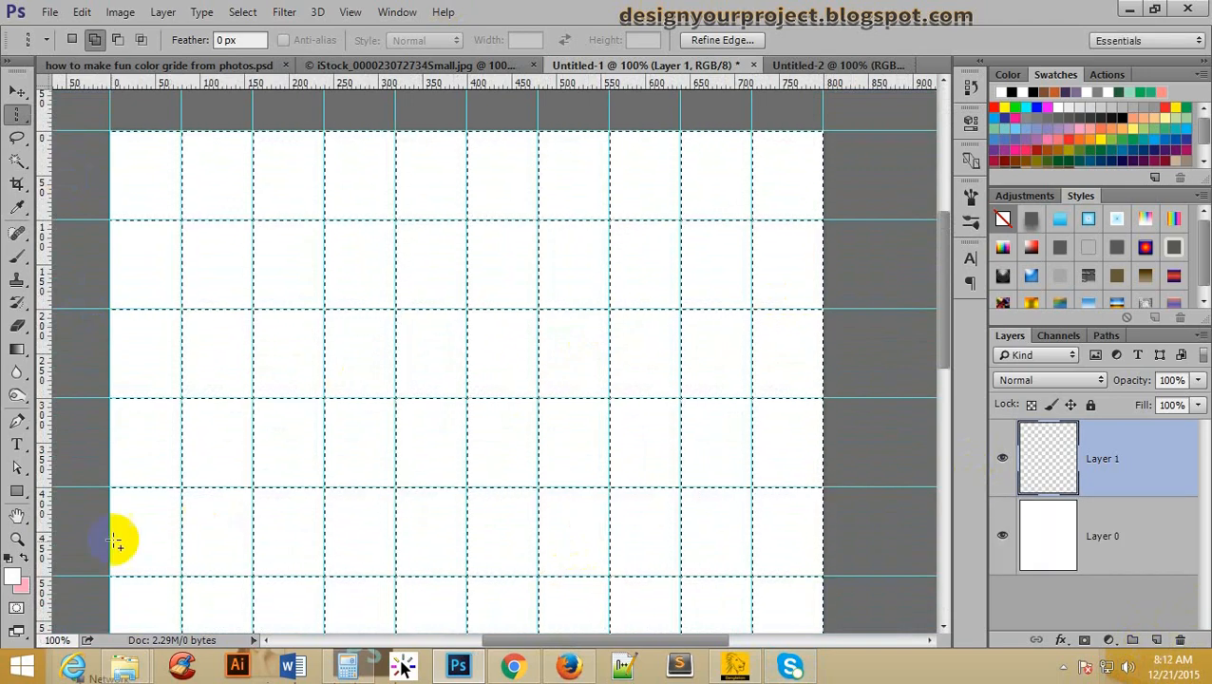
Set the foreground colour to black
left_click(16, 579)
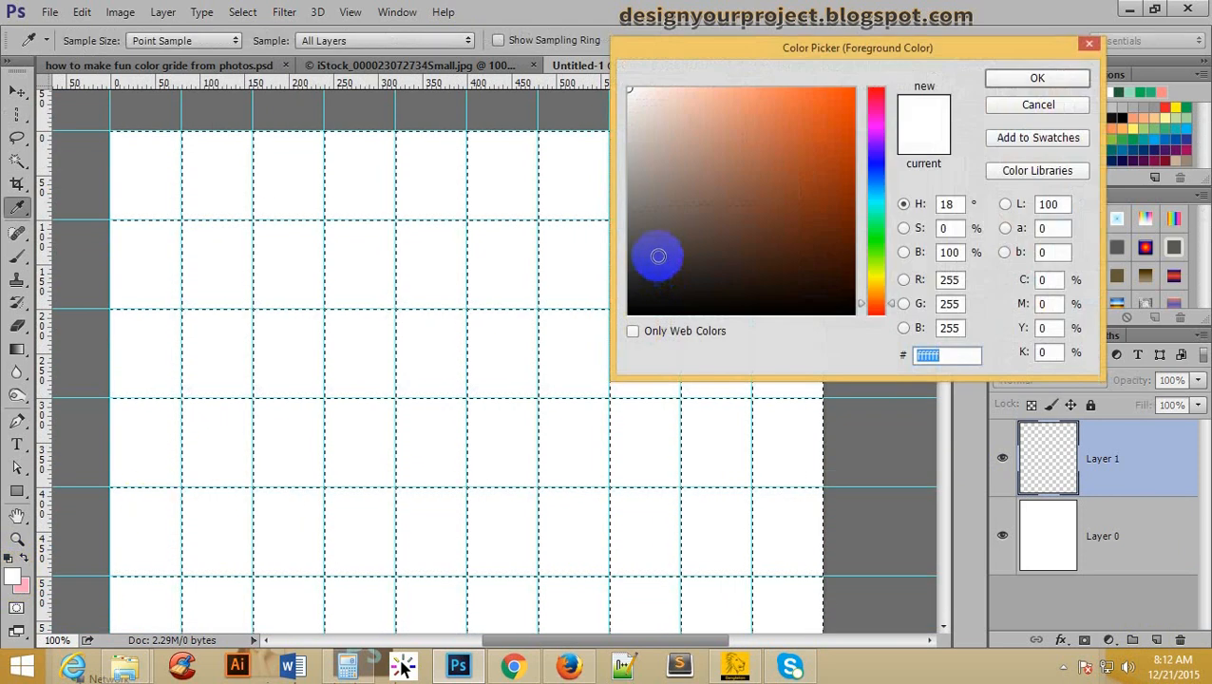
left_click_drag(658, 255, 581, 341)
left_click(1020, 78)
key("m")
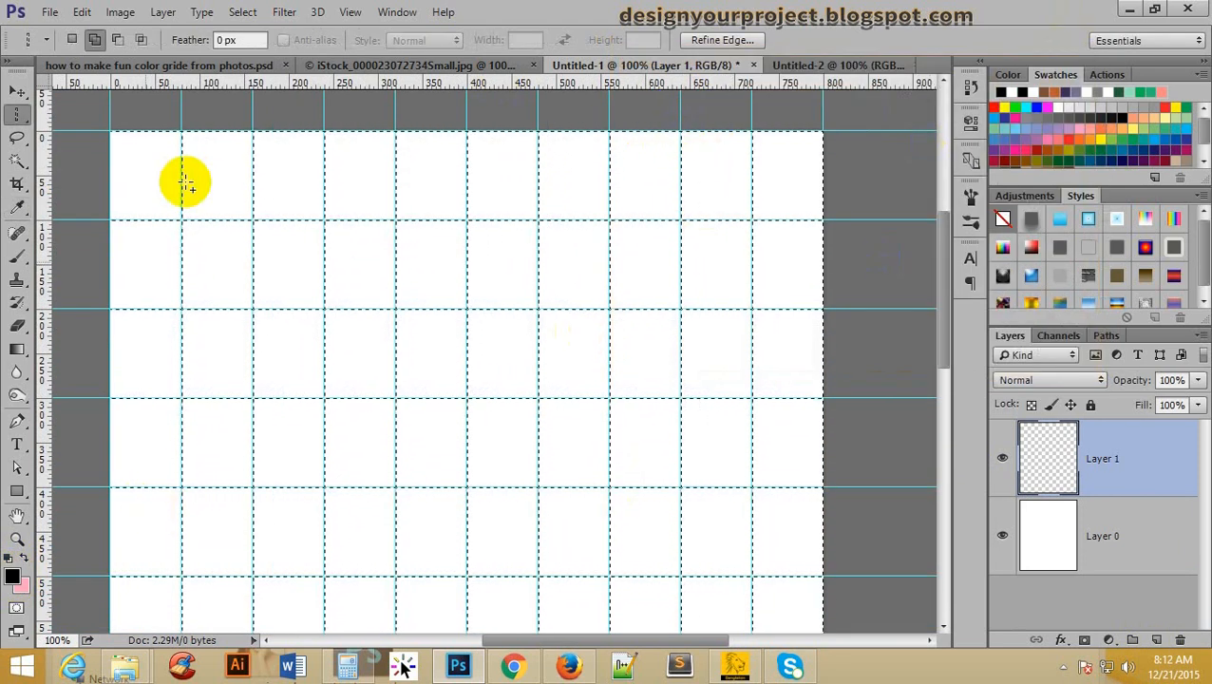
Fill the grid selection on Layer 1 with black using the Paint Bucket tool, deselect it and hide the guides
left_click(19, 351)
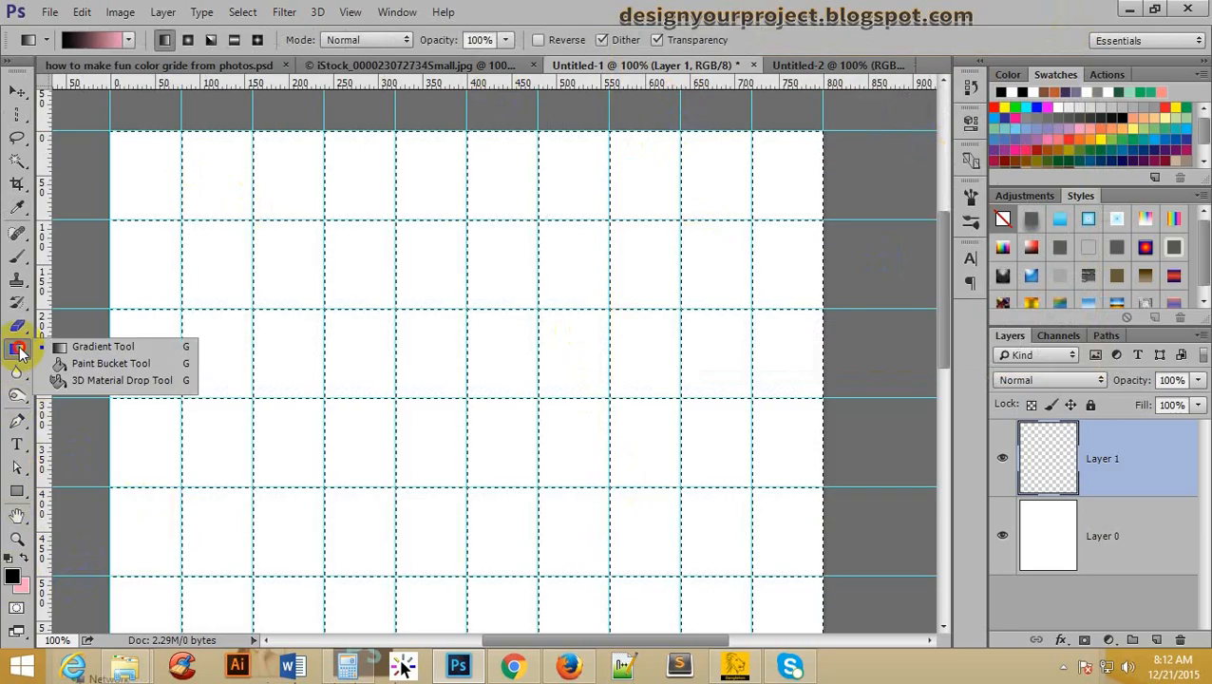
left_click(85, 363)
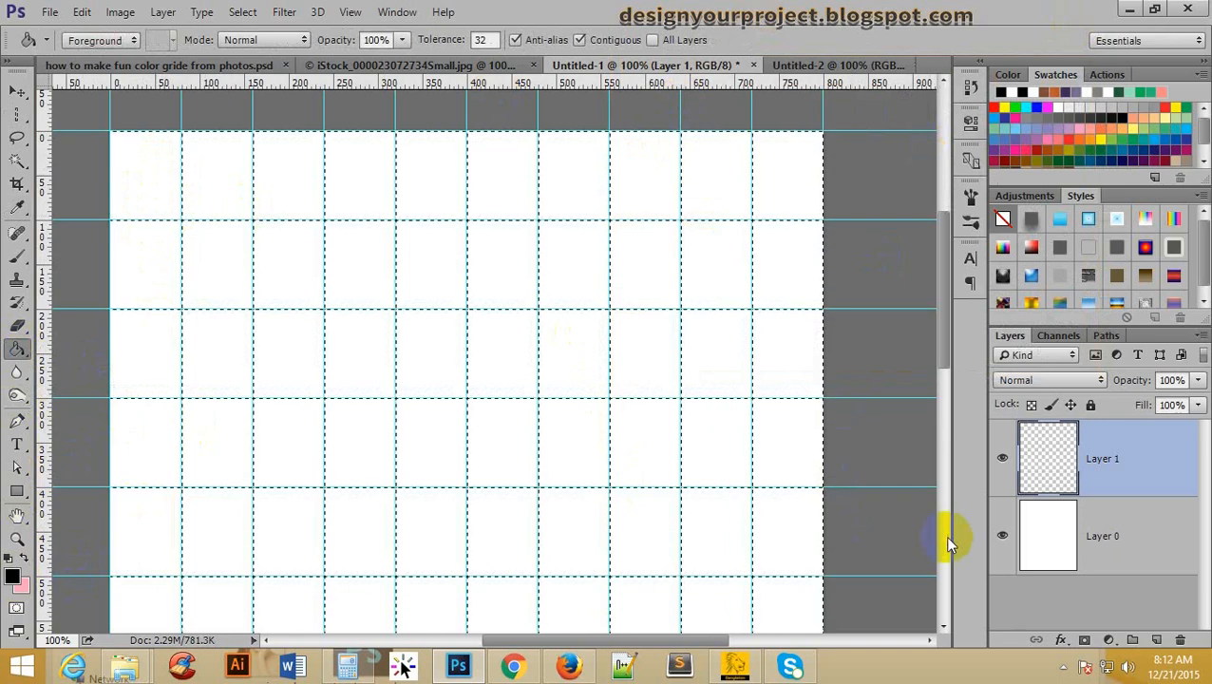
key("ctrl+h")
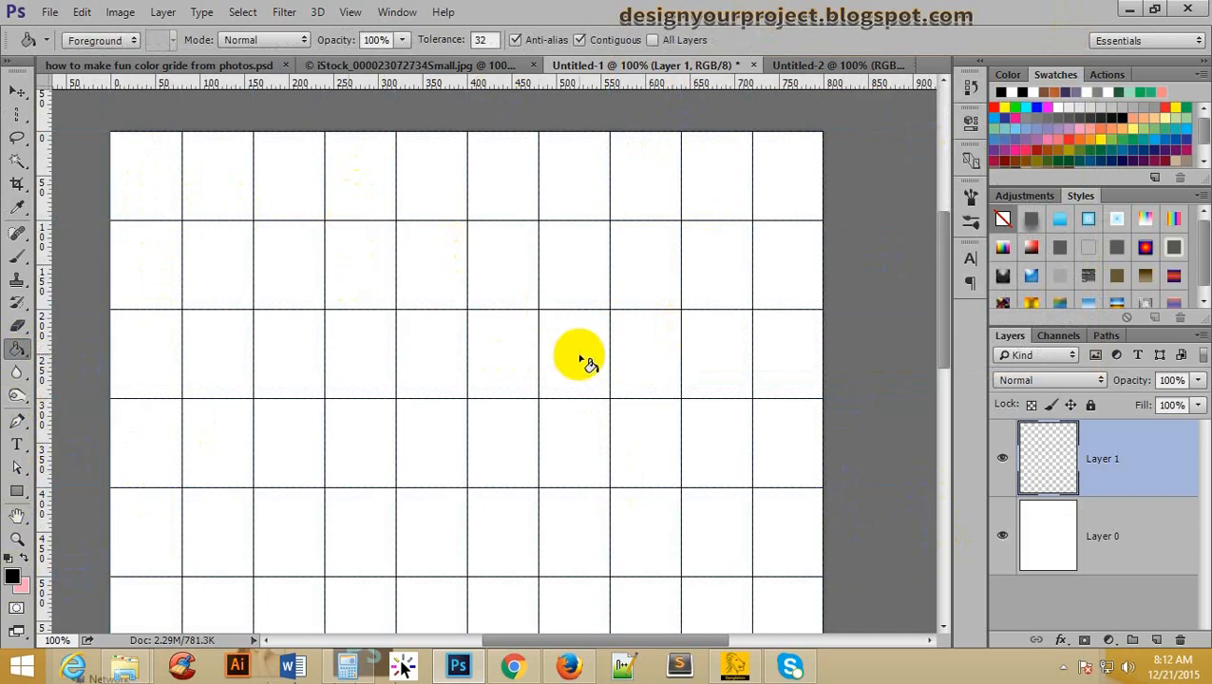
key("ctrl+h")
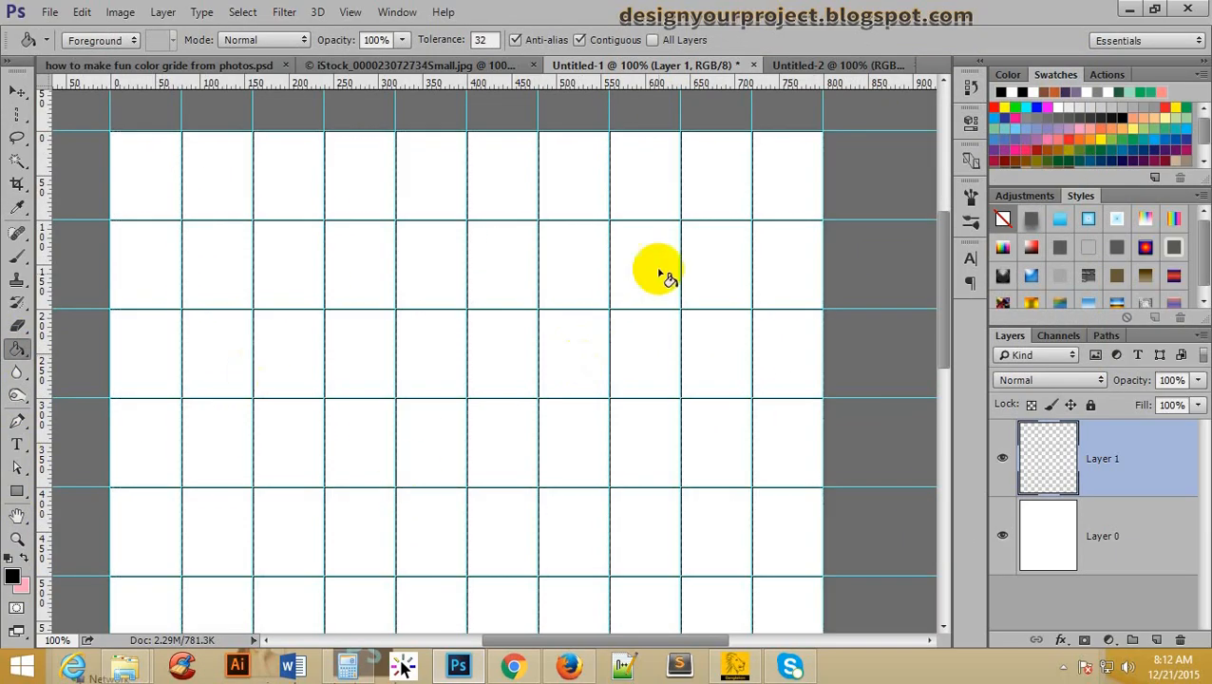
key("ctrl+h")
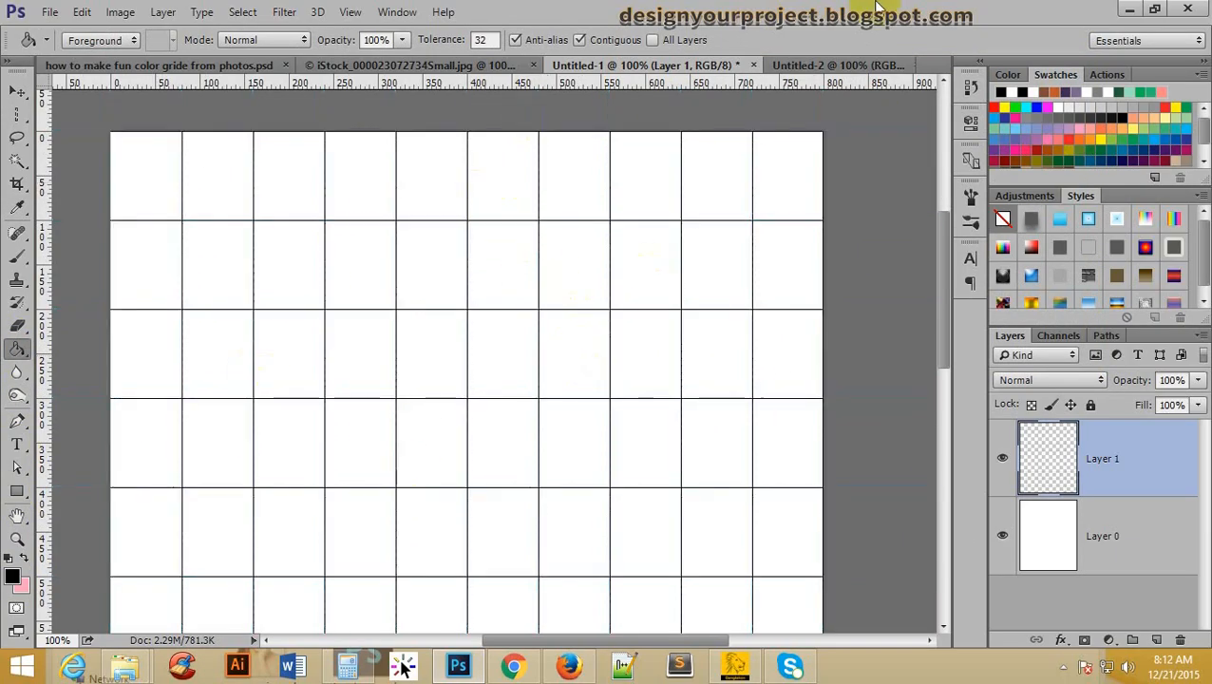
Examine the black grid lines across the whole canvas at several zoom levels, checking that they are continuous down to the last row
scroll(569, 265, "up", 1)
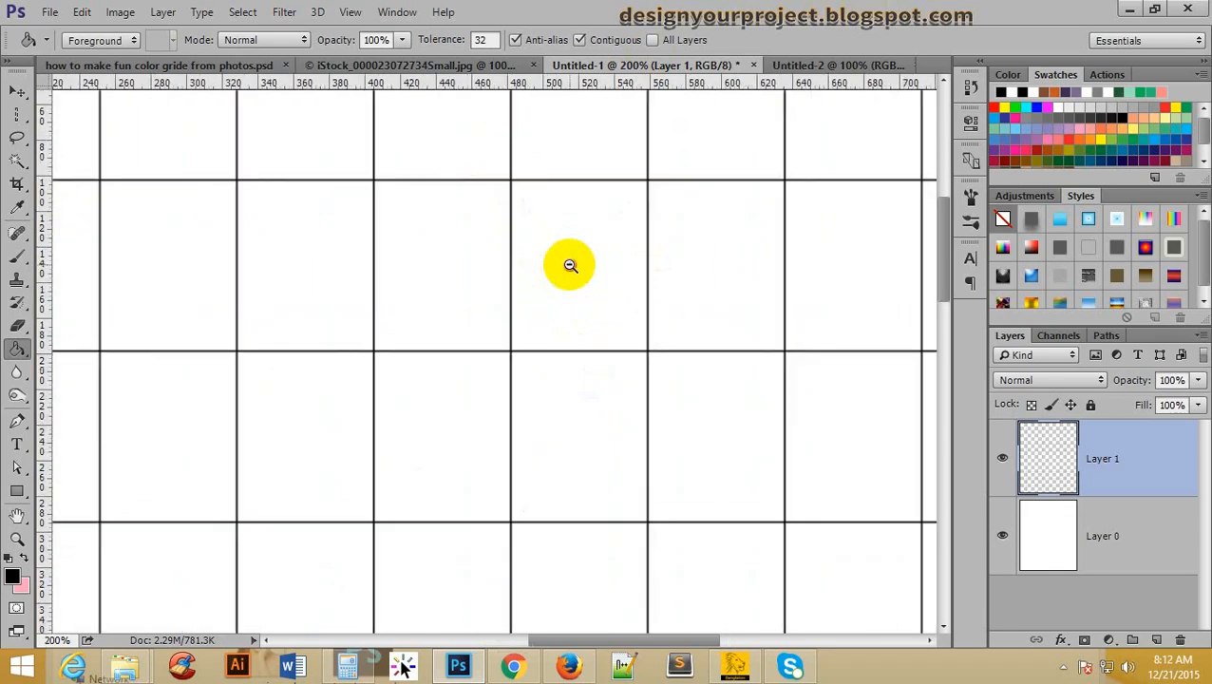
scroll(570, 266, "down", 2)
scroll(545, 275, "down", 3)
scroll(552, 272, "up", 1)
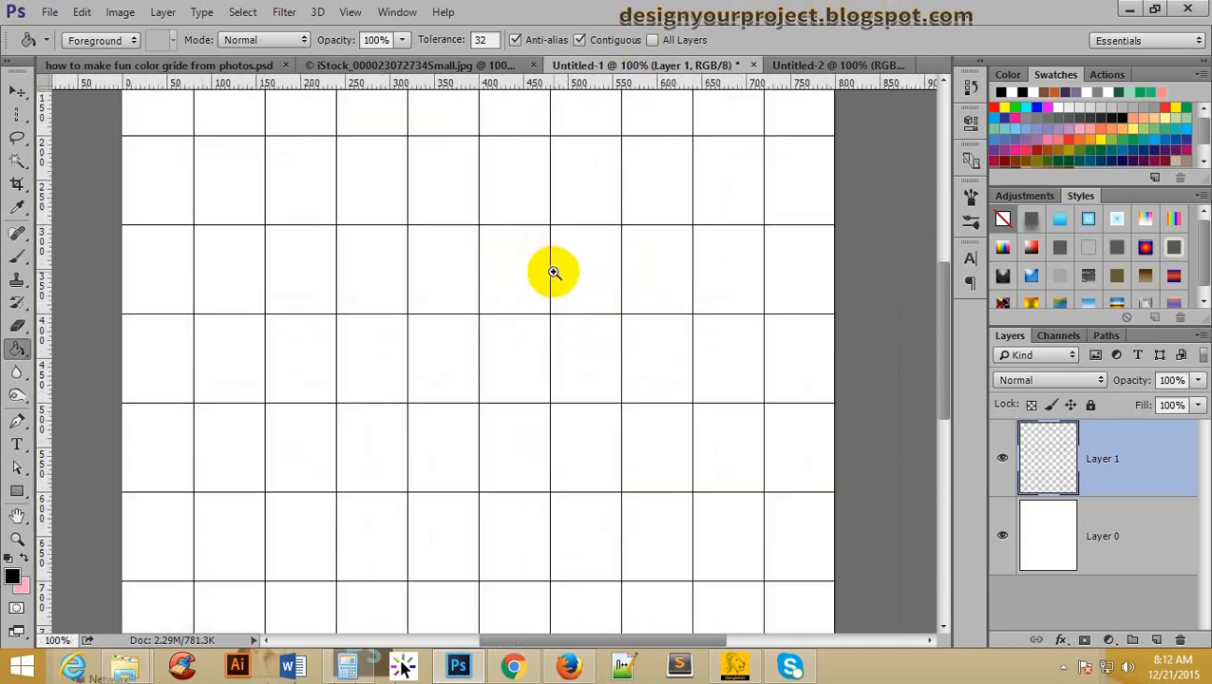
scroll(560, 278, "down", 2)
scroll(569, 278, "down", 2)
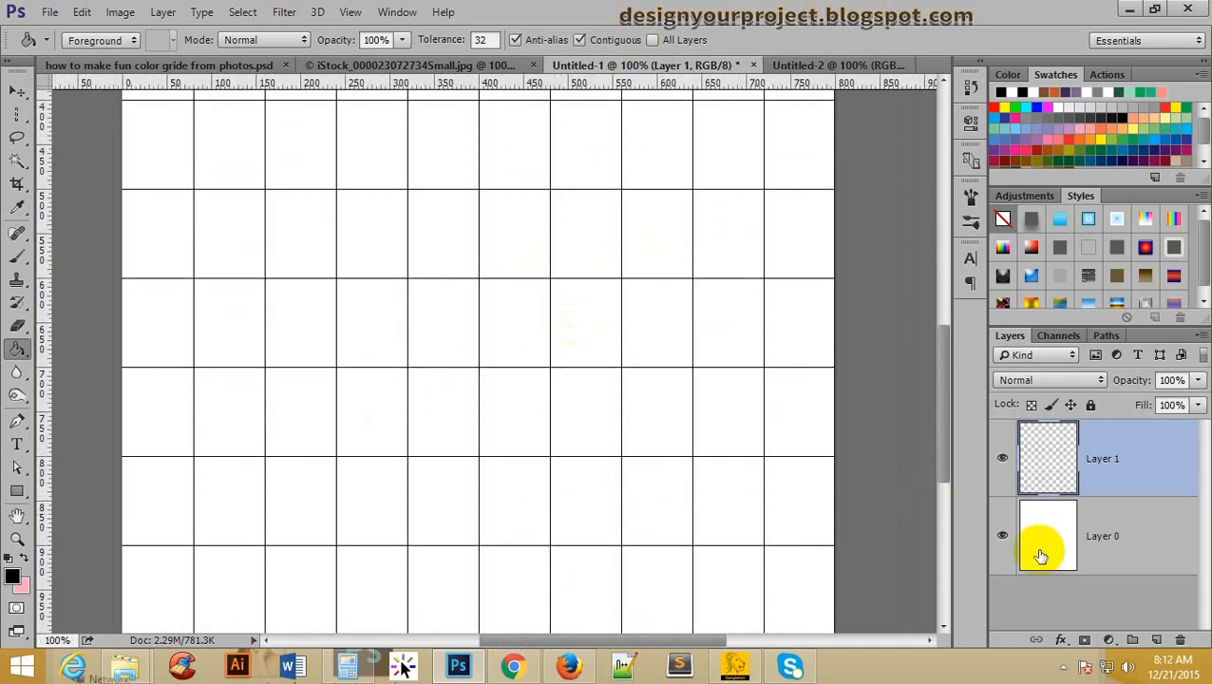
scroll(495, 197, "down", 1)
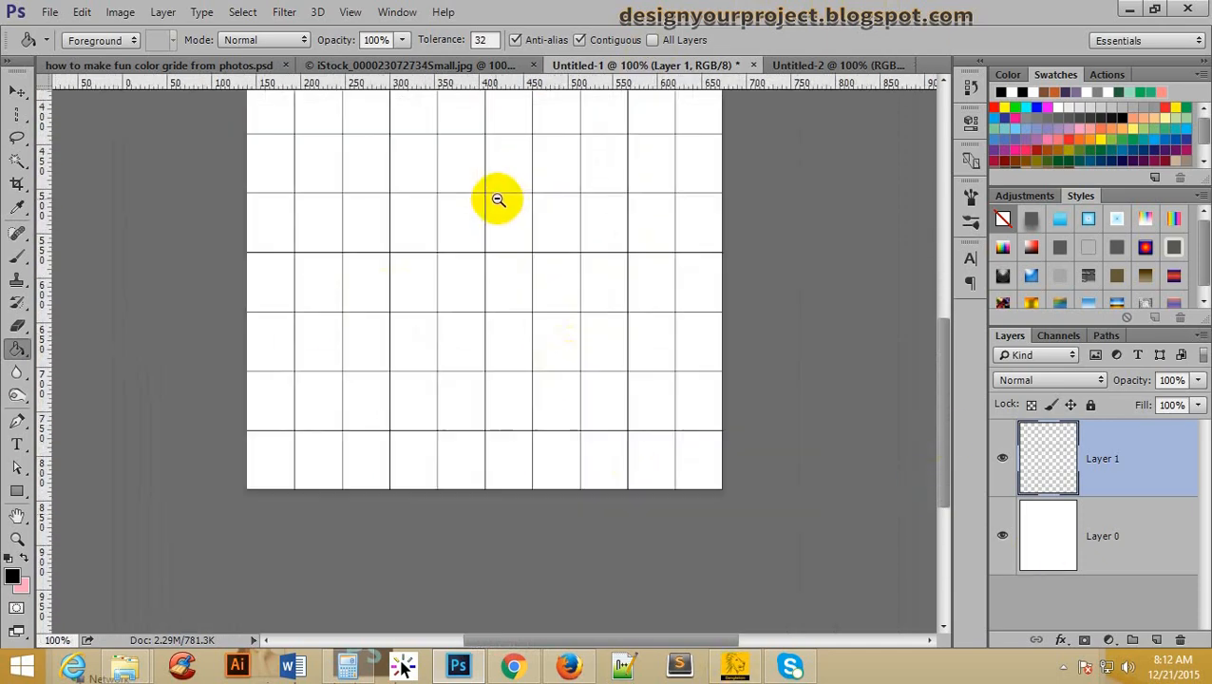
scroll(492, 228, "up", 5)
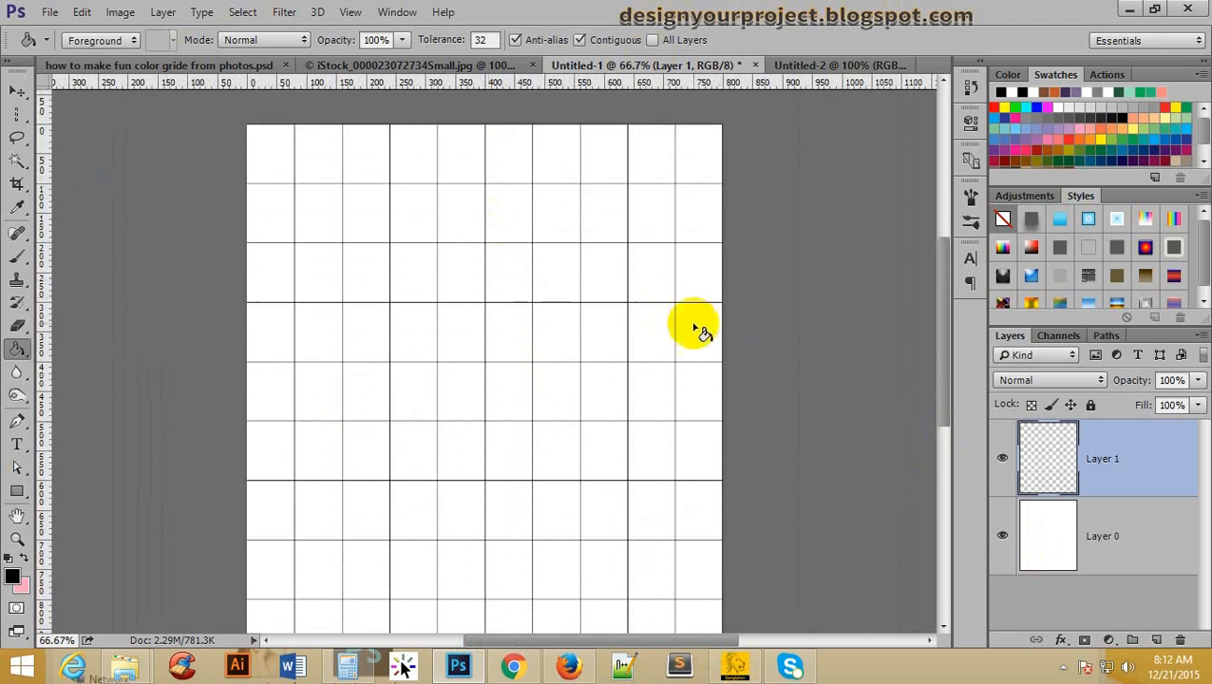
scroll(459, 338, "down", 1)
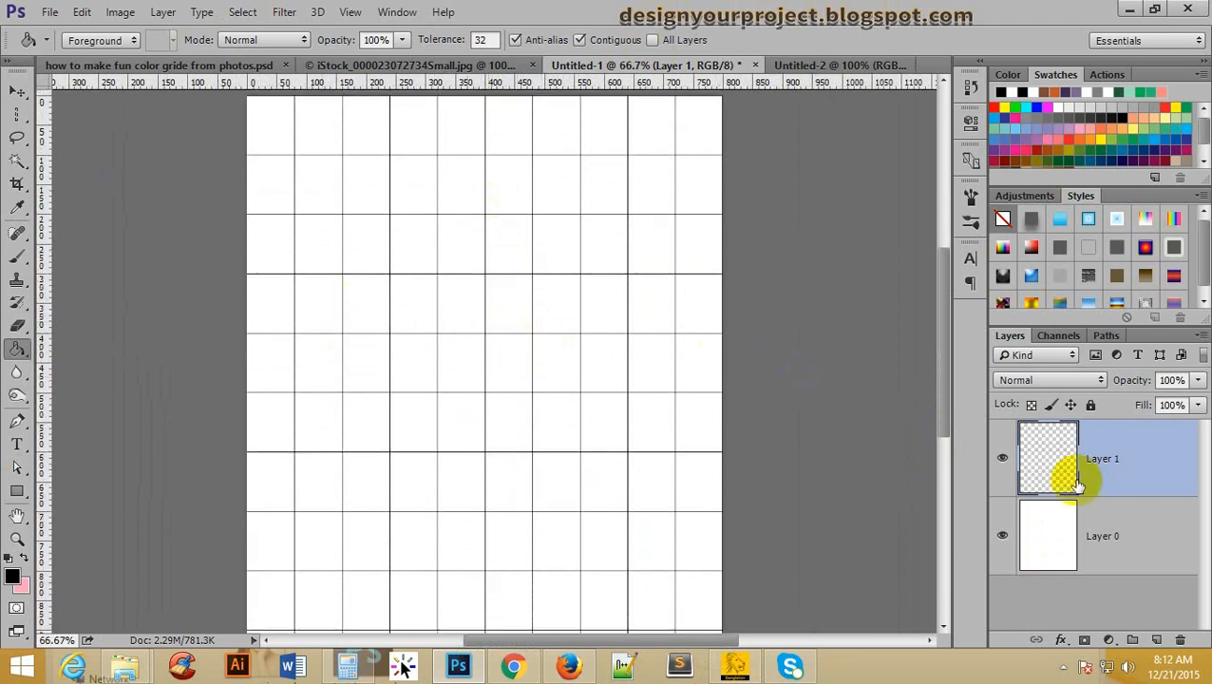
left_click(429, 66)
left_click(18, 90)
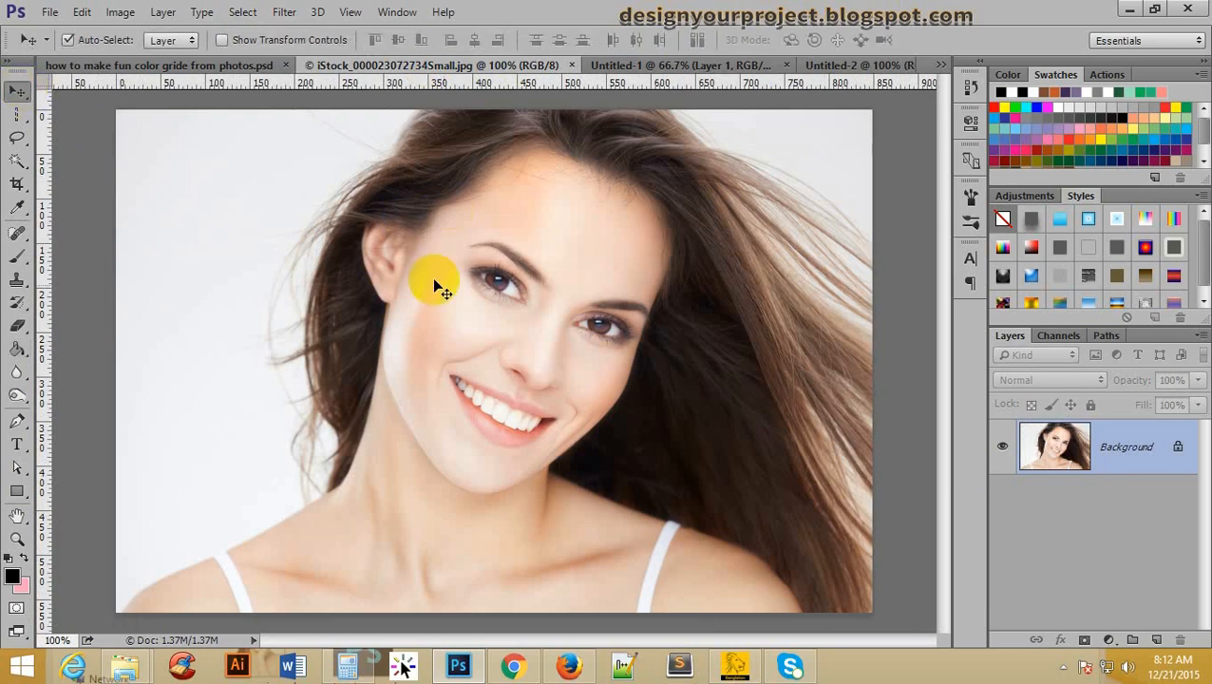
left_click(560, 112)
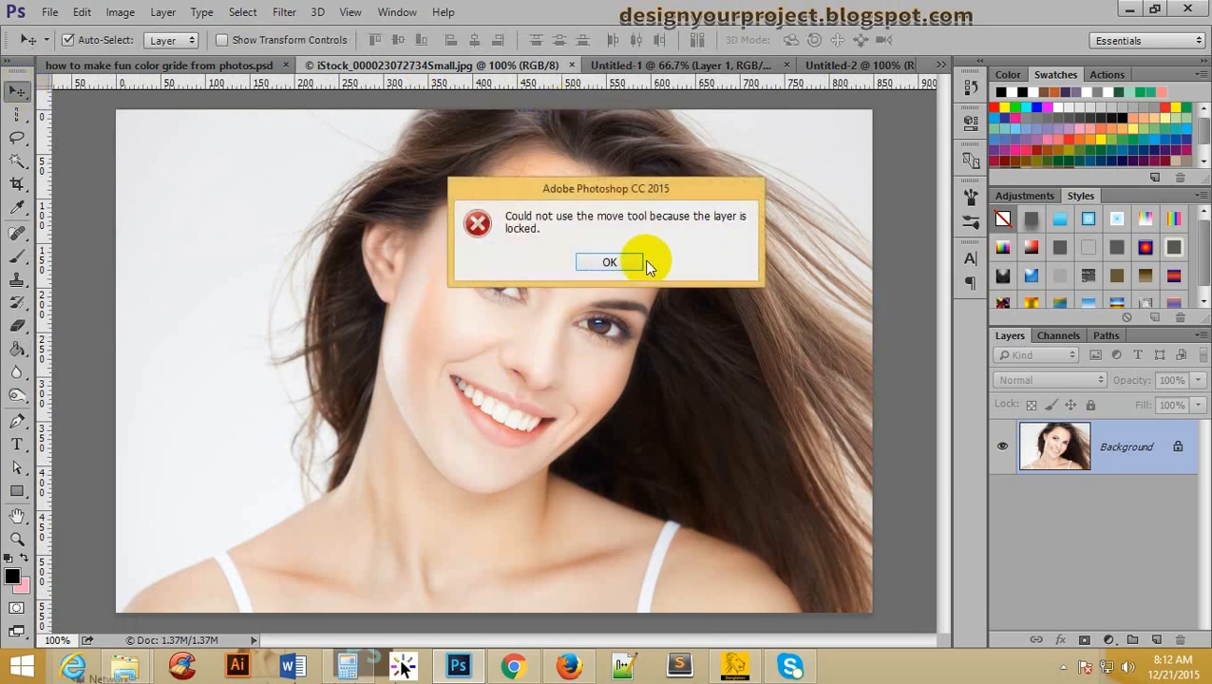
left_click(641, 264)
double_click(1177, 447)
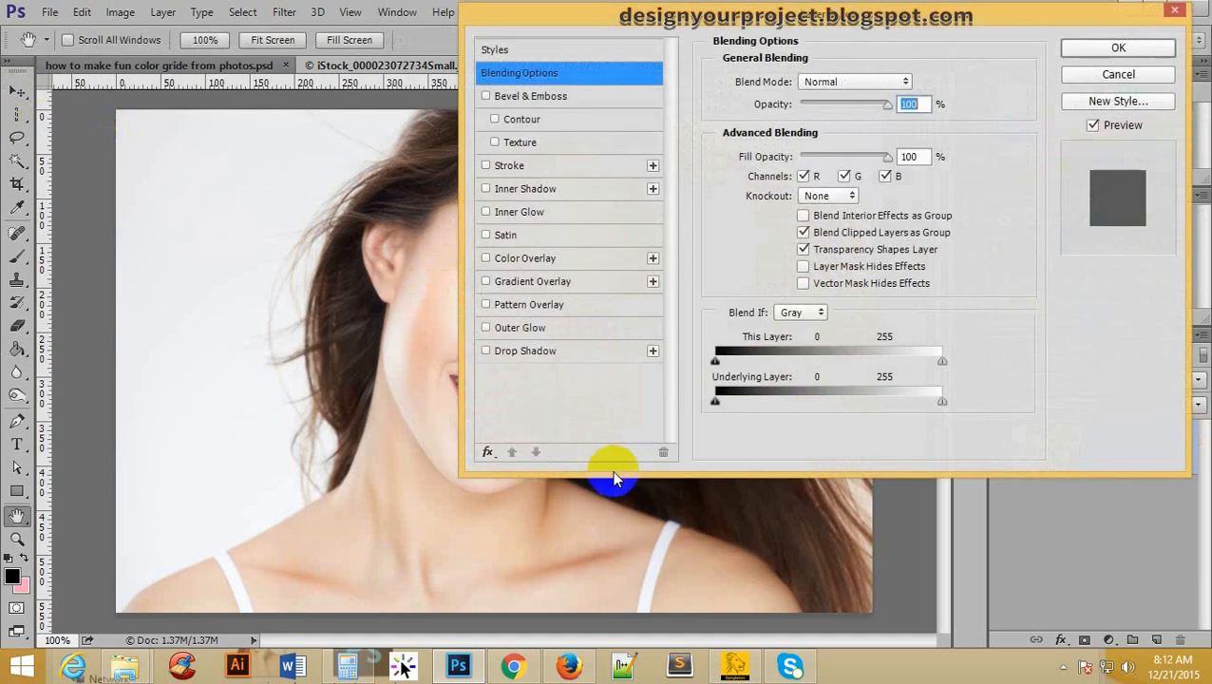
left_click(1117, 74)
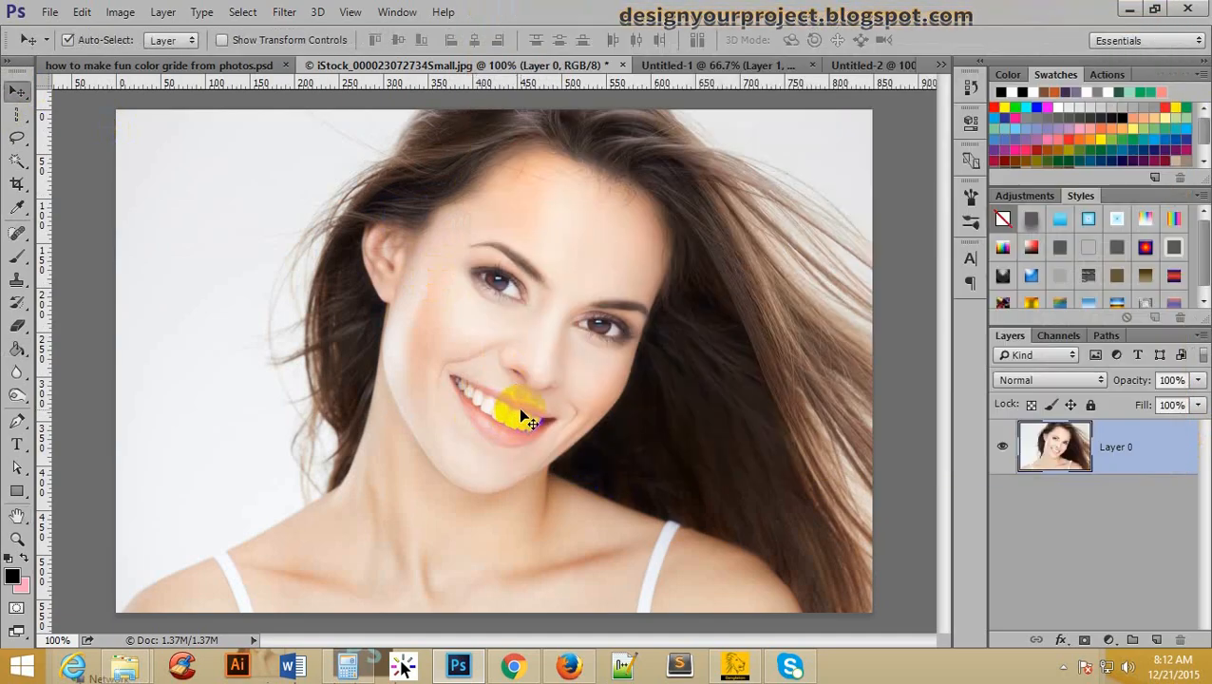
Copy the portrait photo into the Untitled-1 grid document with the Move tool and convert its layer to a Smart Object
left_click_drag(521, 418, 546, 347)
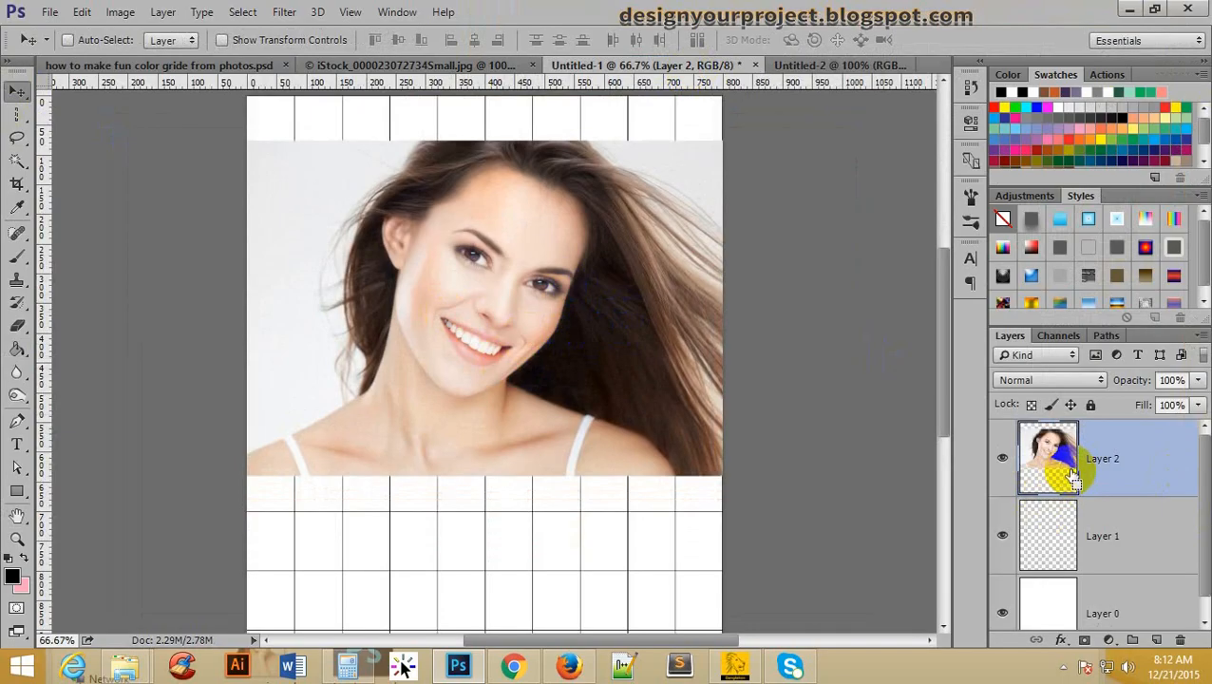
right_click(1142, 462)
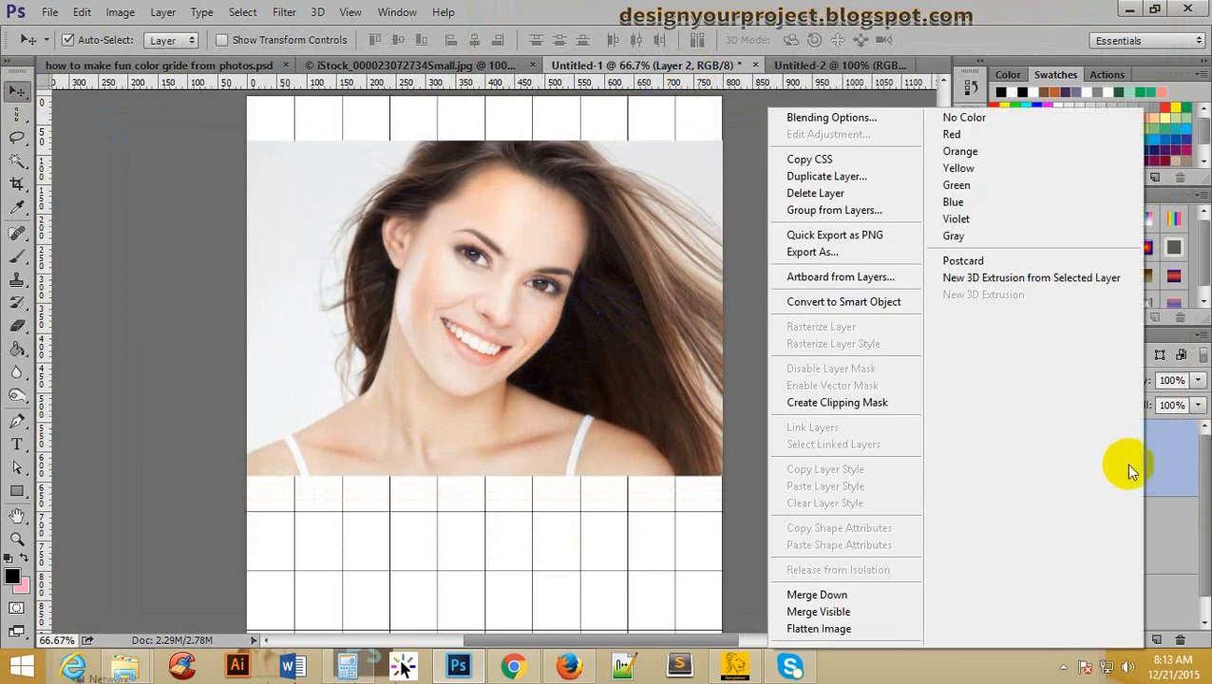
left_click(879, 300)
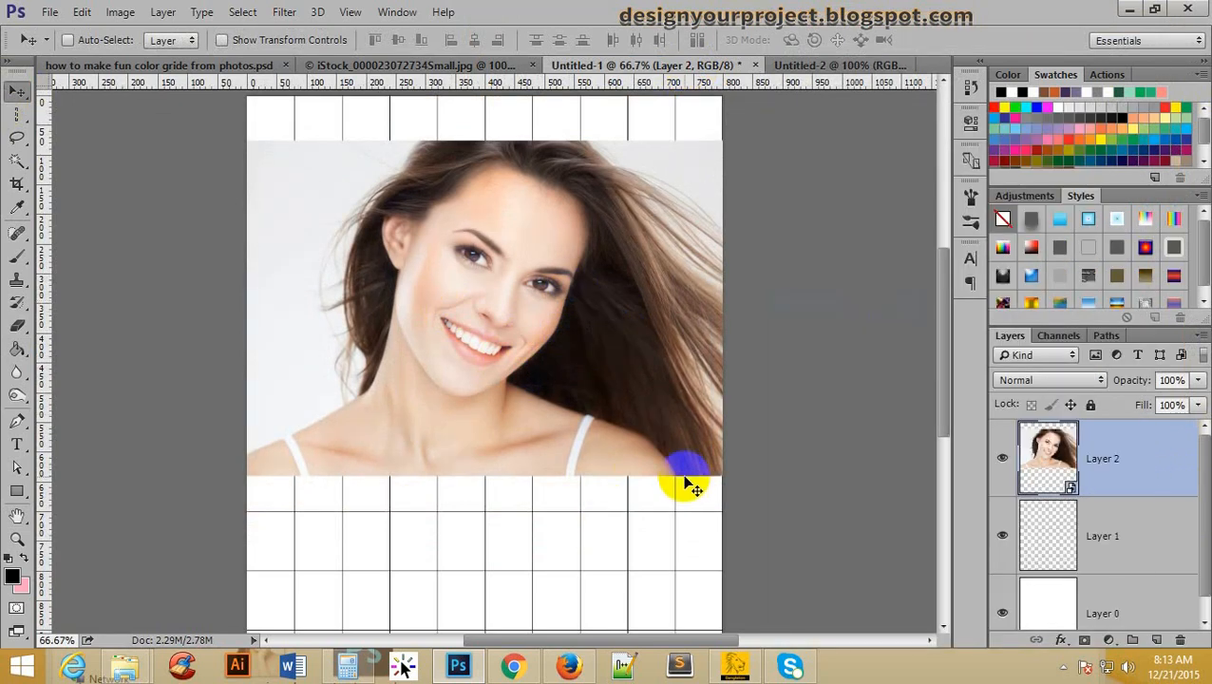
Free-transform the portrait layer, stretching it vertically to a height of 1000 px so it reaches the canvas's upper and lower edges
key("ctrl+t")
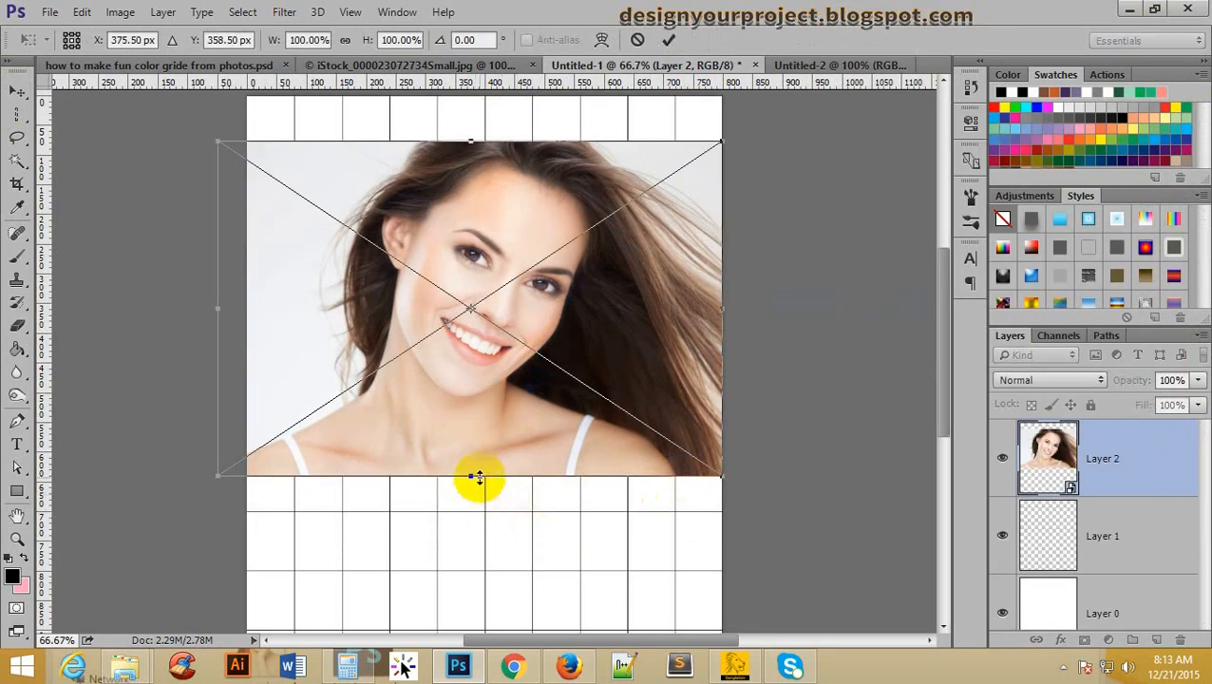
left_click_drag(471, 475, 471, 625)
left_click_drag(613, 342, 615, 432)
scroll(616, 417, "down", 5)
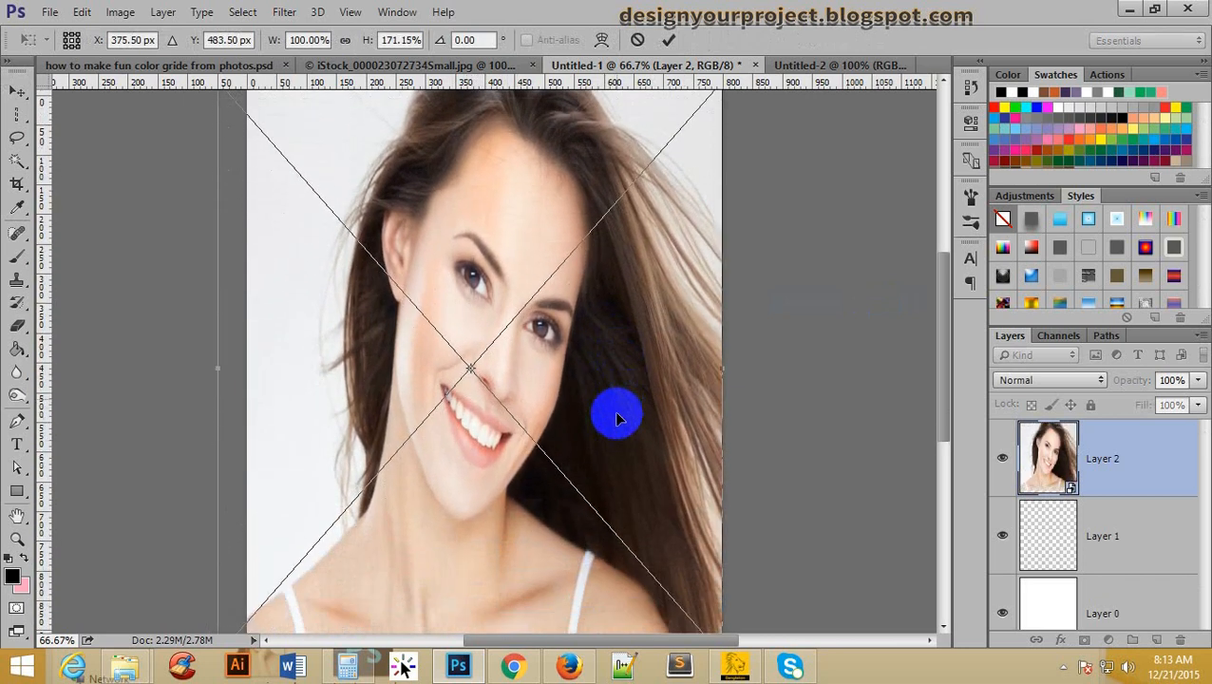
left_click_drag(472, 545, 472, 560)
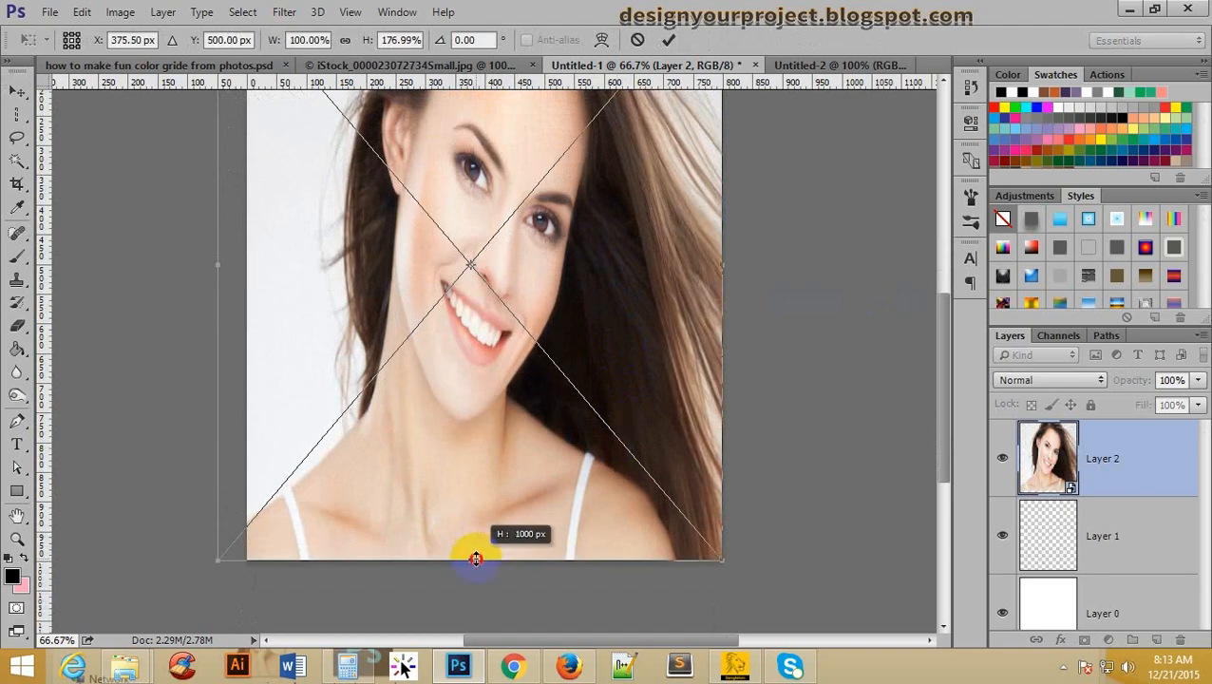
scroll(541, 549, "up", 3)
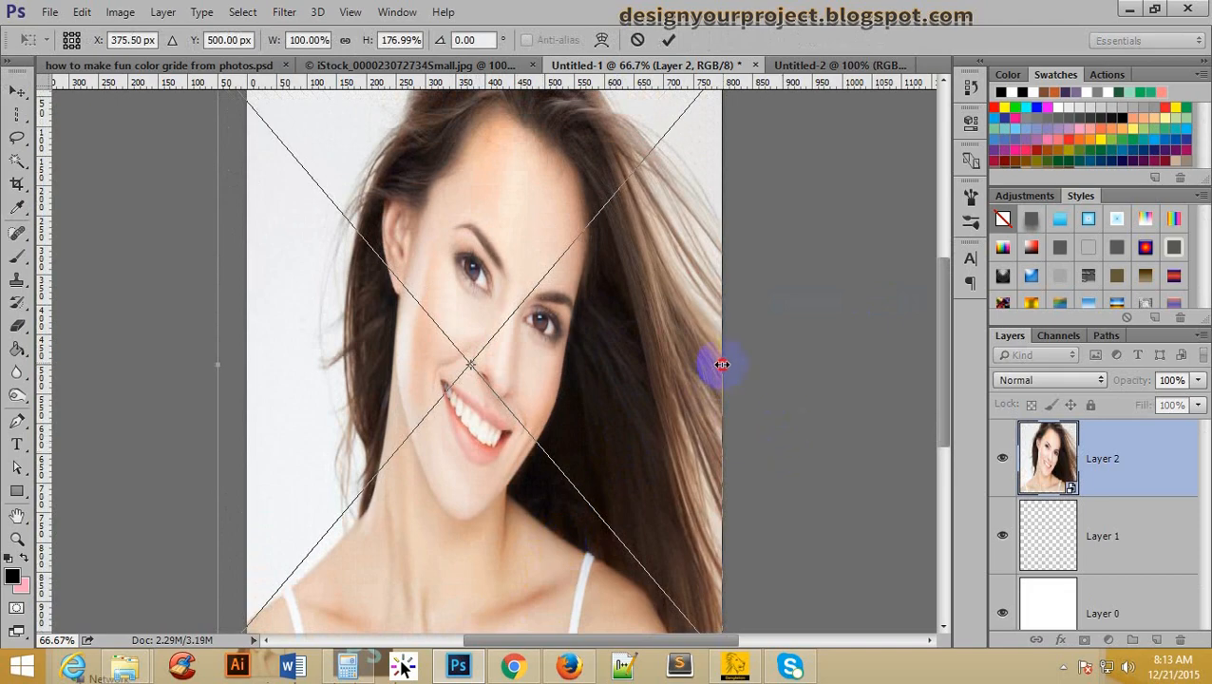
Narrow the portrait to 94.23% width so it fits the canvas from side to side, and apply the transform
mouse_move(723, 364)
left_mouse_down()
mouse_move(702, 370)
mouse_move(723, 373)
left_mouse_up()
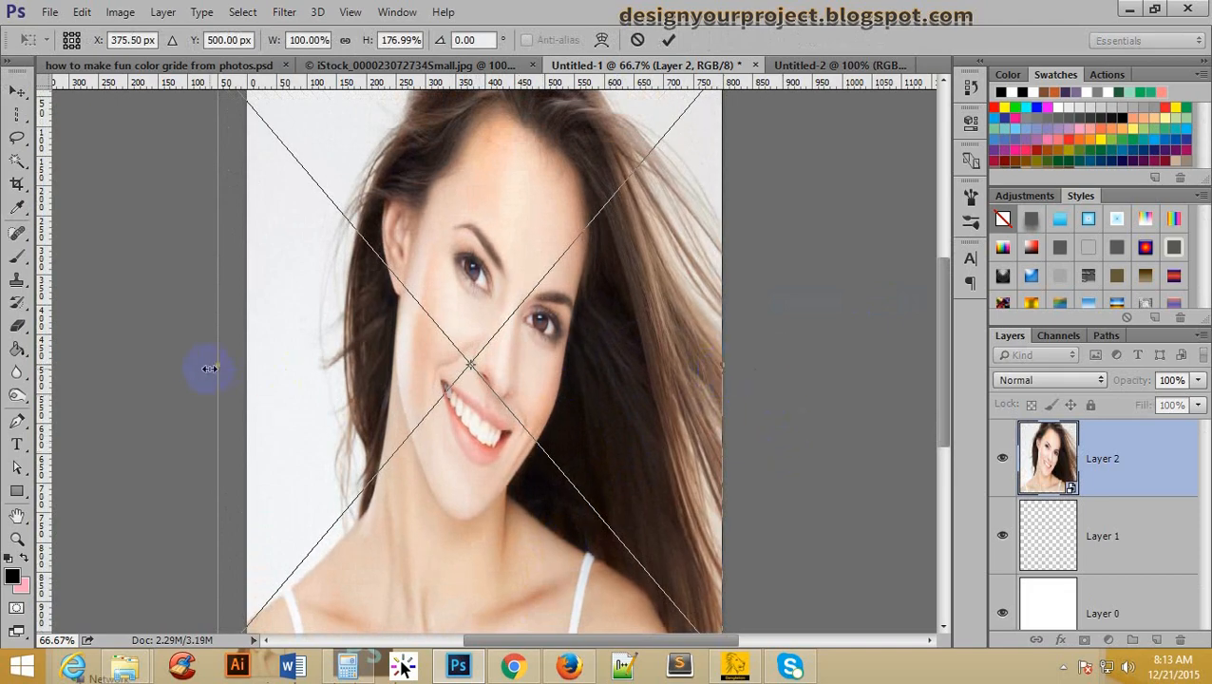
left_click_drag(209, 368, 249, 367)
scroll(432, 378, "up", 3)
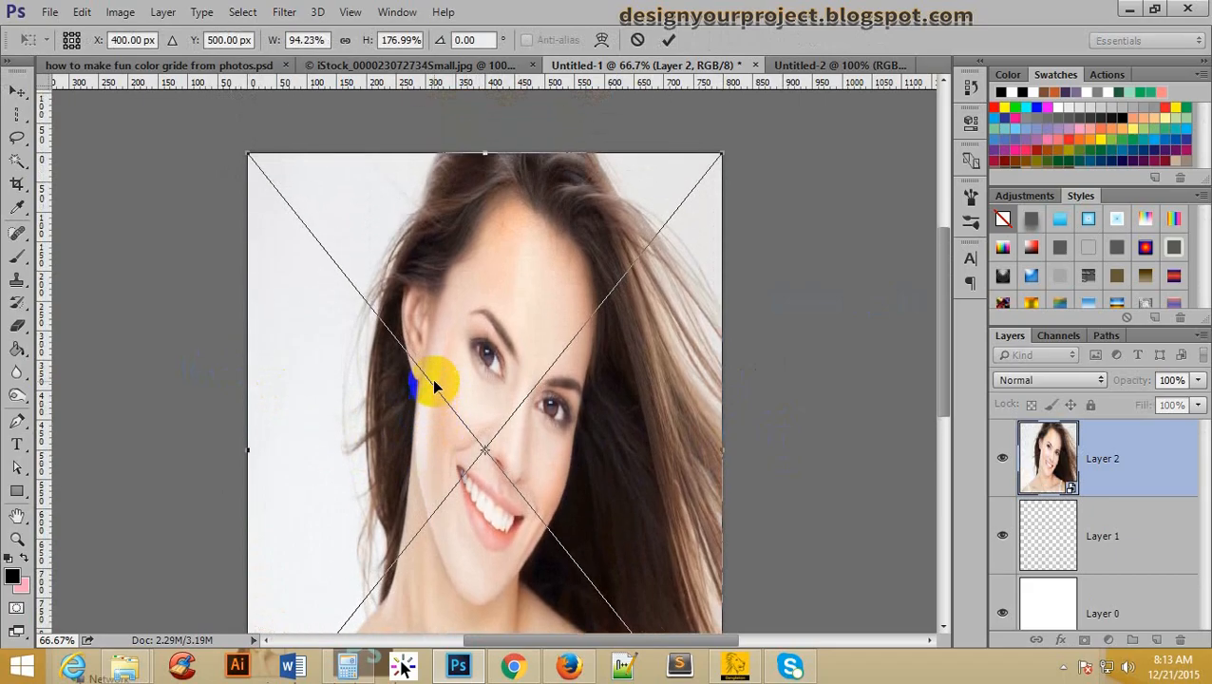
left_click(669, 40)
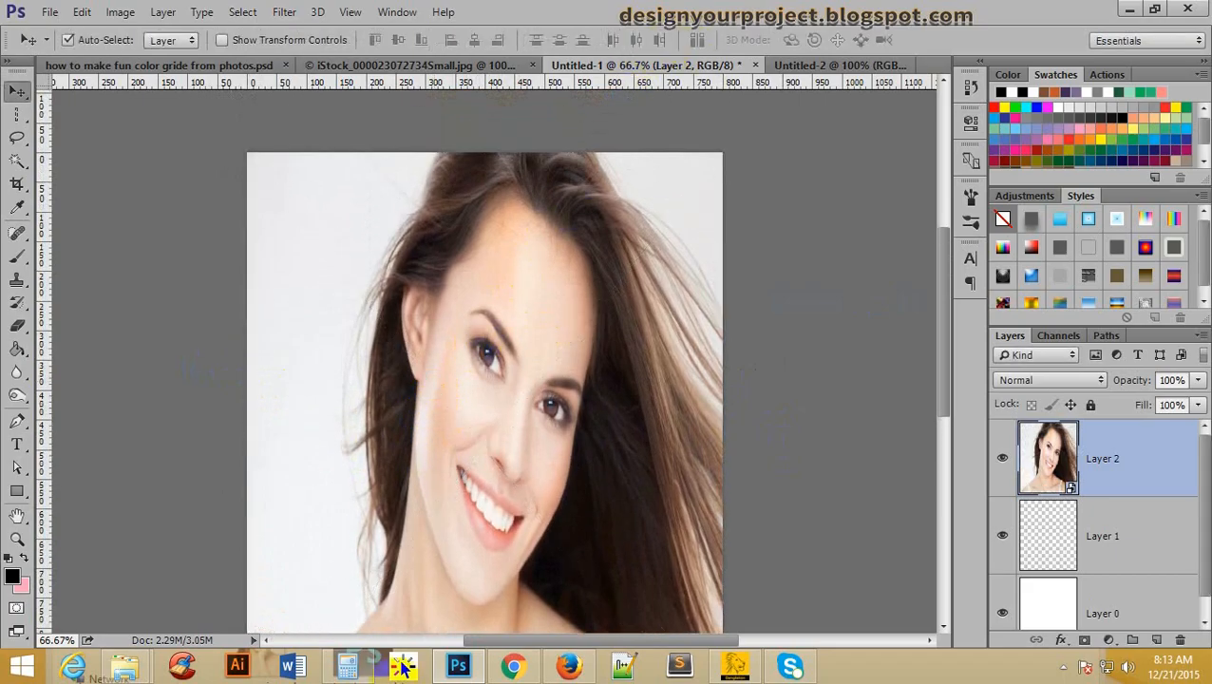
Move the portrait layer beneath the grid line layer, and inspect the black lines over the photo
left_click_drag(1123, 484, 1138, 547)
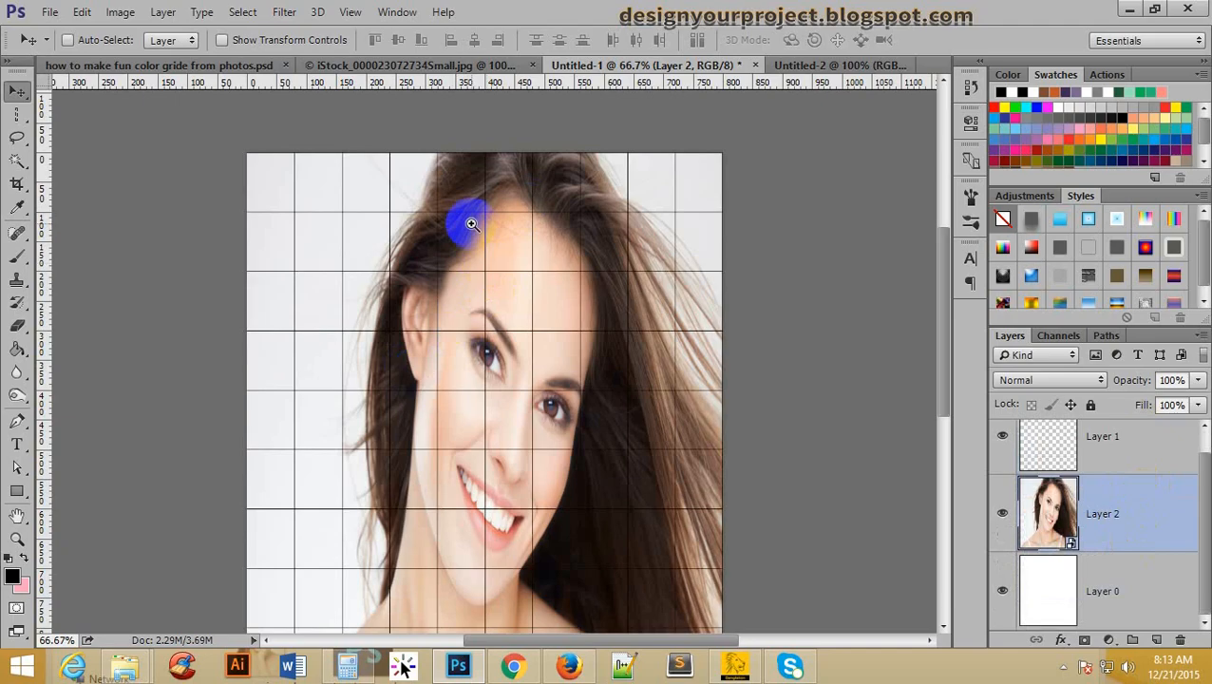
left_click(477, 194, "ctrl")
left_click(569, 193, "ctrl")
left_click(595, 194, "ctrl+alt")
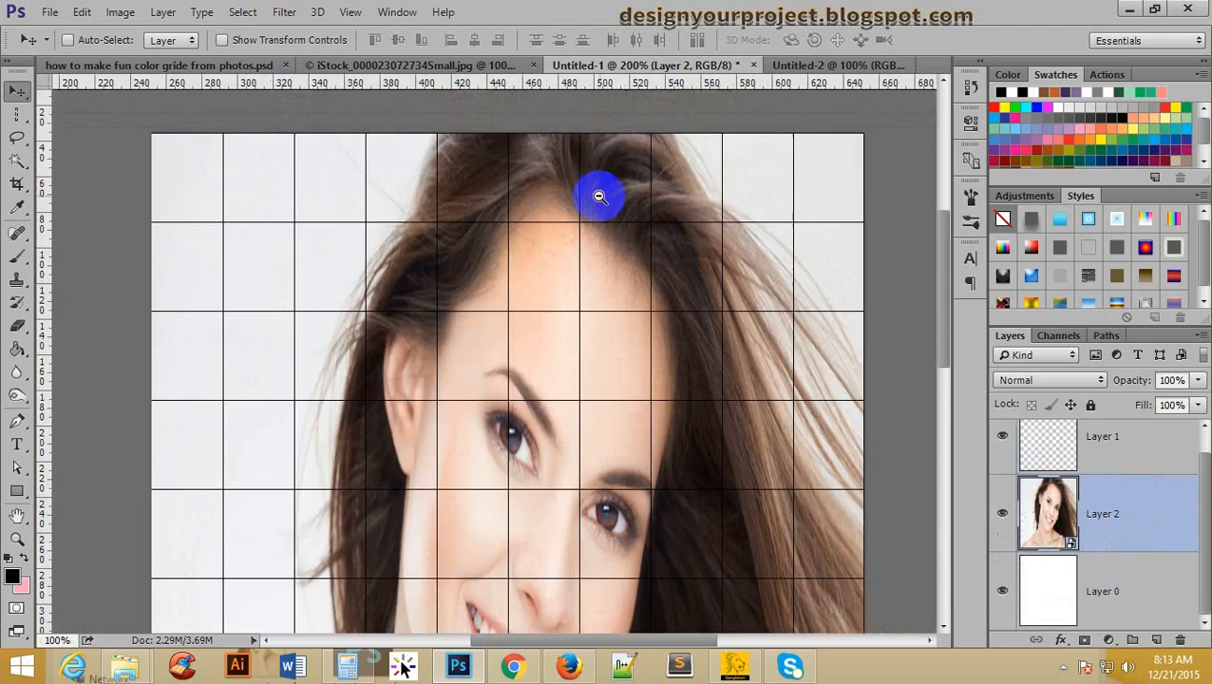
left_click(598, 195, "ctrl+alt")
left_click_drag(736, 178, 574, 149)
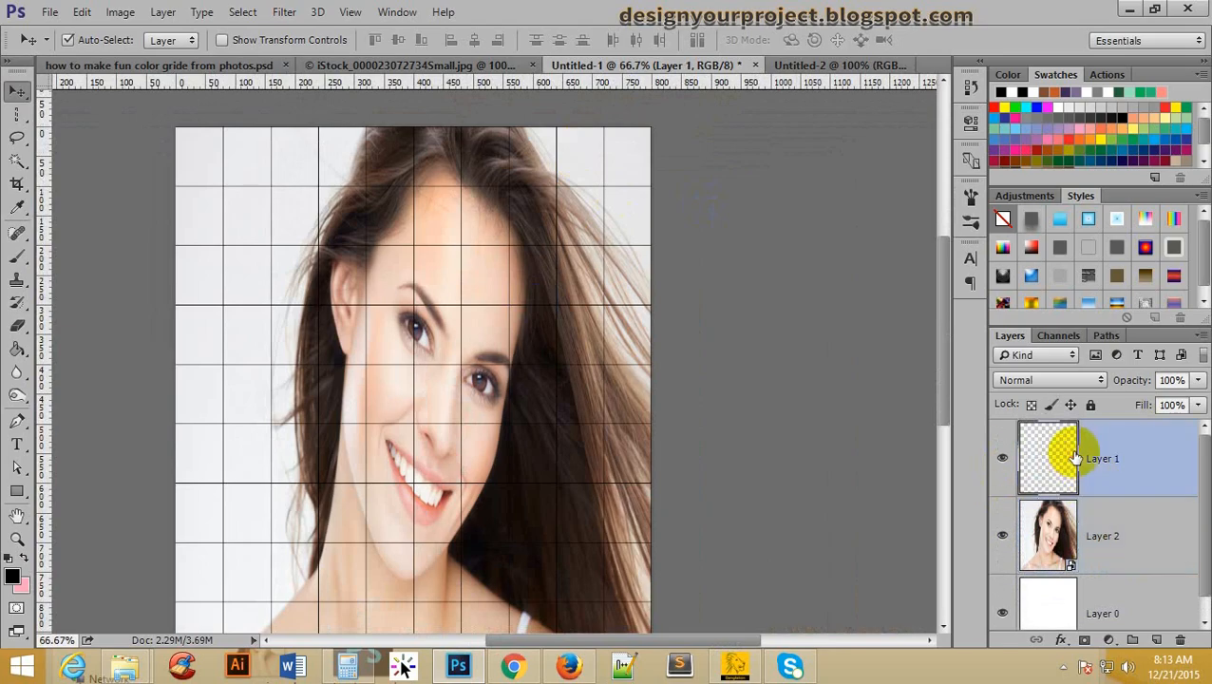
On Layer 1, select all the empty grid cells with the Magic Wand tool, using a tolerance of 32 with Contiguous turned off
left_click(21, 139)
left_click_drag(17, 161, 124, 177)
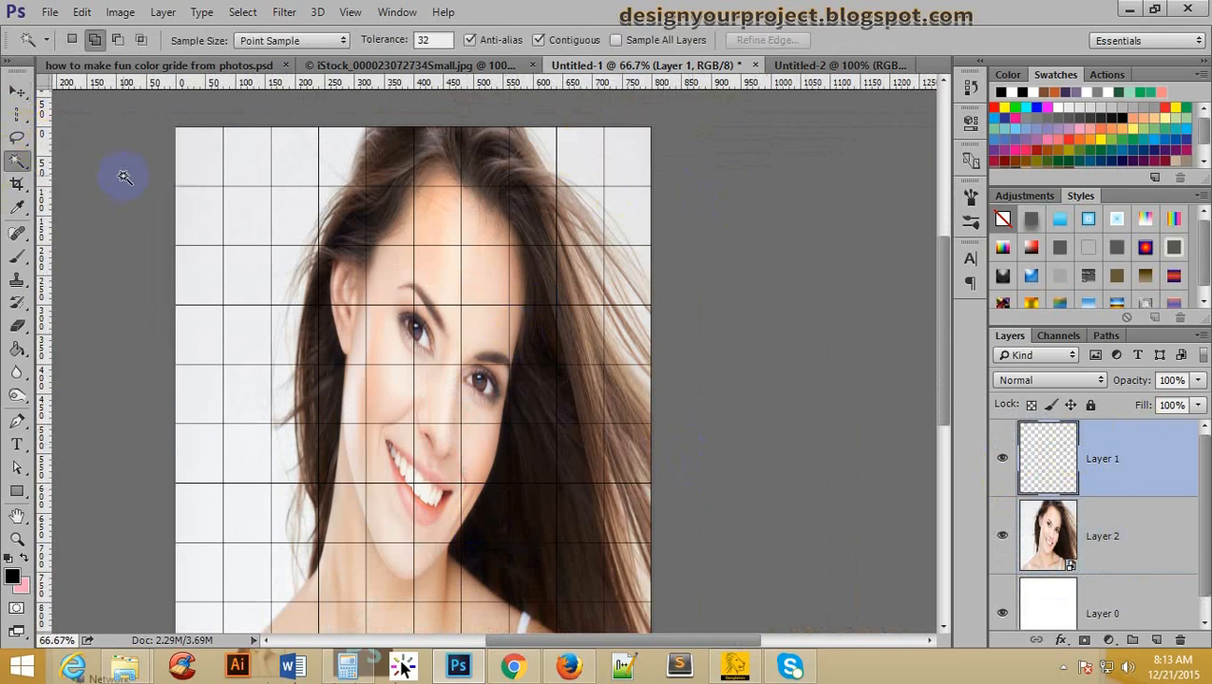
left_click(351, 384)
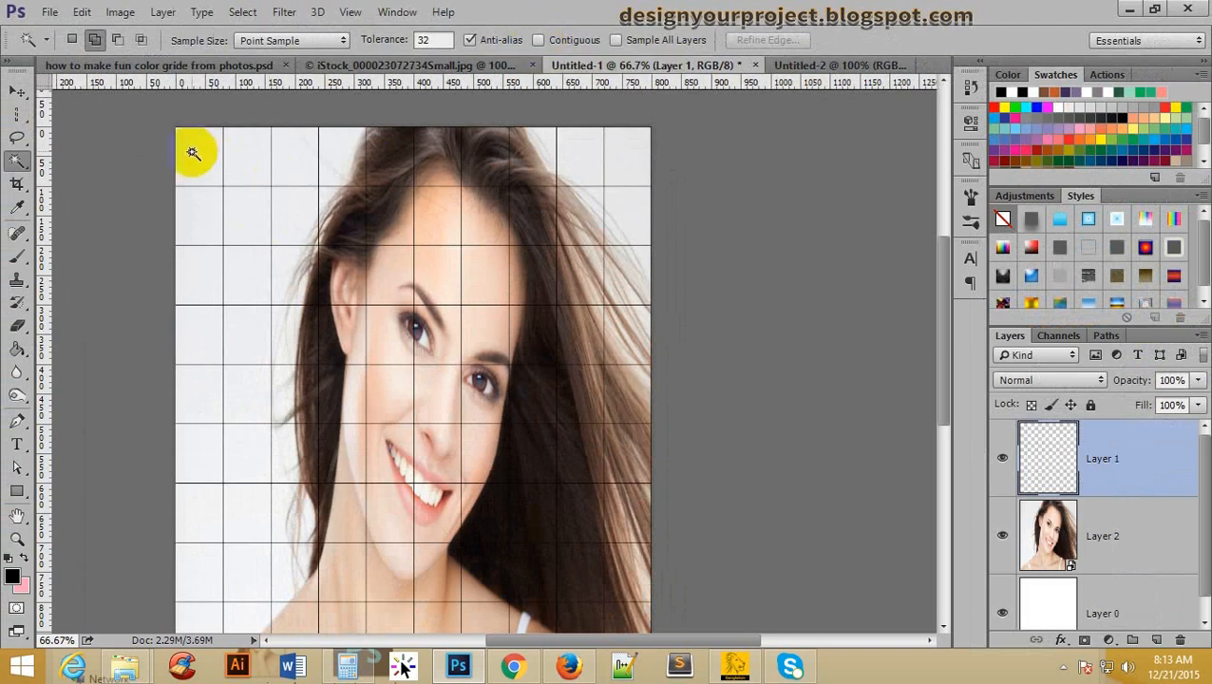
left_click(193, 152)
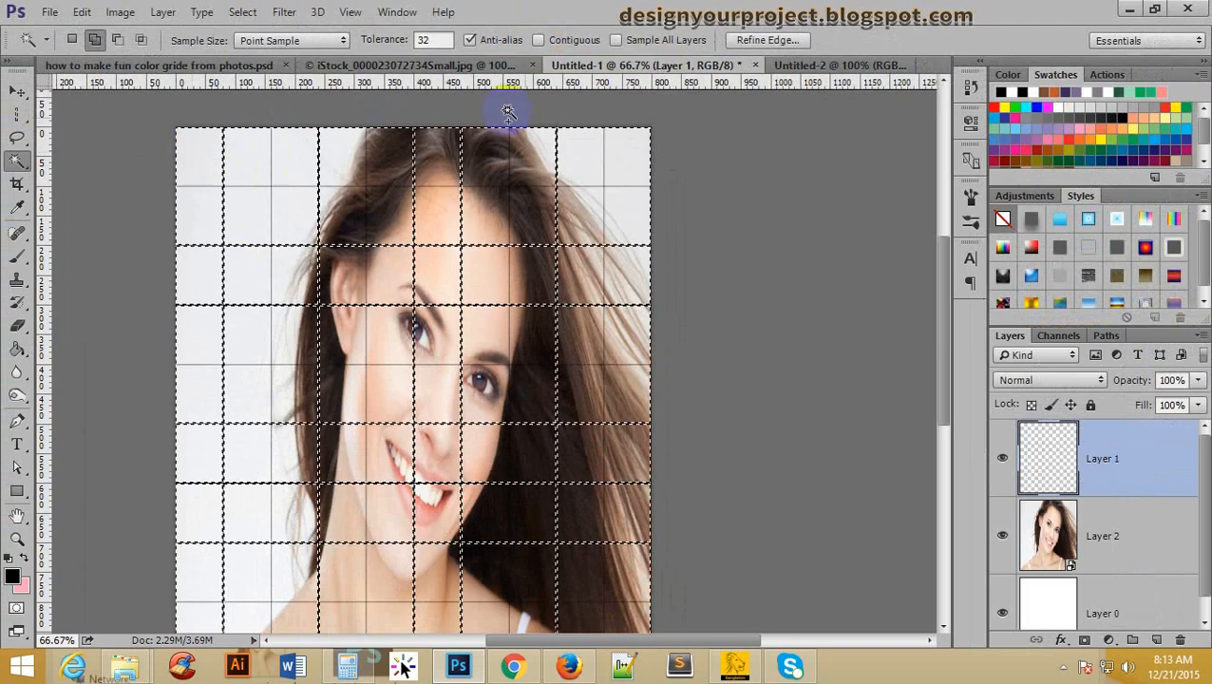
left_click(405, 167, "ctrl")
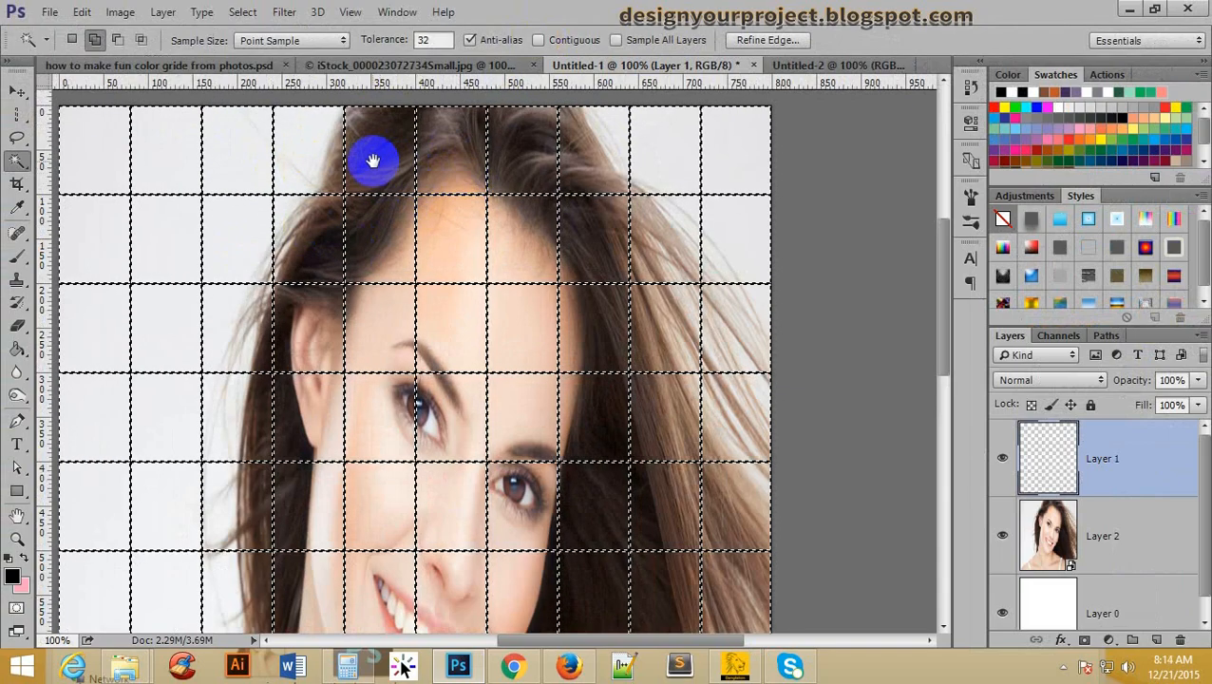
left_click_drag(371, 157, 463, 163)
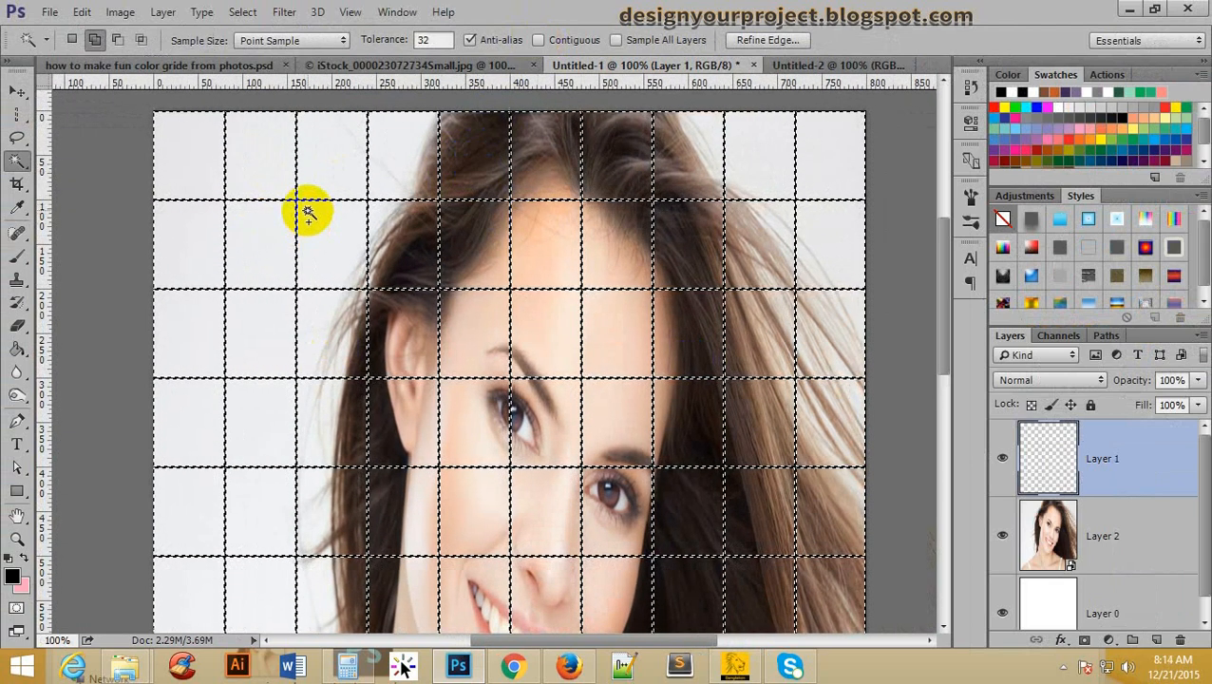
Examine the selected grid cells over the whole portrait, both at 66.7% and at 100% magnification
left_click(464, 166, "ctrl+alt")
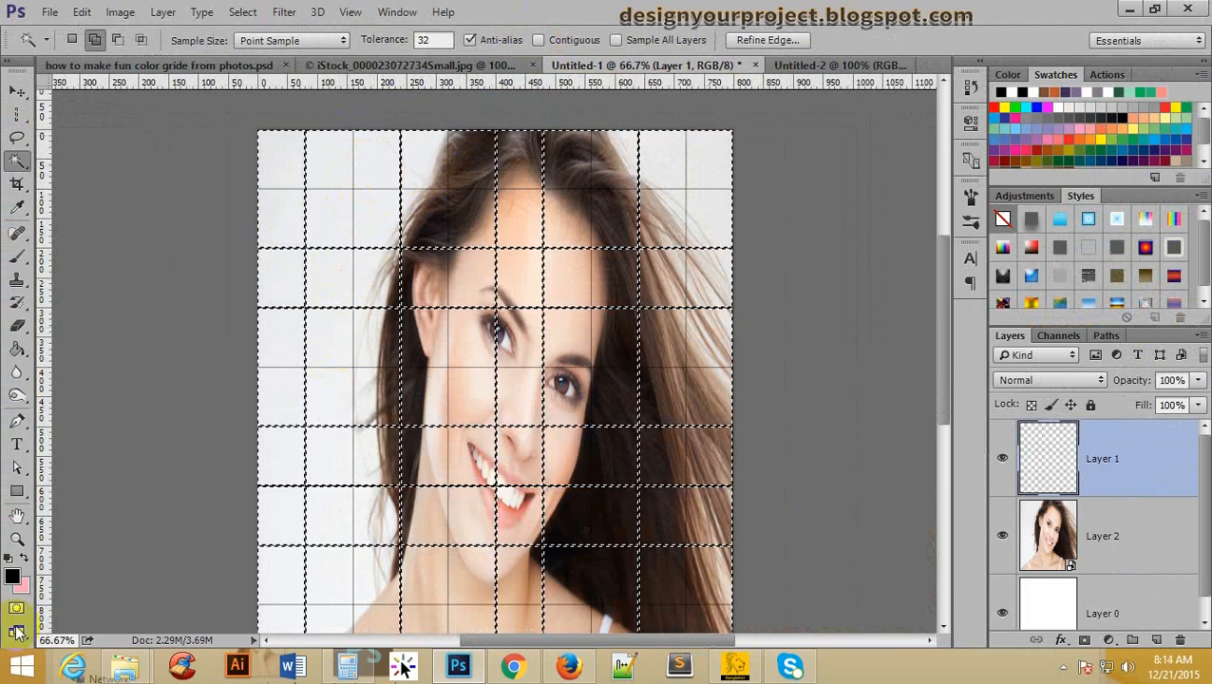
left_click(49, 639)
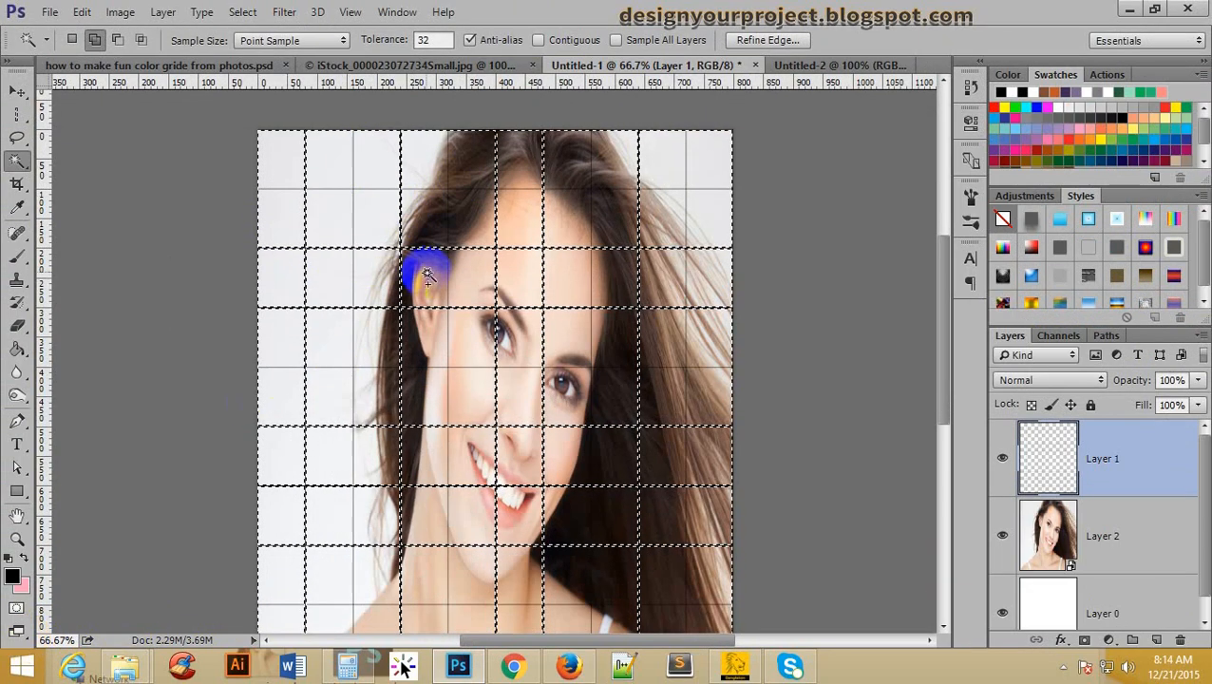
left_click(464, 169)
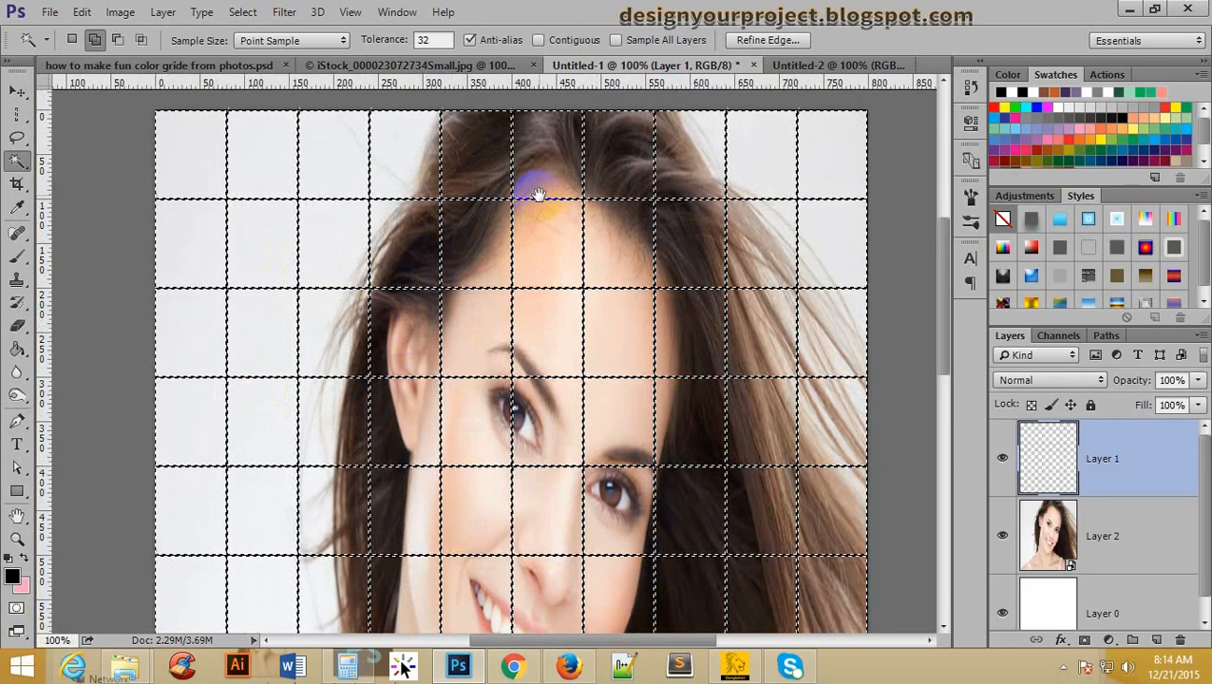
left_click_drag(539, 193, 513, 180)
left_click(480, 295, "alt")
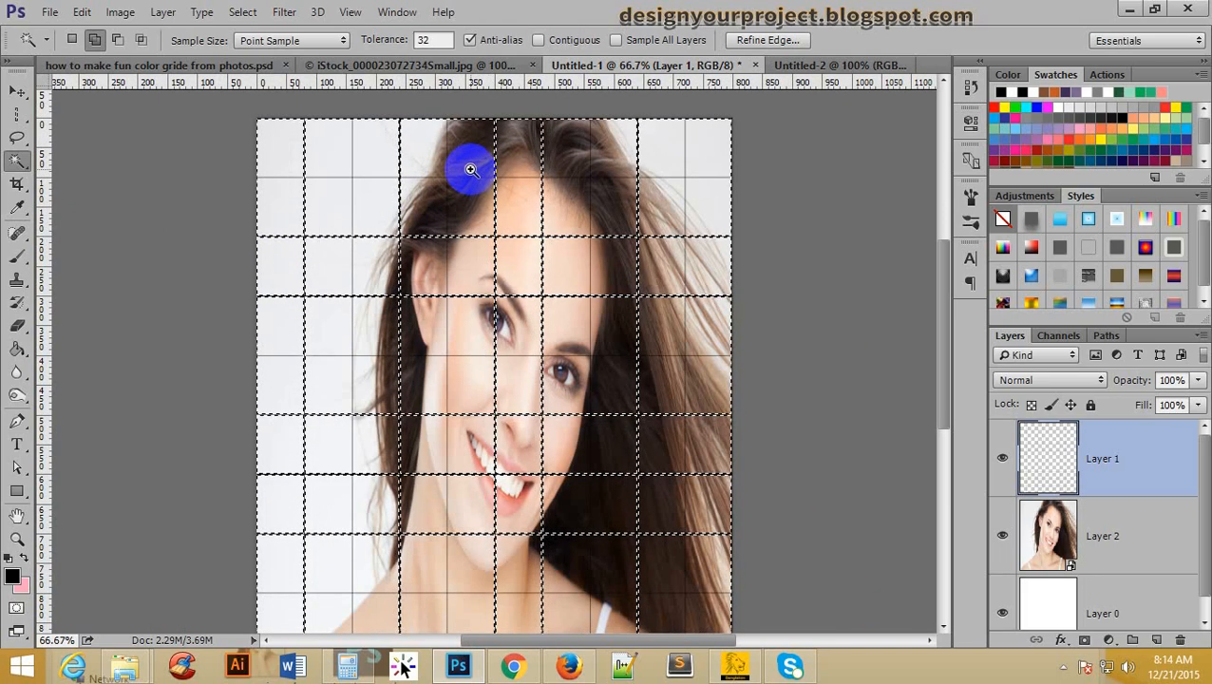
left_click(470, 169)
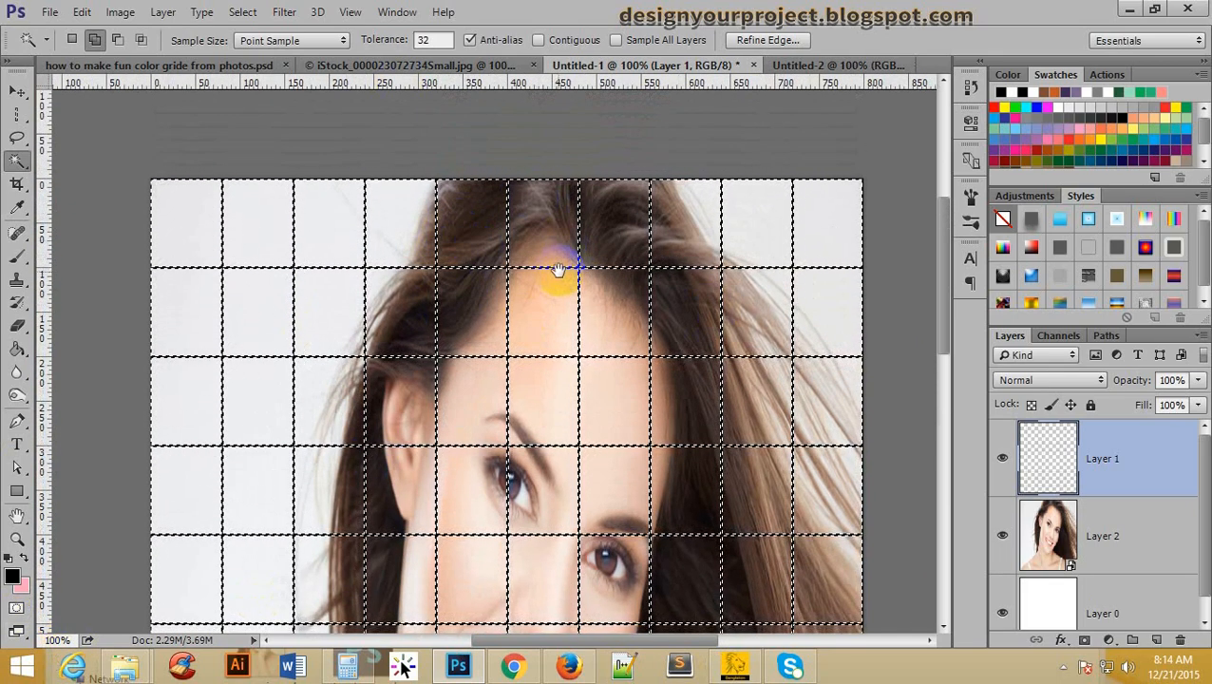
left_click_drag(558, 270, 542, 174)
scroll(515, 341, "up", 1)
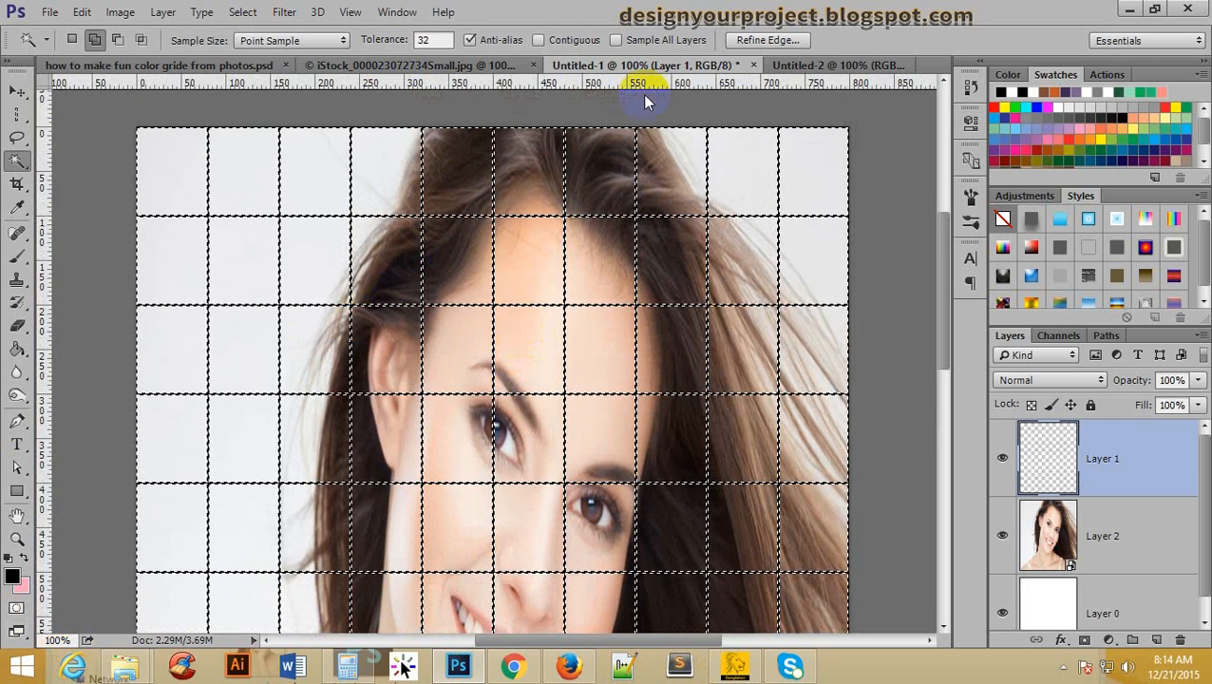
Clear the selection of all grid cells and turn on Contiguous for the Magic Wand tool
key("ctrl+d")
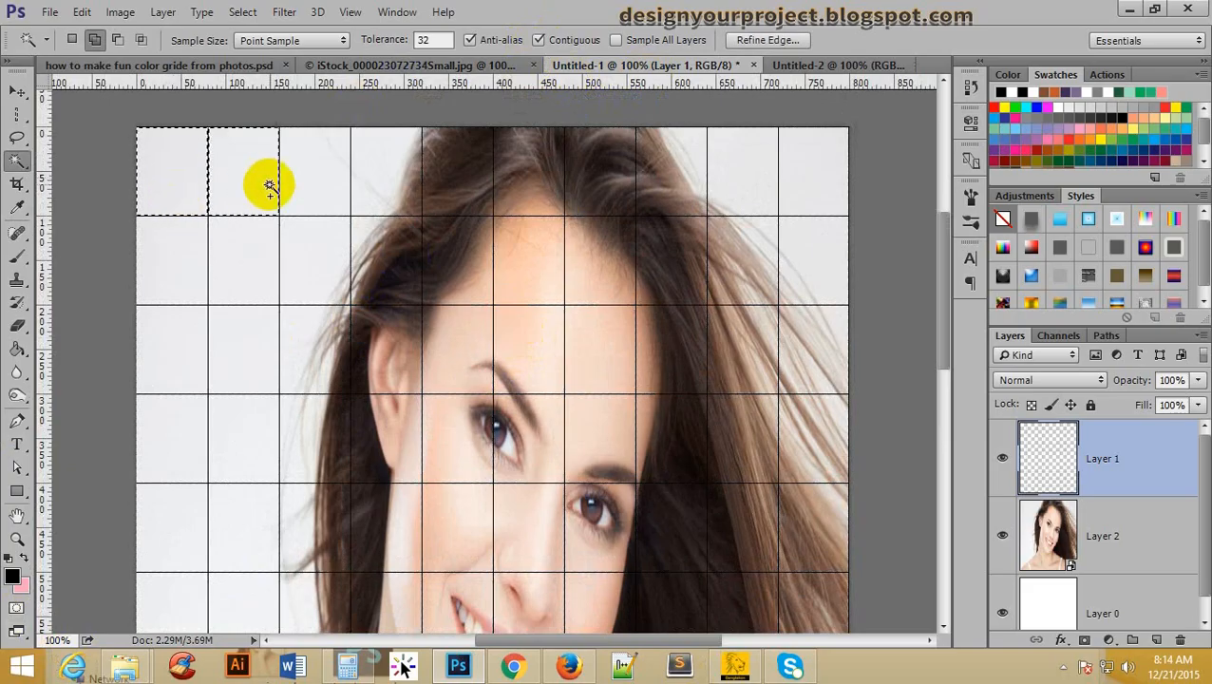
left_click(672, 177)
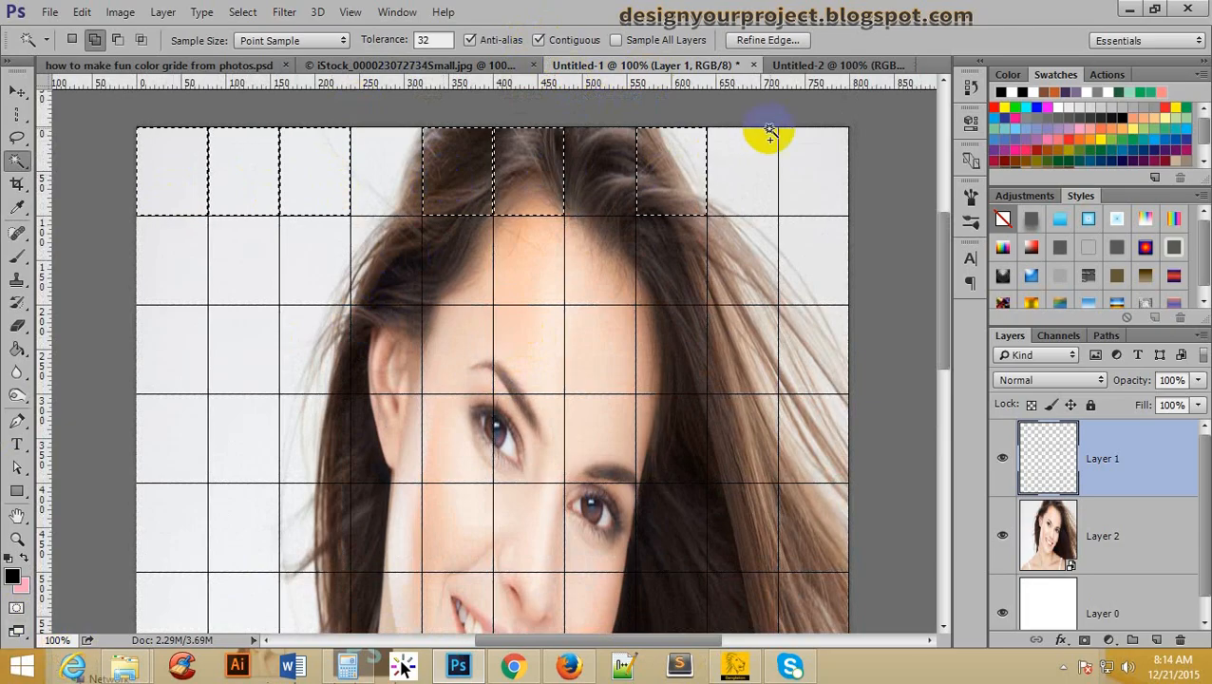
key("ctrl+z")
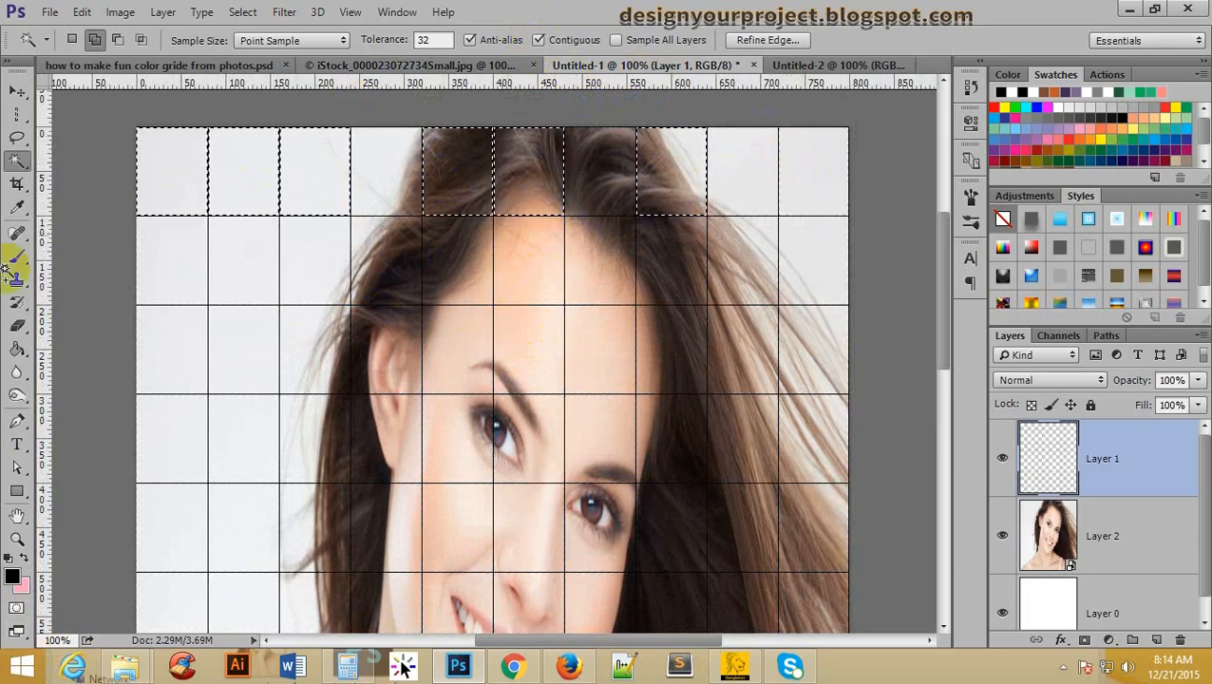
left_click(447, 263)
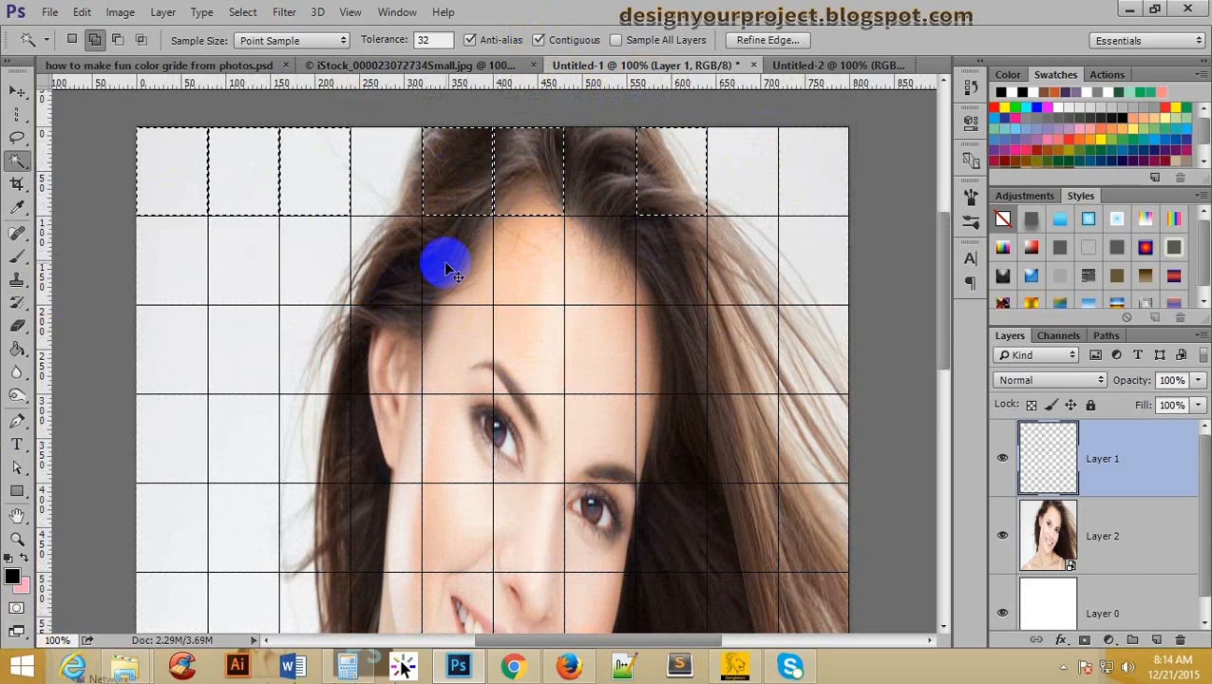
key("ctrl+z")
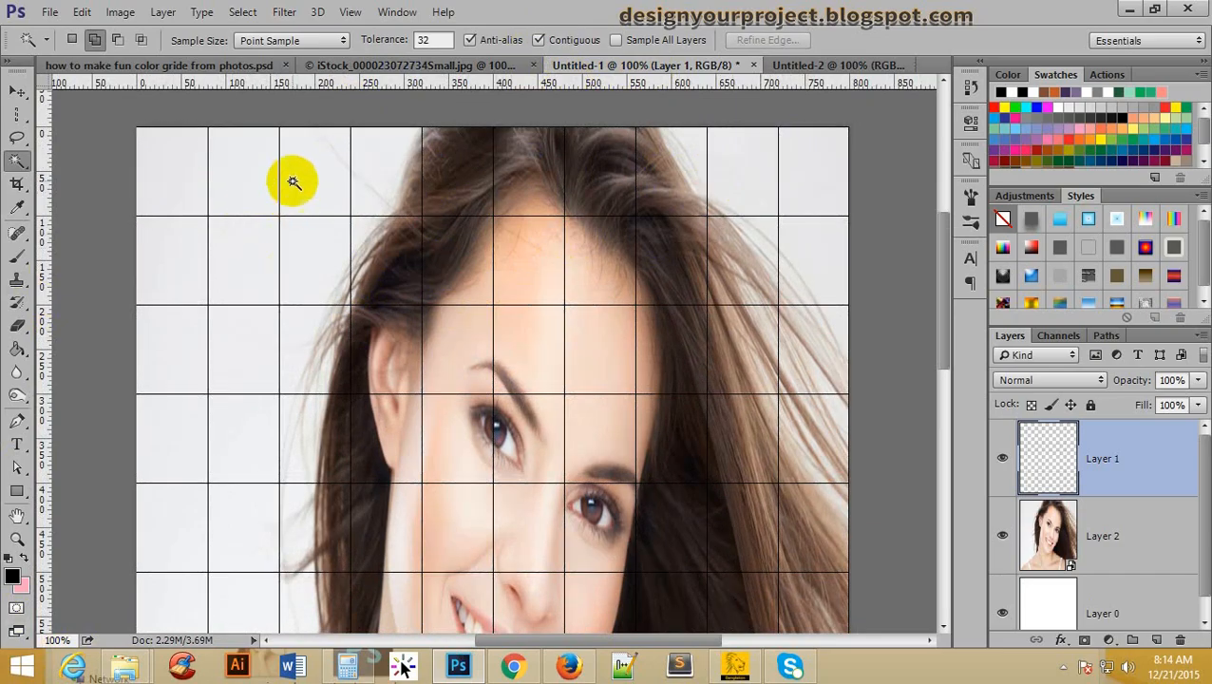
Select every grid cell along the top row of Layer 1 with the Magic Wand in add-to-selection mode
scroll(275, 181, "down", 1)
left_click(172, 148)
left_click(252, 143)
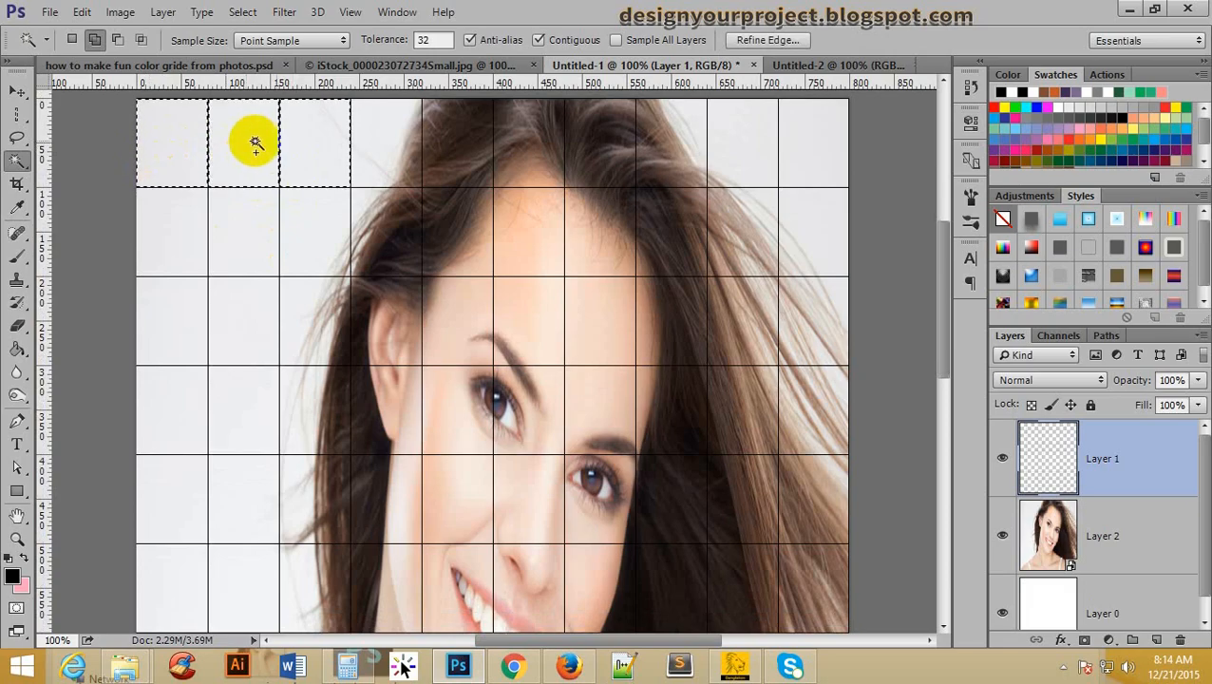
left_click(318, 140)
left_click(402, 133)
left_click(455, 137)
left_click(501, 133)
left_click(600, 121)
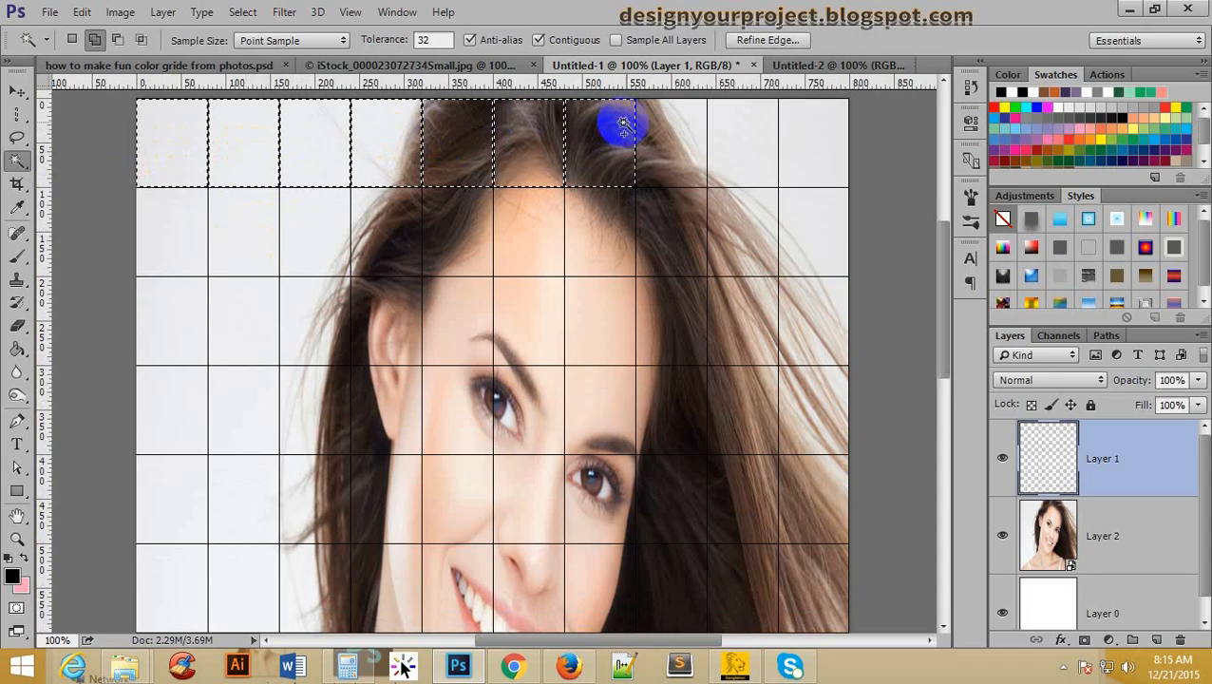
left_click(655, 143)
left_click(756, 128)
left_click(825, 135)
Add the grid cells of the rightmost column, from the second row down to the ninth, to the selection
left_click(836, 204)
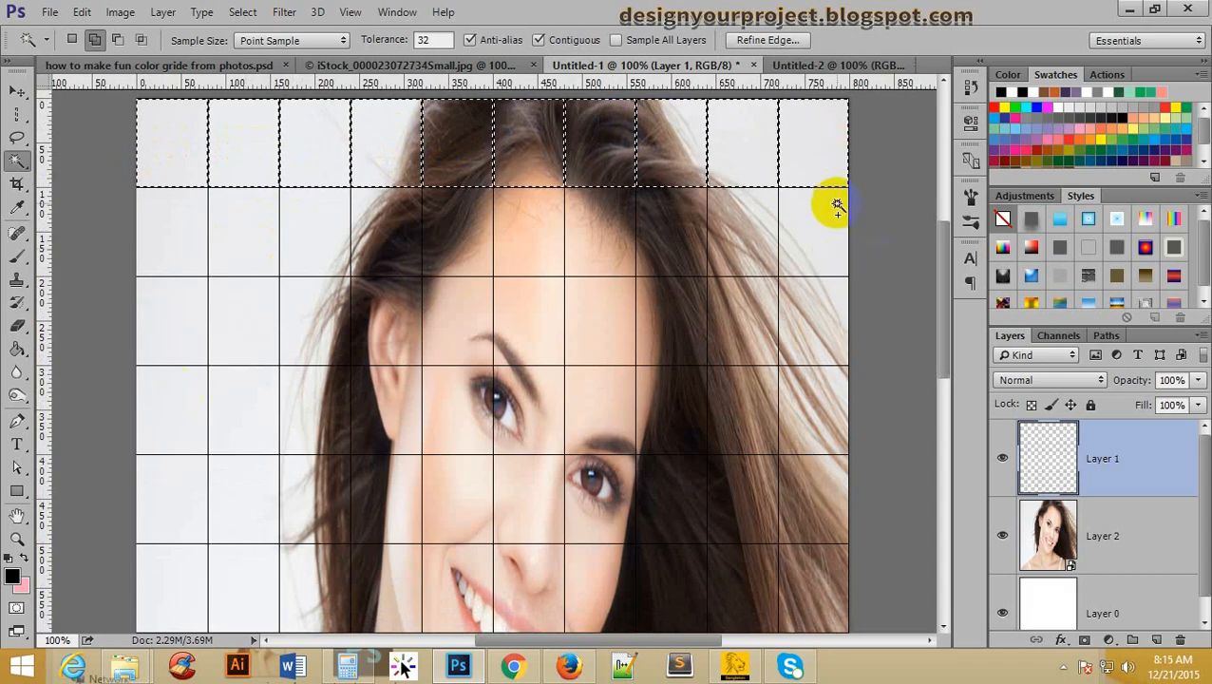
left_click(816, 294)
scroll(801, 377, "down", 1)
left_click(813, 338)
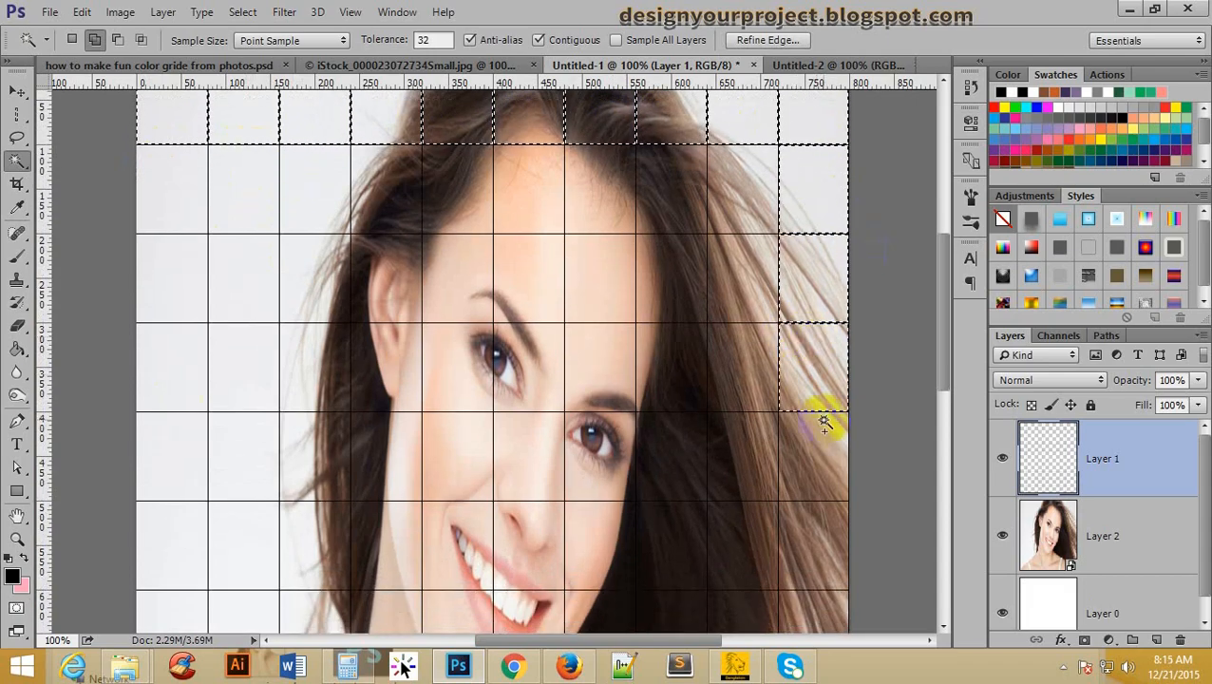
left_click(816, 487)
left_click(822, 545)
scroll(816, 440, "down", 1)
left_click(830, 562)
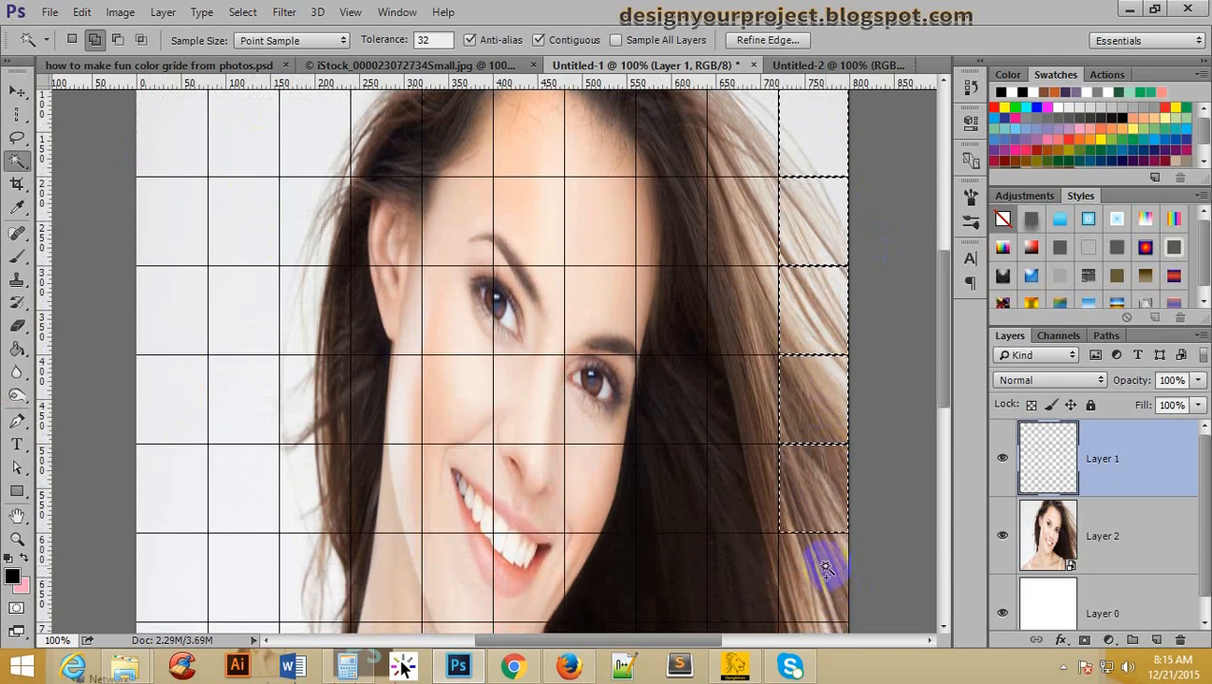
scroll(871, 468, "down", 3)
left_click(819, 537)
left_click(807, 590)
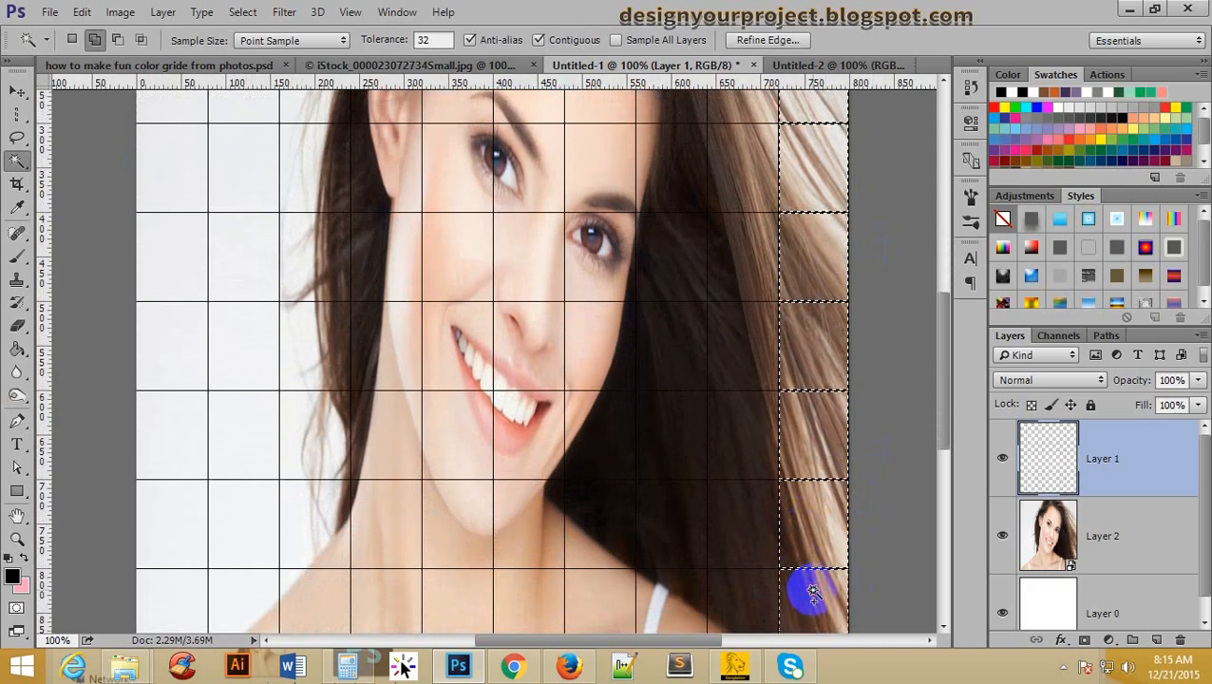
Select the grid cells along the bottom row on Layer 1, leaving out the second cell from the left
left_click(655, 368, "alt")
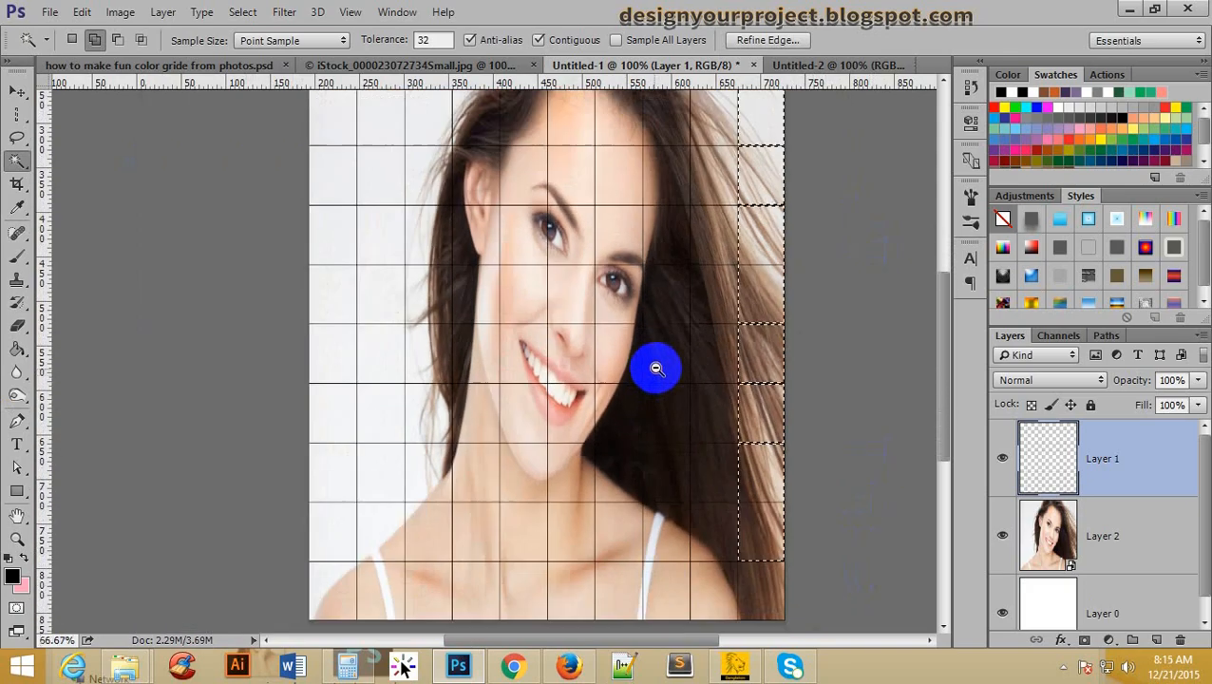
left_click(746, 594)
left_click(665, 588)
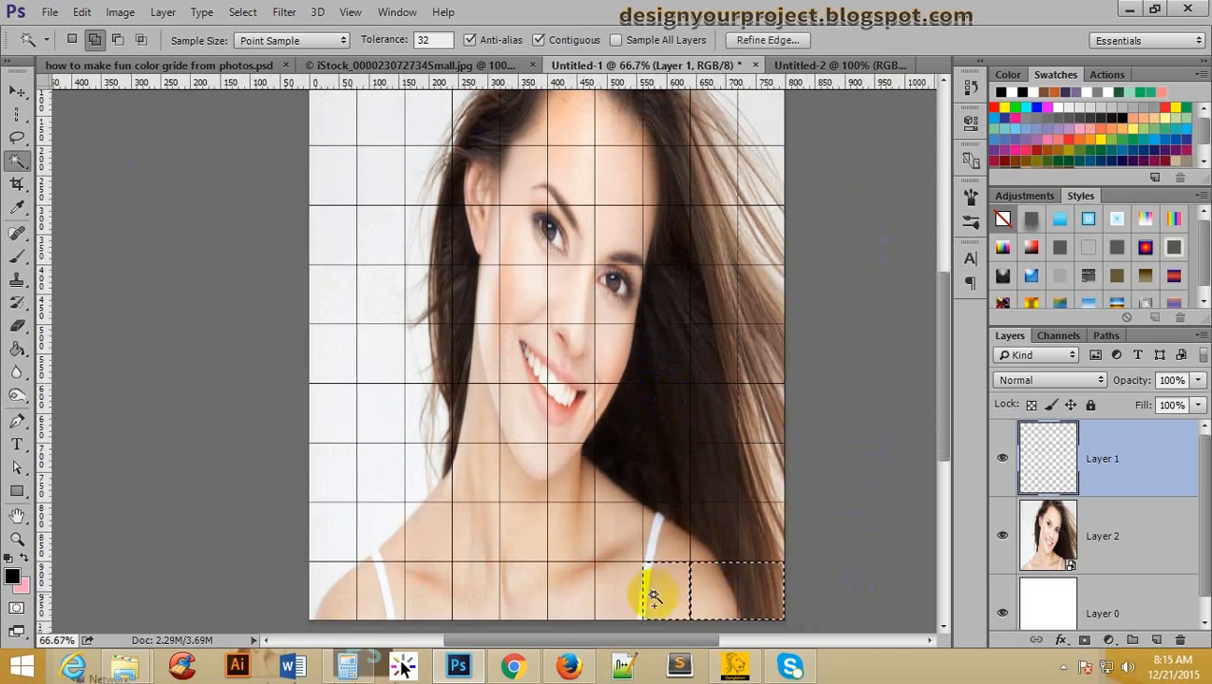
left_click(617, 599)
left_click(570, 596)
left_click(517, 602)
left_click(472, 598)
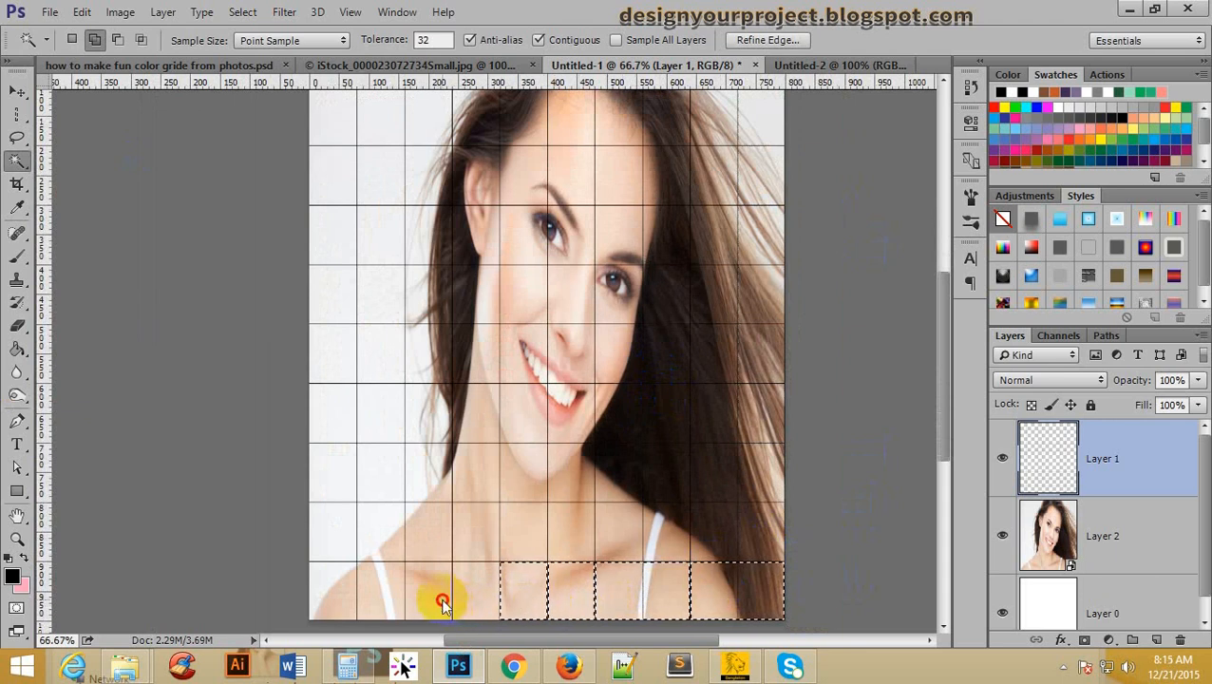
left_click(432, 596)
left_click(355, 588)
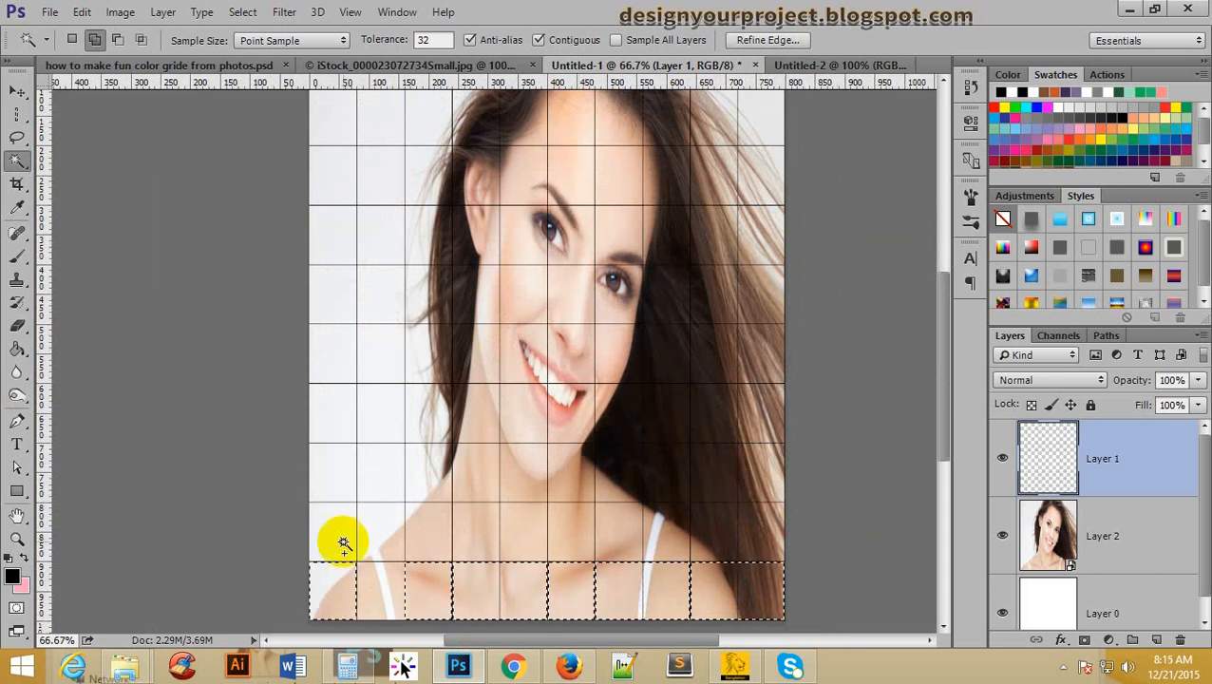
Add the grid cells of the leftmost column above the bottom row to the selection
left_click(333, 528)
left_click(344, 346)
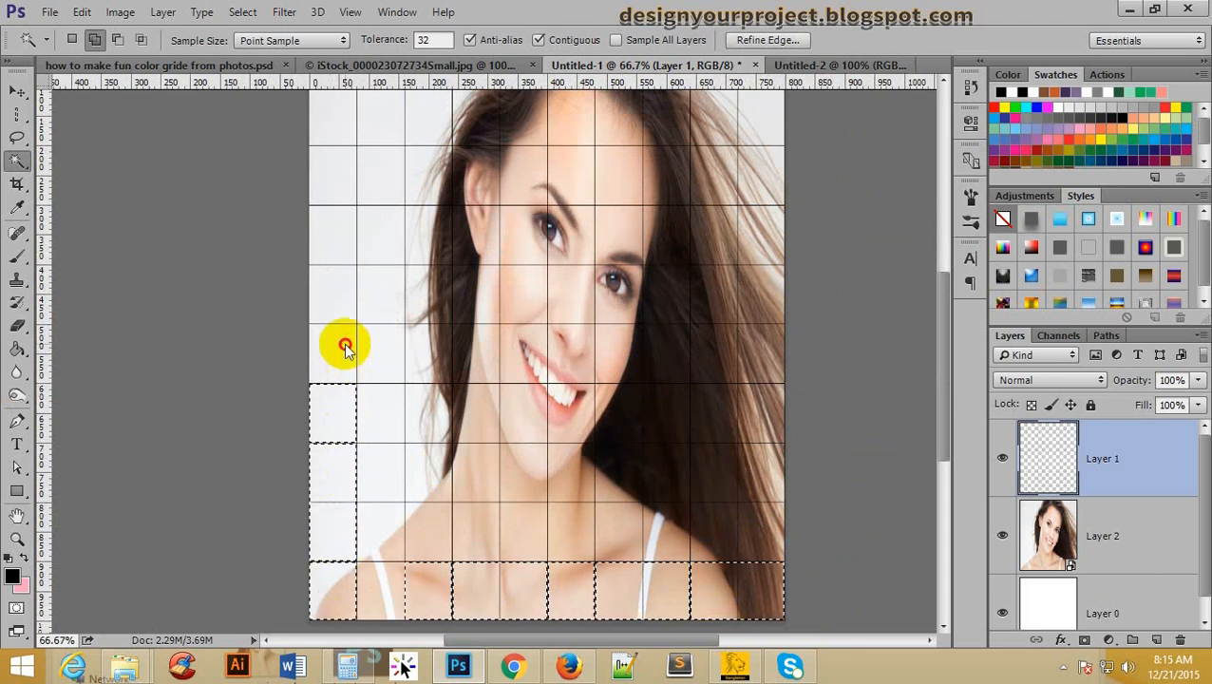
left_click(333, 303)
scroll(338, 304, "up", 1)
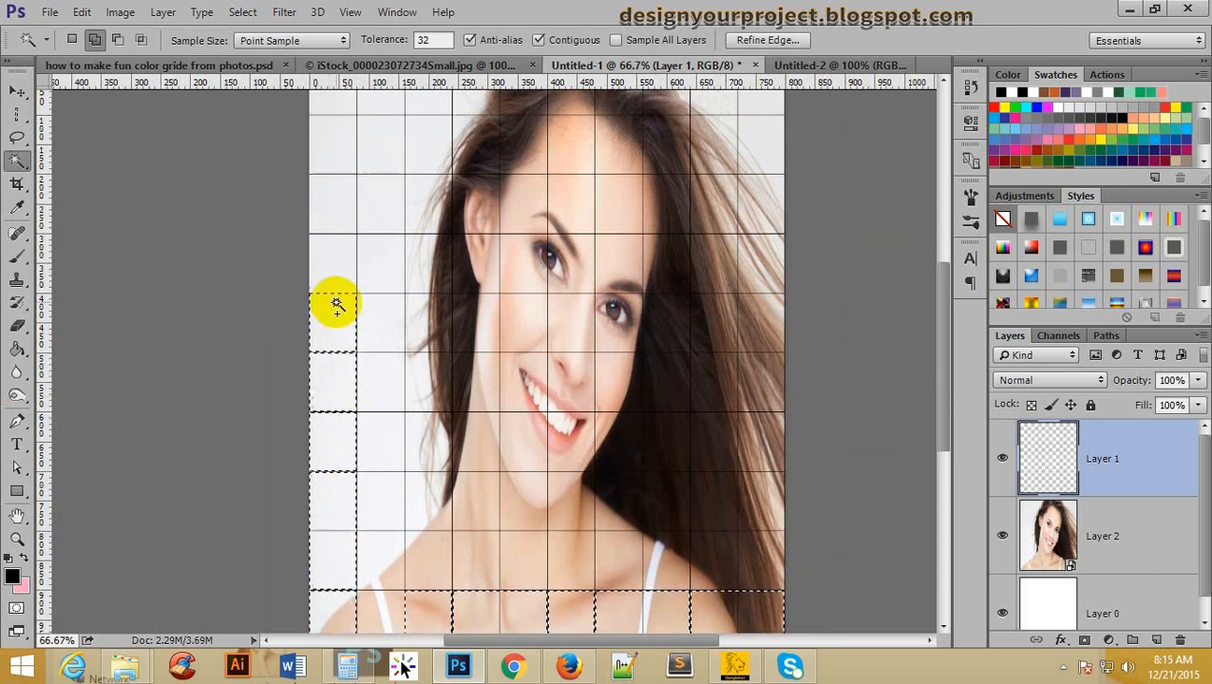
left_click(340, 201)
Add the remaining cells of the top row and the rightmost column to complete the border selection
scroll(338, 205, "up", 2)
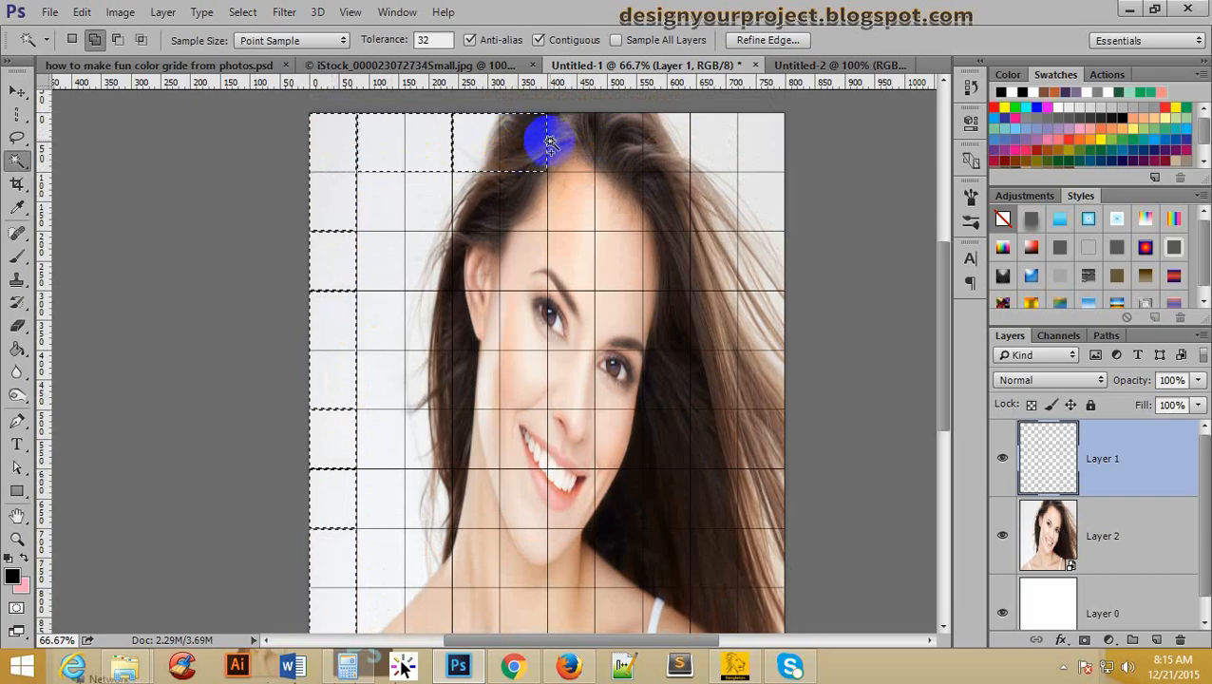
left_click(665, 141)
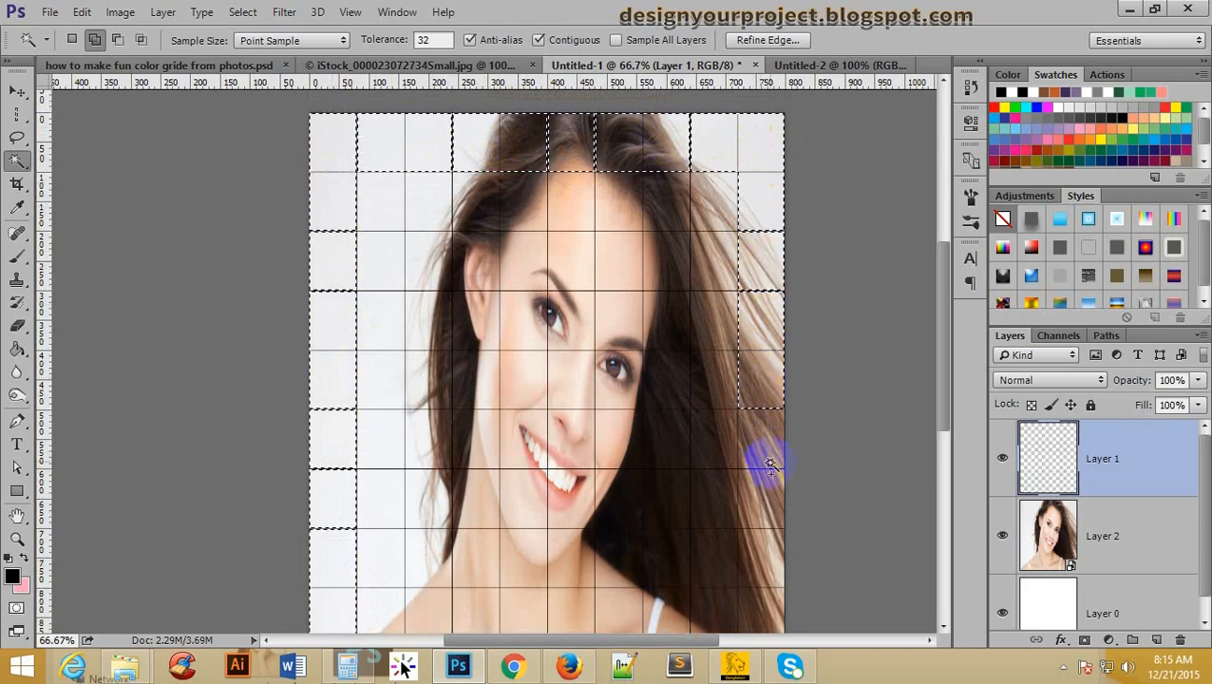
scroll(760, 469, "down", 2)
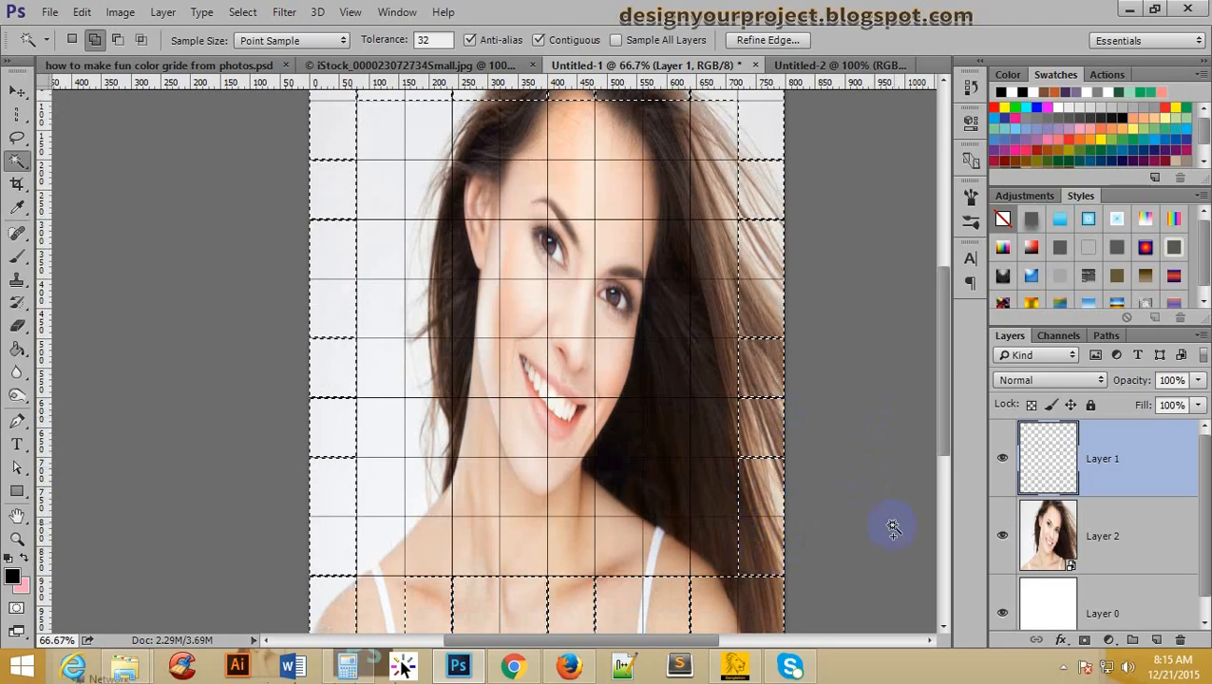
scroll(895, 518, "up", 1)
Create a new layer and place it directly beneath the grid line layer, above the portrait
left_click(1156, 643)
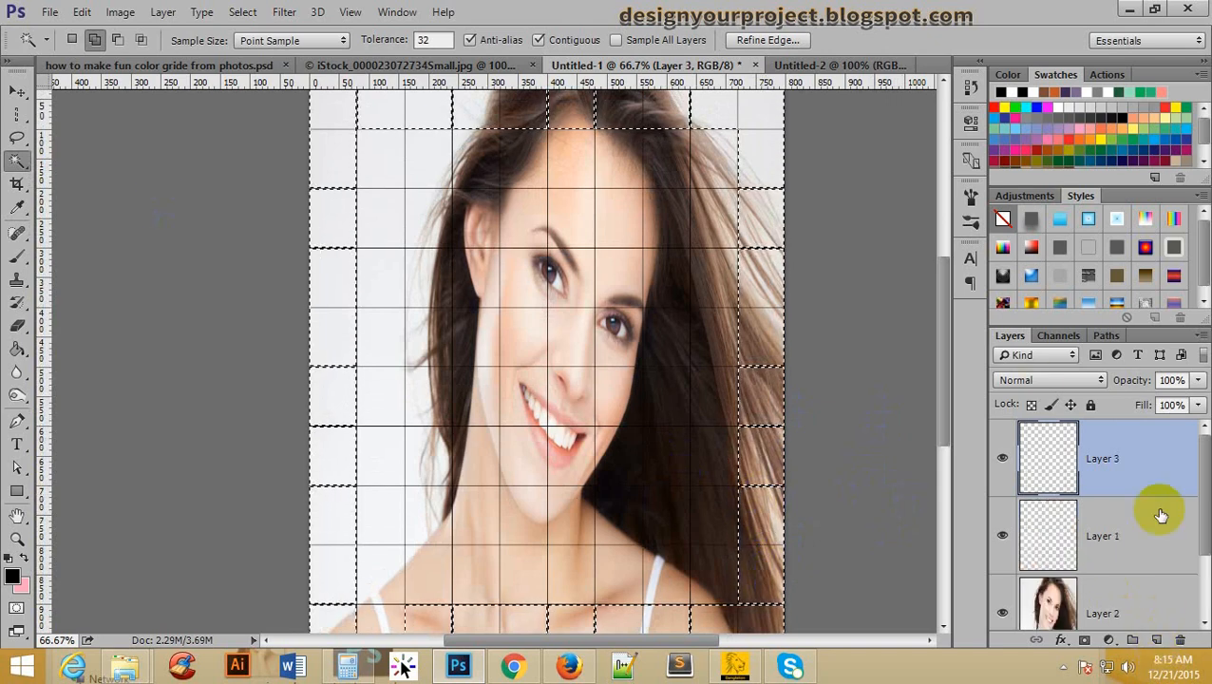
left_click_drag(1157, 448, 1154, 521)
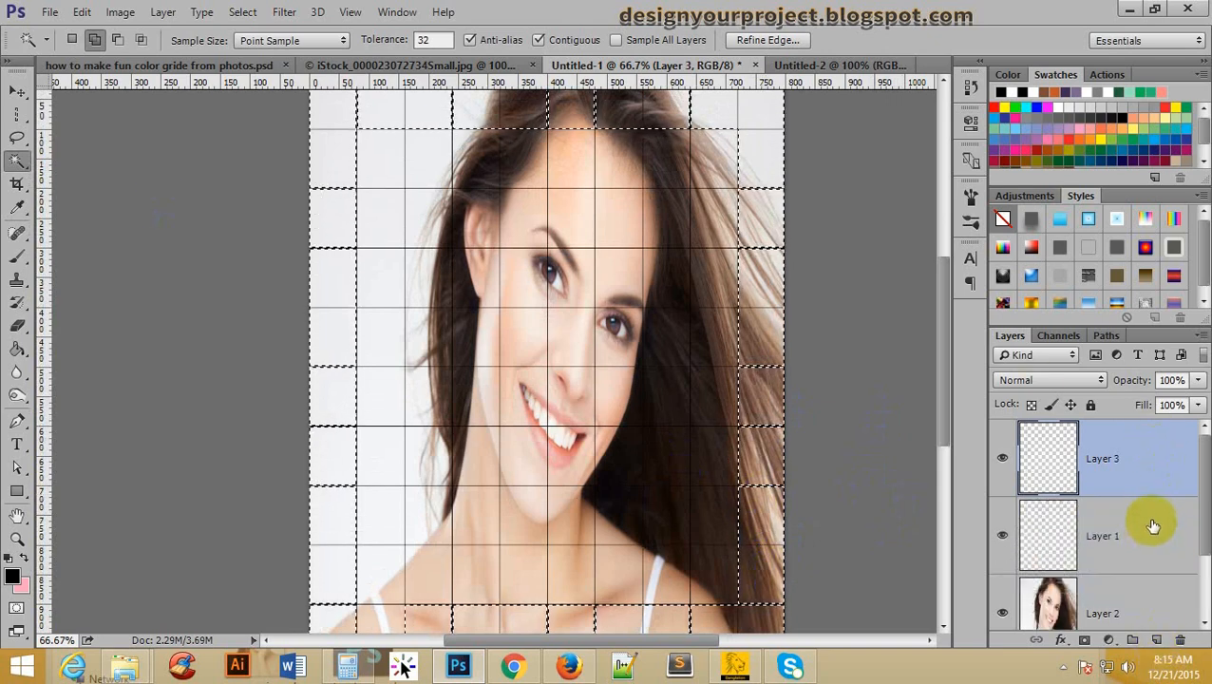
left_click(1002, 537)
left_click(1002, 536)
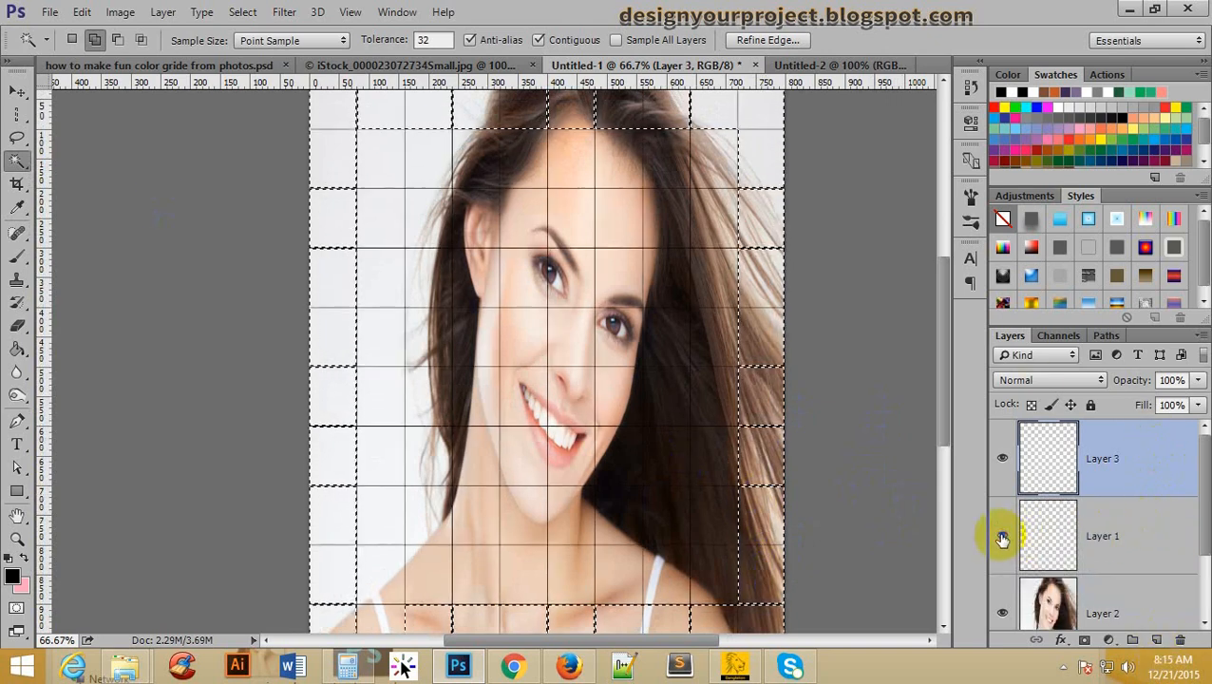
left_click_drag(1128, 479, 1129, 560)
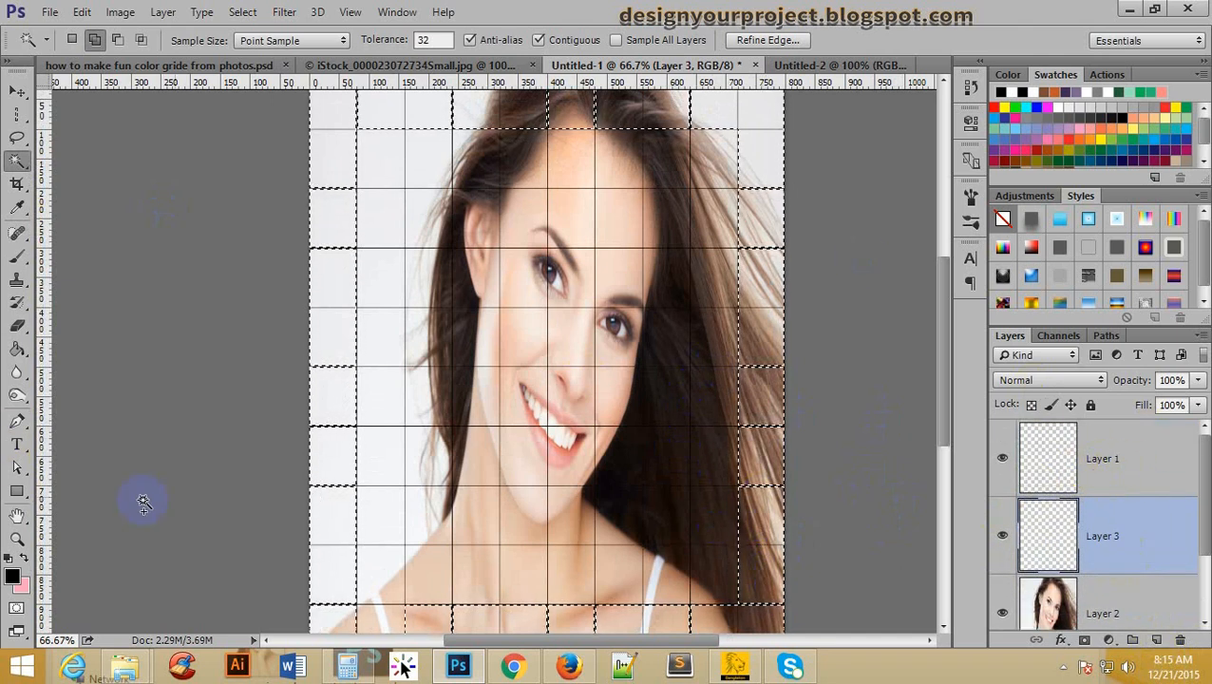
Set the foreground colour to white (ffffff) and return to the Magic Wand tool
left_click(12, 575)
left_click_drag(683, 104, 555, 76)
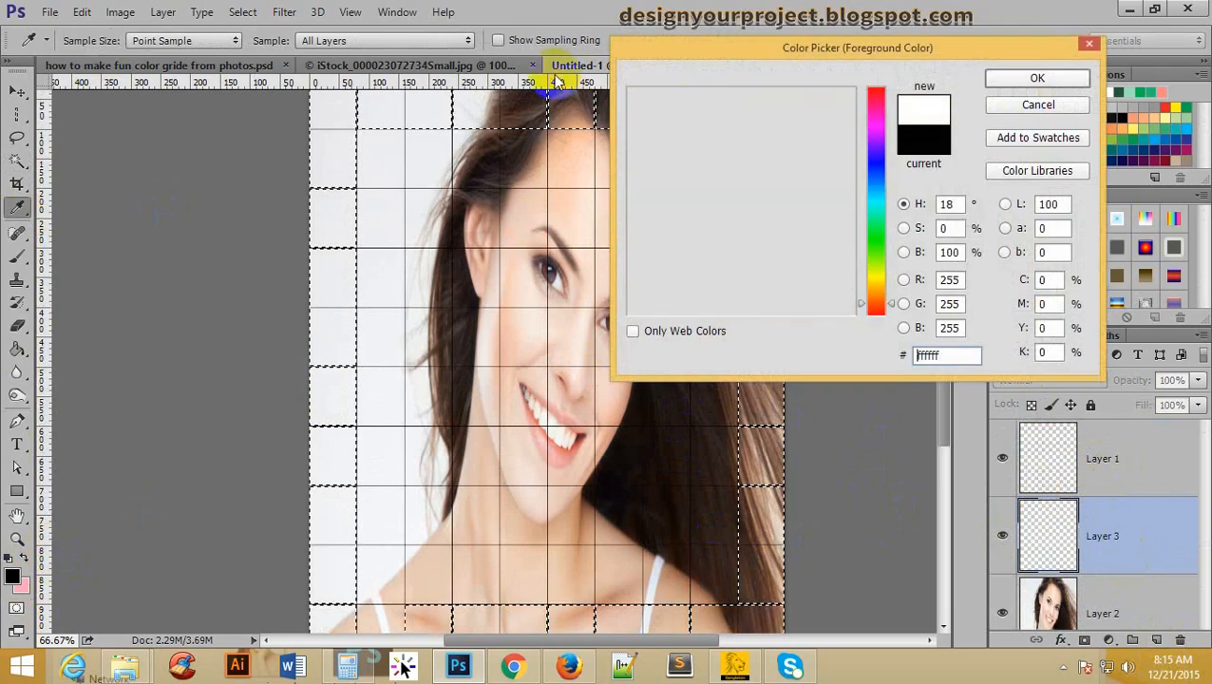
left_click(1036, 78)
key("w")
Fill the selected border cells with the white foreground colour on Layer 3, and clear the selection
scroll(708, 394, "up", 1)
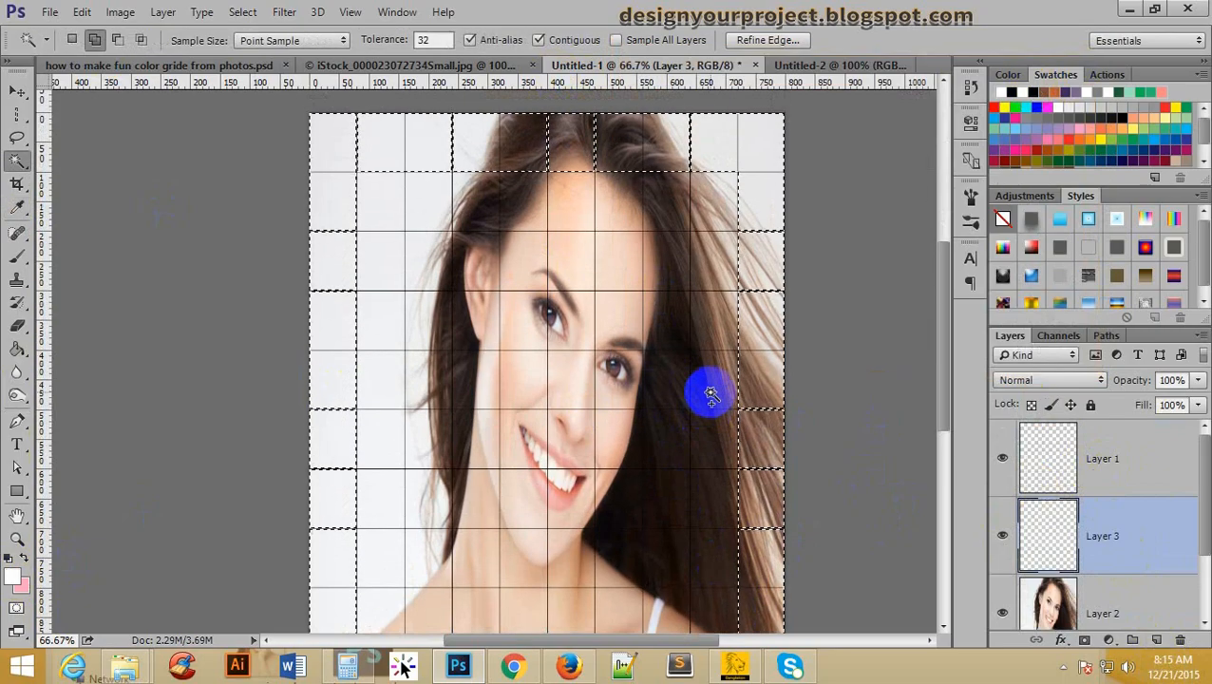
key("alt+BackSpace")
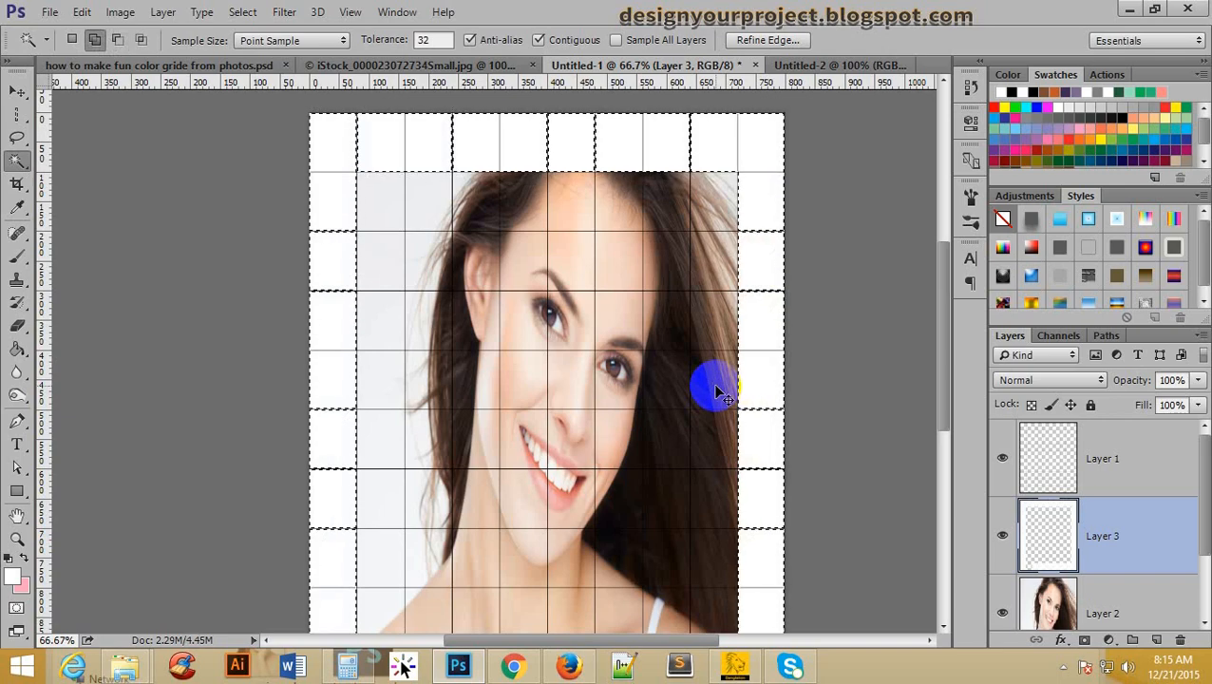
key("ctrl+d")
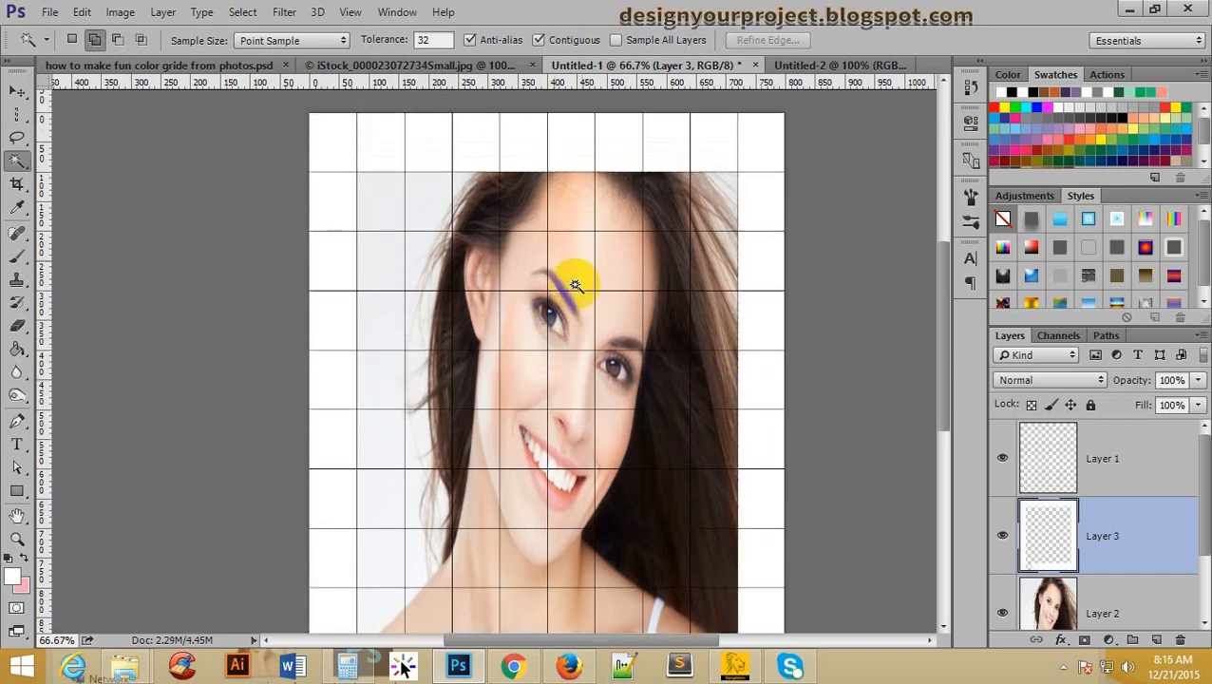
scroll(683, 327, "down", 5)
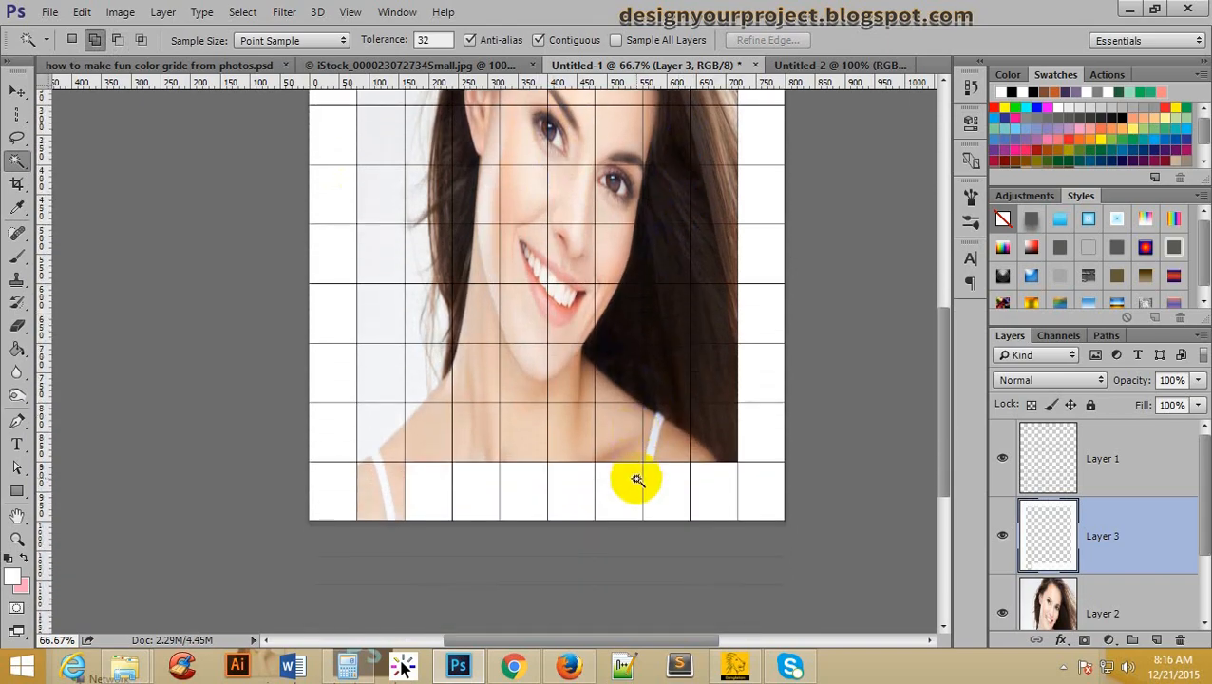
Select the unfilled grid cell in the bottom row with the Magic Wand and fill it white on Layer 3
left_click(392, 493)
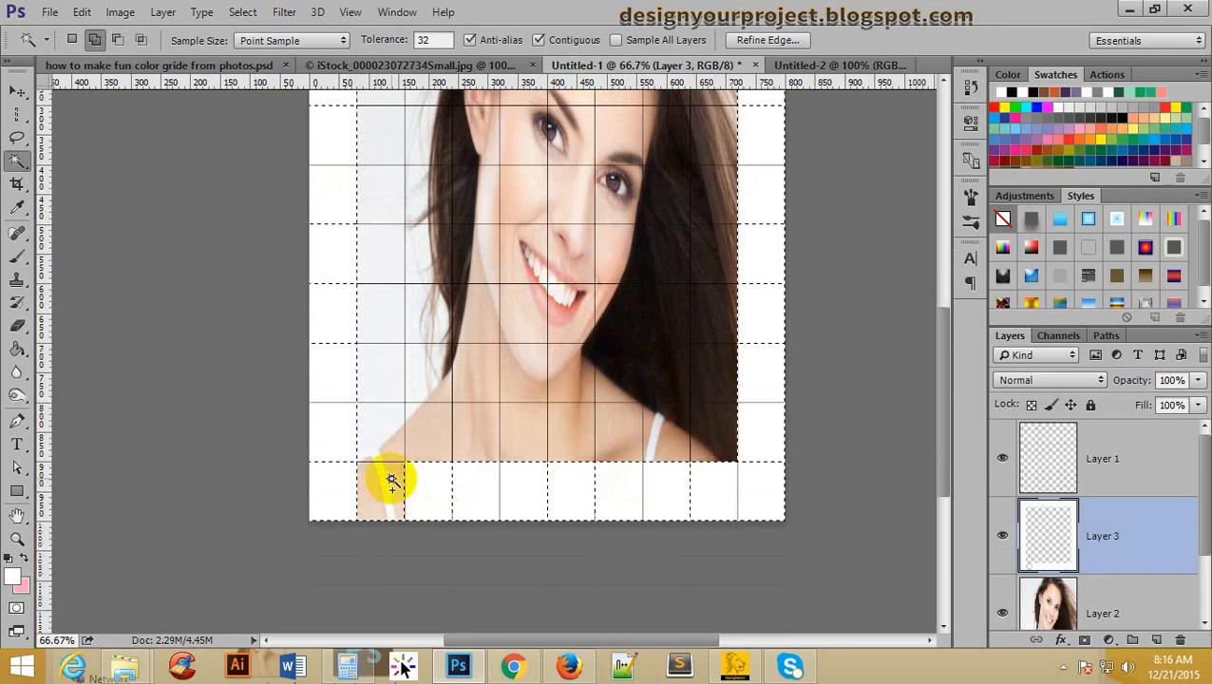
left_click(1071, 458)
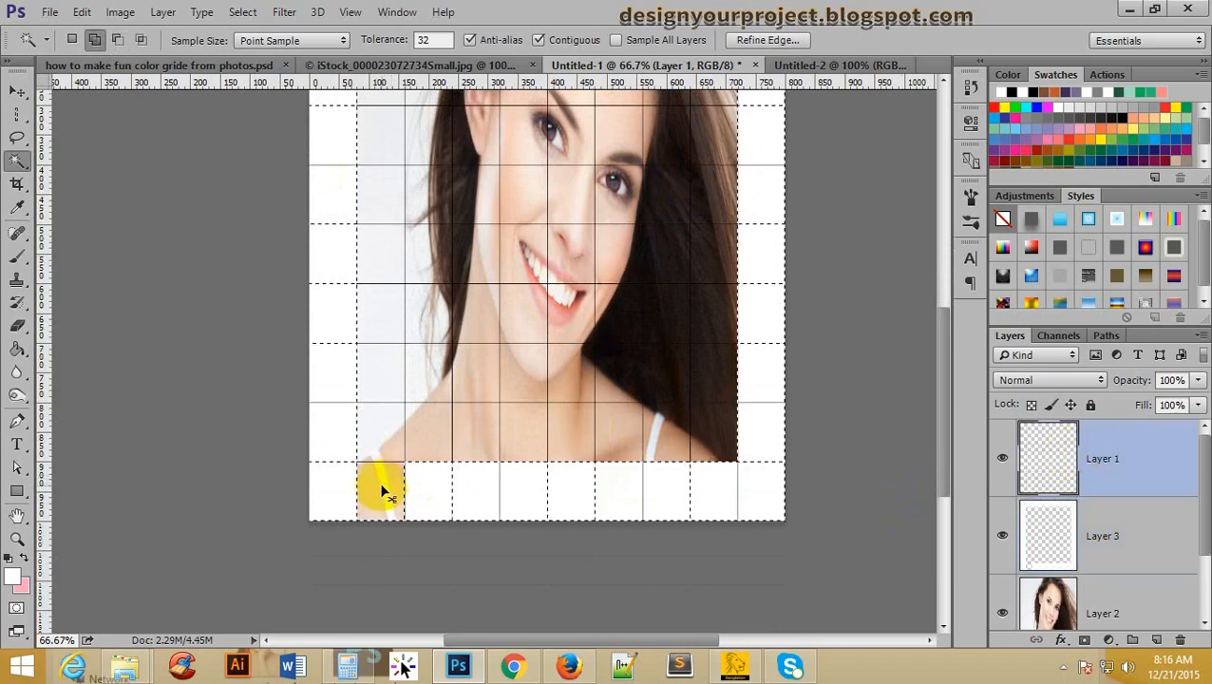
key("ctrl+d")
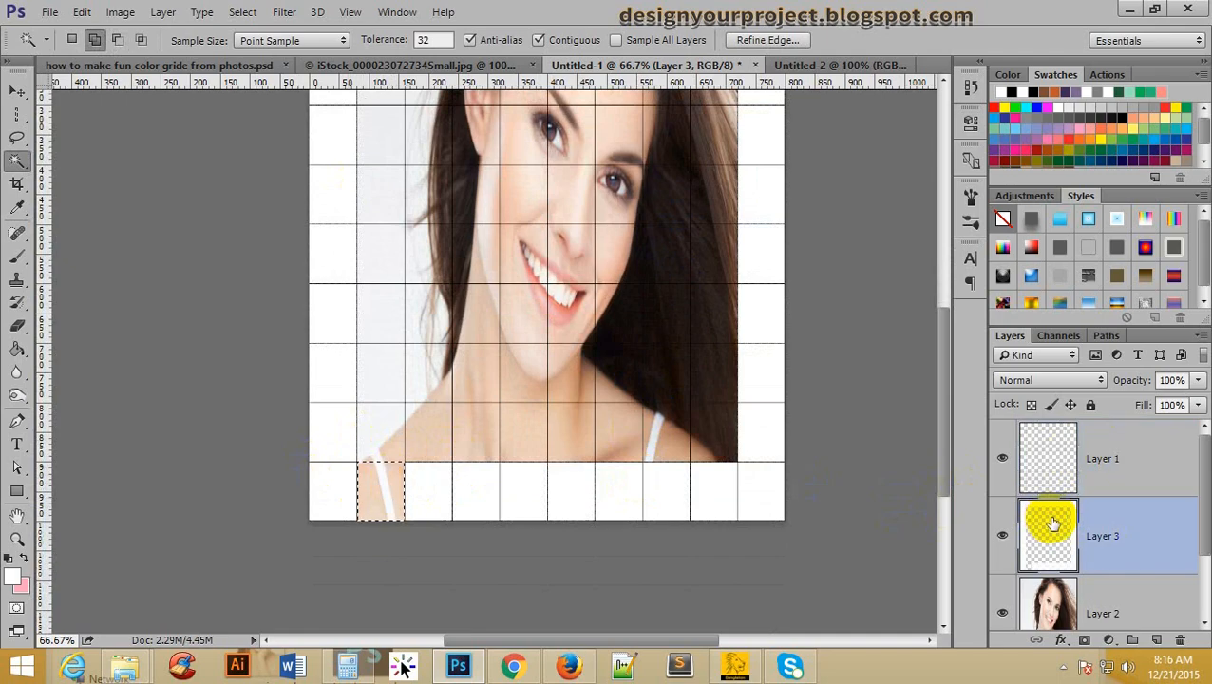
left_click(1056, 526, "ctrl")
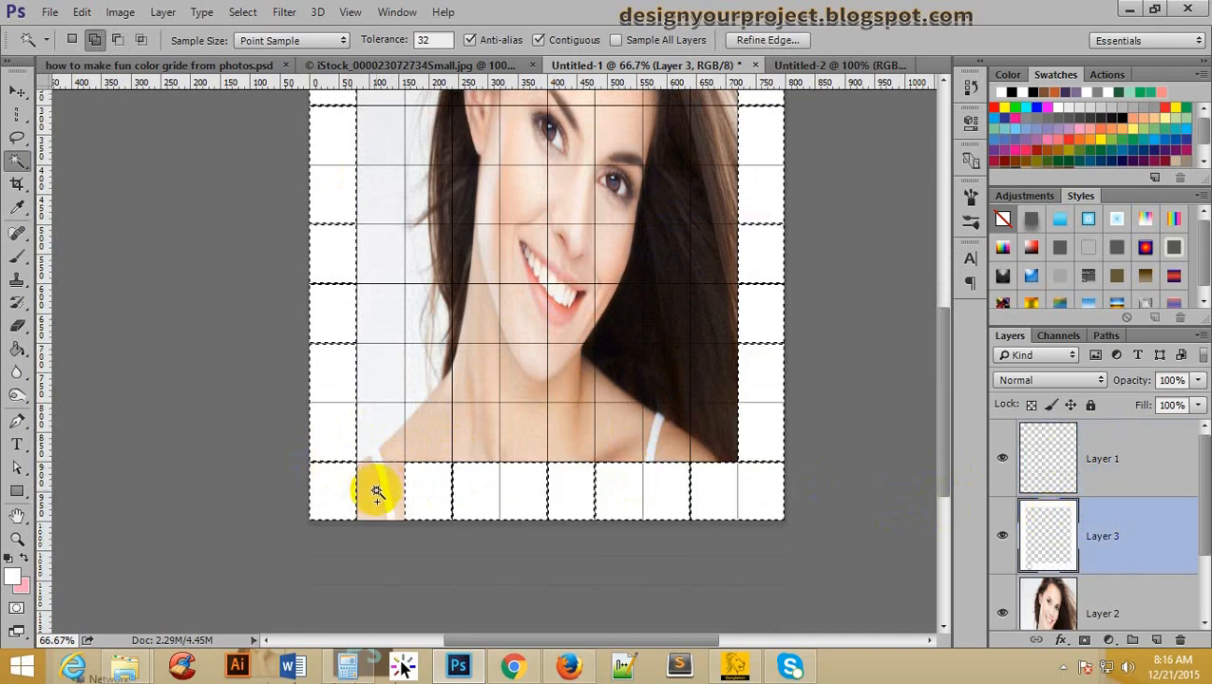
left_click(378, 491)
key("ctrl+d")
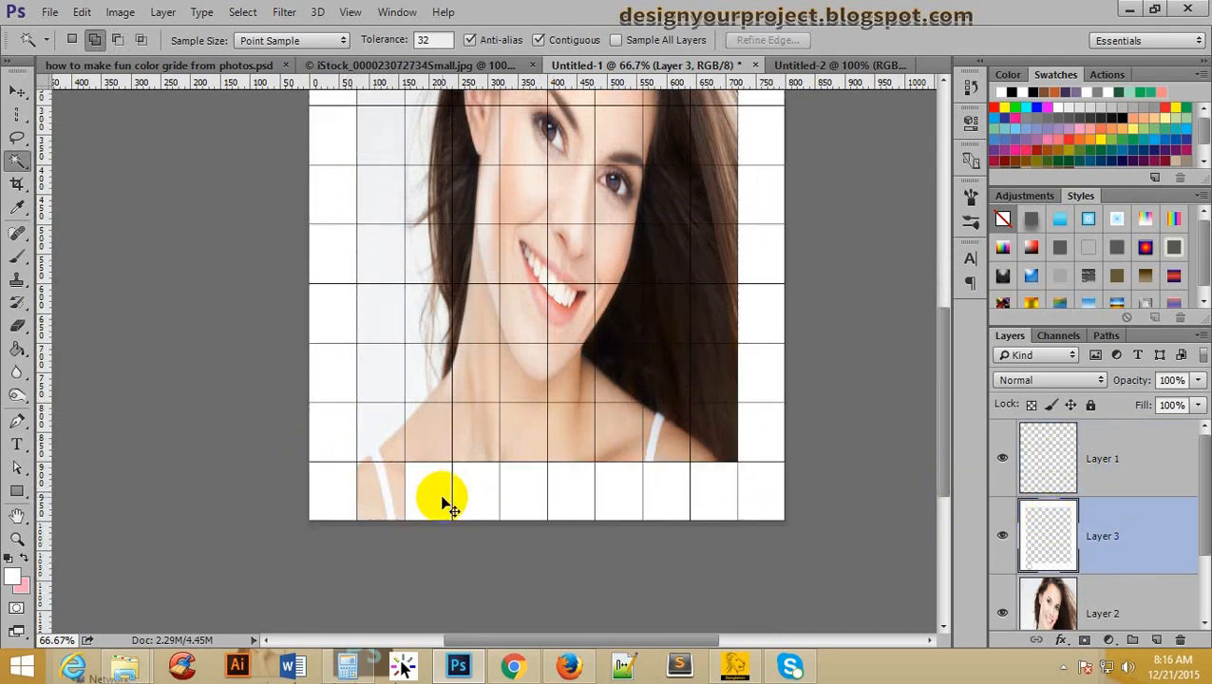
left_click(1071, 459)
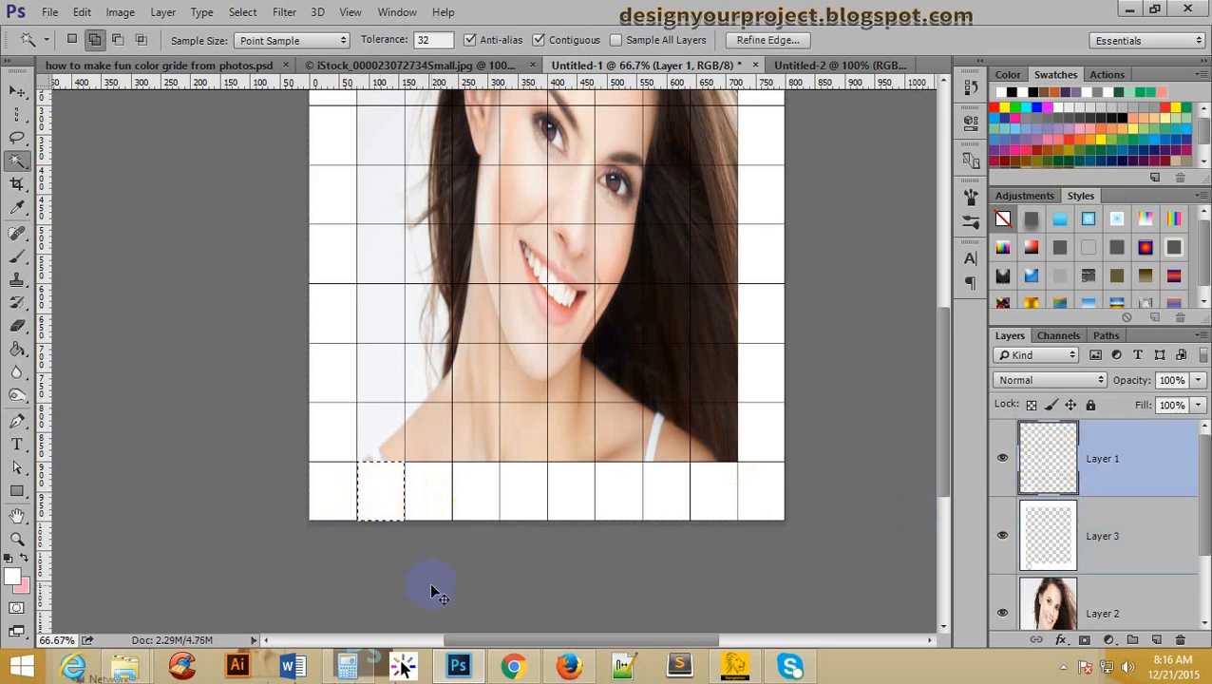
Scale the portrait on Layer 2 down around its centre to about 80.21% width and 150.62% height so it sits inside the white border
scroll(482, 446, "up", 7)
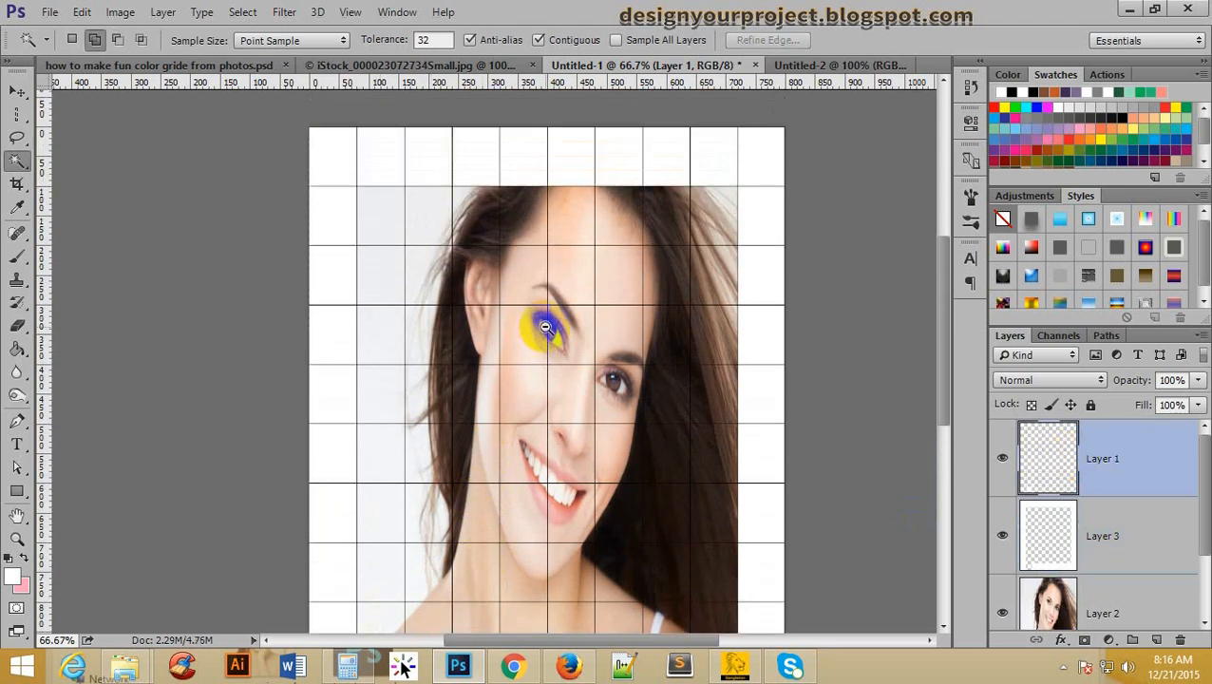
left_click(543, 328, "alt")
left_click(1044, 608)
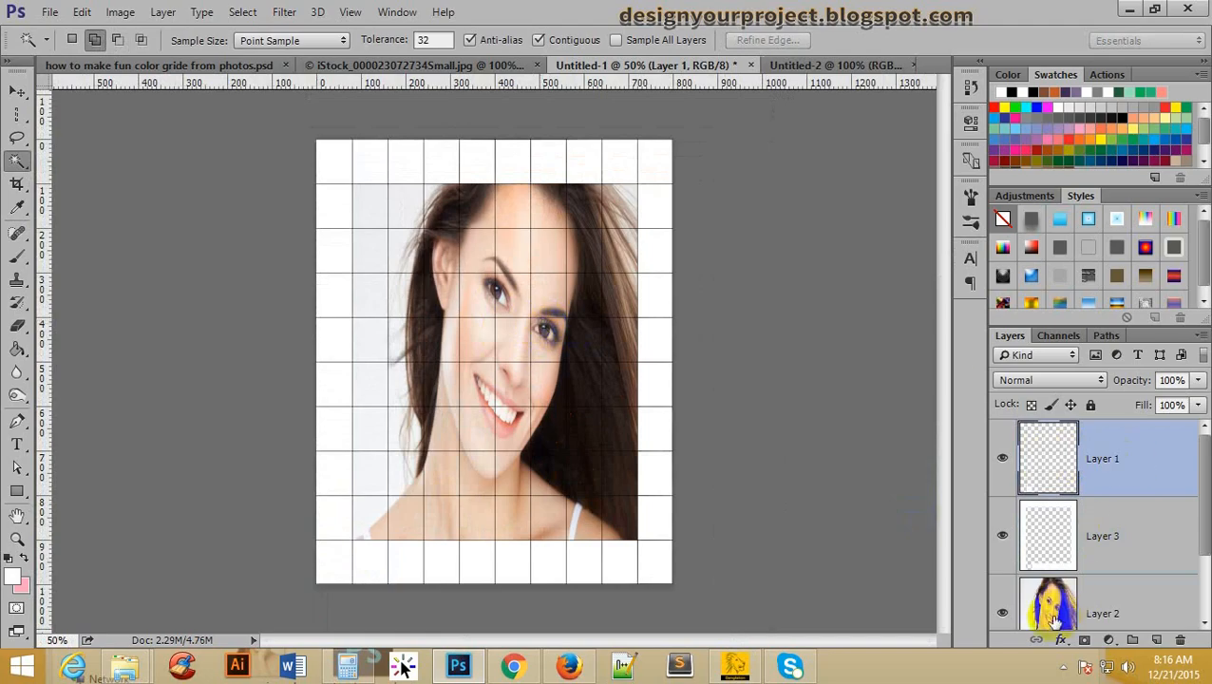
key("ctrl+t")
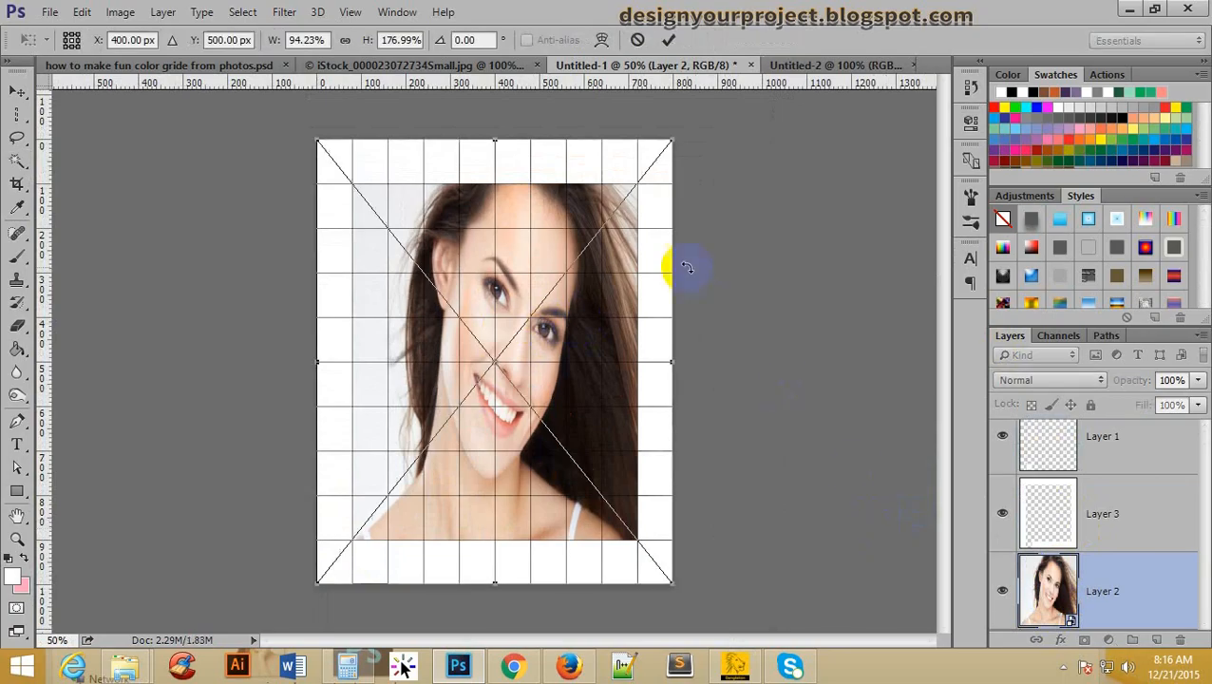
left_click_drag(665, 139, 645, 175)
left_click(669, 40)
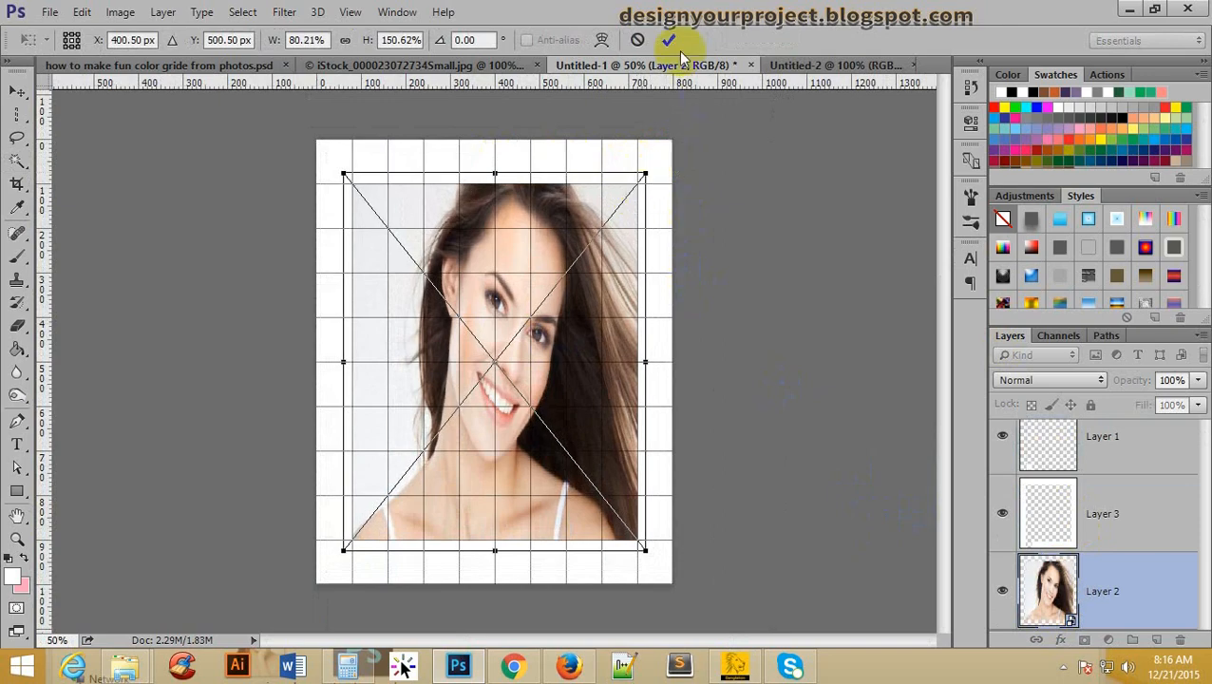
Rename the grid line layer, Layer 1, as gride
key("w")
key("ctrl+plus")
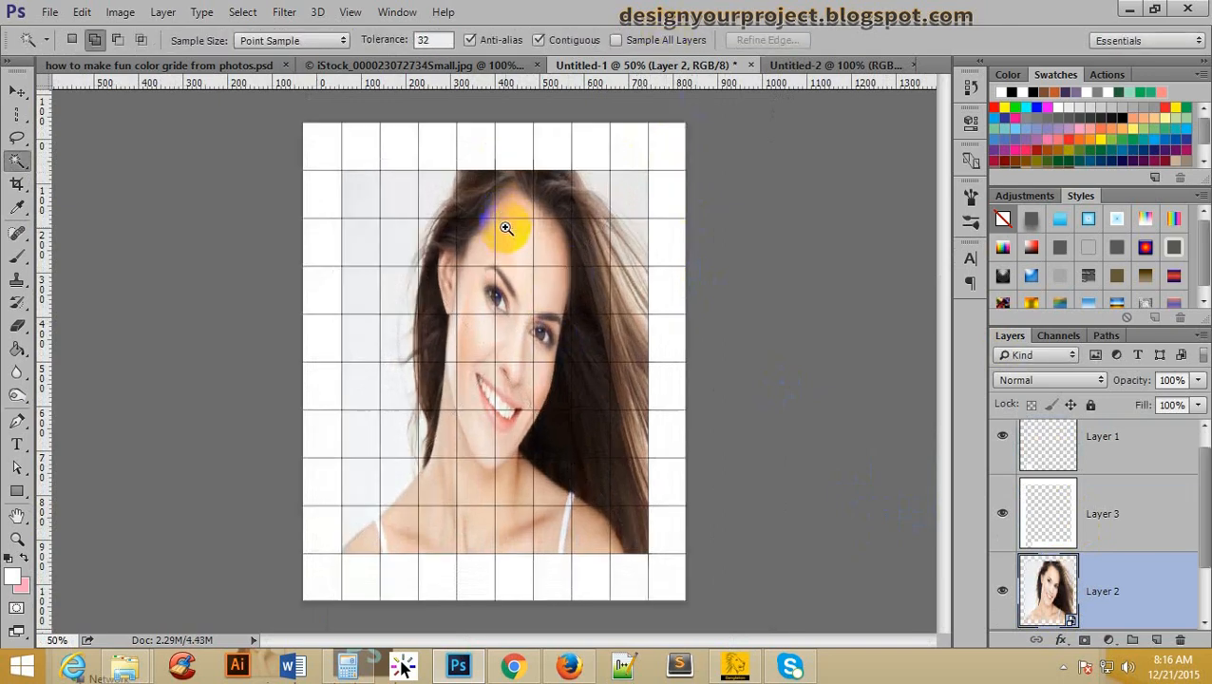
scroll(502, 270, "up", 3)
scroll(498, 274, "down", 8)
scroll(515, 280, "up", 3)
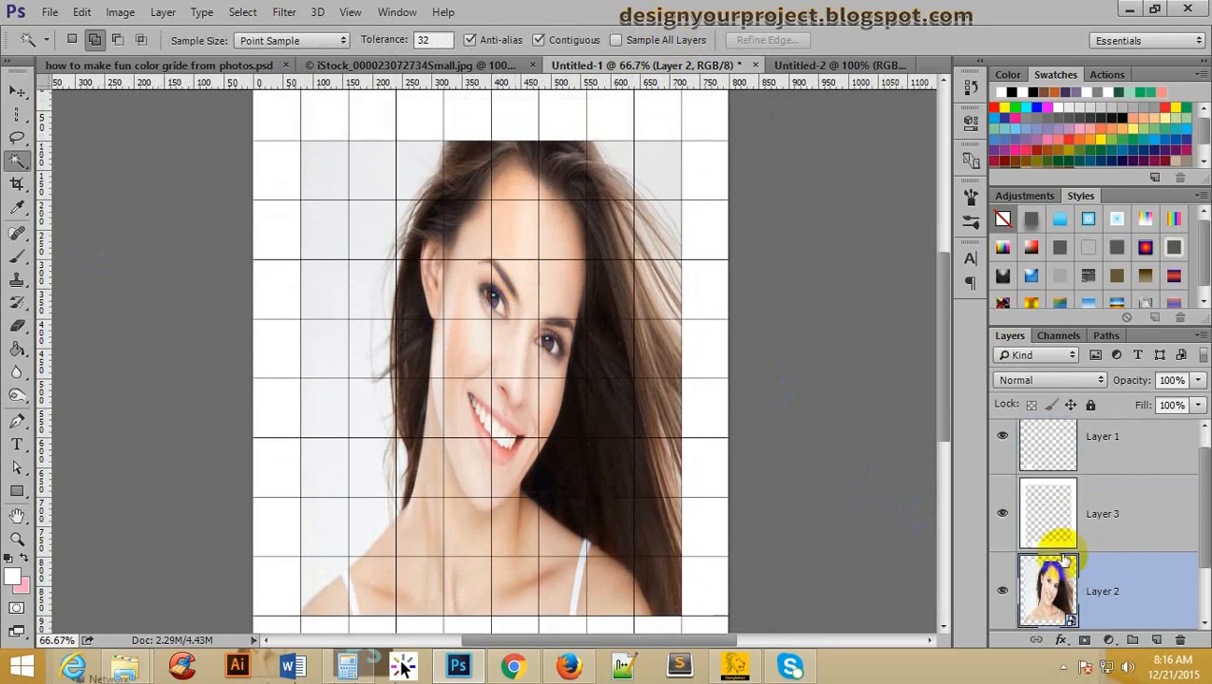
left_click(1047, 444)
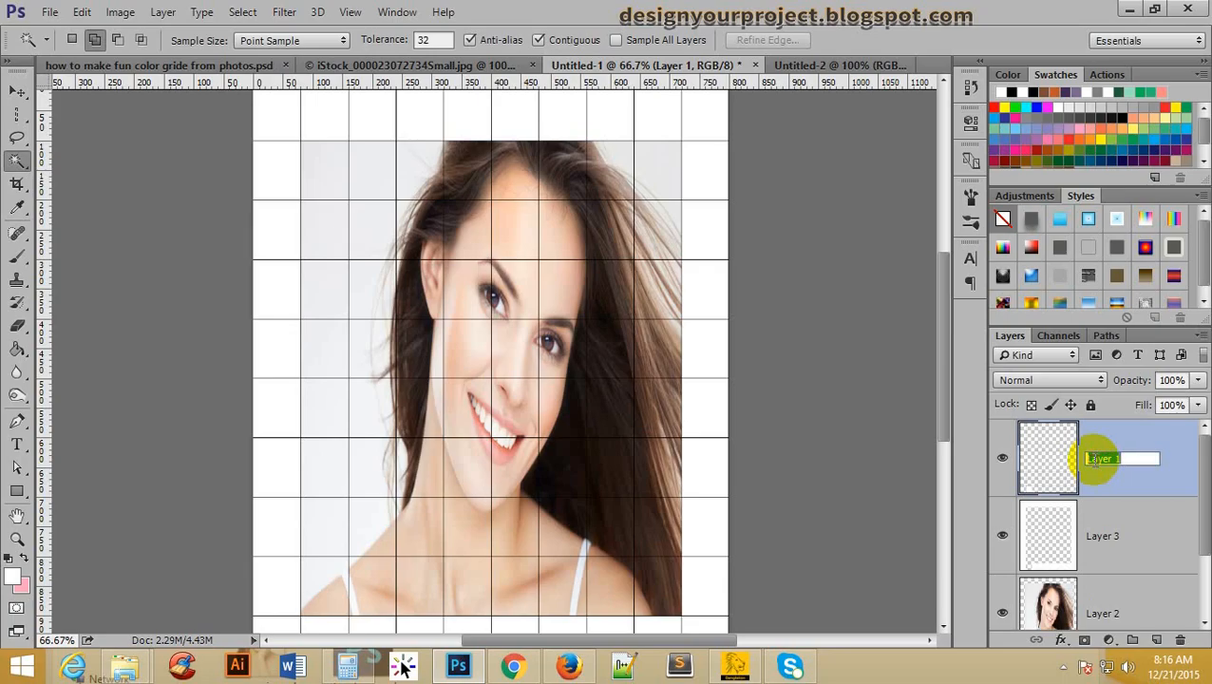
type("gride")
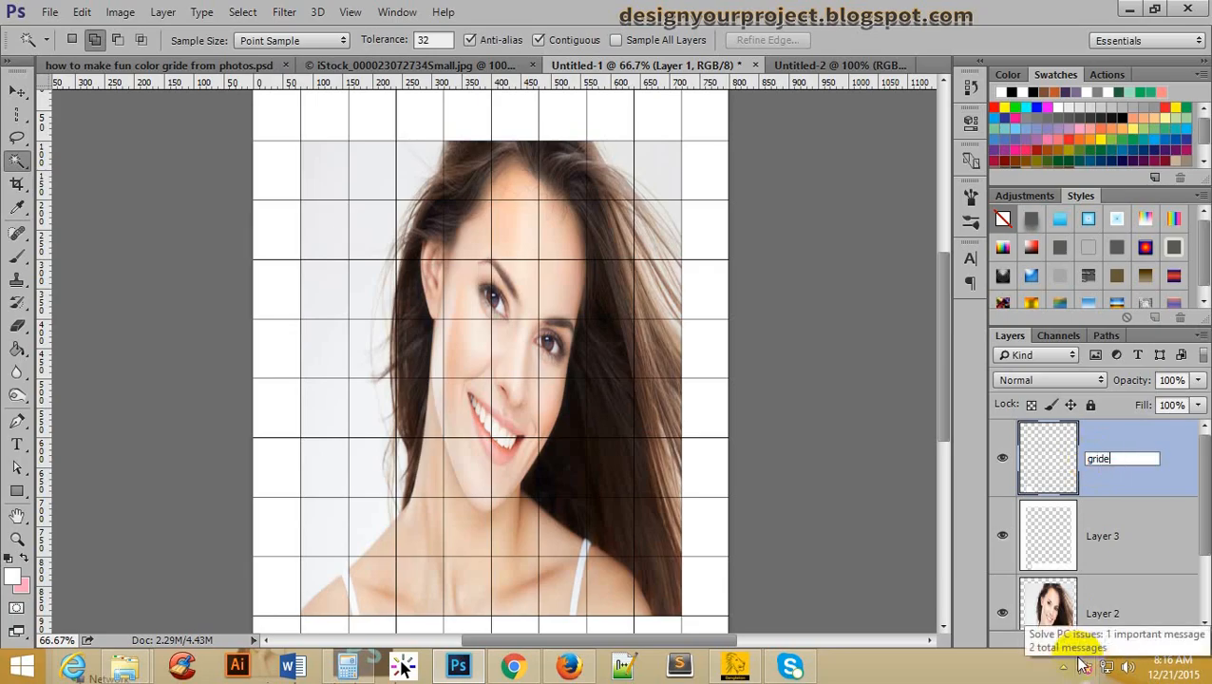
left_click(1048, 459)
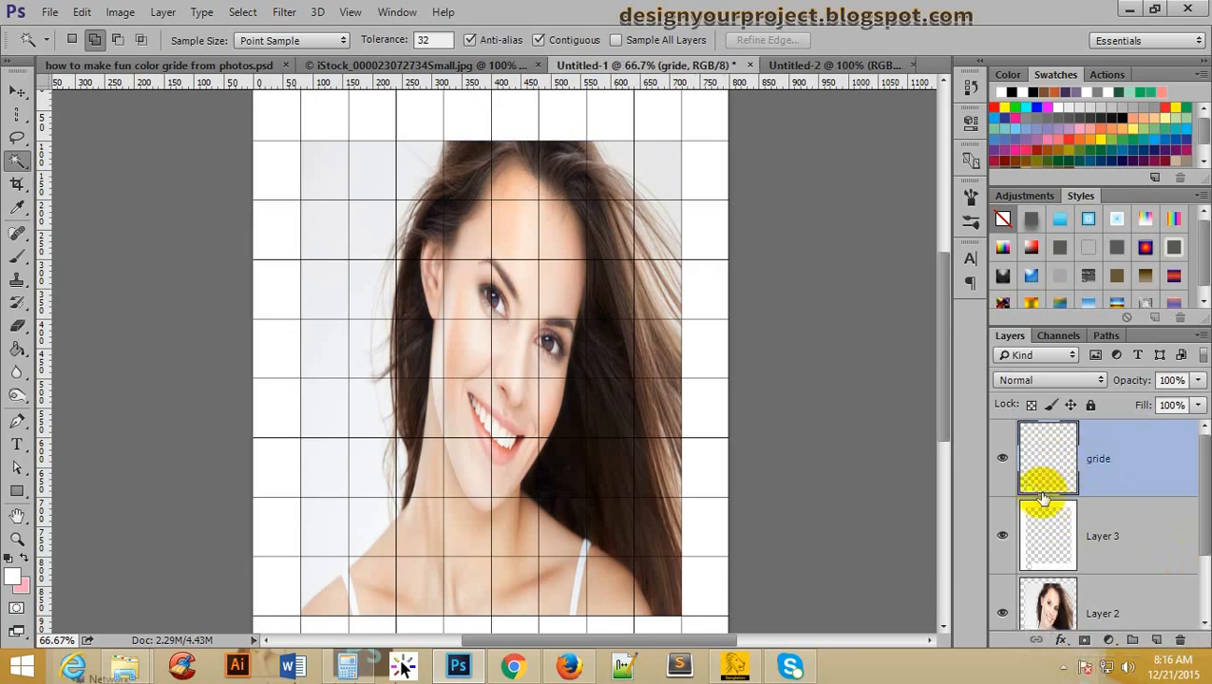
On the gride layer, select three staggered cells in the portrait's upper-left area with the Magic Wand
left_click(1040, 535)
left_click(1041, 465)
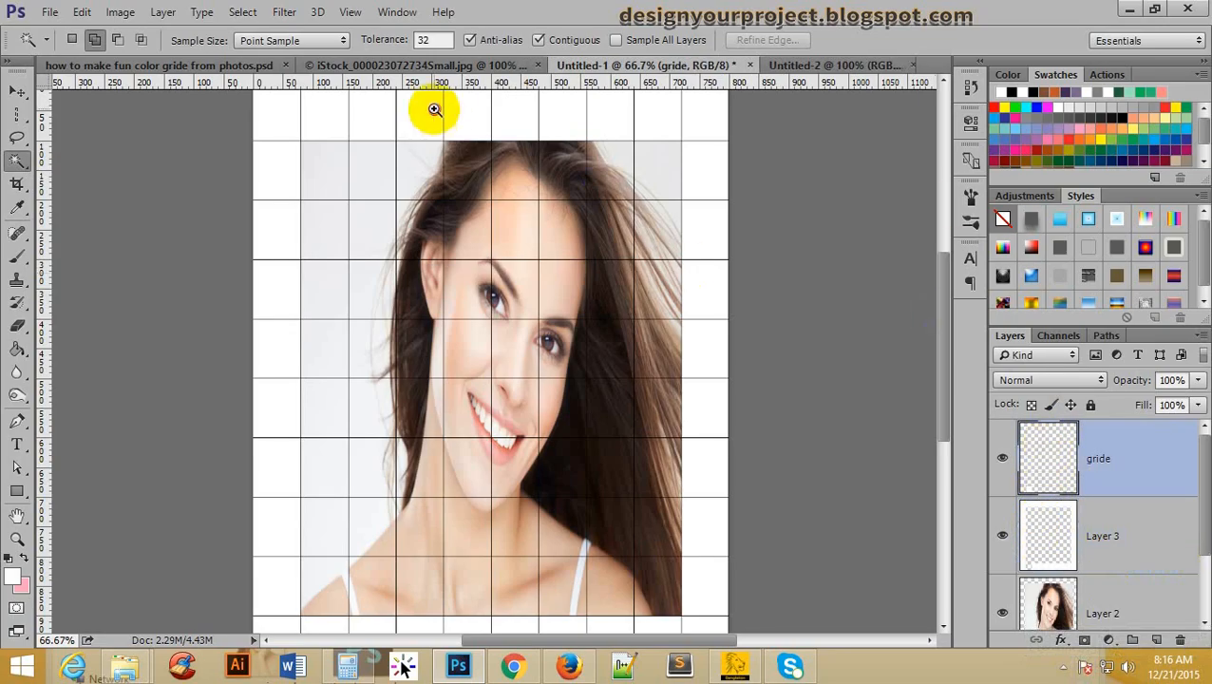
scroll(435, 108, "up", 1)
scroll(609, 214, "down", 1)
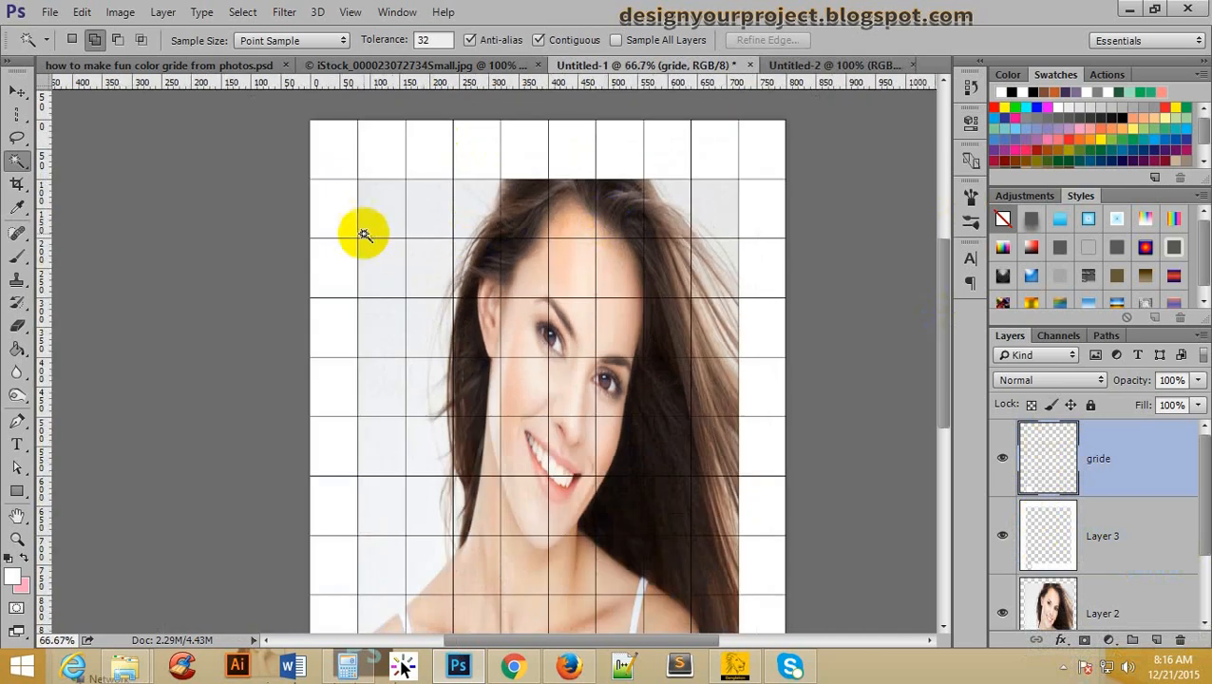
left_click(433, 264)
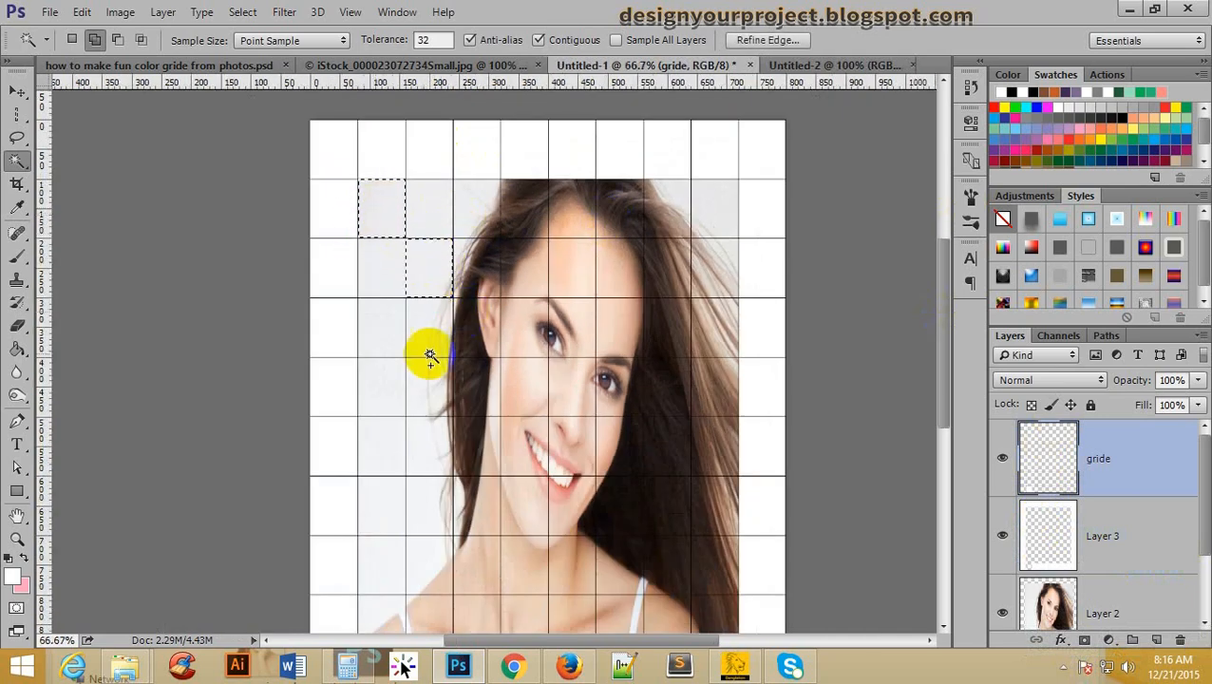
left_click(375, 326)
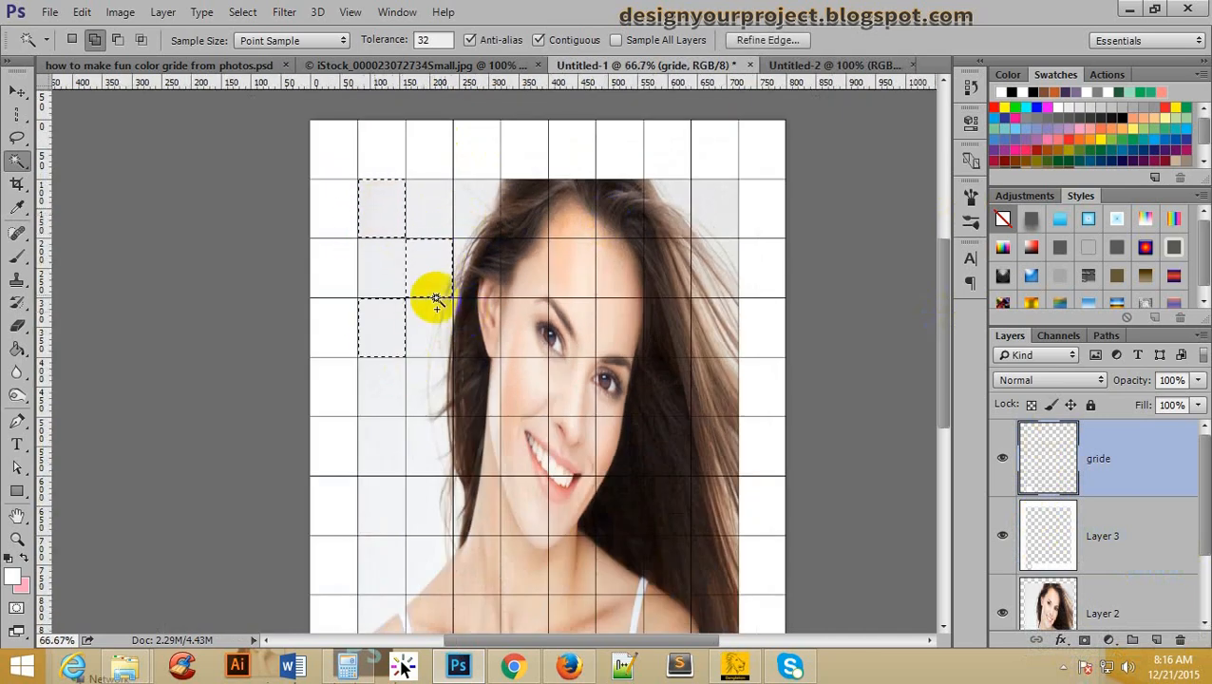
Add four cells over the hair in the portrait's upper-right area to the selection
left_click(662, 202)
left_click(730, 330)
left_click(657, 330)
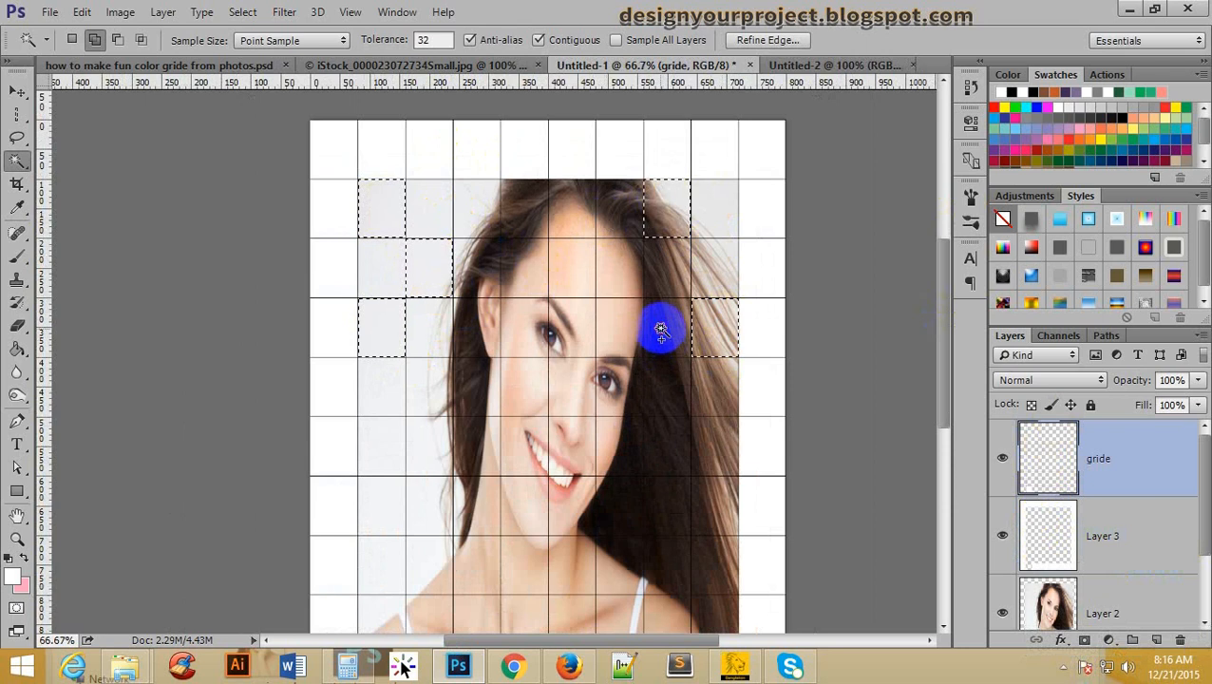
left_click(717, 257)
scroll(535, 347, "down", 1)
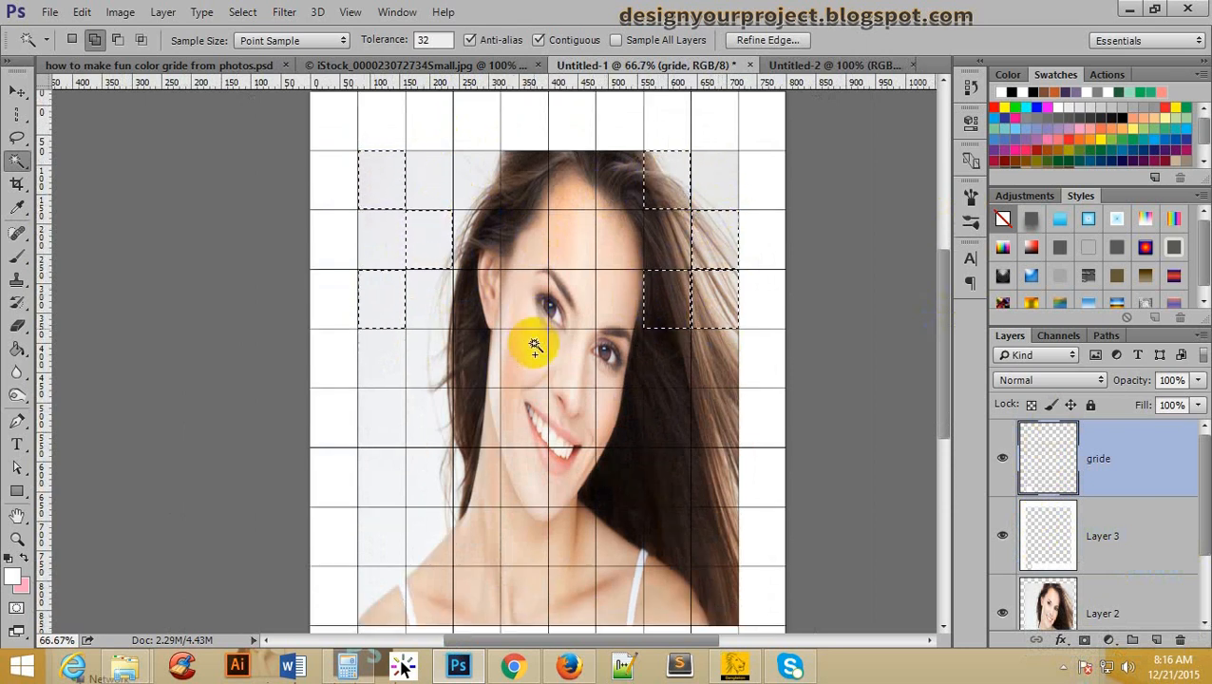
Add the lower-left corner cell of the portrait and two stacked cells over the neck and shoulder to the selection
scroll(535, 347, "down", 3)
left_click(389, 513)
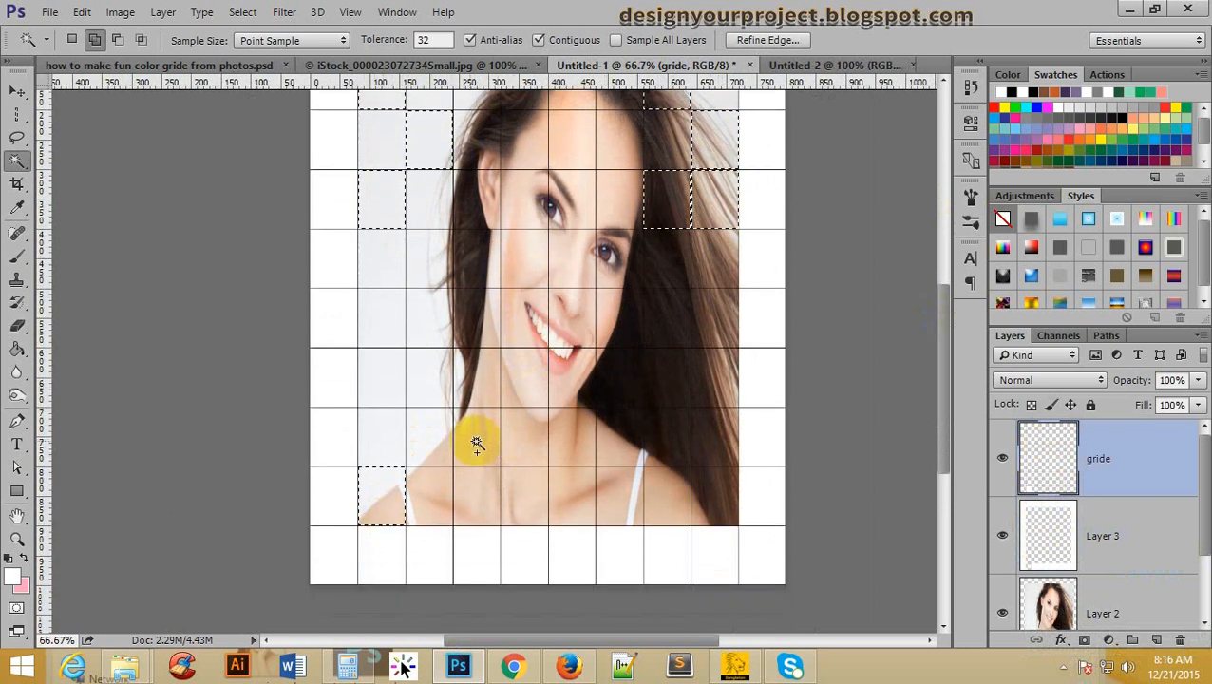
left_click(473, 446)
left_click(377, 443)
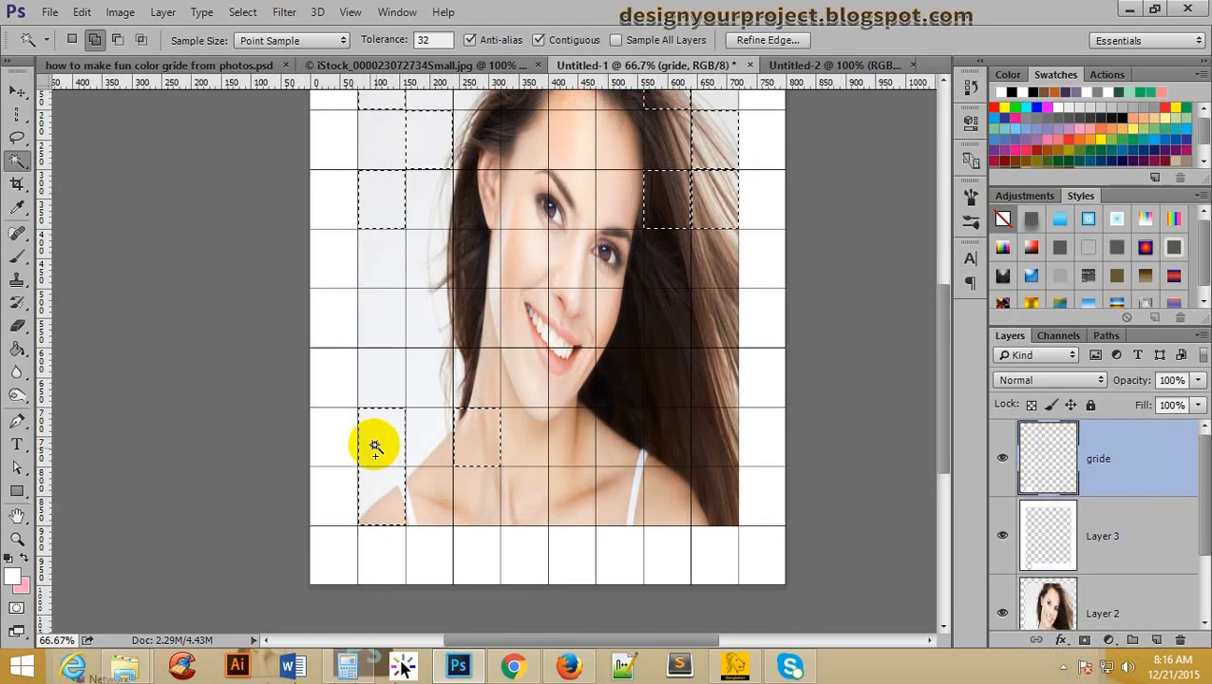
key("ctrl+z")
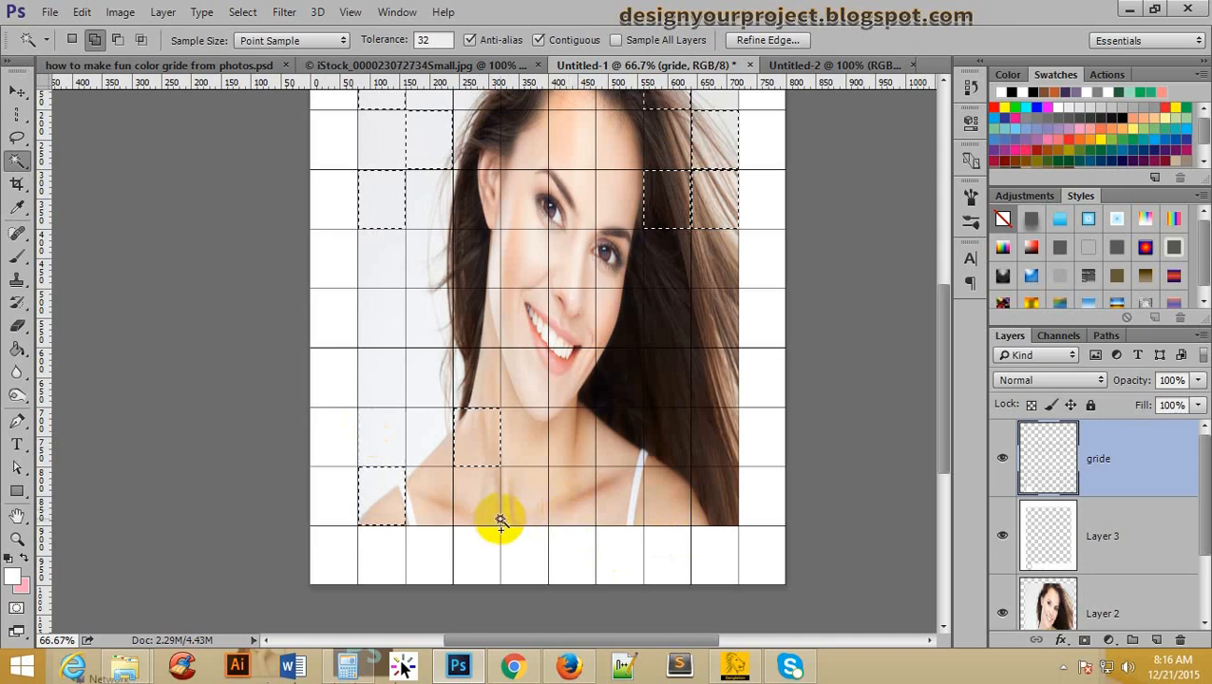
left_click(472, 506)
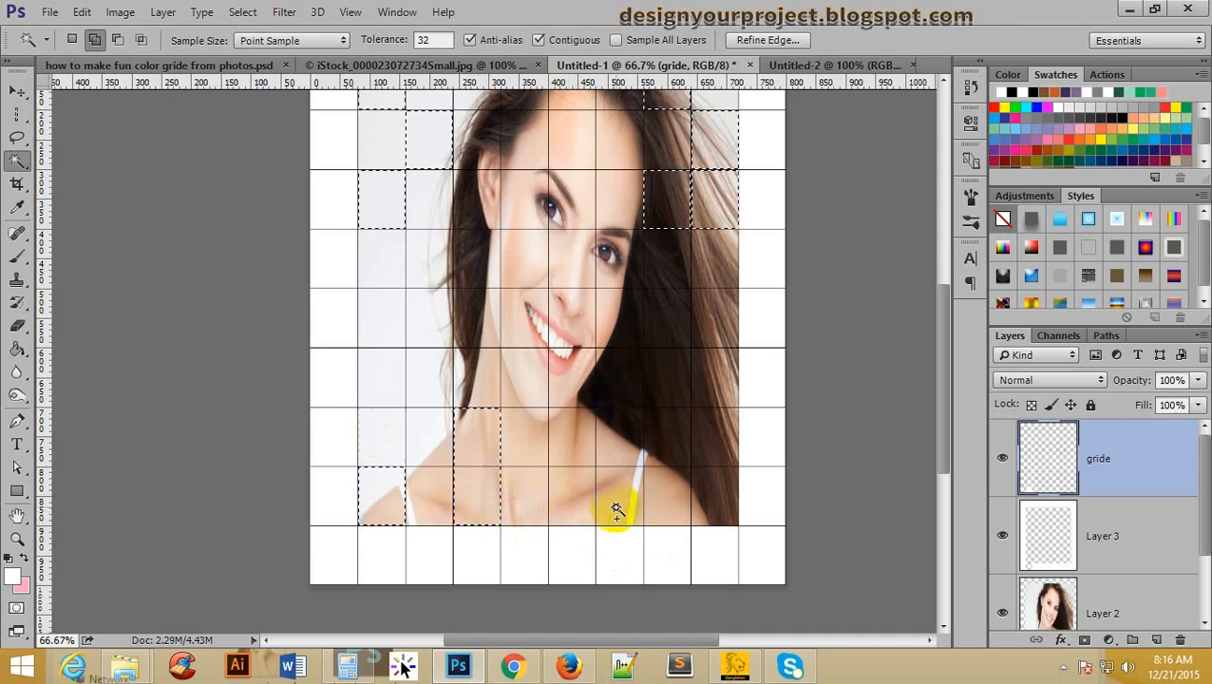
Add three staggered cells in the portrait's lower-right area to the selection
left_click(701, 513)
left_click(660, 427)
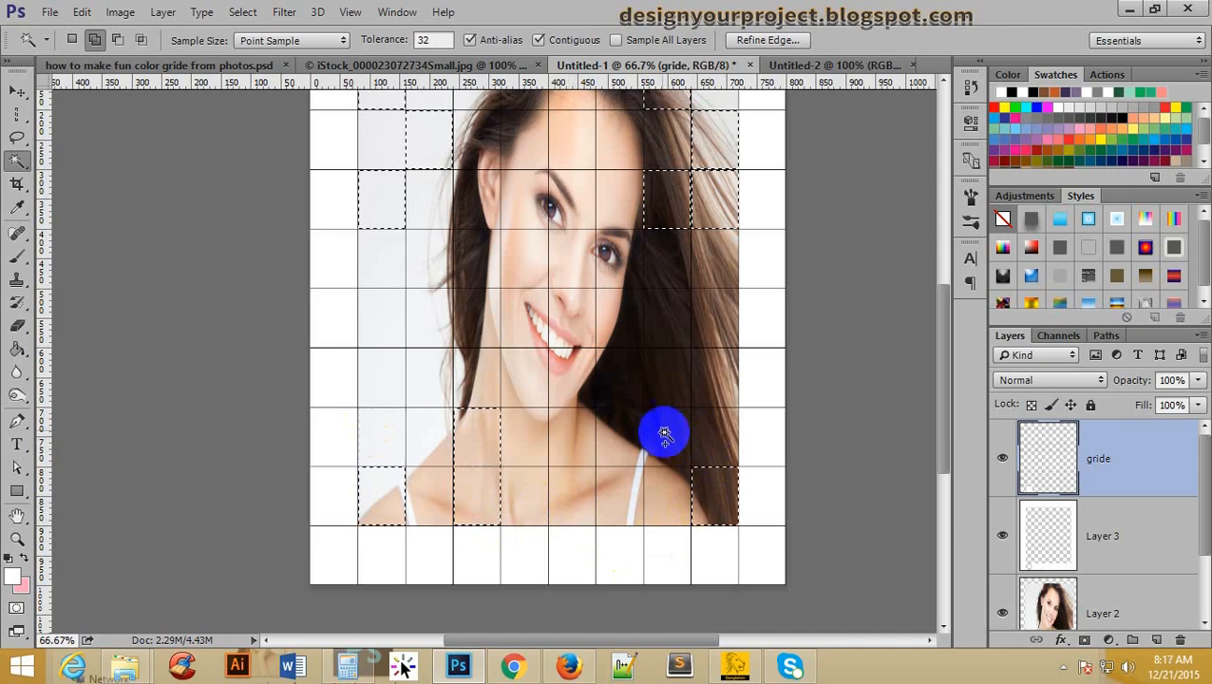
left_click(619, 503)
Add a Hue/Saturation adjustment layer for the selected cells and colorize them with hue 162, saturation 66 and lightness -22
scroll(596, 336, "down", 1)
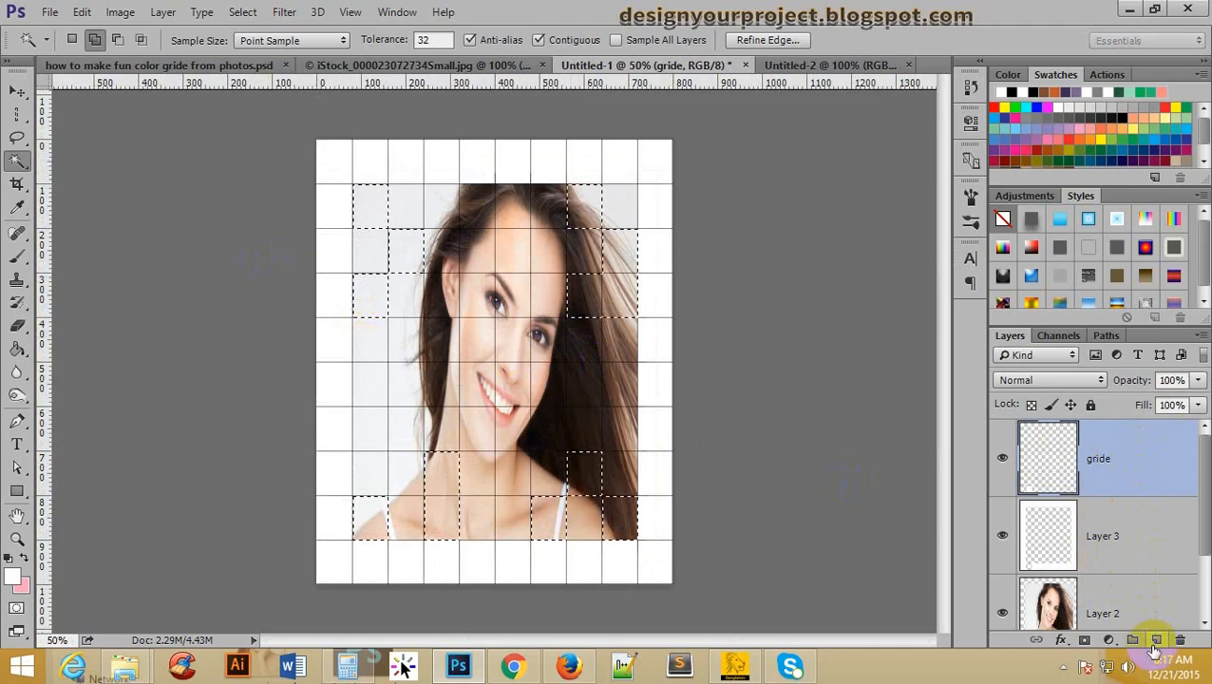
left_click(1108, 640)
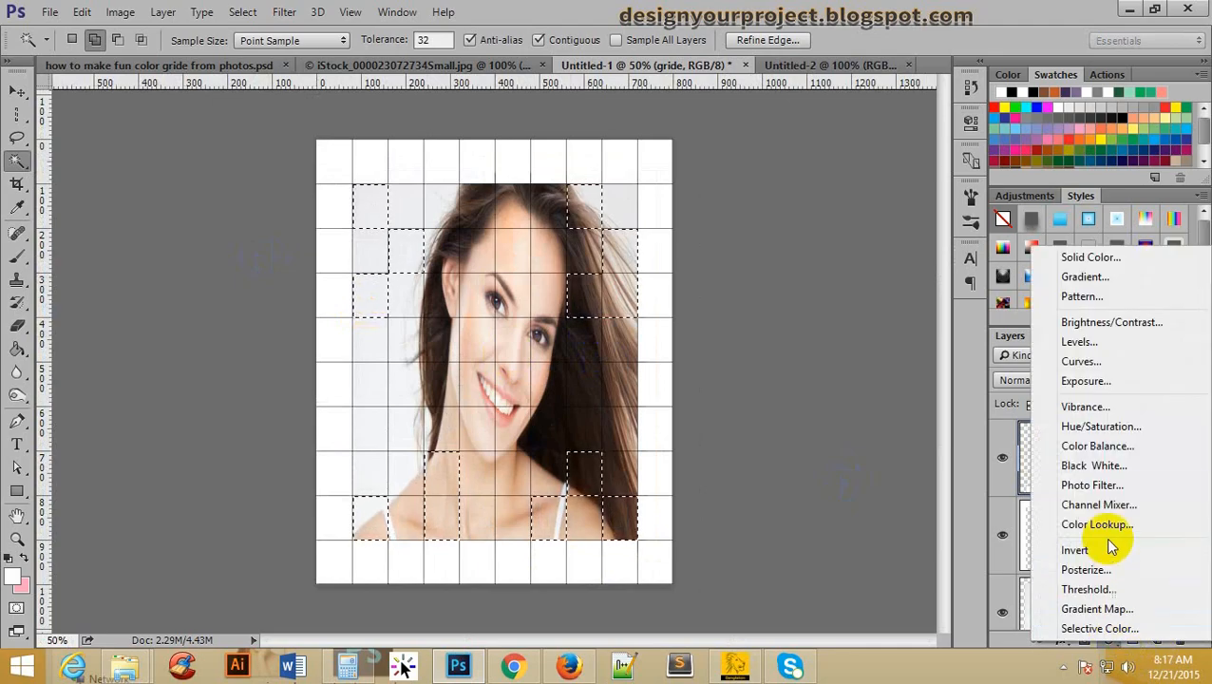
left_click(1116, 426)
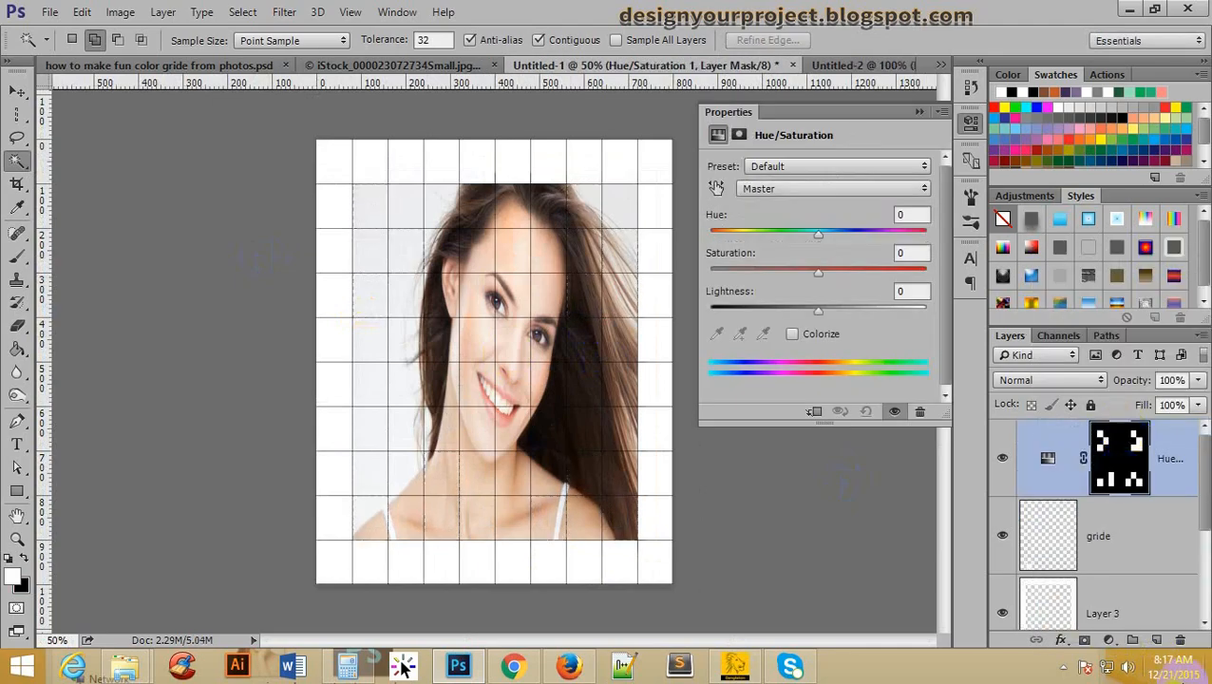
left_click(792, 335)
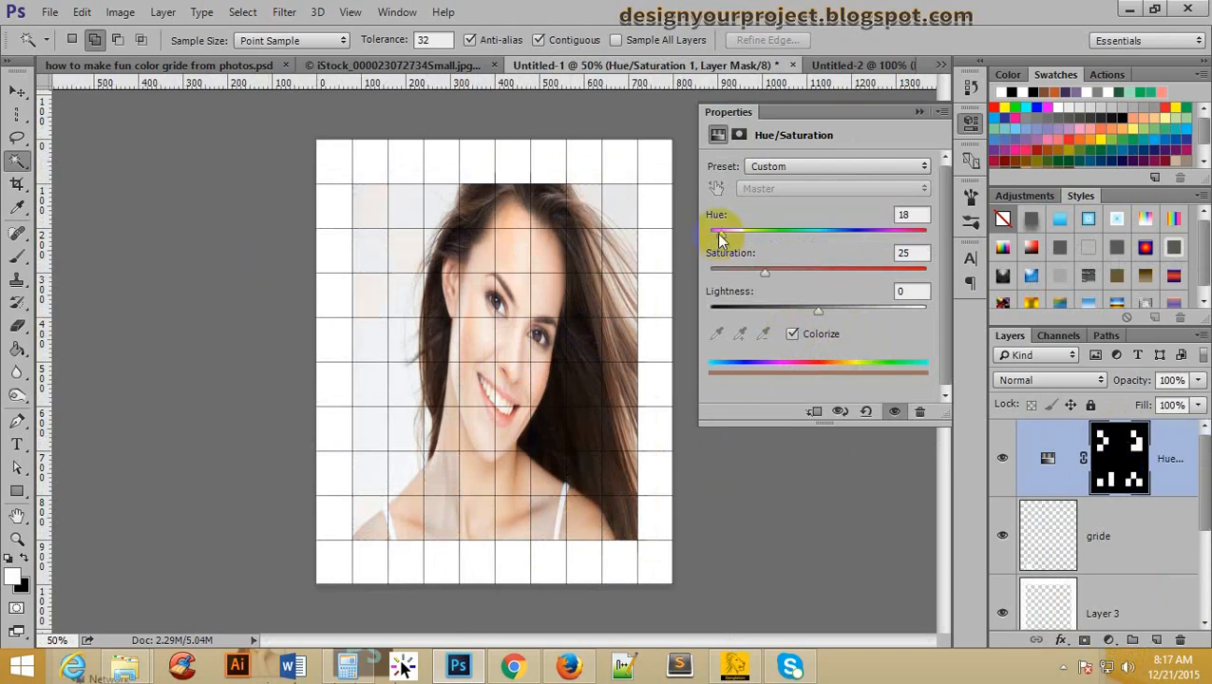
left_click_drag(719, 232, 808, 236)
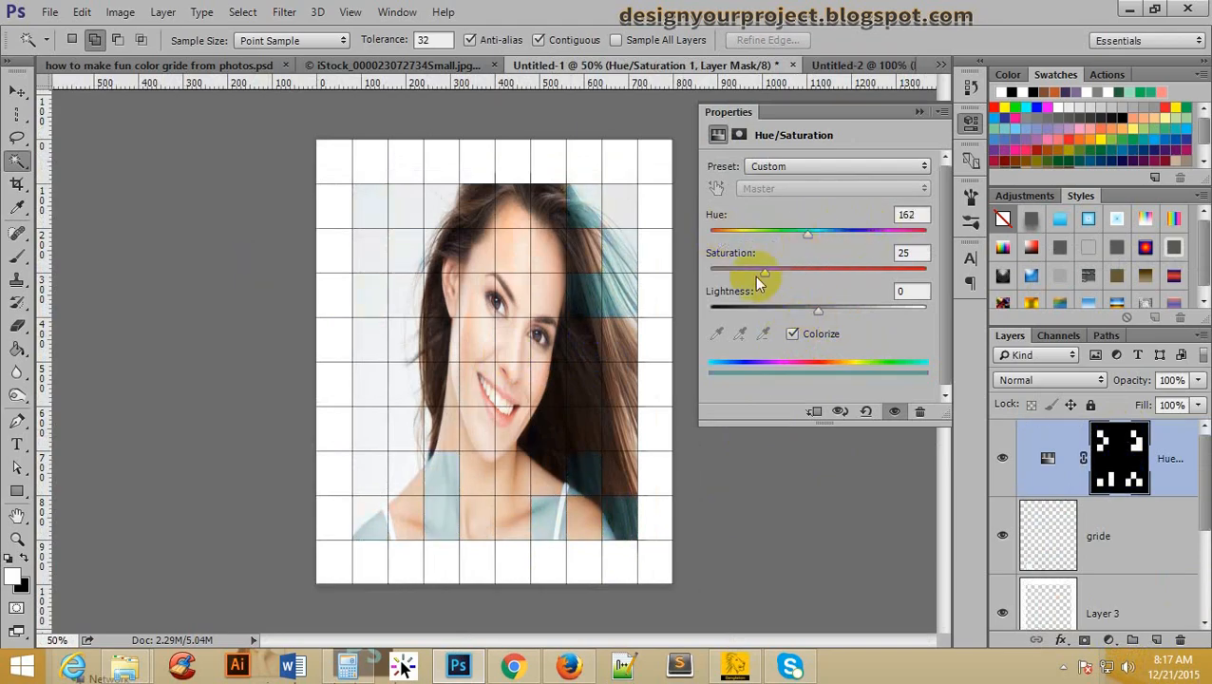
left_click_drag(765, 270, 858, 269)
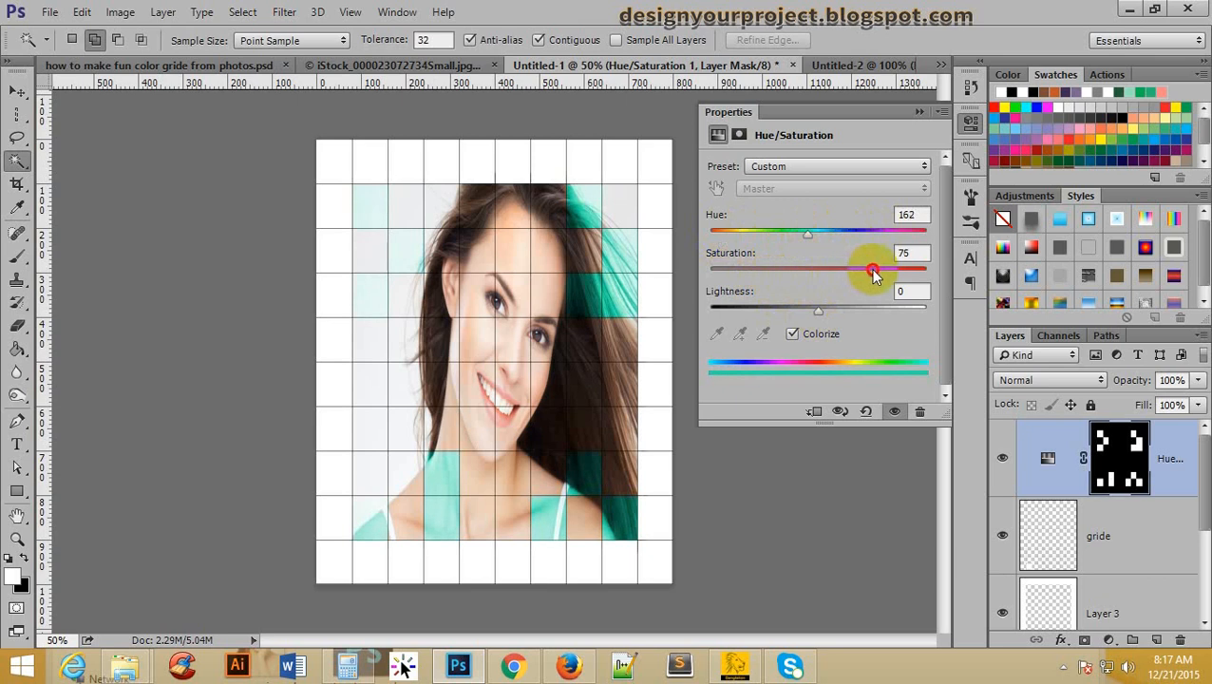
left_click_drag(821, 311, 807, 311)
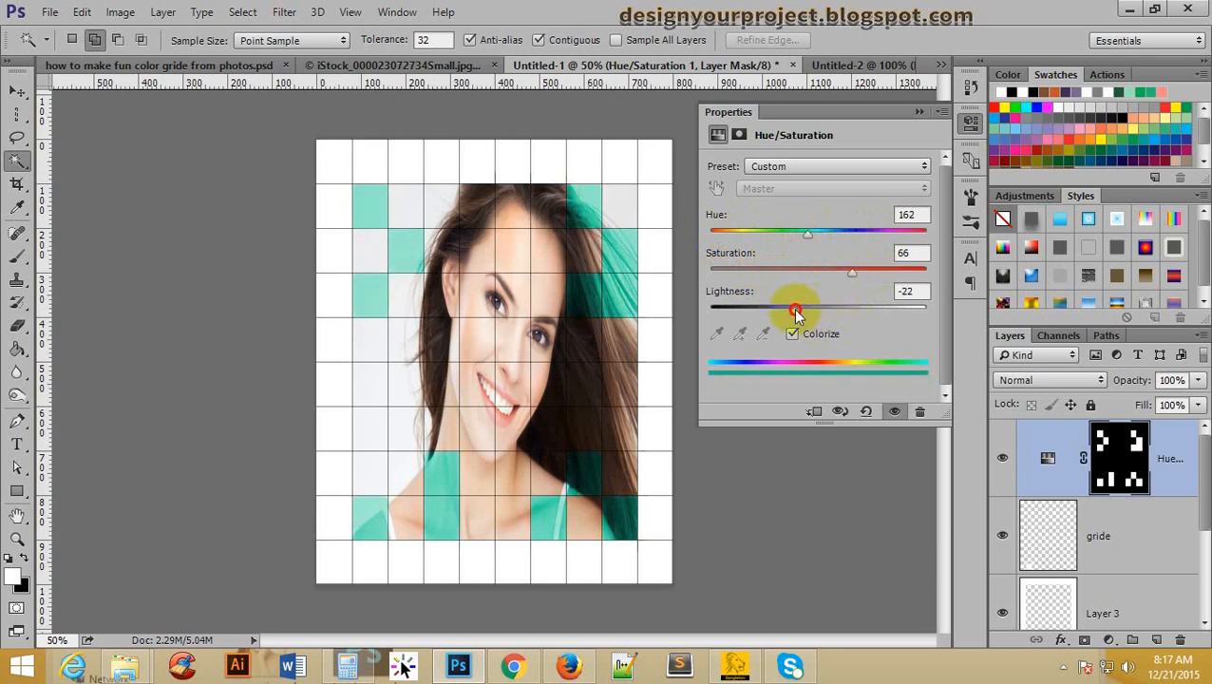
left_click(918, 114)
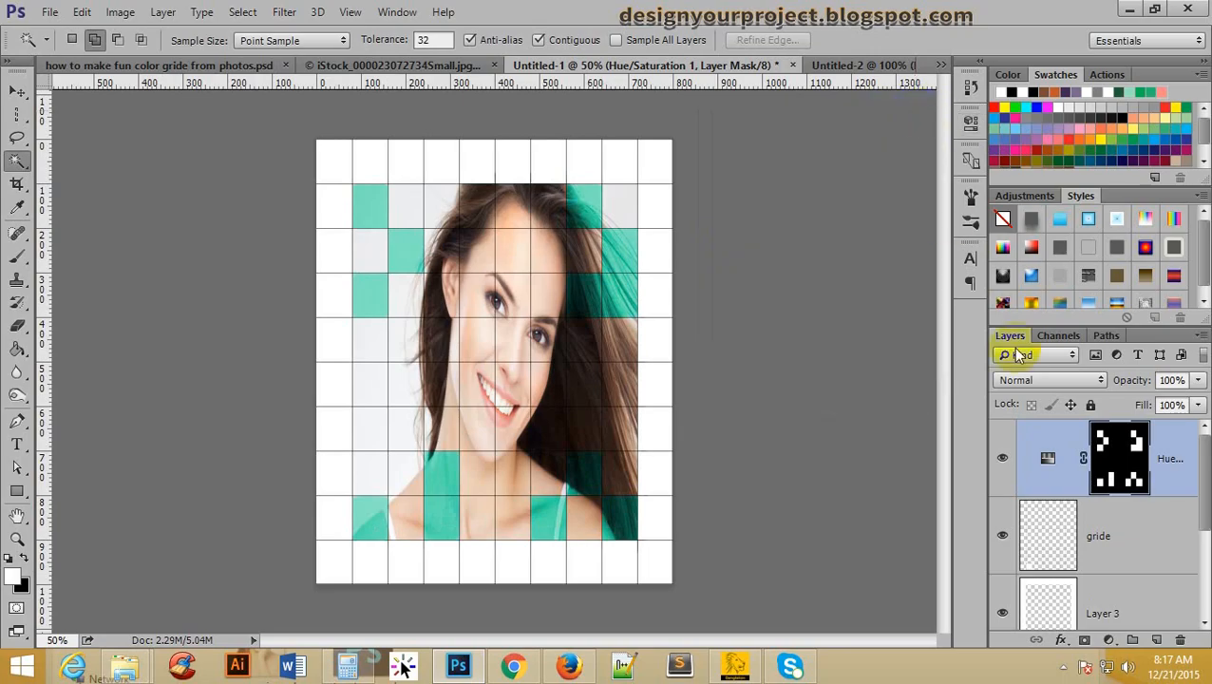
Set the green Hue/Saturation layer's blend mode to Color and place it beneath the gride layer, leaving gride as the active layer
left_click(1049, 380)
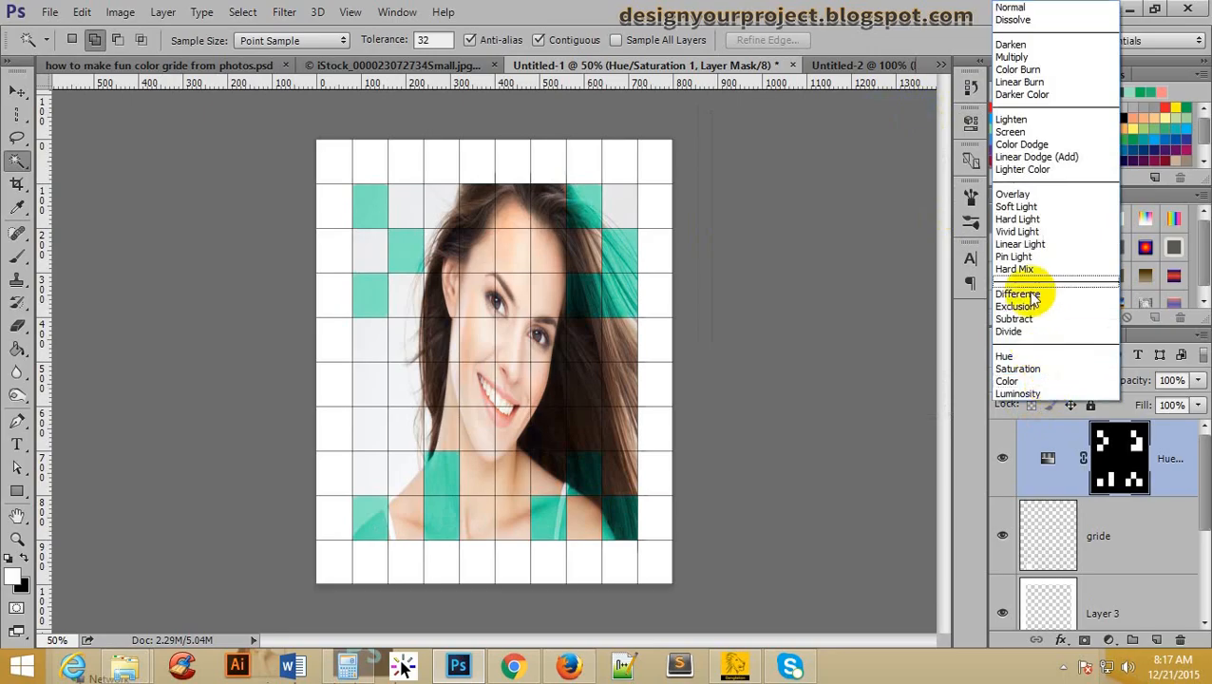
left_click(1009, 381)
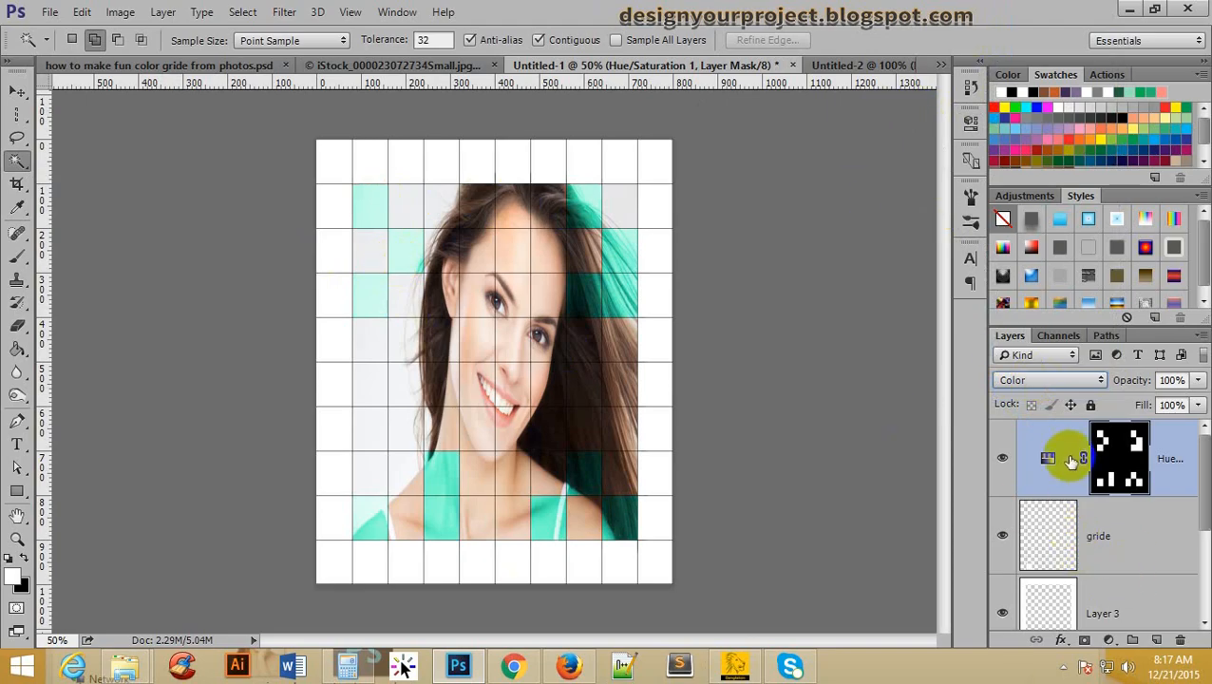
left_click_drag(1074, 460, 1062, 600)
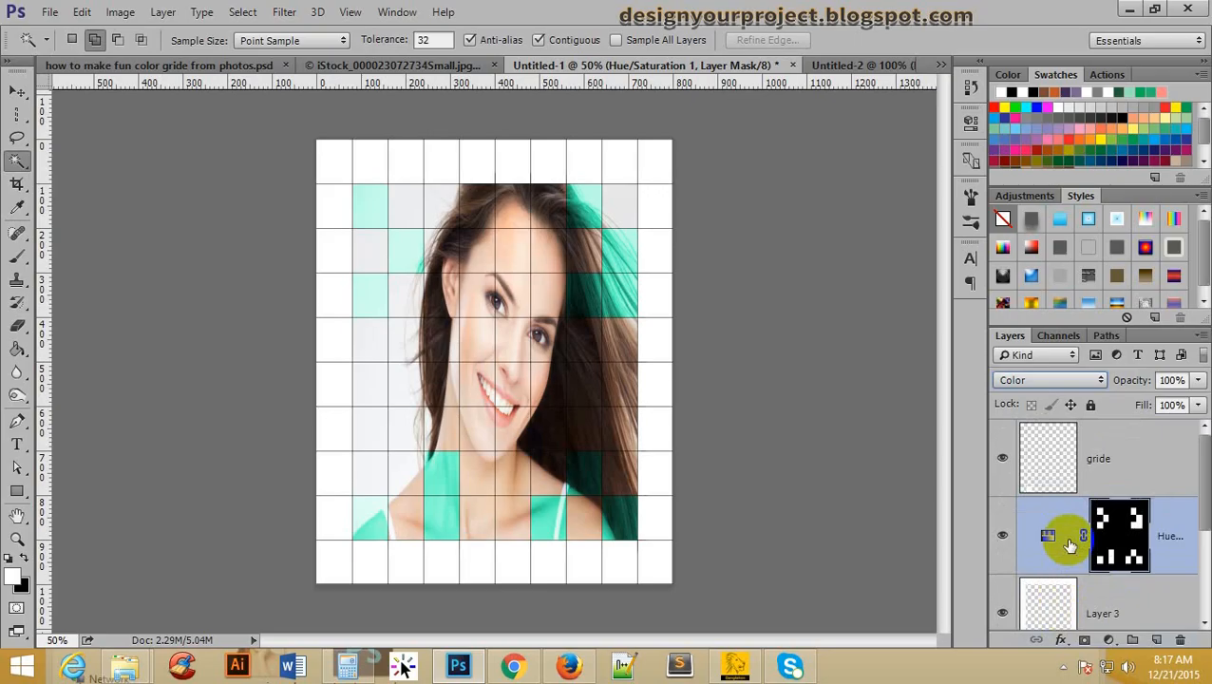
left_click(1067, 452)
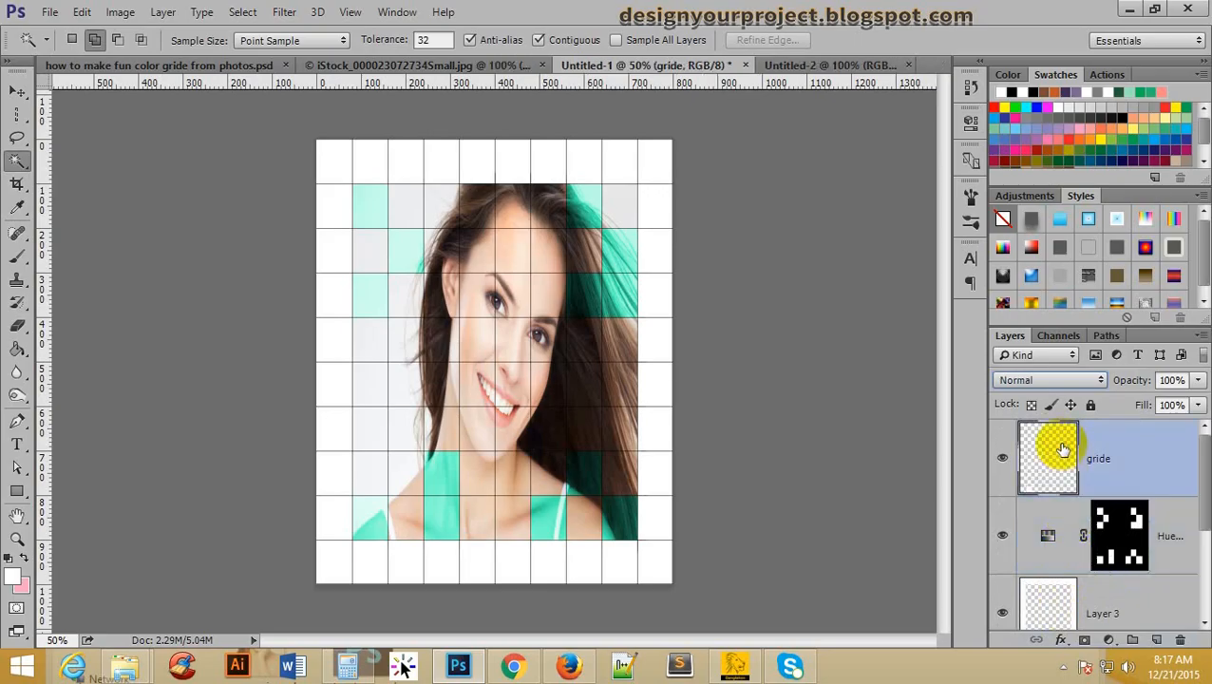
left_click(411, 211)
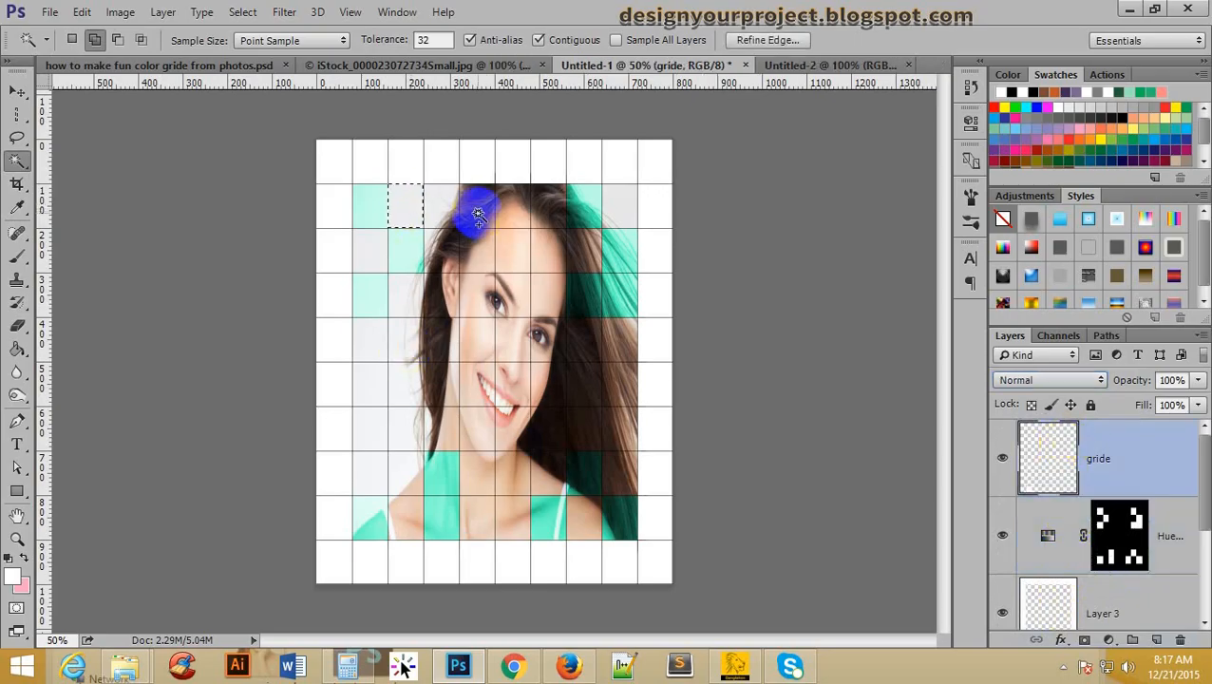
left_click(482, 216)
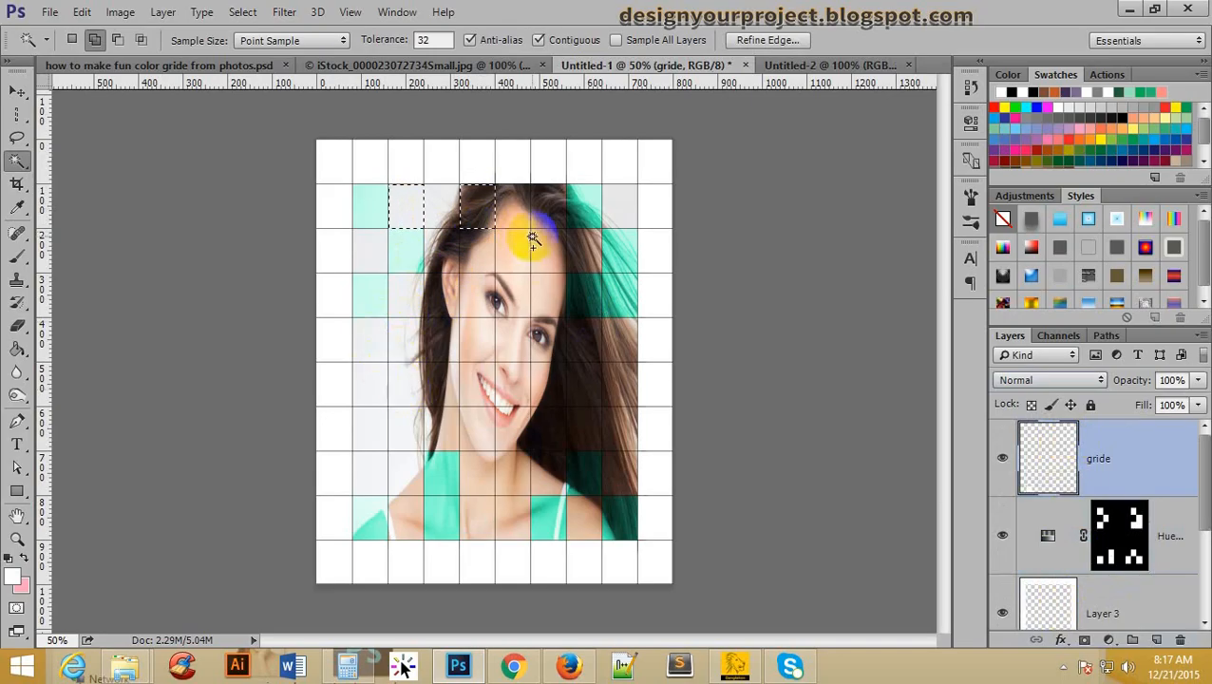
key("ctrl+d")
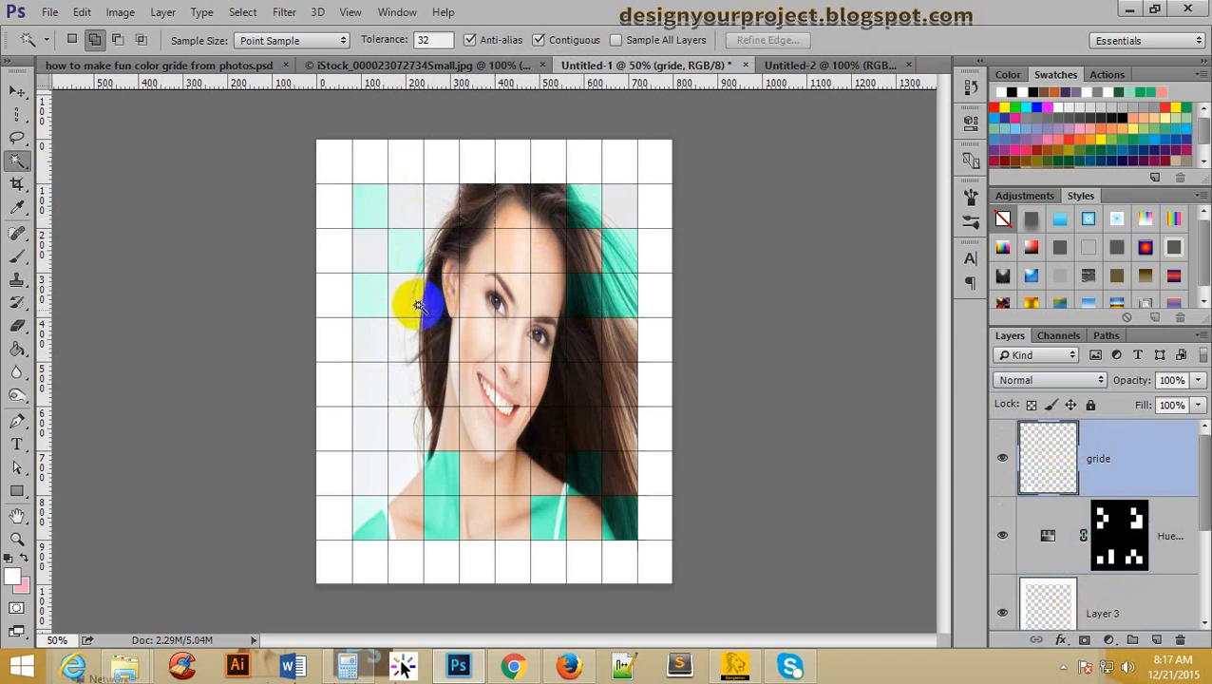
Select seven scattered uncoloured cells in the fourth to seventh rows of the portrait, from the background across the face to the hair
left_click(402, 342)
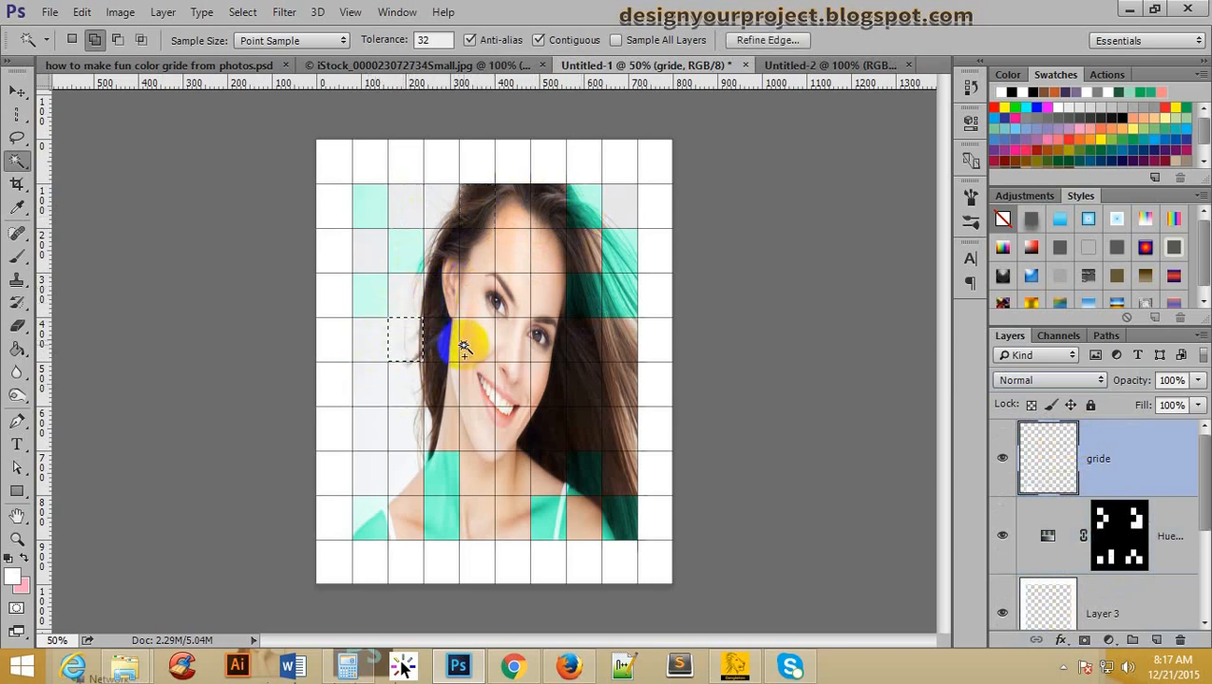
left_click(587, 345)
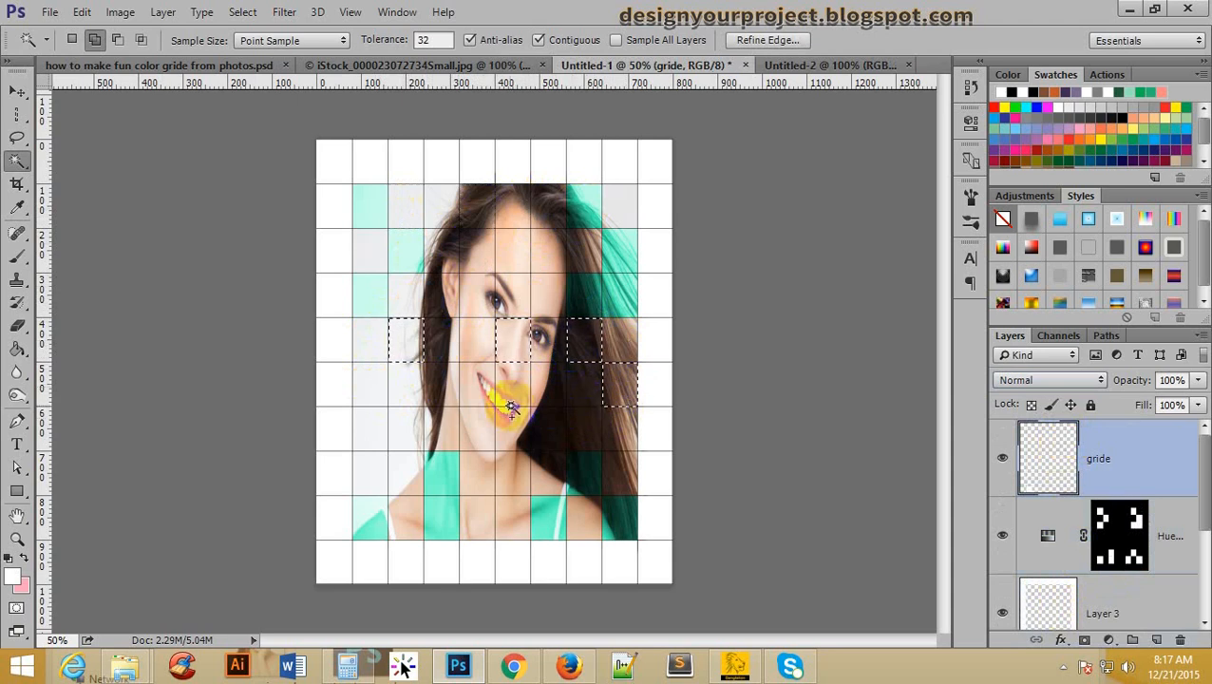
left_click(518, 438)
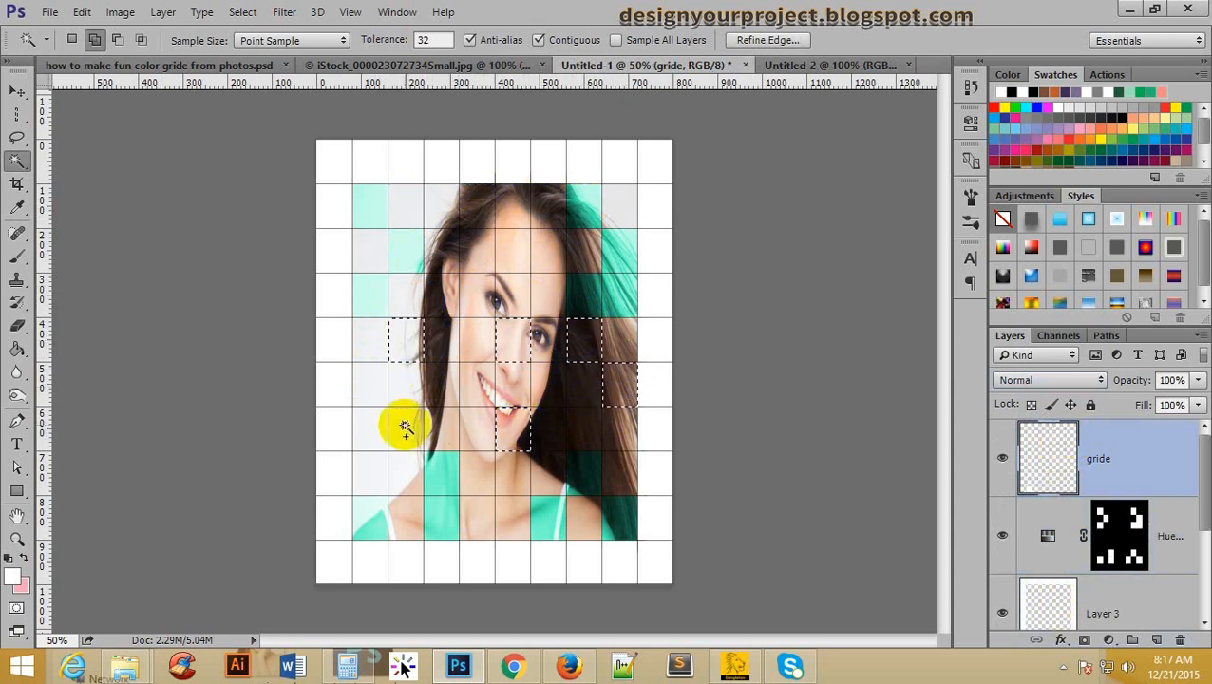
left_click(402, 428)
left_click(373, 475)
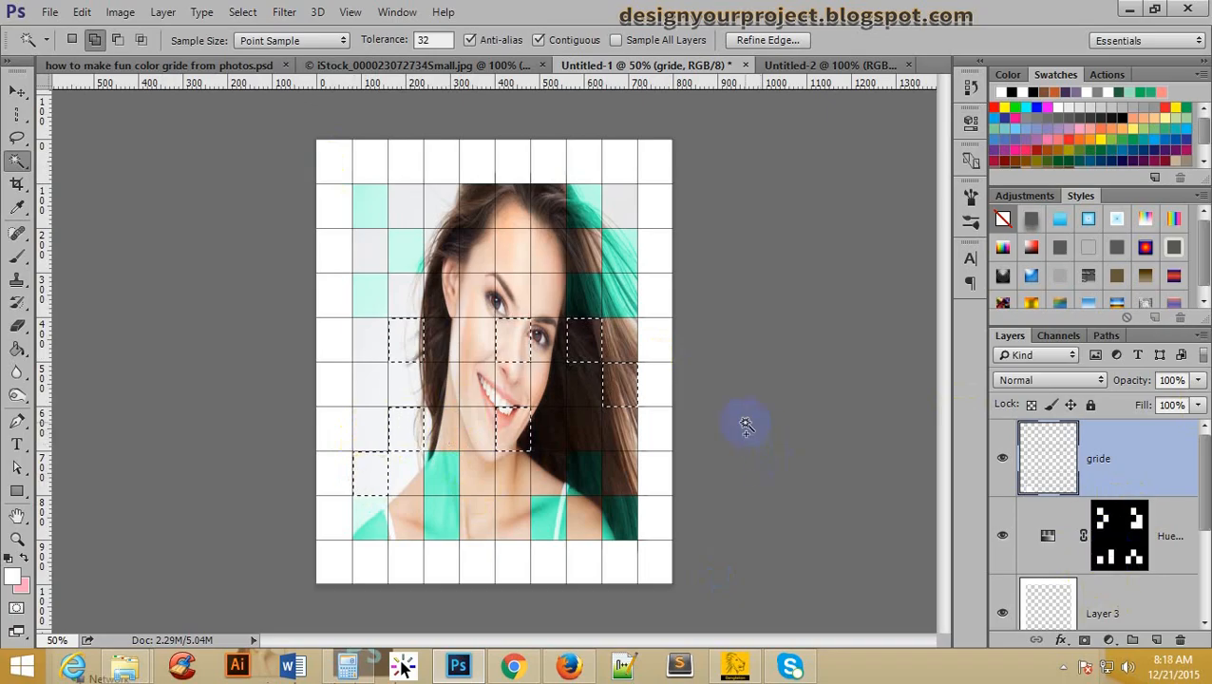
Add the portrait's upper-right corner cell and two stacked cells over the forehead and hairline to the selection
left_click(623, 208)
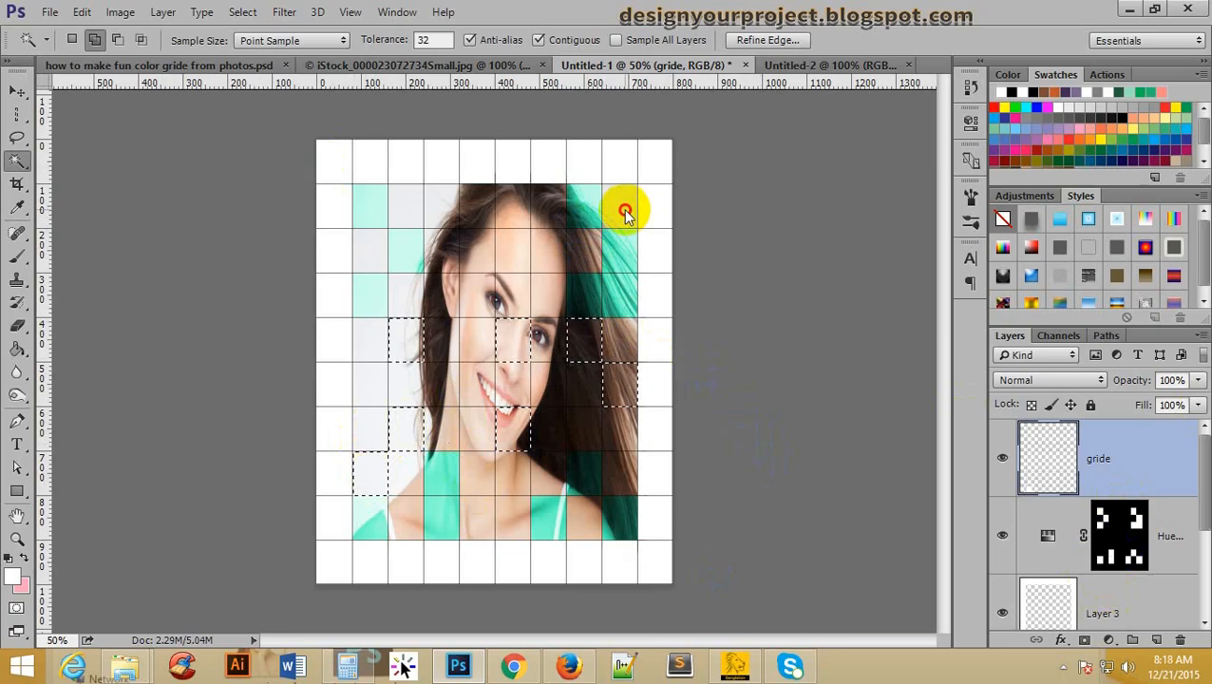
left_click(500, 253)
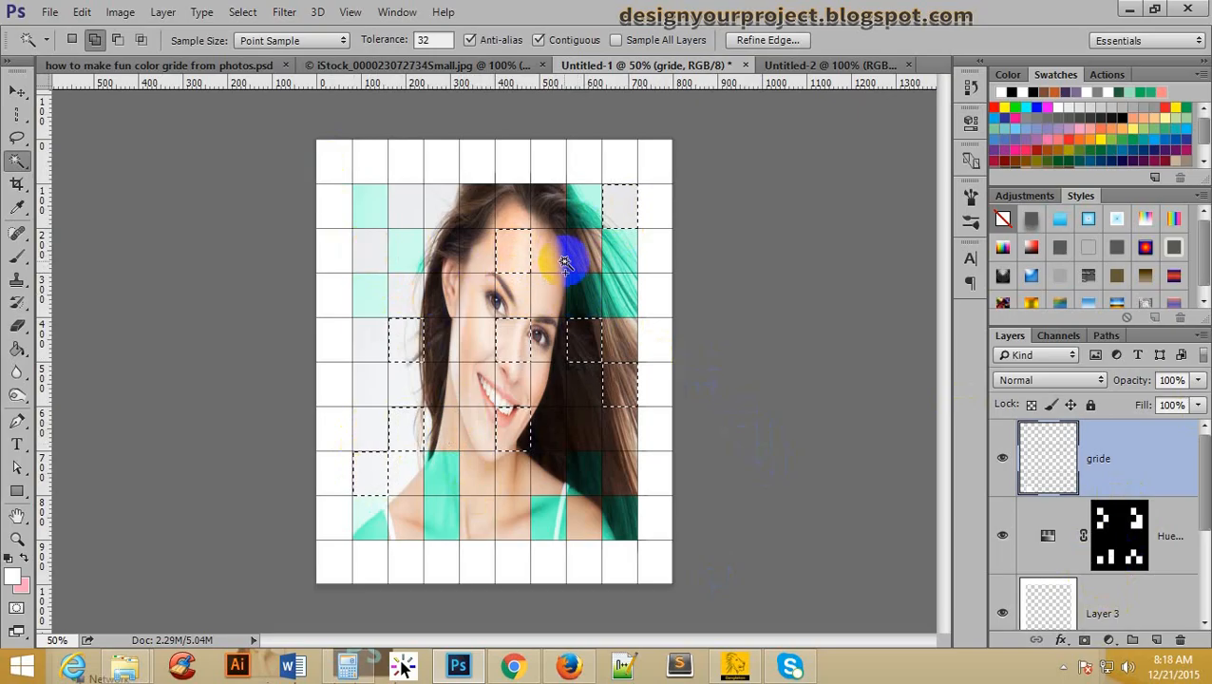
left_click(510, 209)
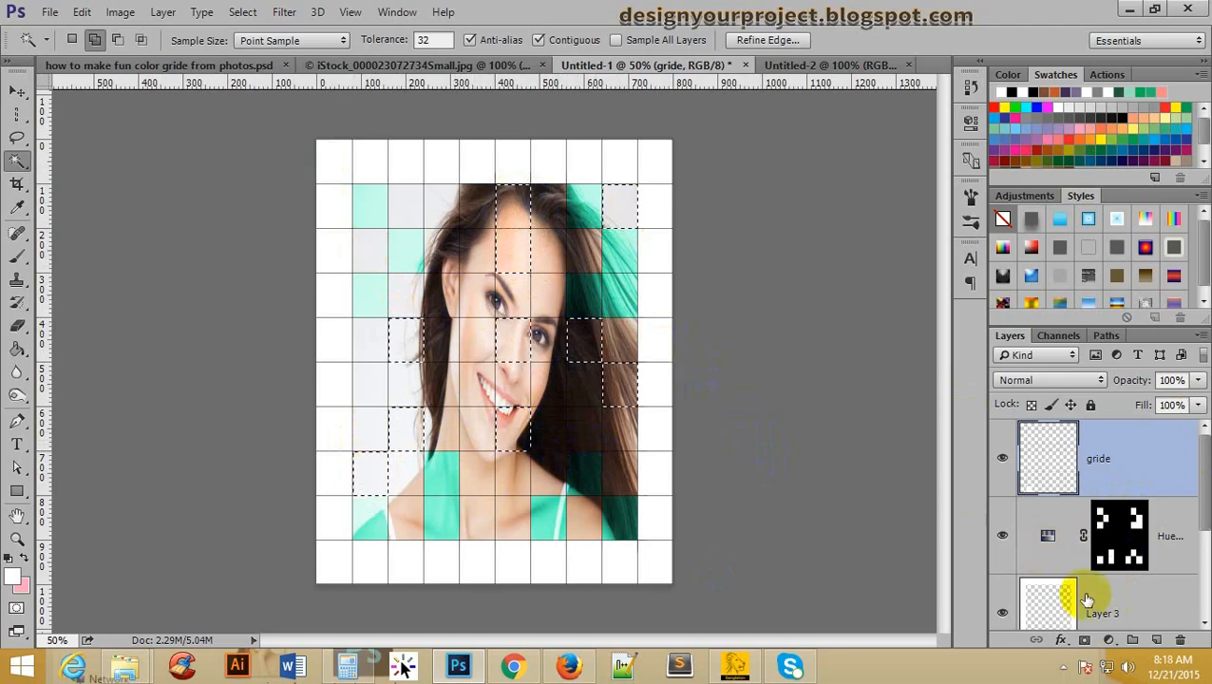
Add a Hue/Saturation adjustment layer for the selected cells, colorizing them purple with raised saturation
left_click(1108, 639)
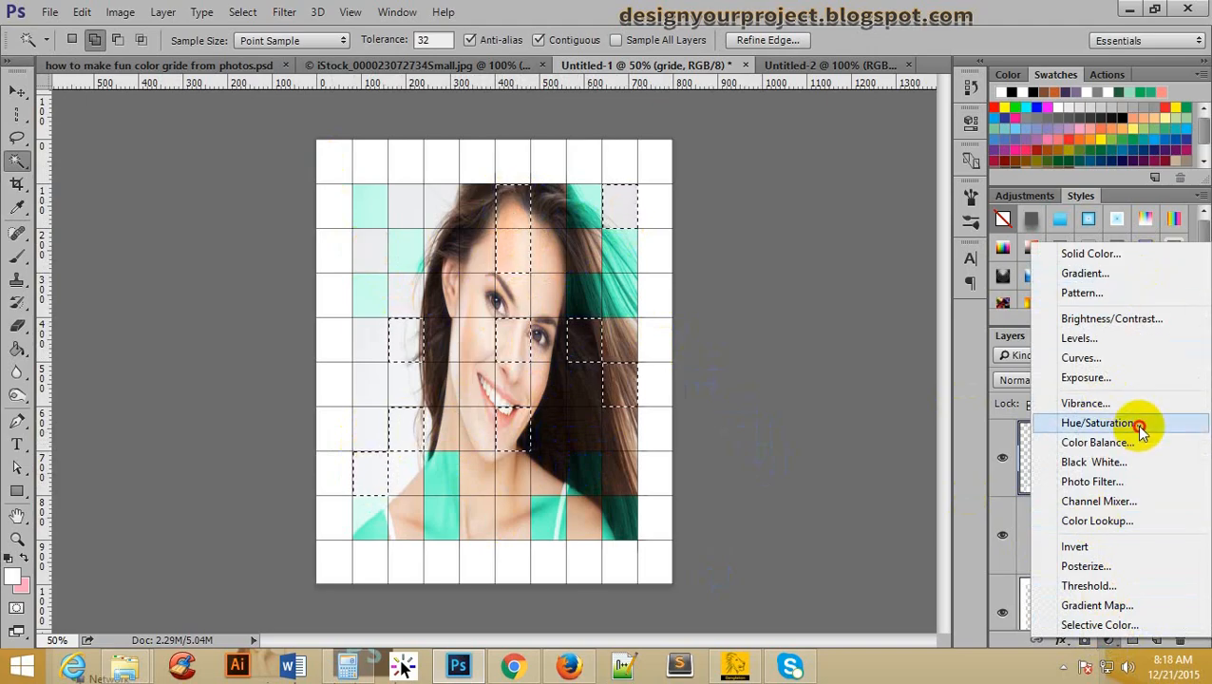
left_click(1102, 423)
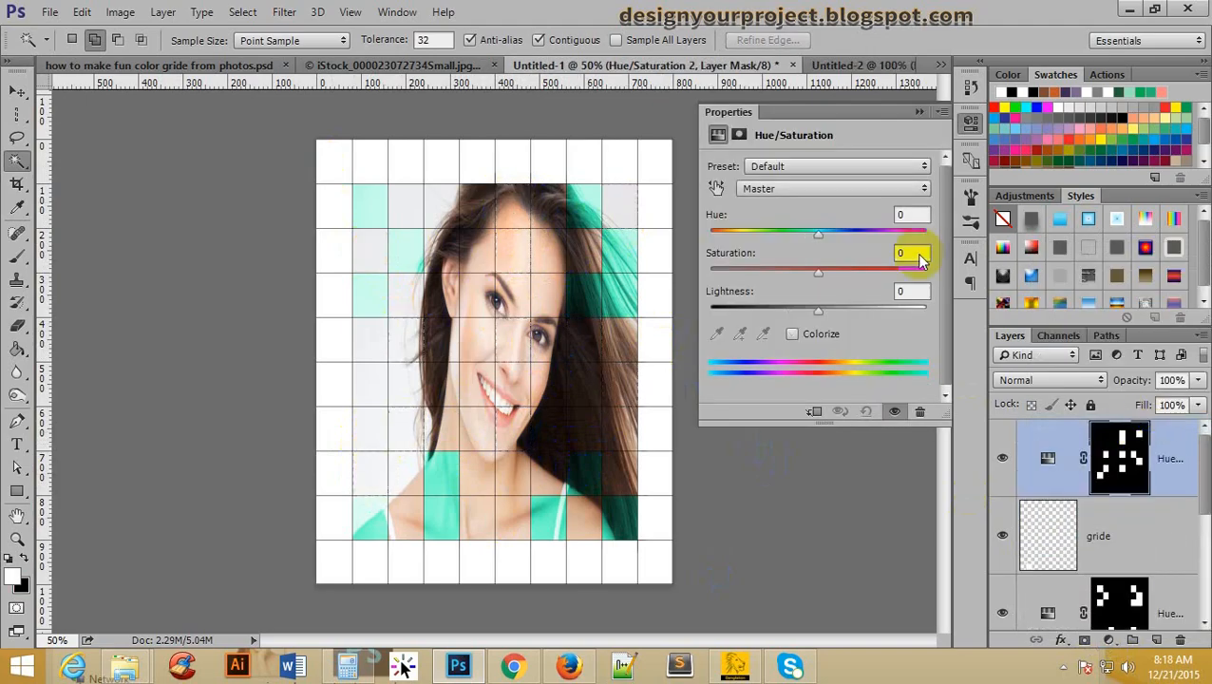
left_click(791, 334)
left_click_drag(714, 234, 852, 246)
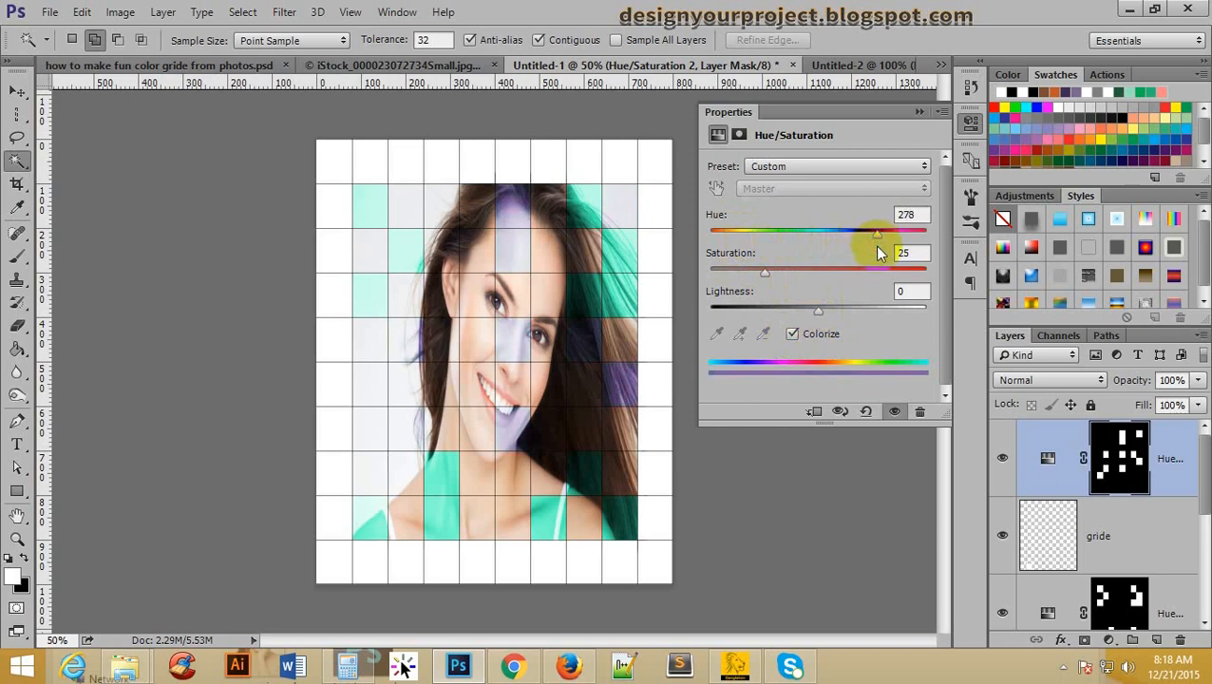
mouse_move(764, 278)
left_mouse_down()
mouse_move(803, 274)
mouse_move(784, 271)
left_mouse_up()
left_click(919, 111)
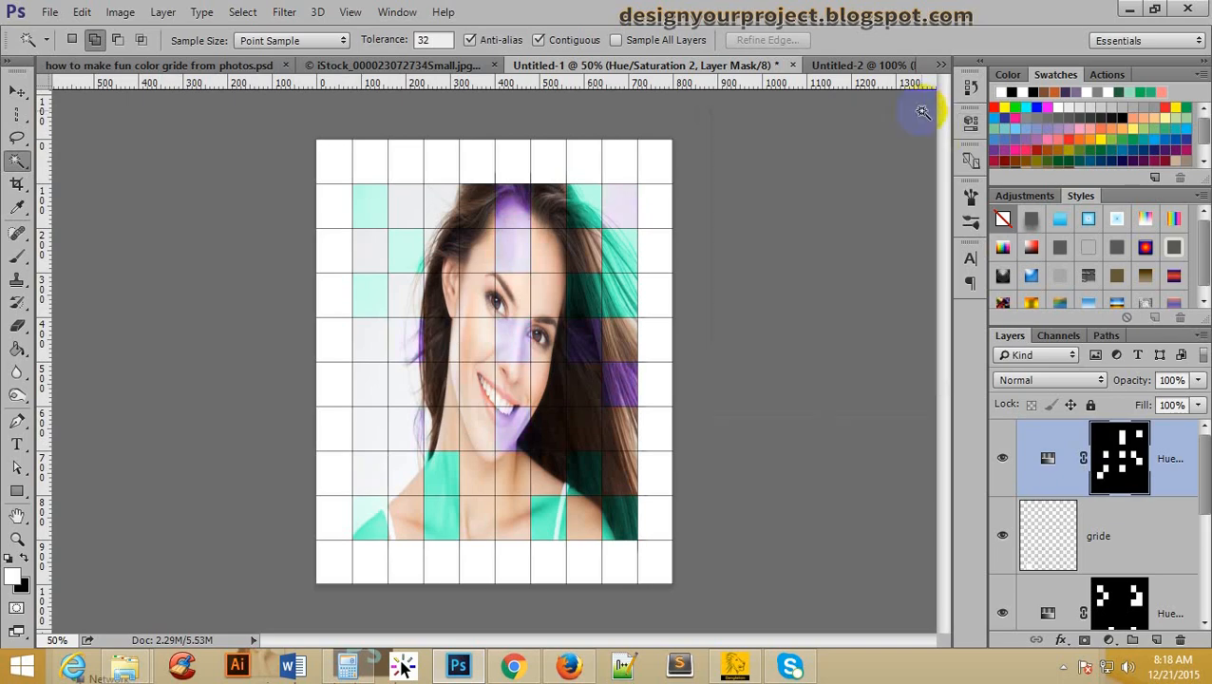
Set the purple Hue/Saturation layer's blend mode to Color and place it beneath the gride layer, leaving gride as the active layer
left_click(1026, 381)
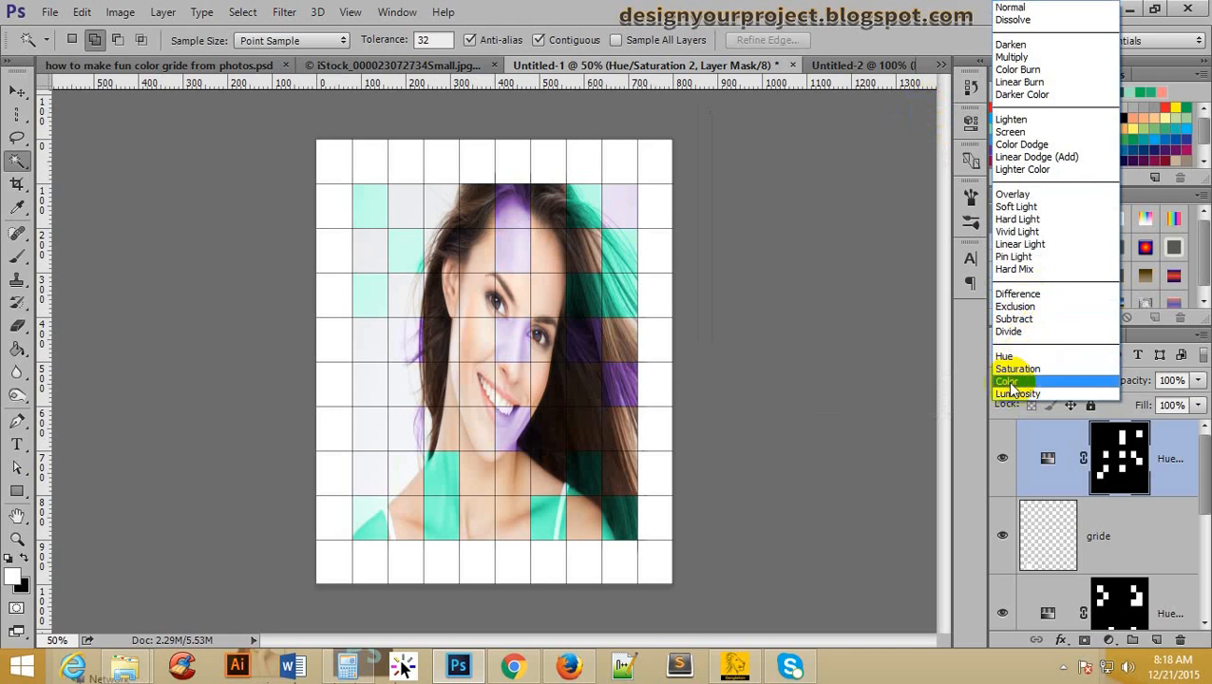
left_click(1009, 382)
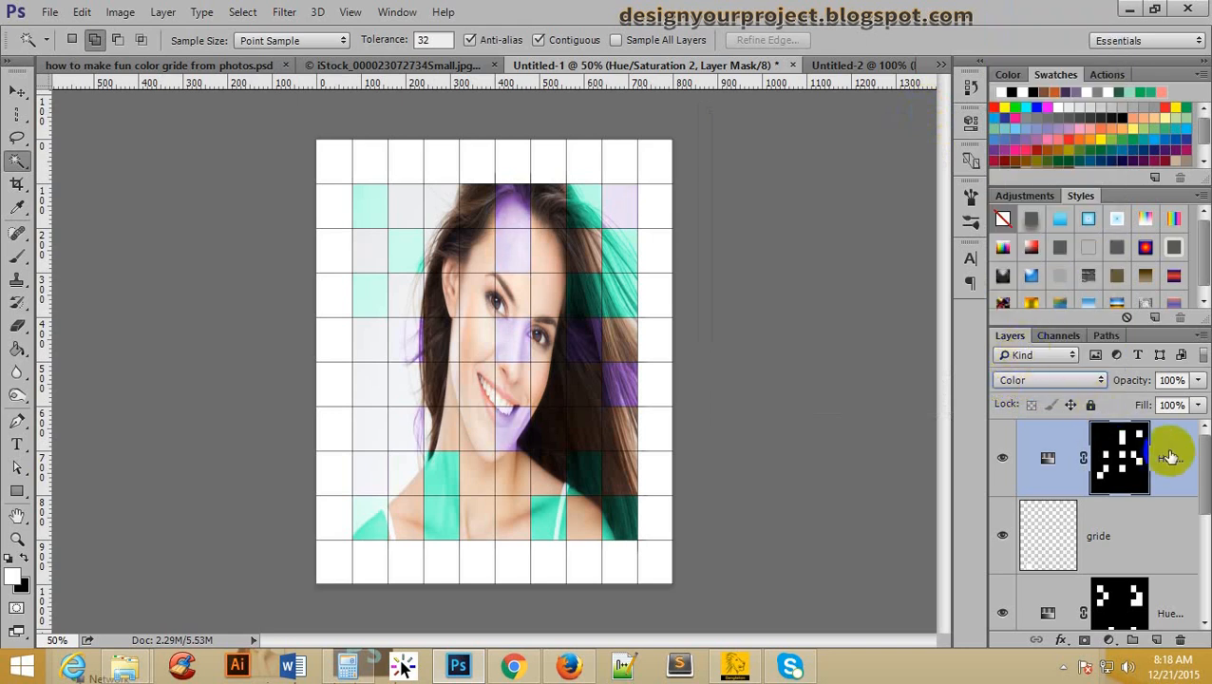
left_click_drag(1176, 446, 1170, 532)
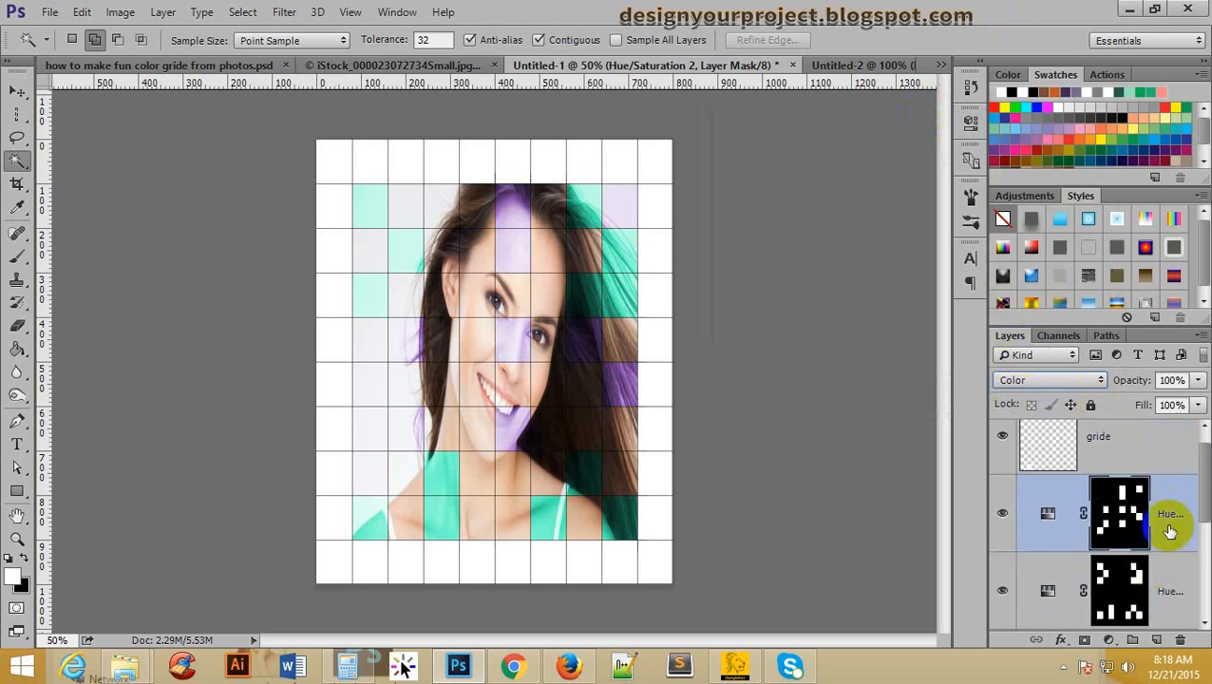
scroll(1043, 476, "up", 1)
left_click(1048, 459)
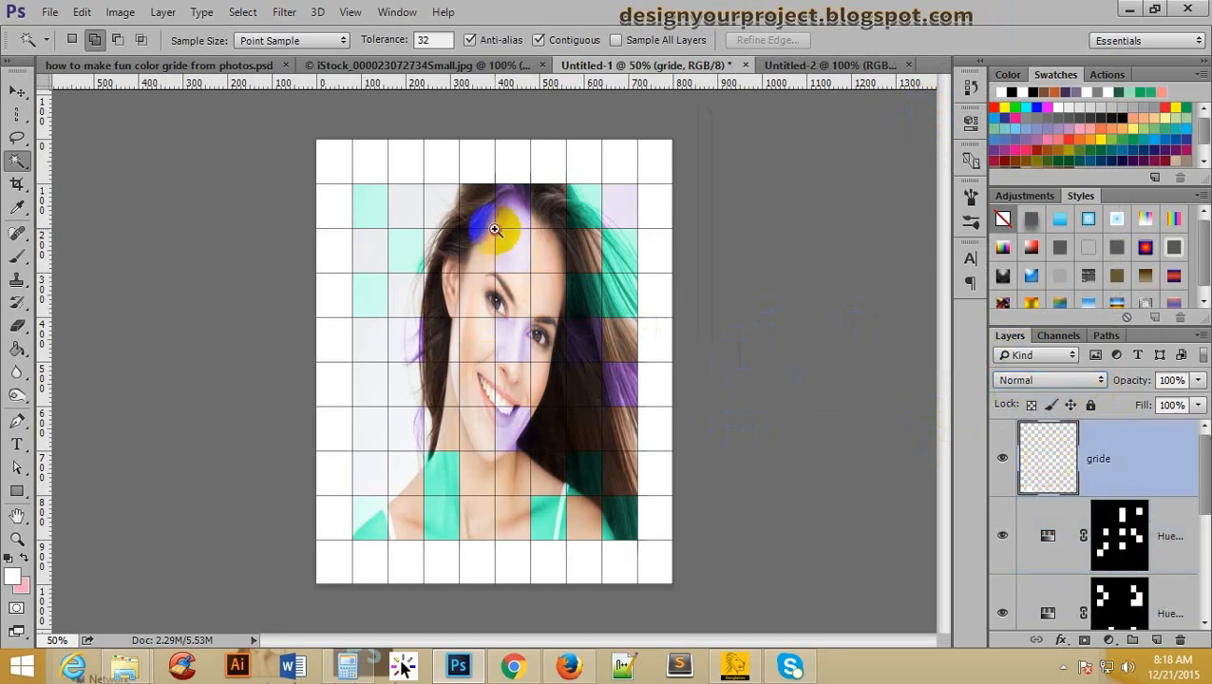
Select two uncoloured hair cells in the portrait's first row, two cells in its third row and the left-edge cell in its sixth row
key("ctrl+plus")
left_click(436, 194)
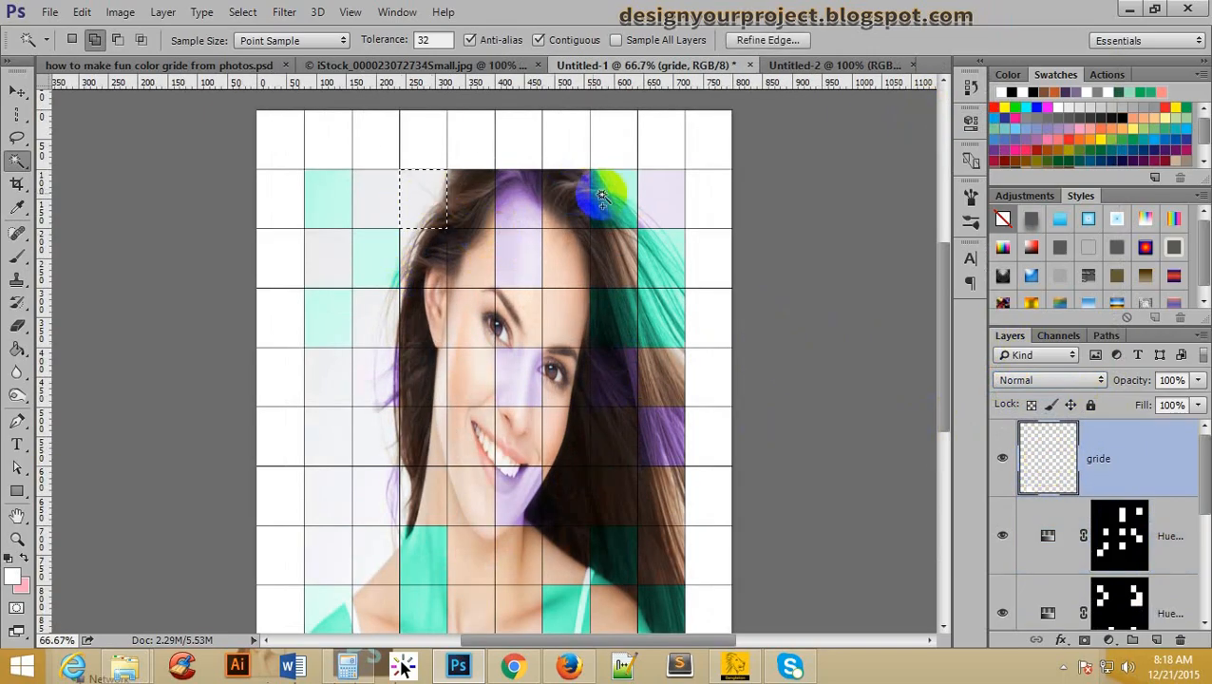
left_click(568, 202)
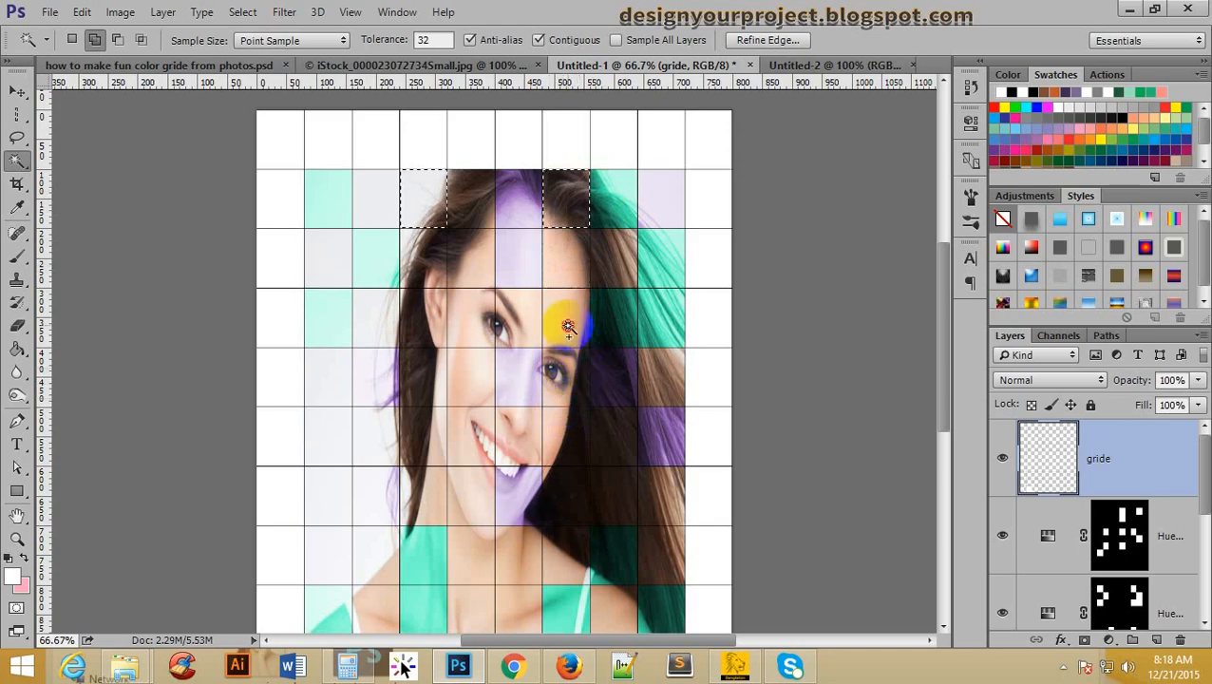
left_click(380, 326)
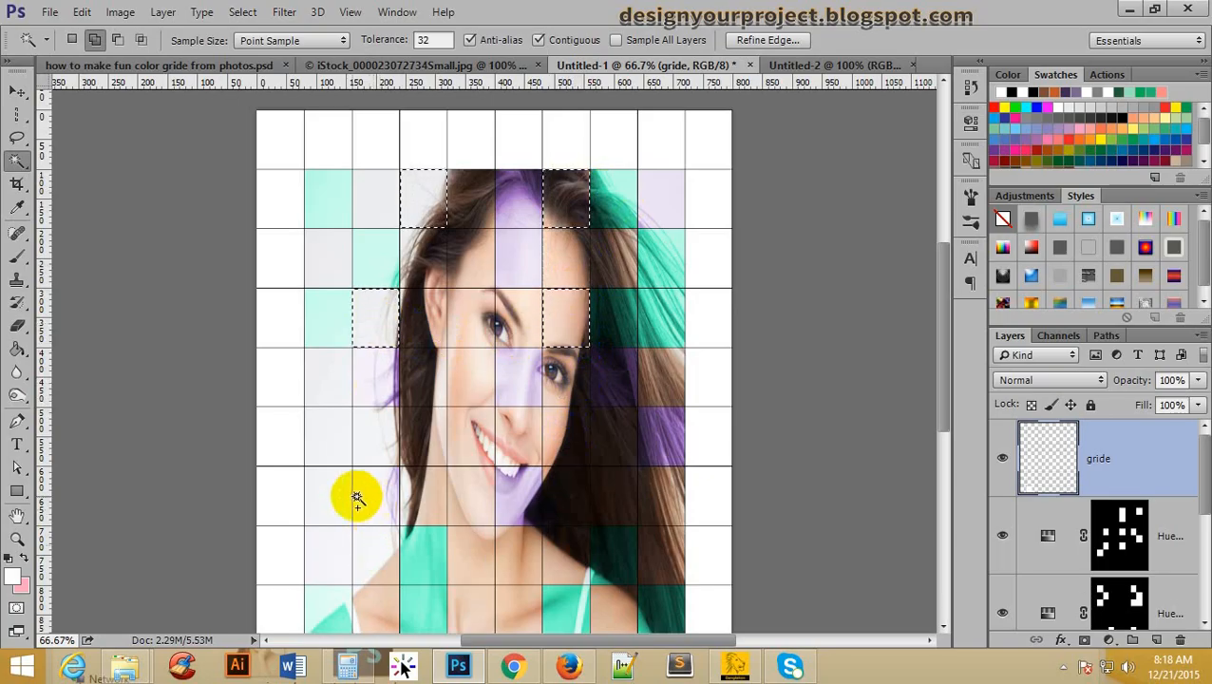
left_click(332, 502)
Add three cells in the portrait's sixth and seventh rows and four across the face and hair in its fourth and fifth rows to the selection
scroll(596, 471, "down", 1)
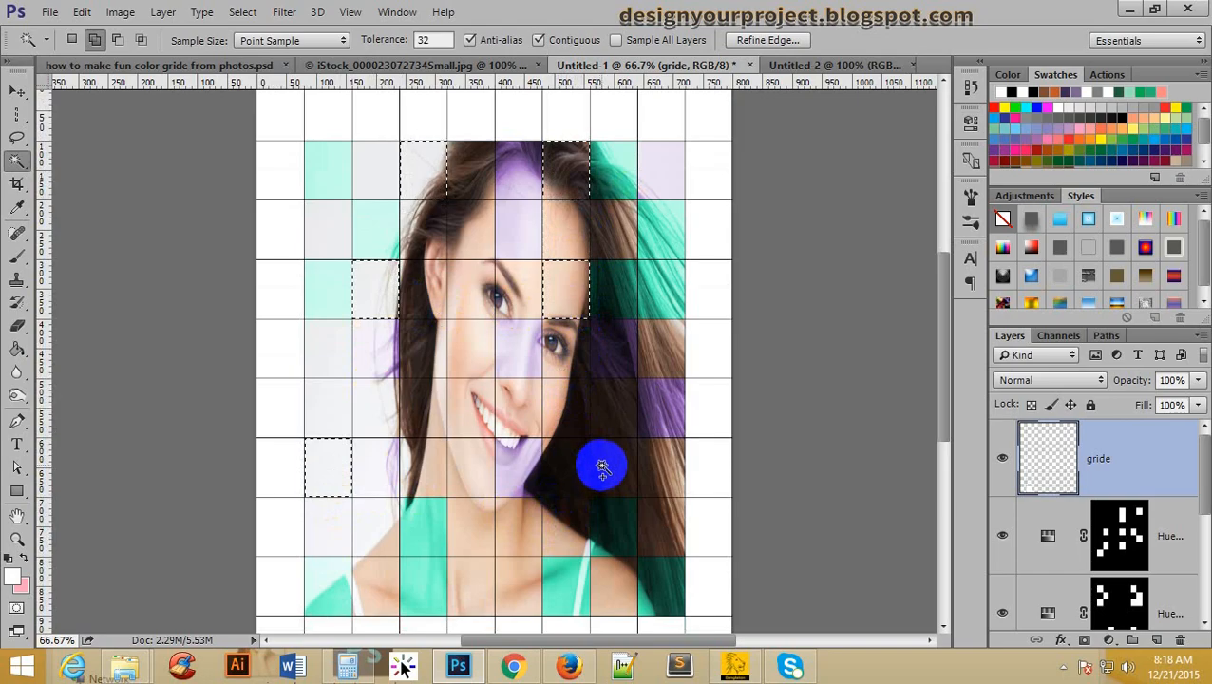
scroll(611, 577, "down", 1)
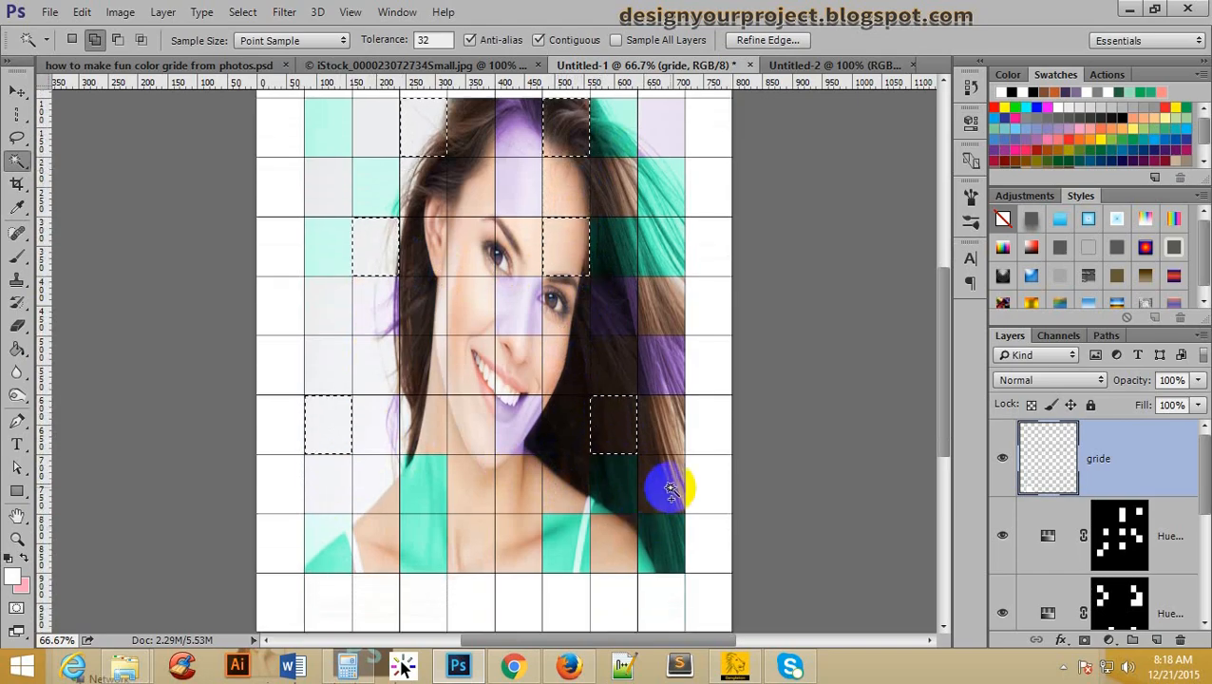
left_click(474, 479)
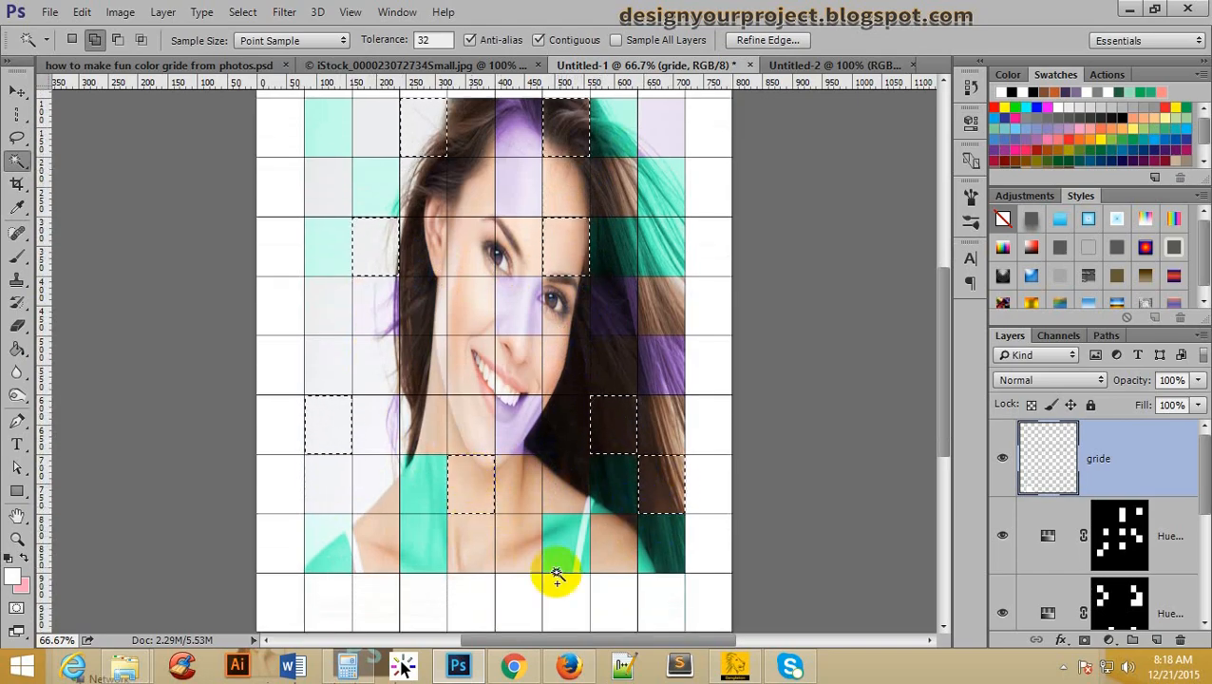
left_click(419, 353)
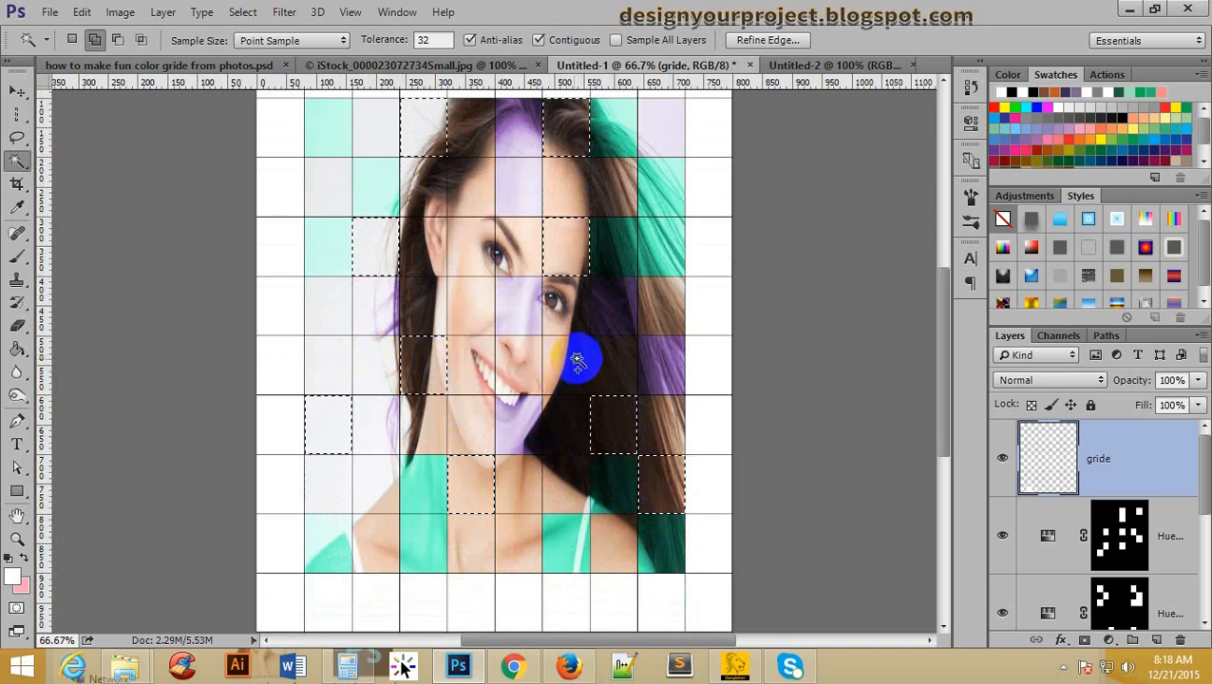
left_click(513, 355)
left_click(649, 298)
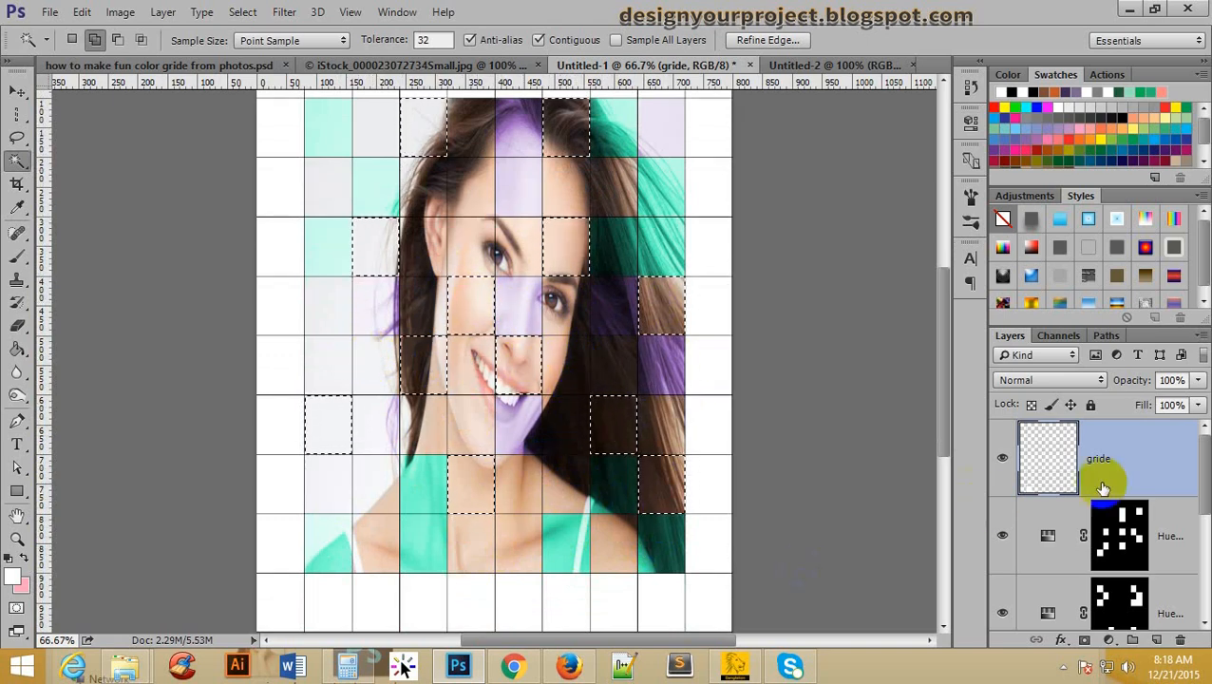
Add a Hue/Saturation adjustment layer for the selected cells with hue +85 and saturation -55, and set its blend mode to Color
left_click(1108, 641)
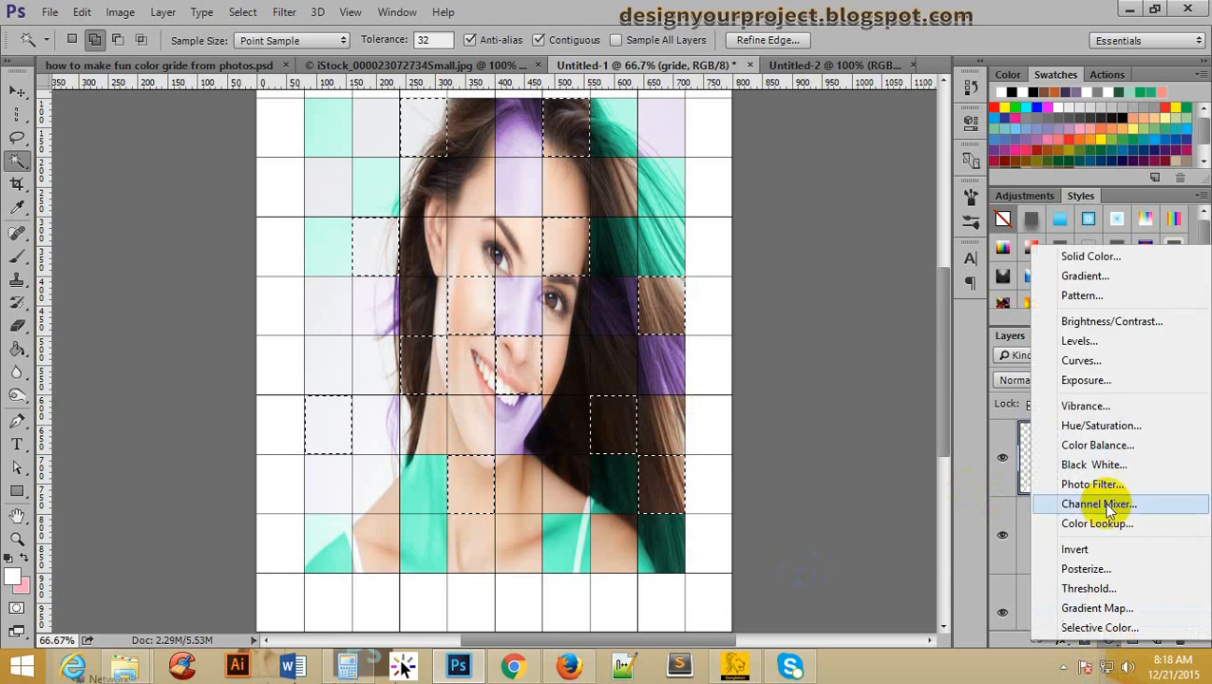
left_click(1118, 421)
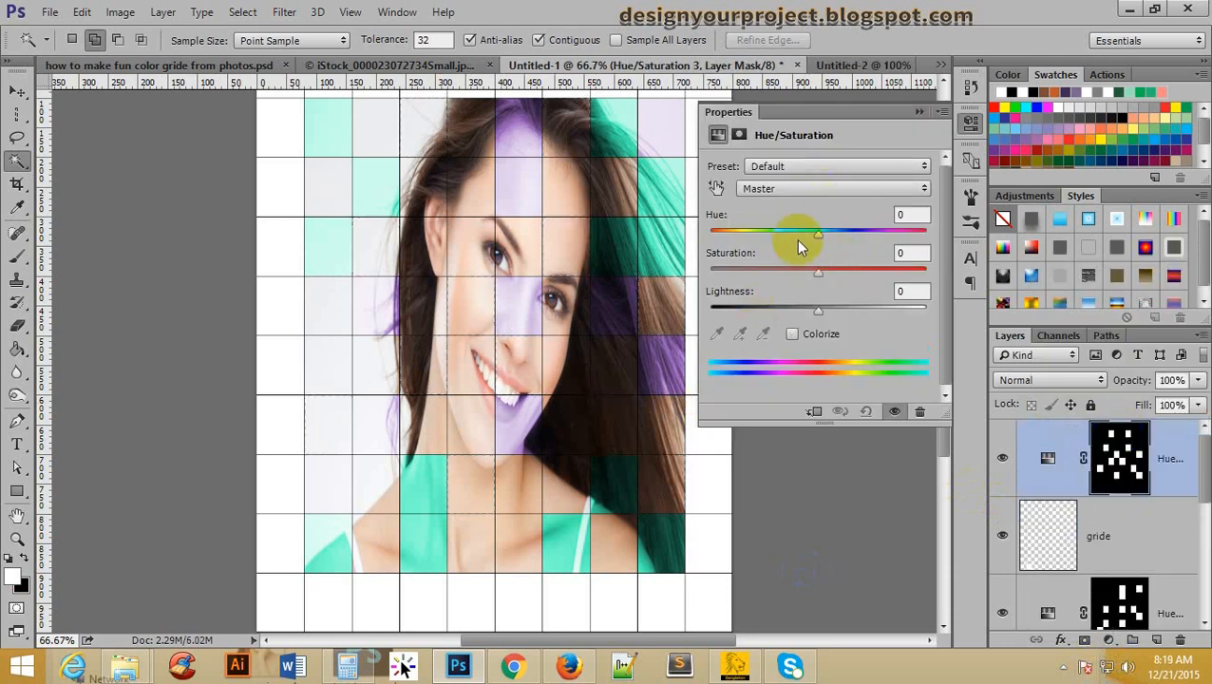
left_click_drag(817, 233, 883, 233)
left_click_drag(817, 273, 777, 270)
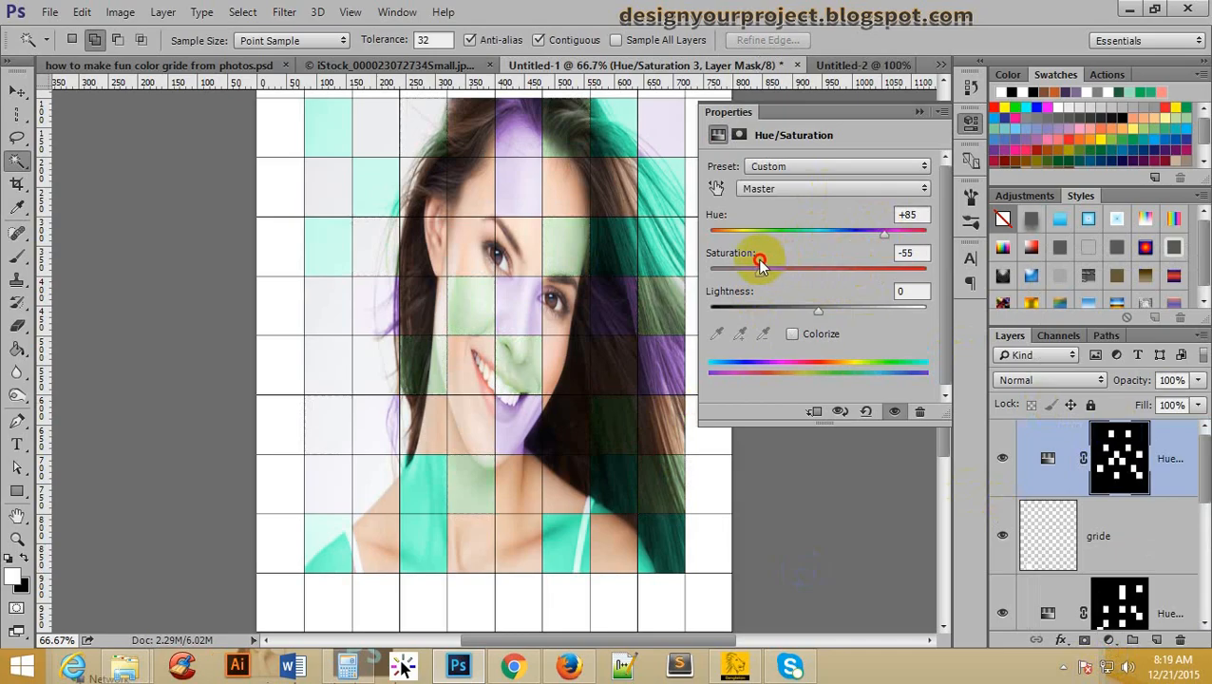
left_click(916, 113)
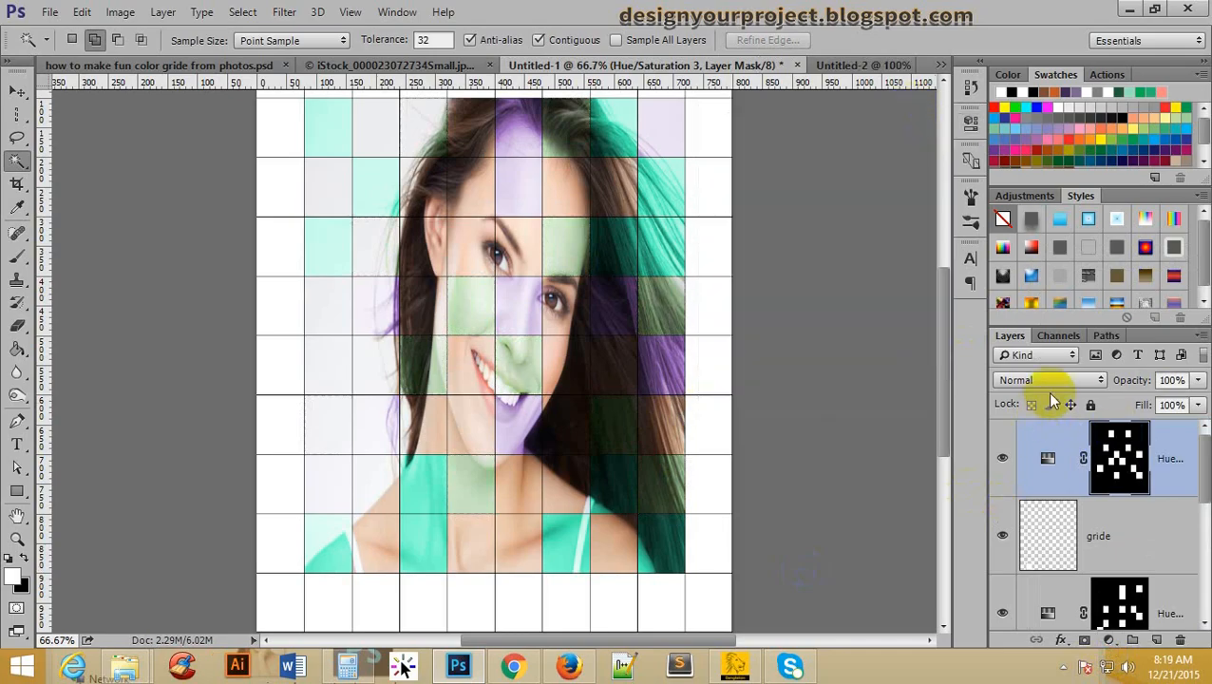
left_click(1059, 378)
left_click(1033, 382)
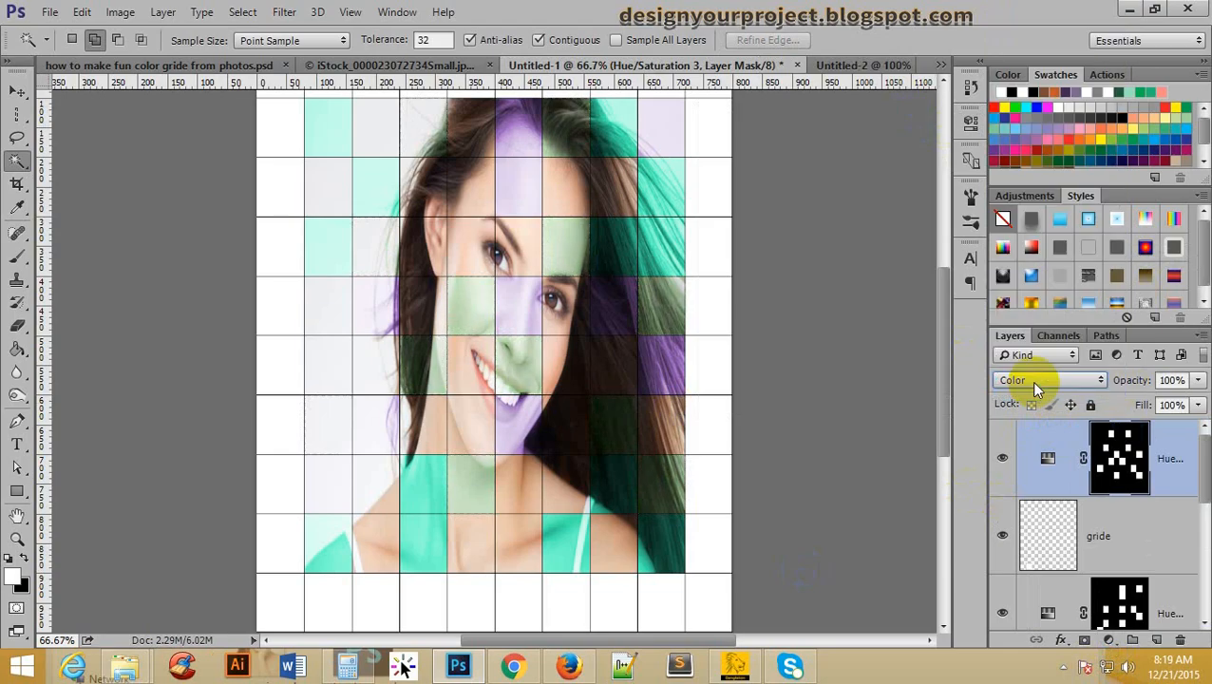
Place the newest Hue/Saturation layer beneath the gride layer and make gride the active layer
left_click_drag(1168, 465, 1137, 585)
scroll(1068, 568, "down", 2)
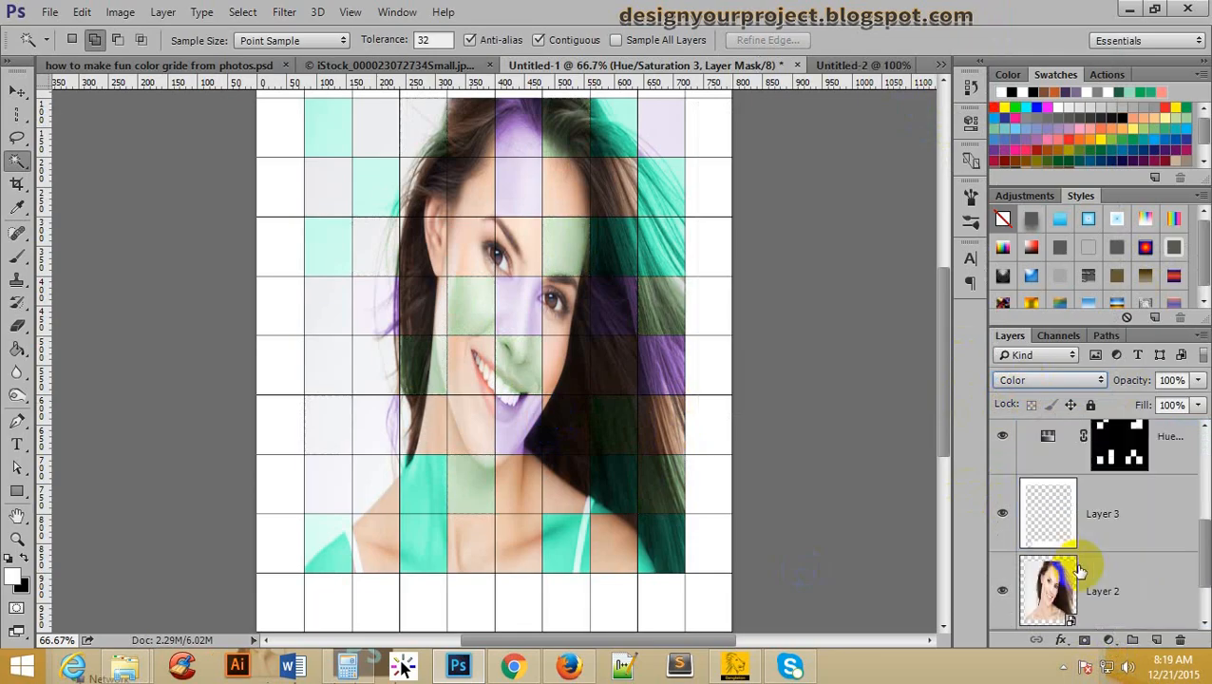
scroll(1068, 567, "up", 3)
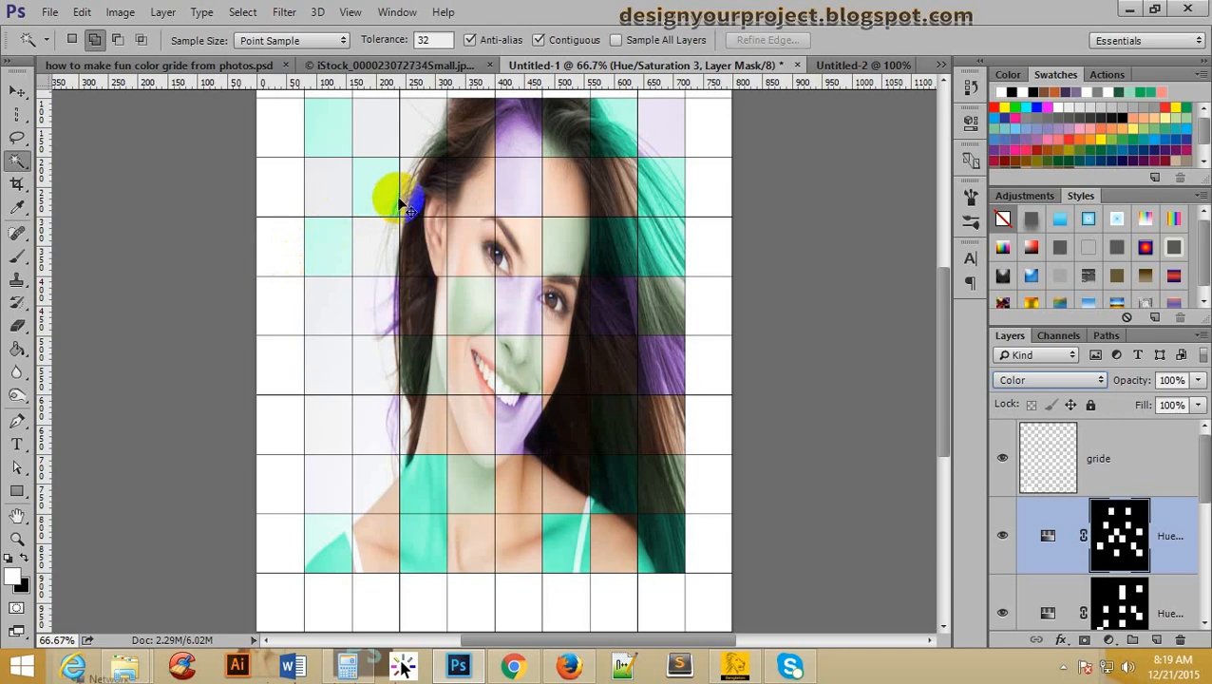
scroll(400, 196, "up", 1)
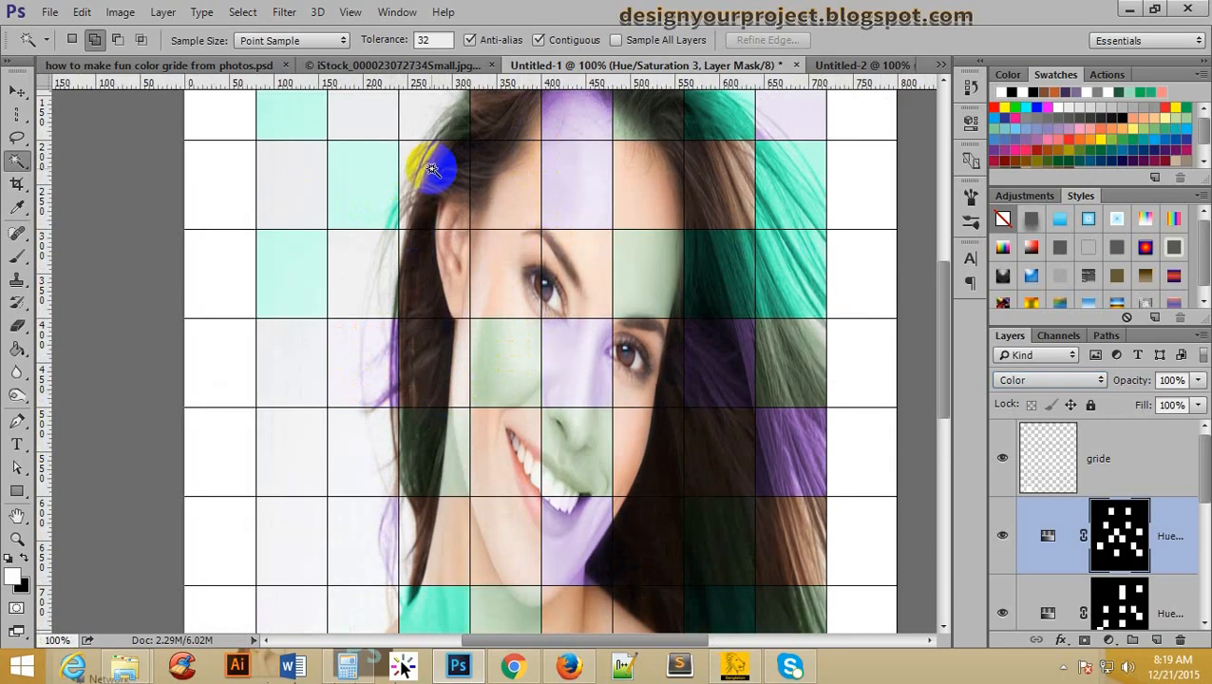
left_click(422, 171)
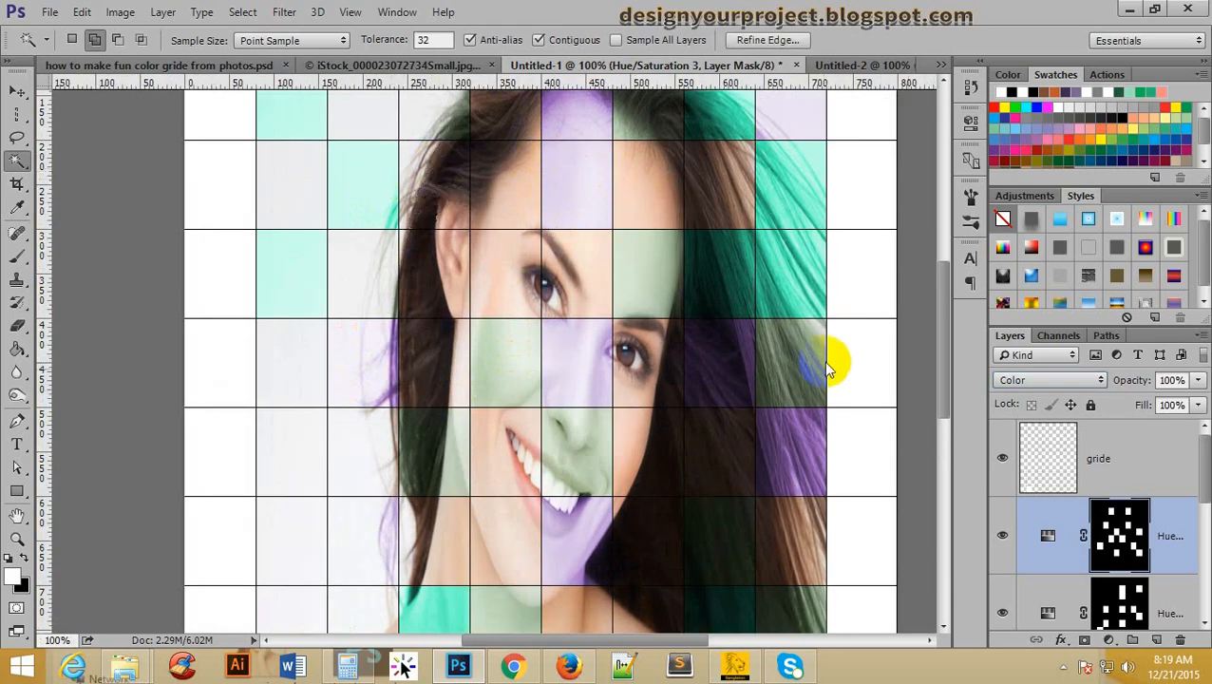
left_click(1065, 458)
Select the hair and forehead cells in the portrait's second row, the cheek-edge cell in the fifth, and neck cells in the sixth and seventh
left_click(433, 163)
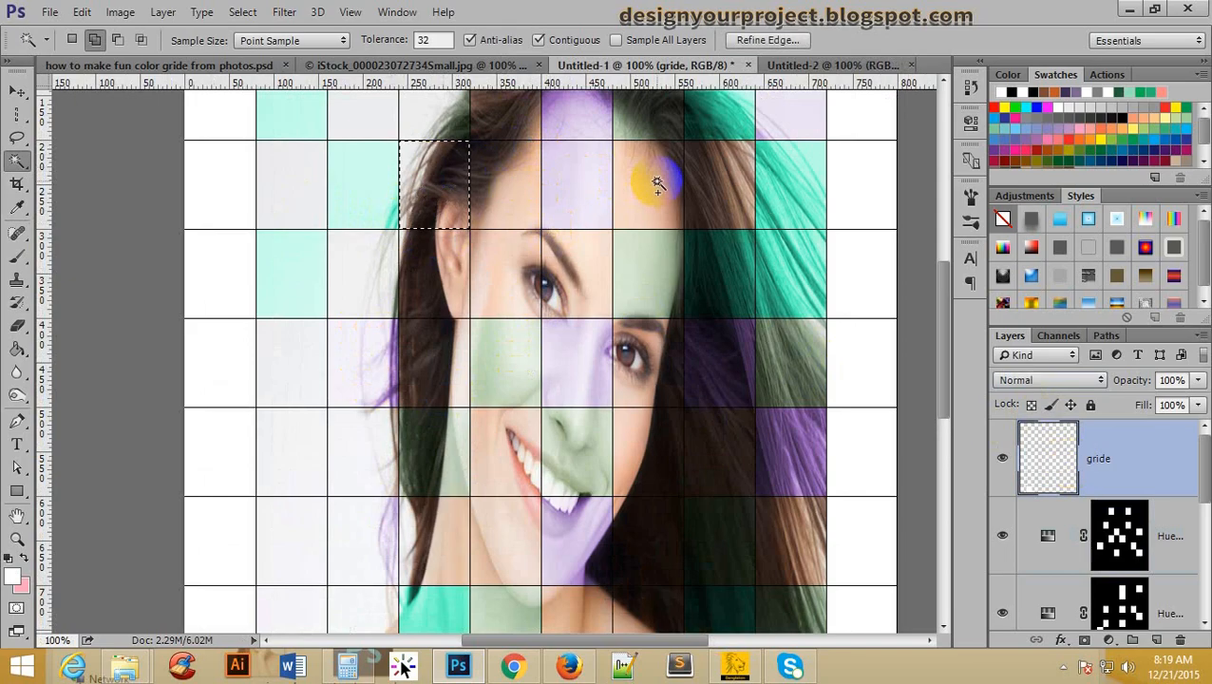
left_click(657, 182)
scroll(609, 389, "down", 2)
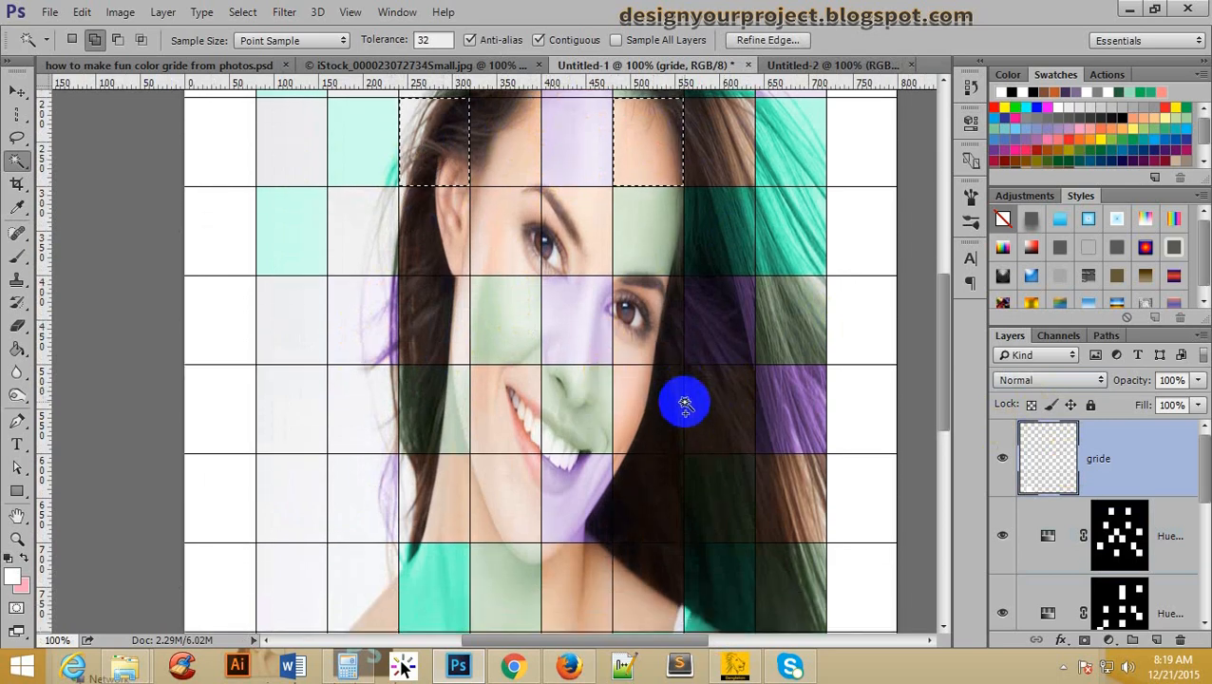
scroll(676, 400, "down", 2)
left_click(626, 347)
scroll(649, 379, "down", 2)
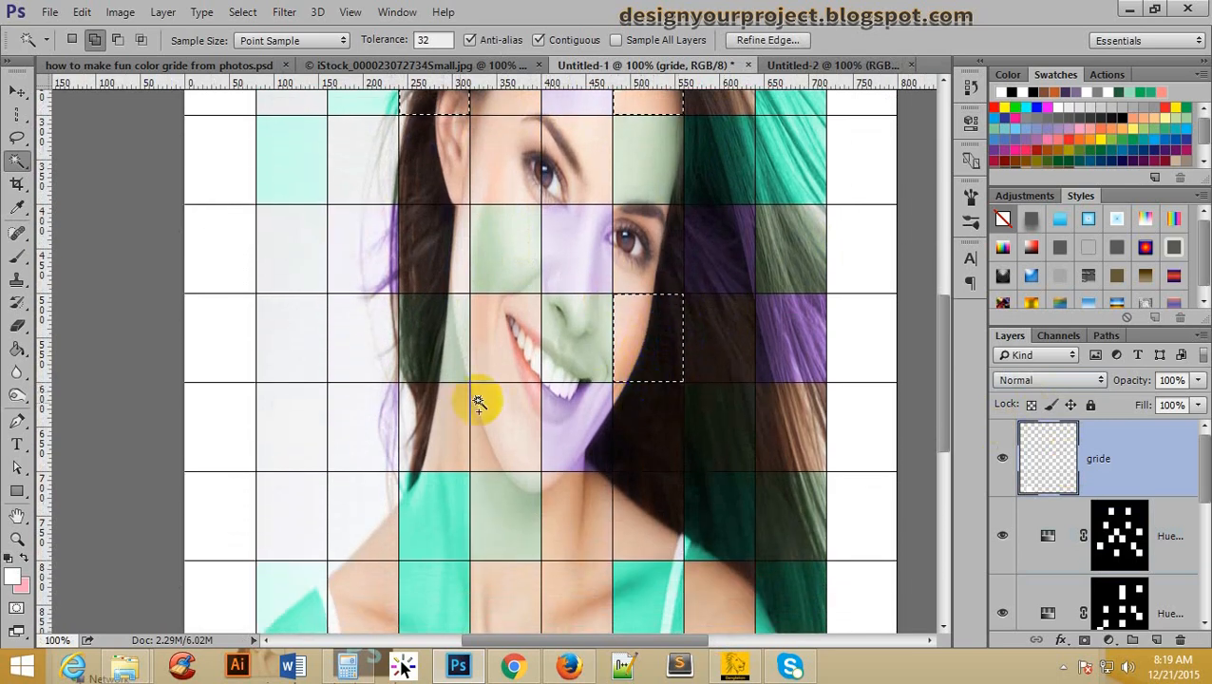
left_click(444, 426)
scroll(463, 421, "down", 2)
left_click(594, 467)
scroll(584, 485, "down", 2)
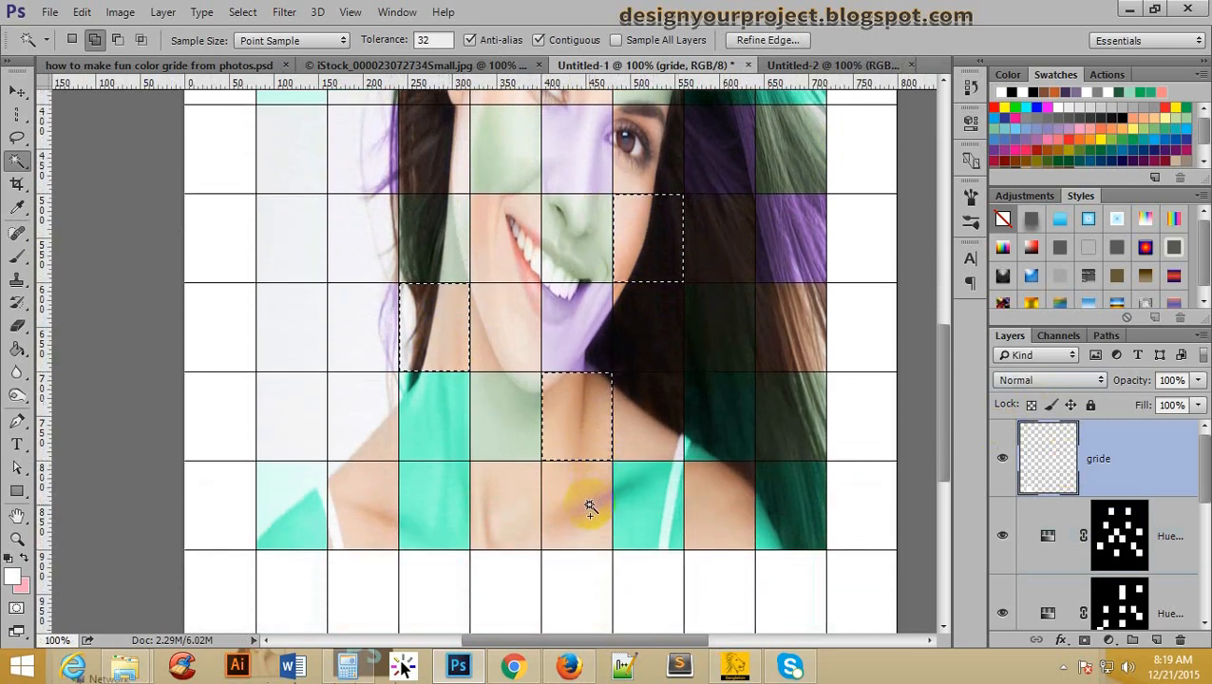
Add the ear cell in the portrait's third row and the second, fourth and seventh cells of its bottom row to the selection
left_click(423, 503)
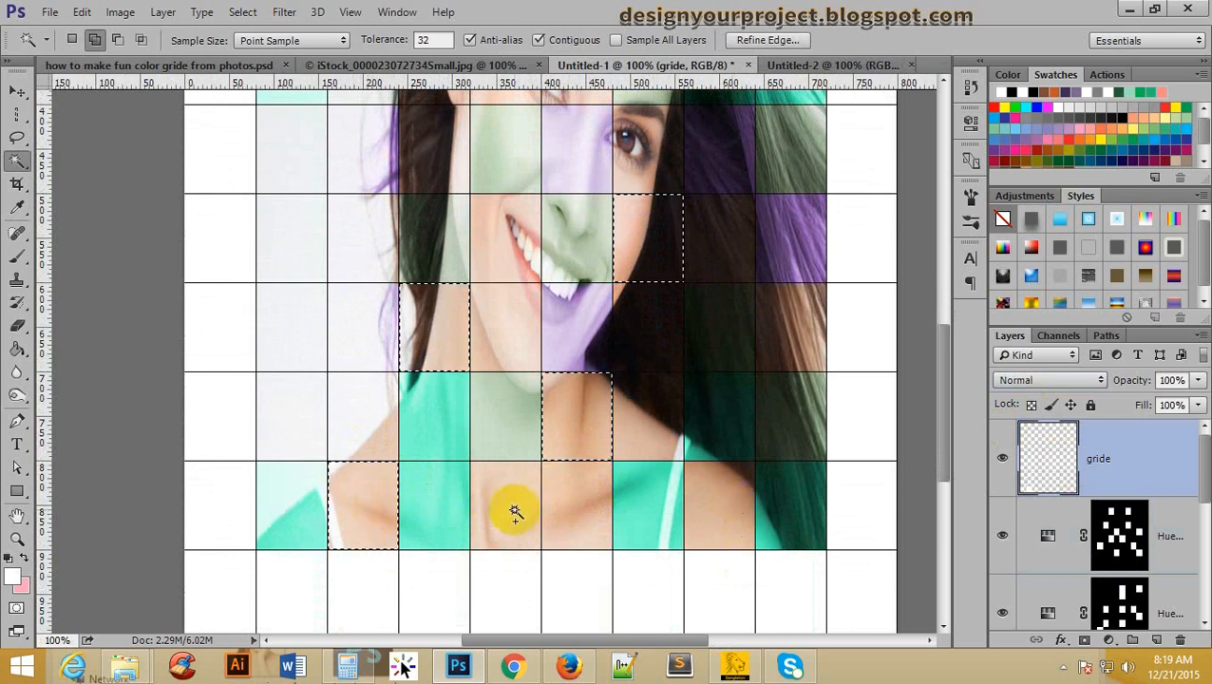
scroll(702, 304, "up", 5)
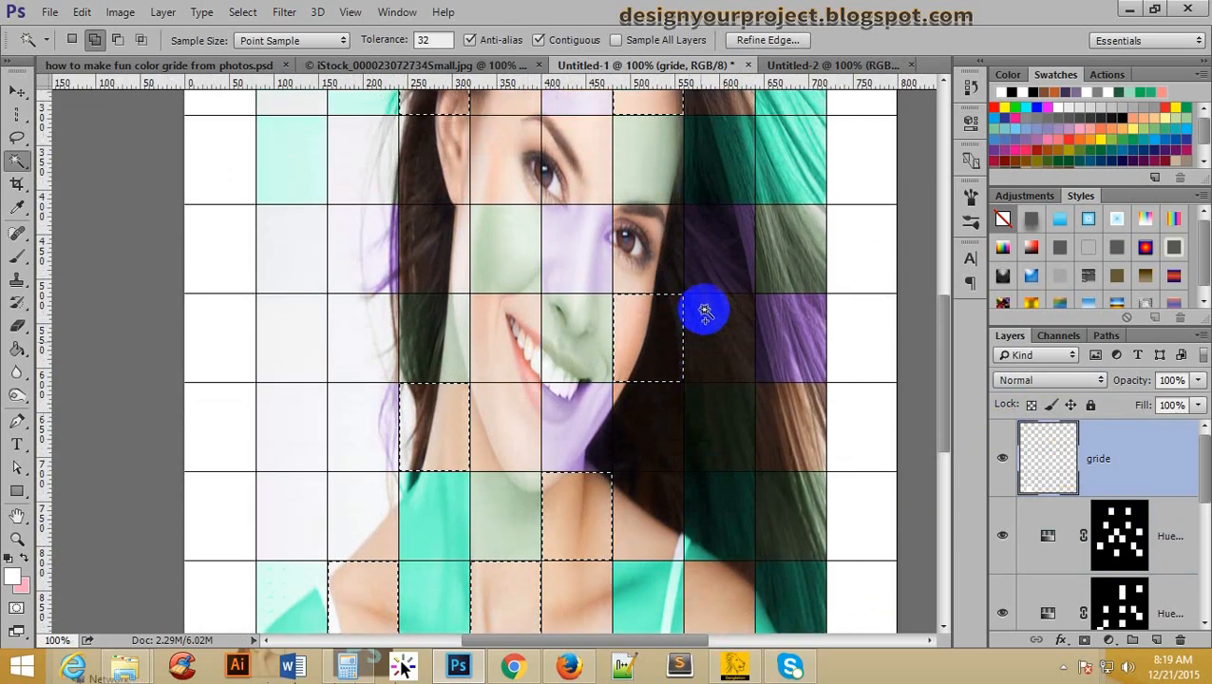
scroll(703, 300, "up", 3)
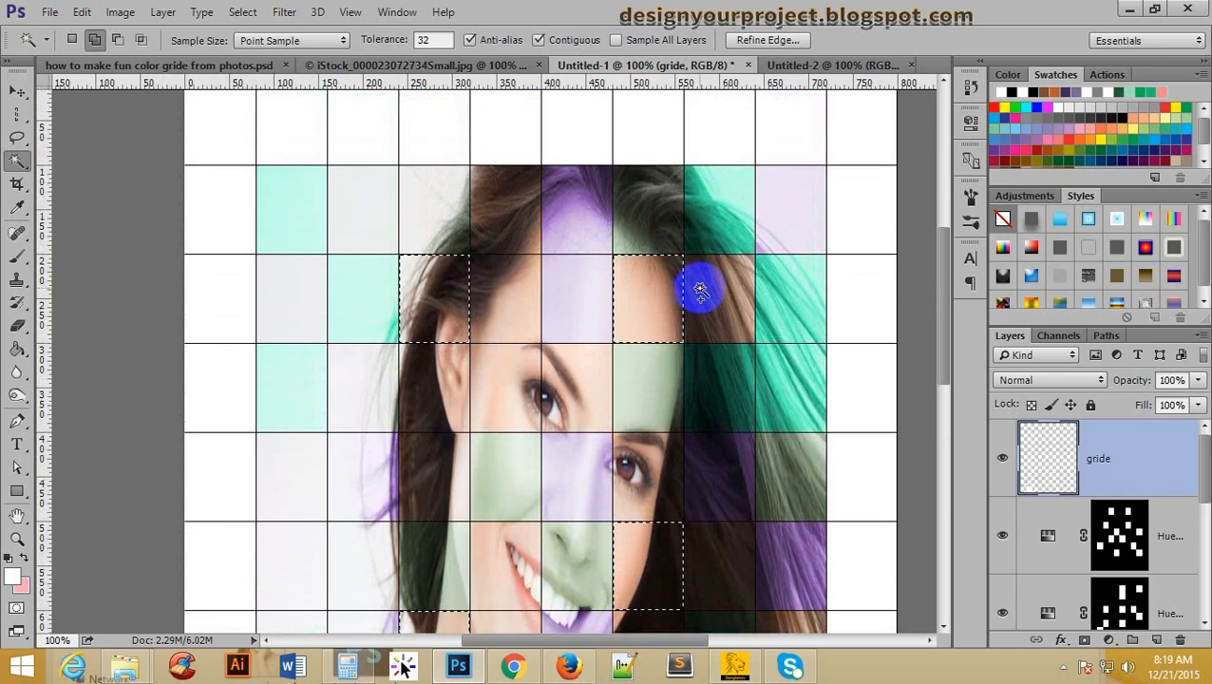
scroll(700, 290, "down", 1)
scroll(657, 325, "down", 1)
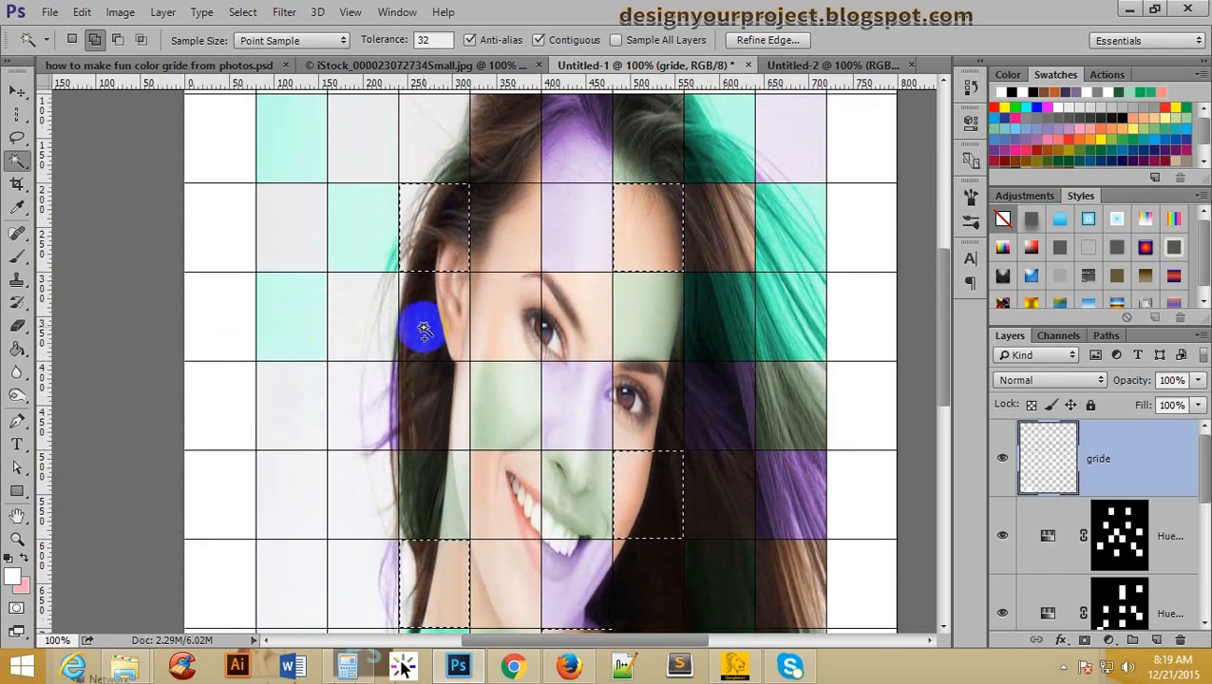
left_click(424, 327)
scroll(380, 399, "down", 1)
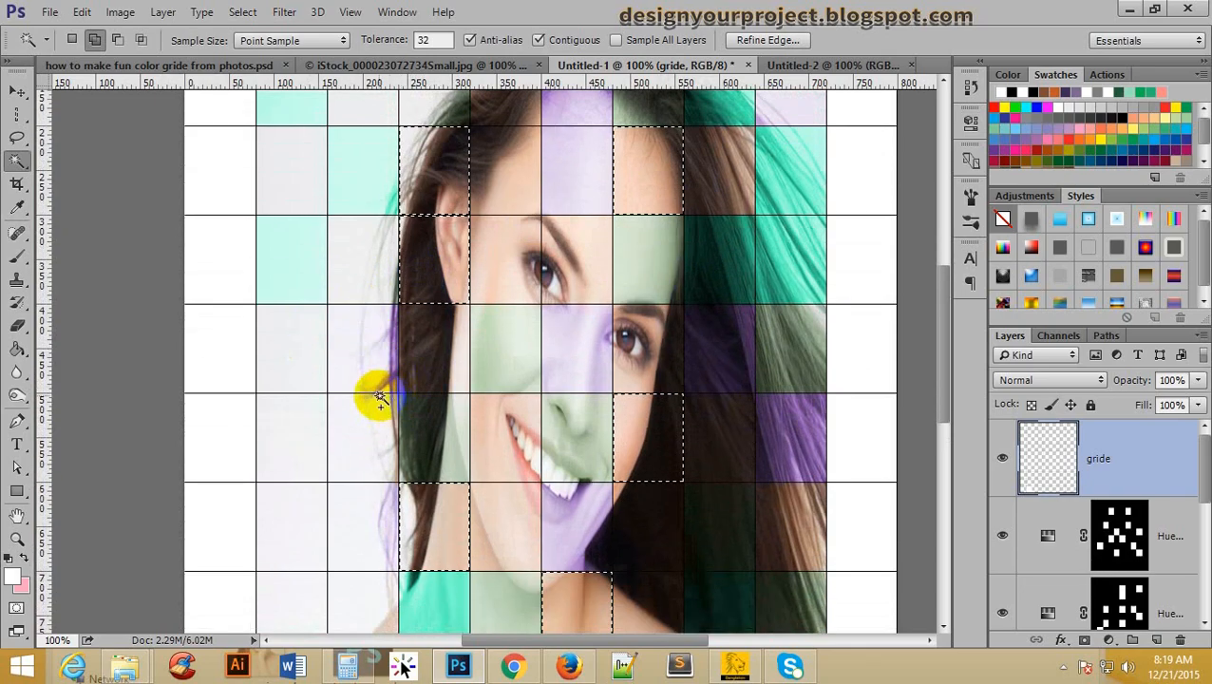
scroll(380, 399, "down", 1)
left_click(605, 470)
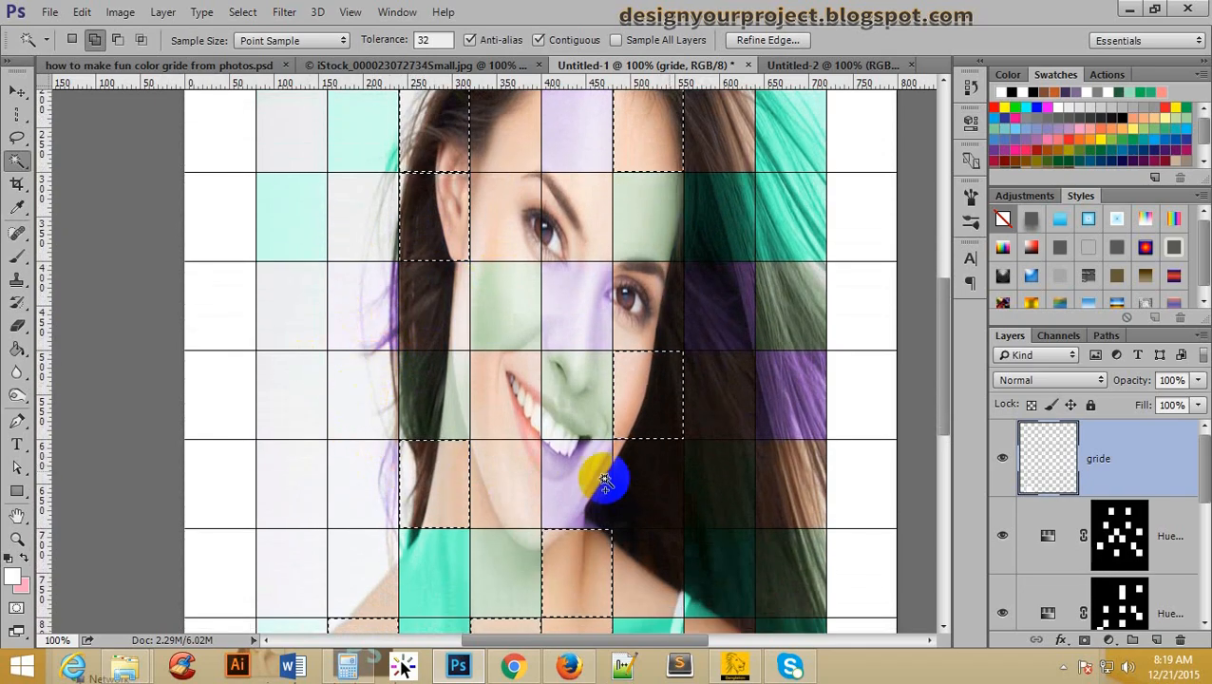
scroll(765, 428, "down", 2)
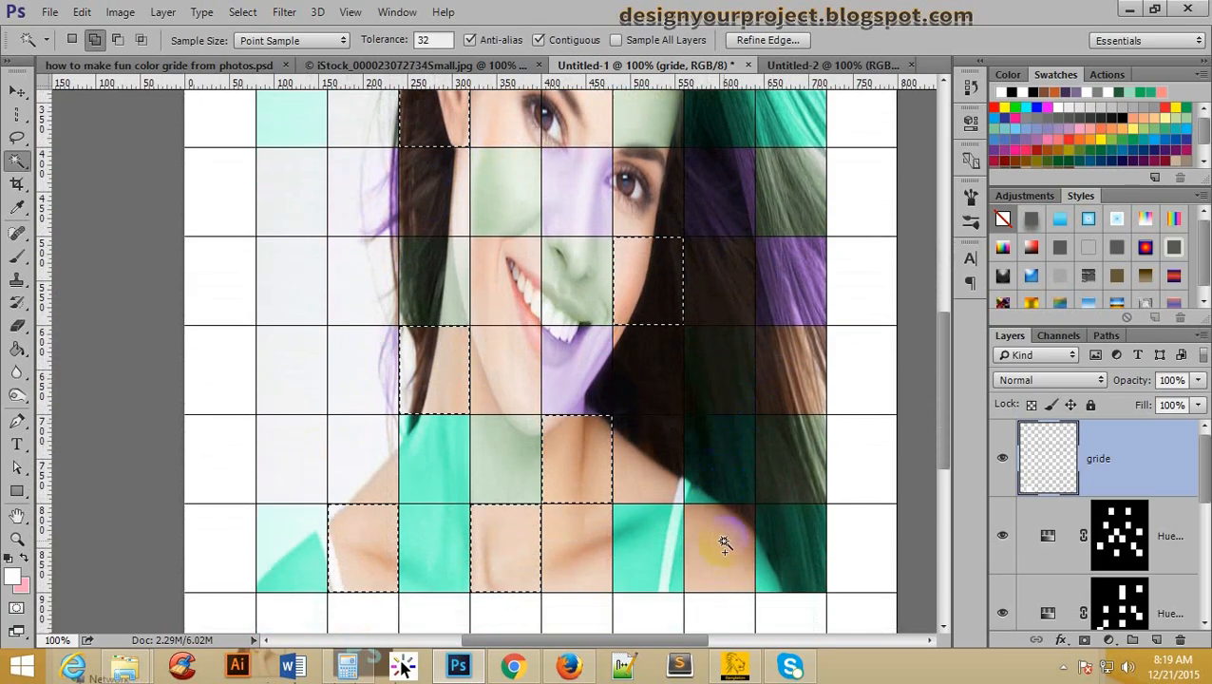
left_click(712, 543)
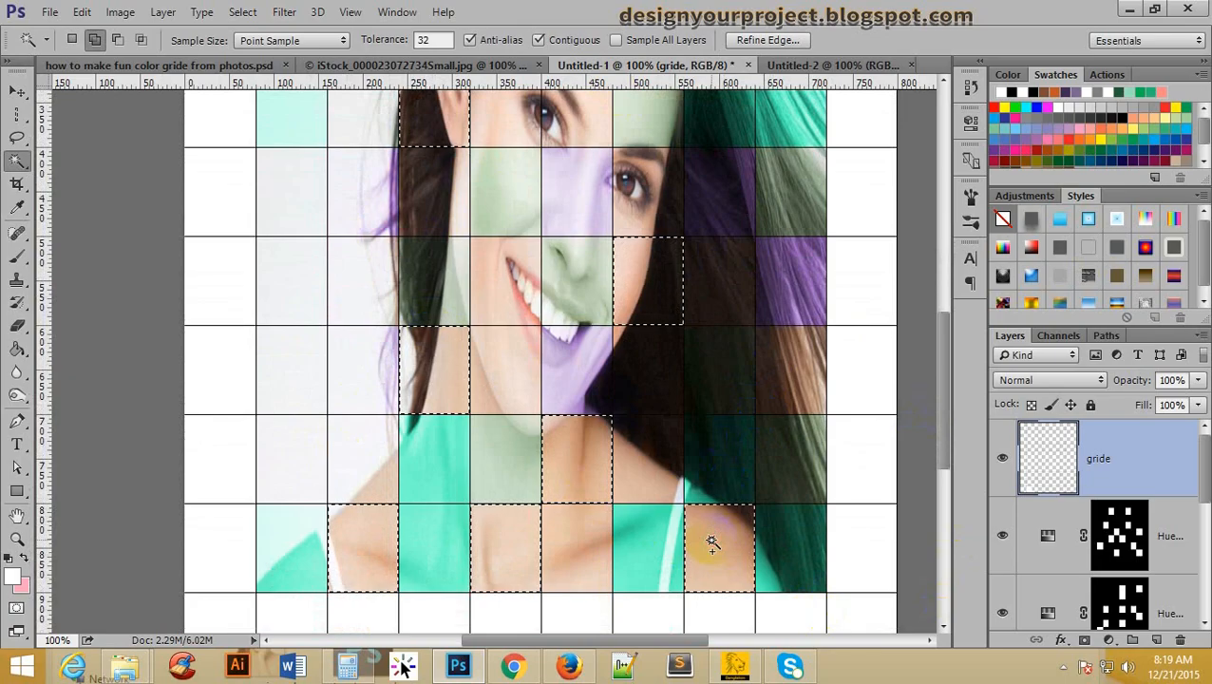
Add a Hue/Saturation adjustment for the selected cells with hue +54, saturation +6 and lightness -4, and set its blend mode to Color
left_click(1109, 639)
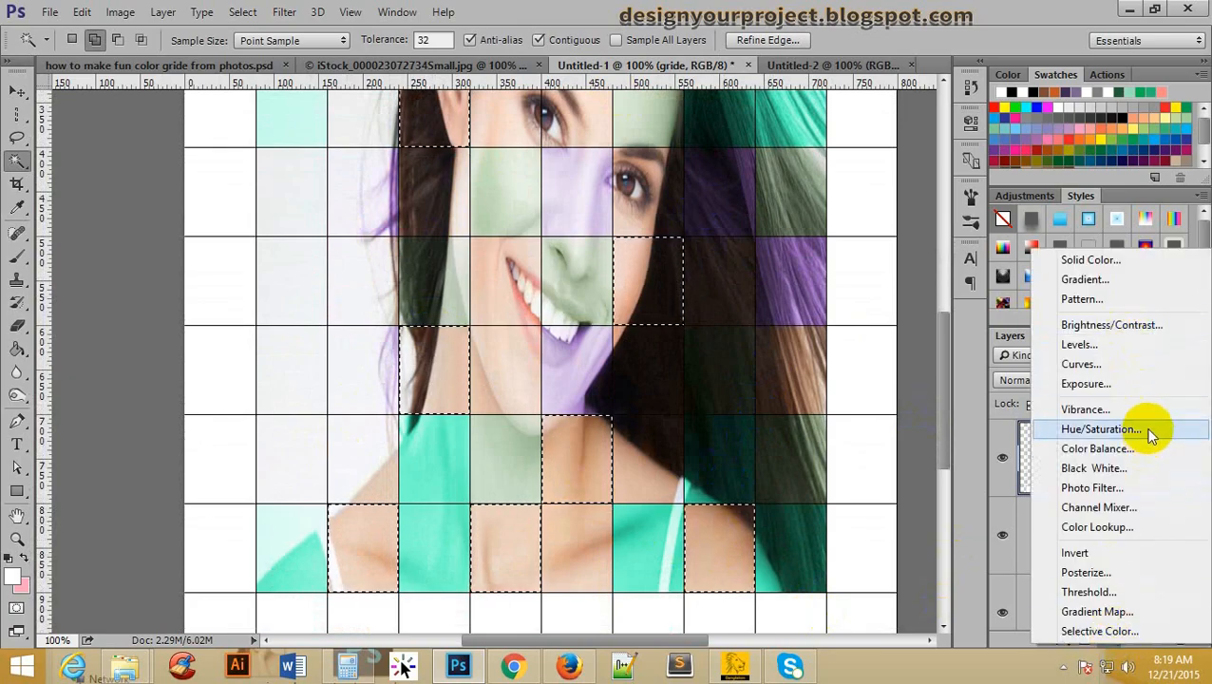
left_click(1101, 429)
left_click_drag(824, 230, 868, 237)
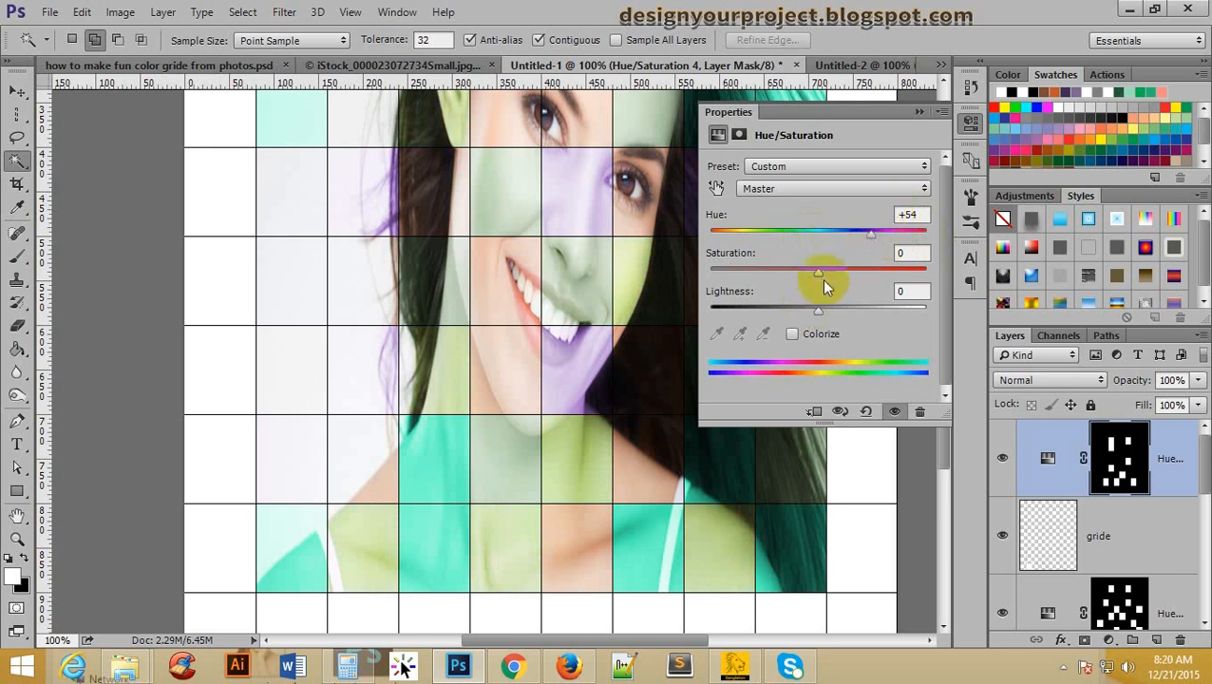
left_click_drag(790, 275, 815, 314)
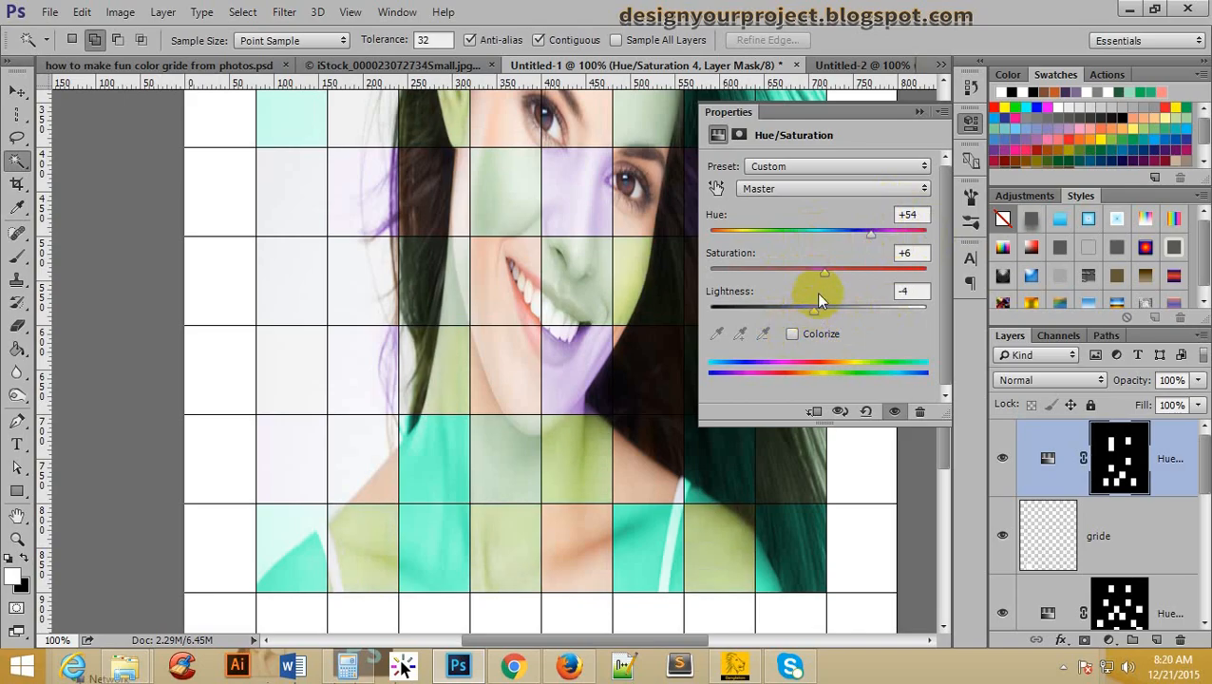
left_click(918, 113)
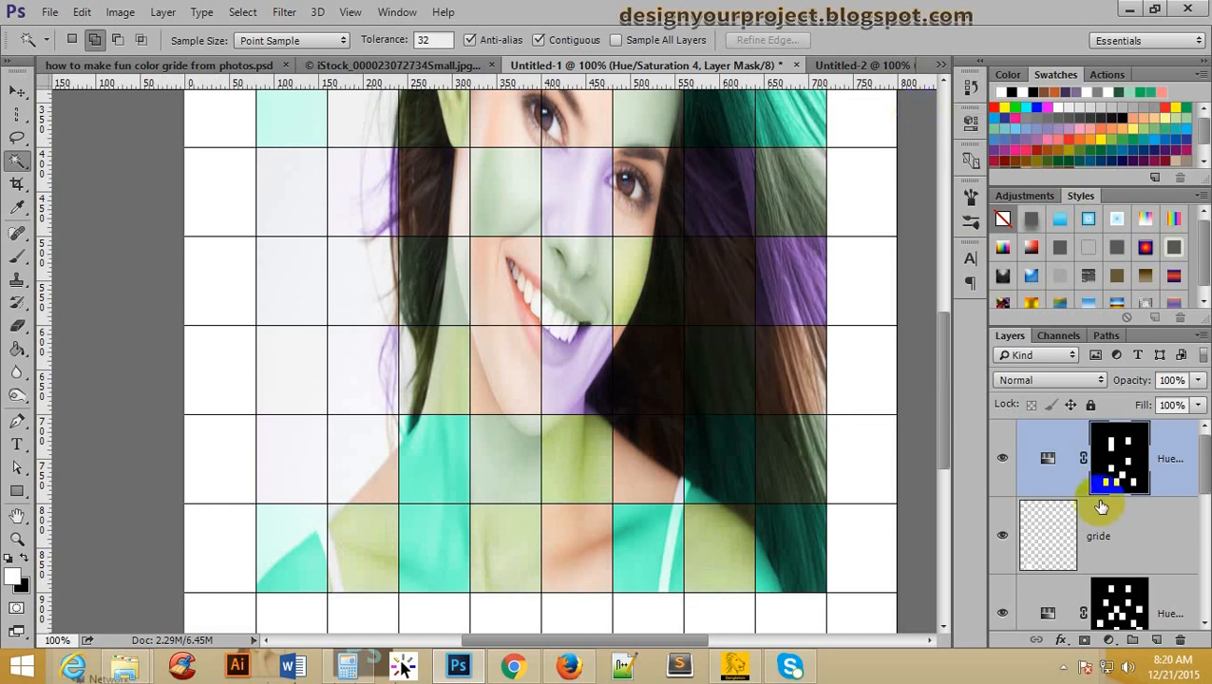
left_click(1035, 380)
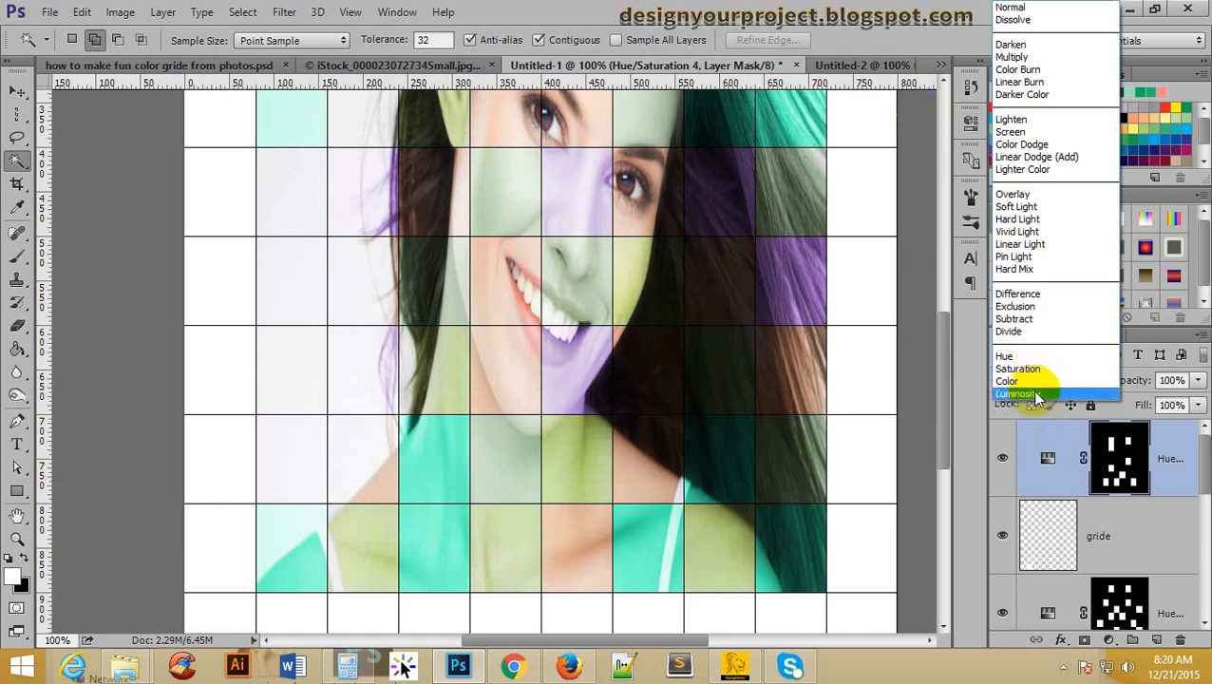
left_click(1048, 381)
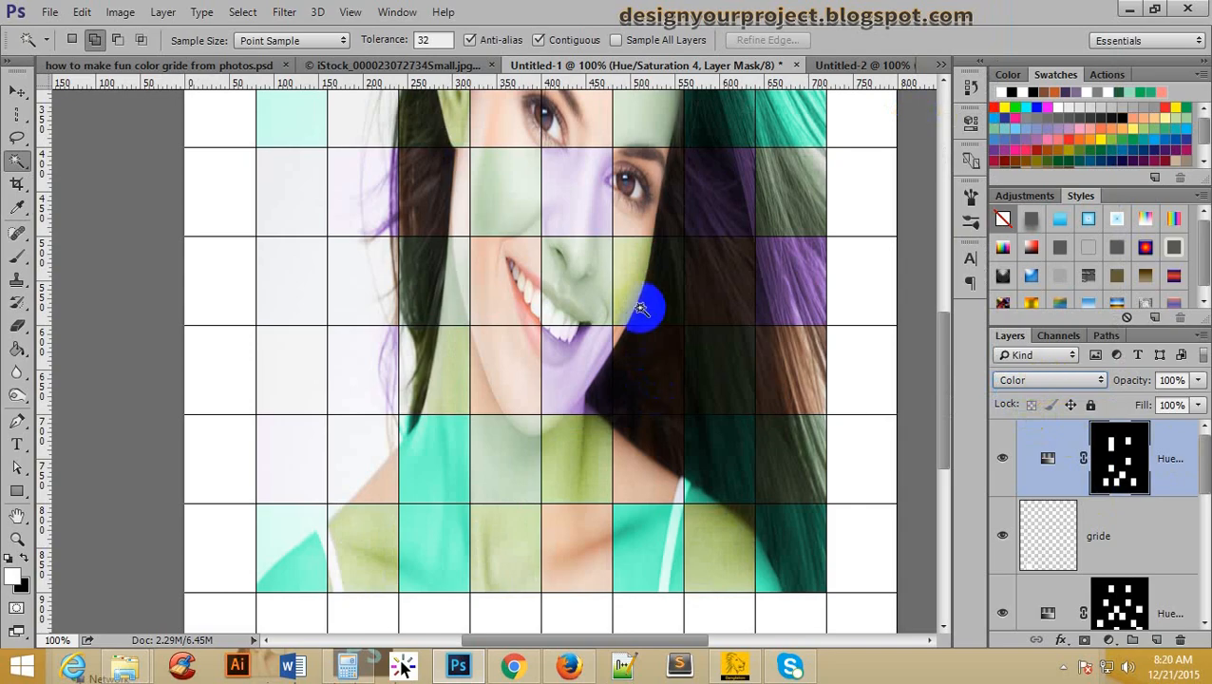
Move the yellow-green Hue/Saturation layer beneath the gride layer and reactivate gride
left_click(605, 202, "alt")
left_click(604, 204, "alt")
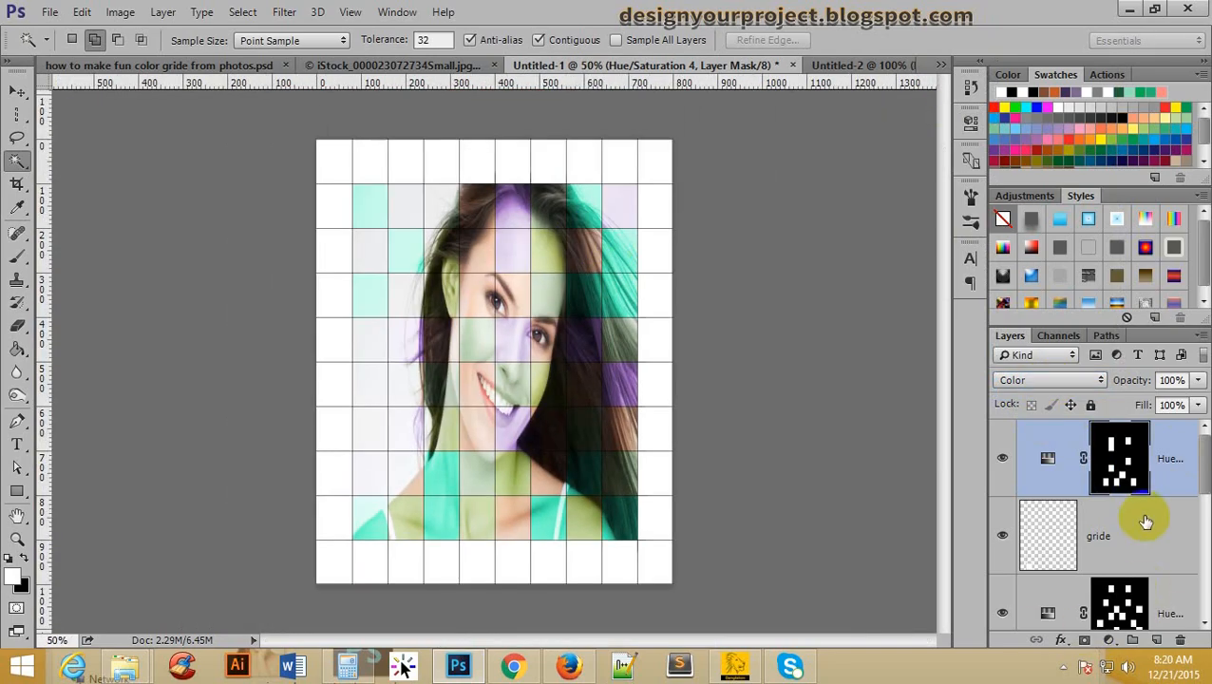
scroll(1144, 508, "down", 1)
scroll(1153, 485, "up", 1)
left_click_drag(1168, 458, 1163, 562)
left_click(449, 274)
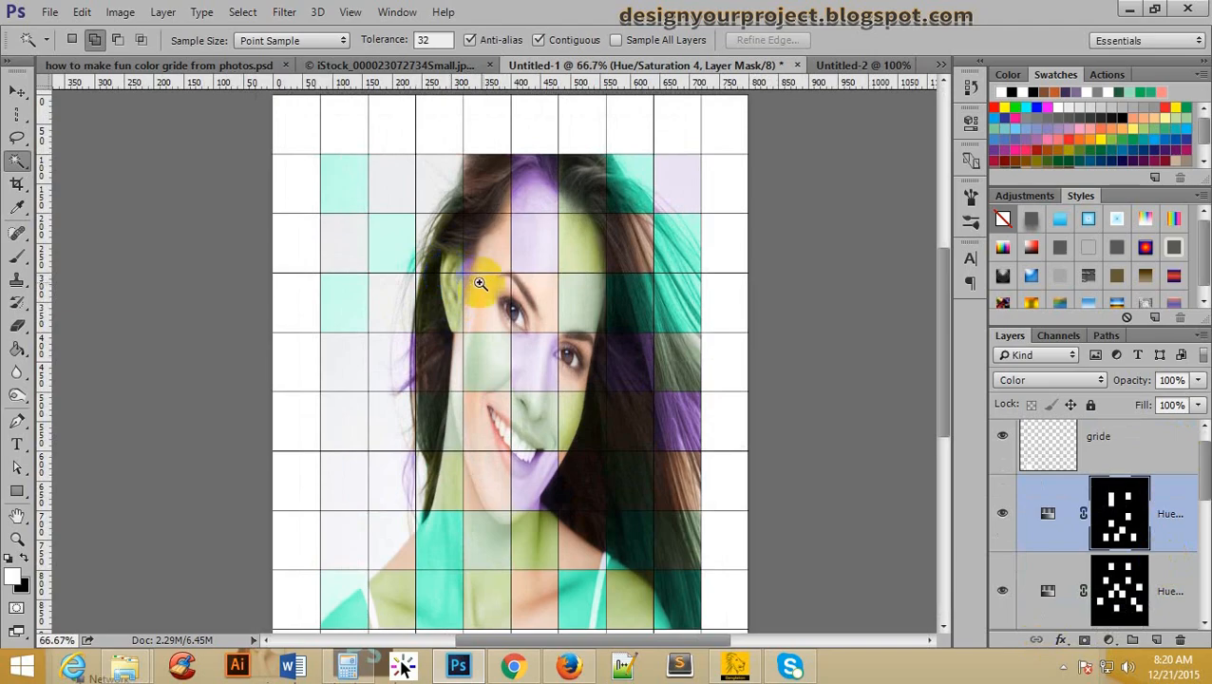
left_click(541, 278, "alt")
left_click(538, 238)
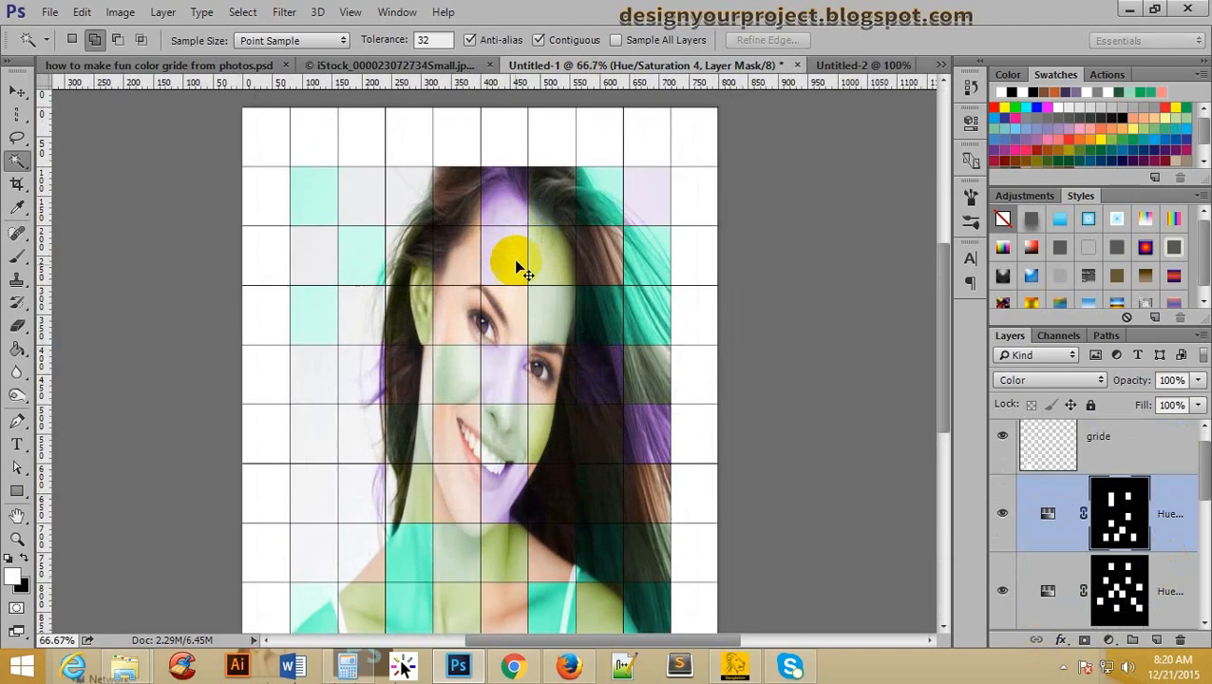
scroll(489, 330, "down", 3)
left_click(1050, 442)
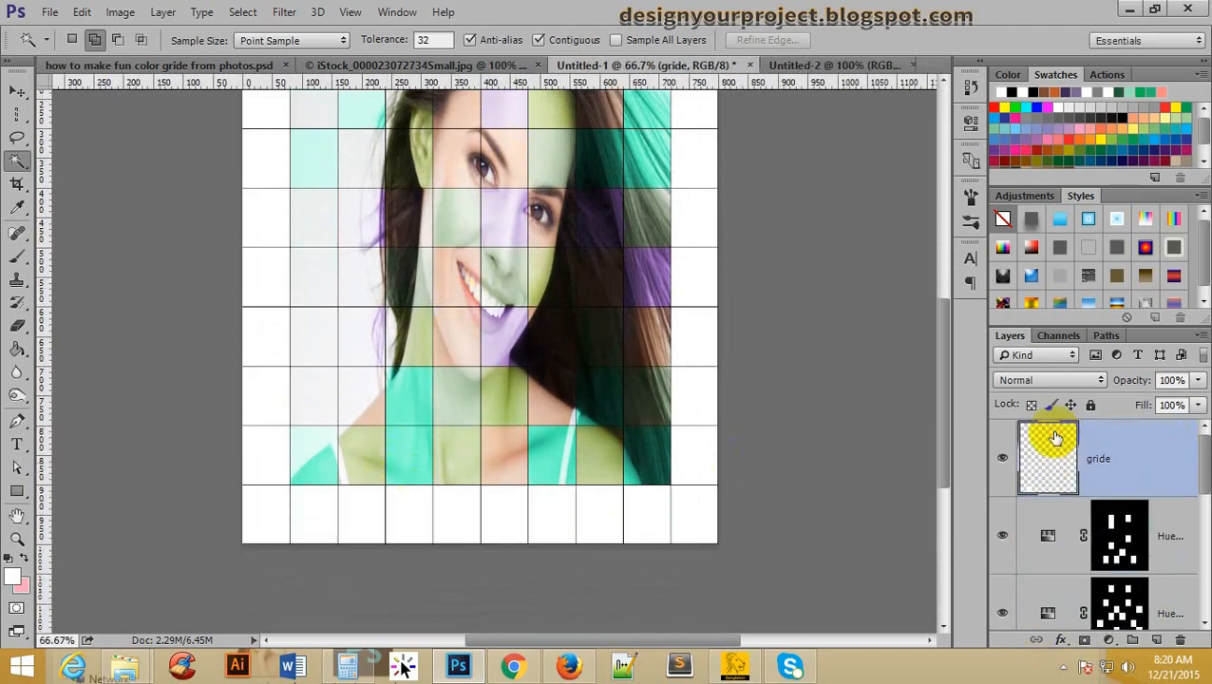
Select the uncoloured forehead cell in the portrait's second row, both shoulder cells in the seventh row and the fifth cell of the bottom row
scroll(351, 473, "up", 3)
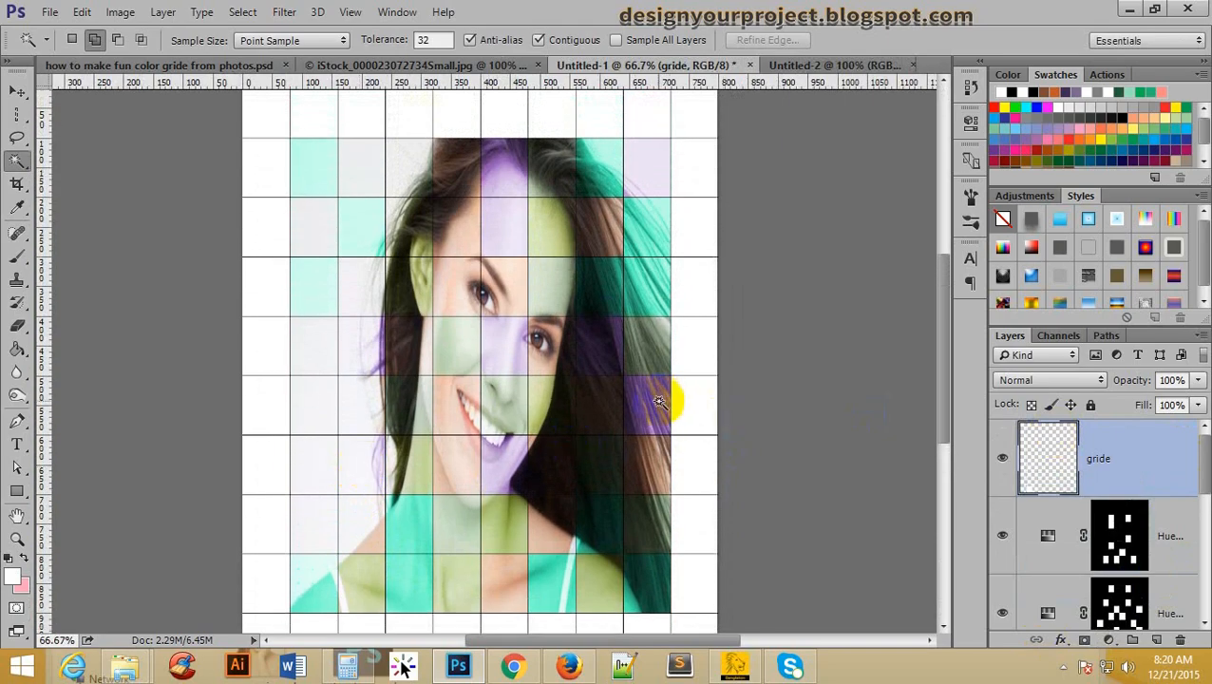
scroll(663, 398, "up", 2)
left_click(454, 285)
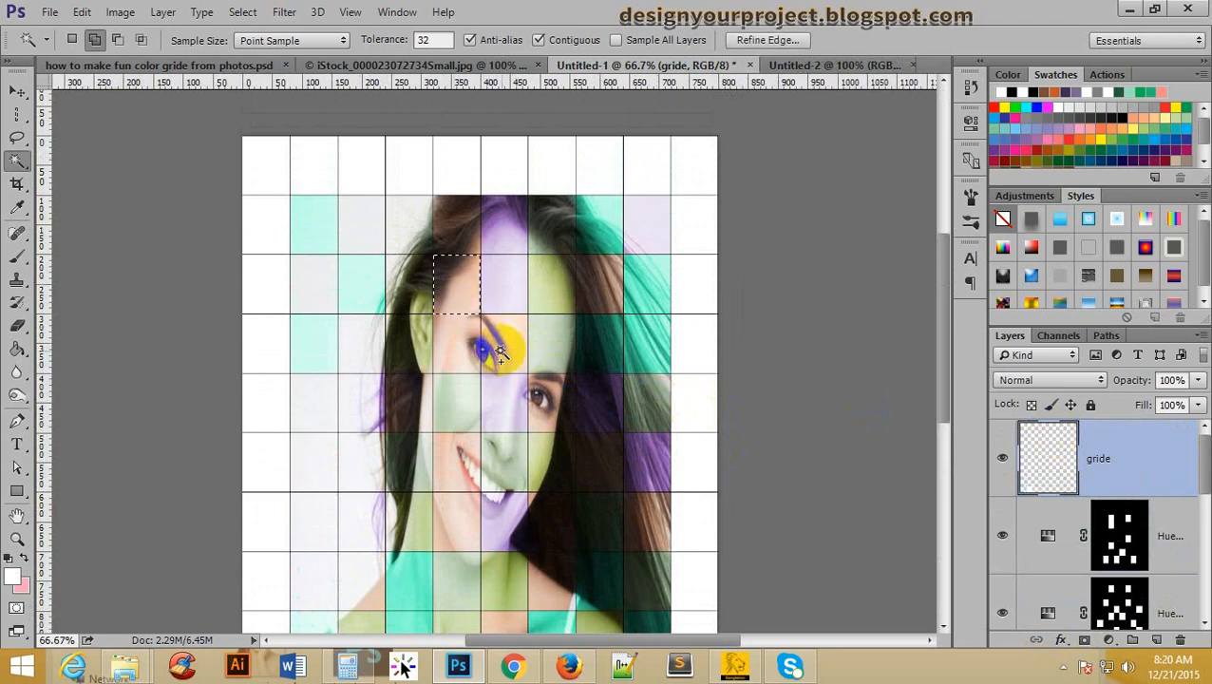
scroll(503, 352, "down", 4)
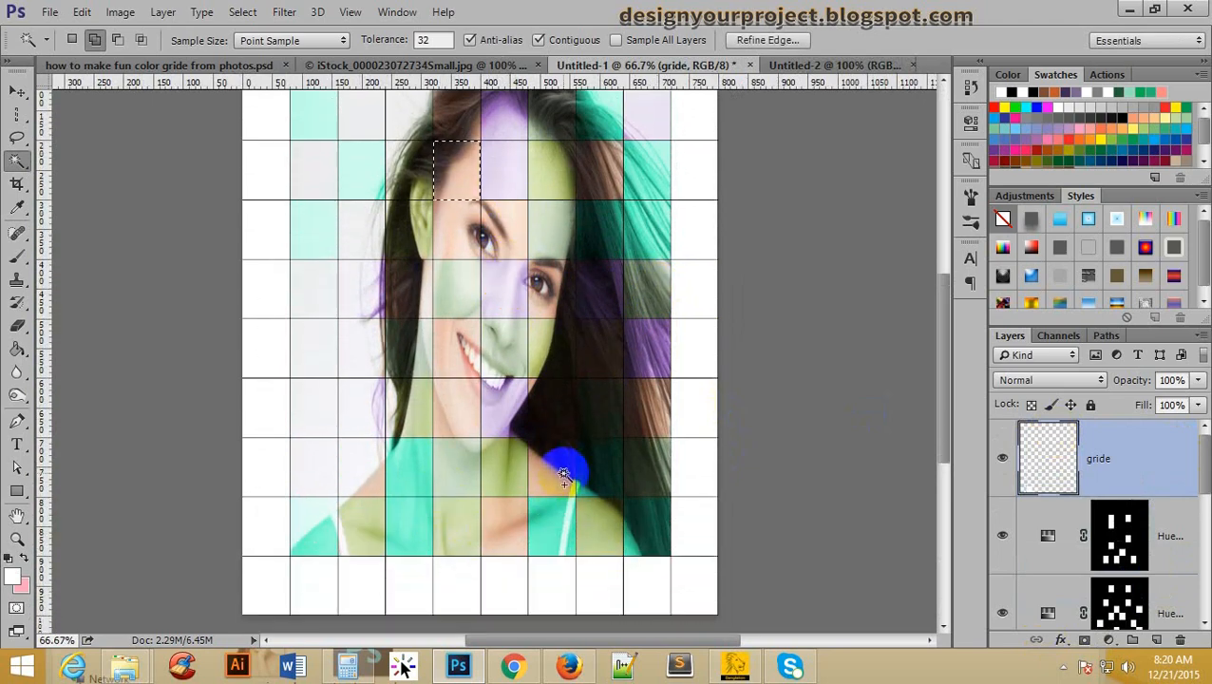
scroll(518, 527, "down", 4)
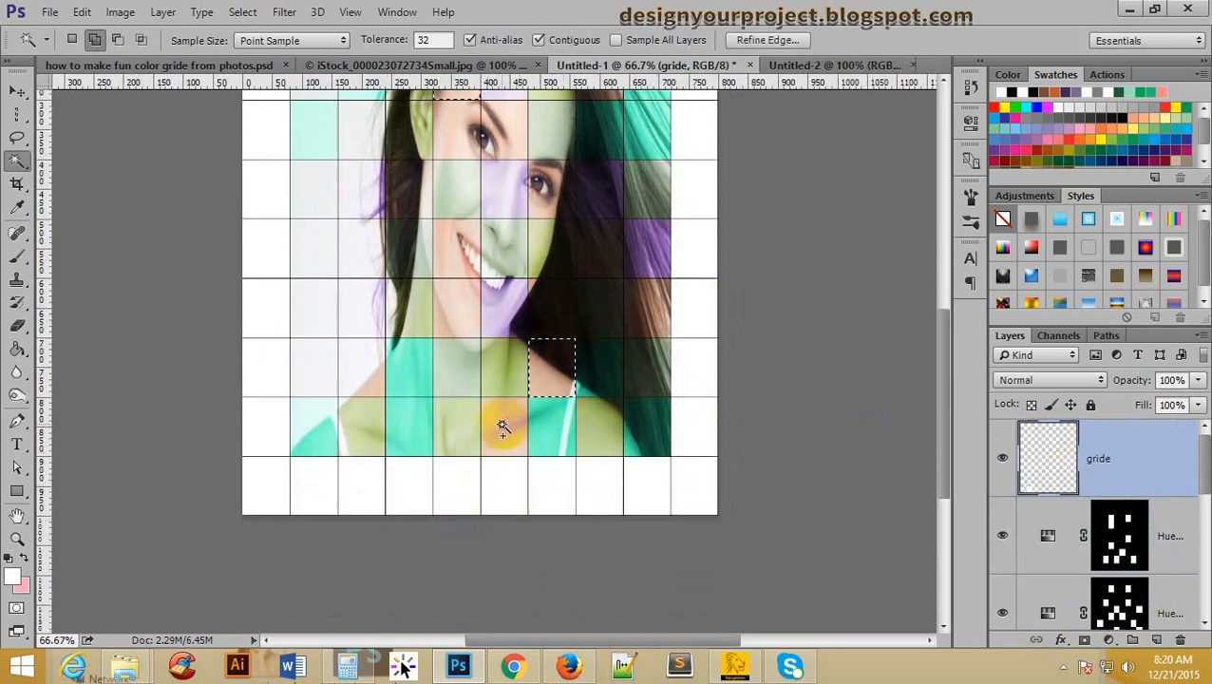
scroll(475, 455, "up", 2)
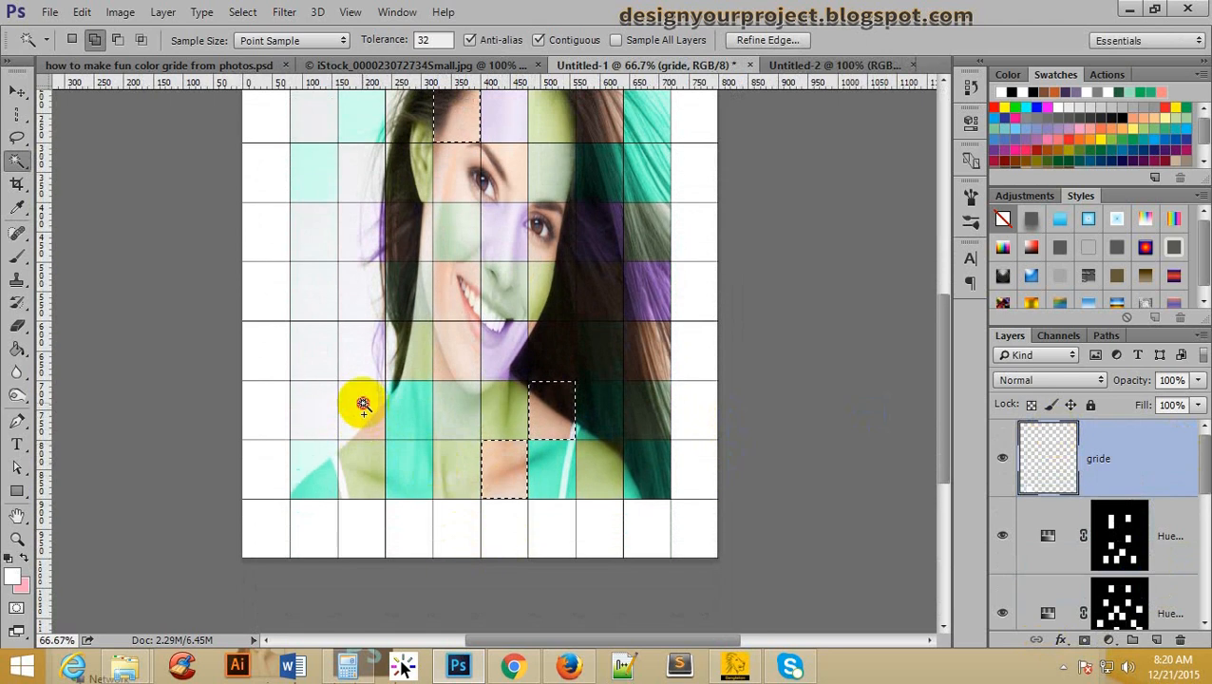
left_click(362, 404)
Fill the selected cells with the white foreground colour on Layer 3
scroll(1056, 617, "down", 5)
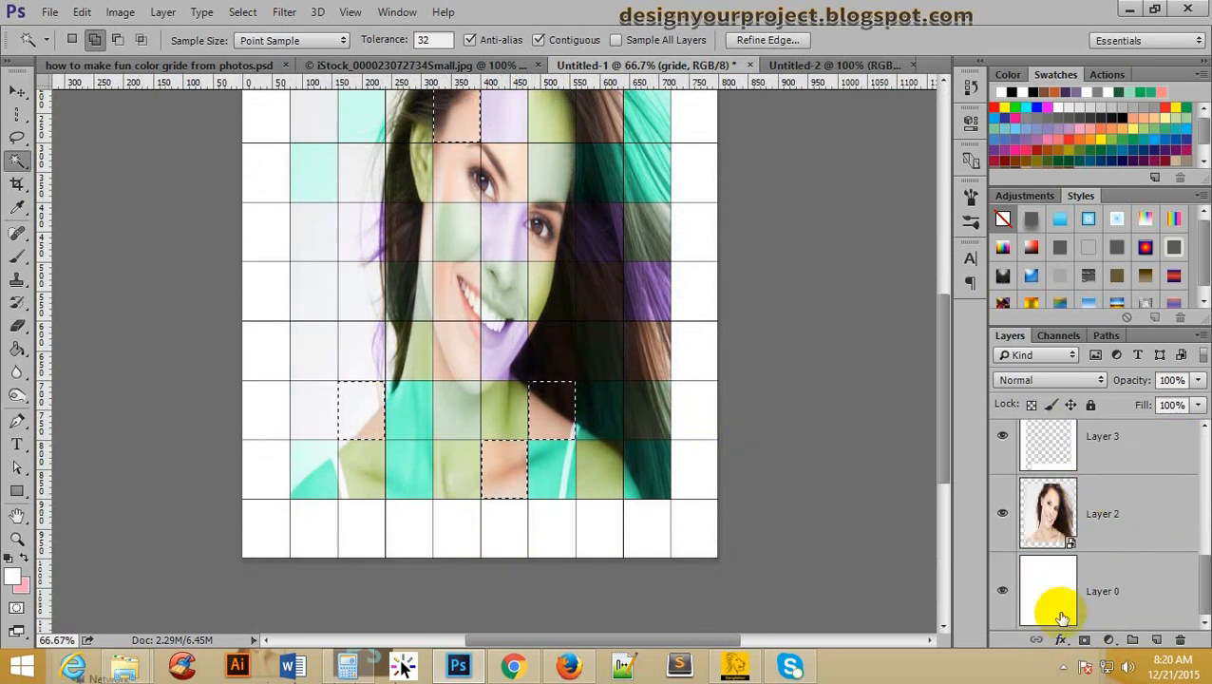
left_click(1057, 460)
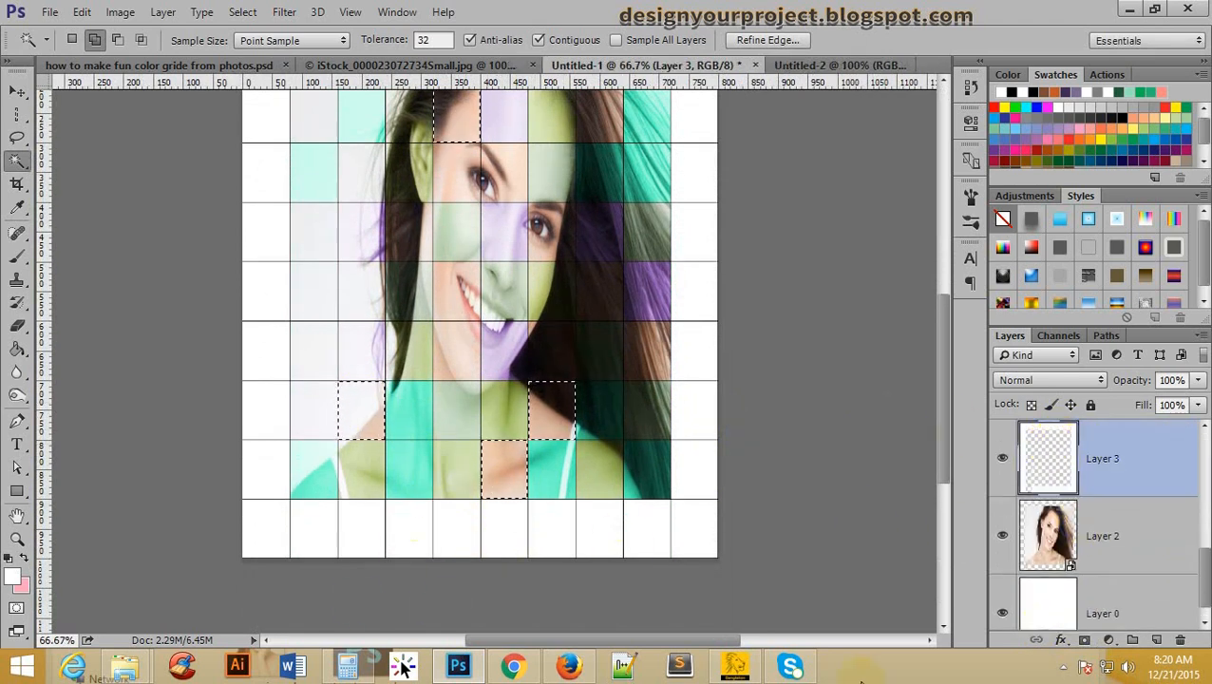
key("alt+BackSpace")
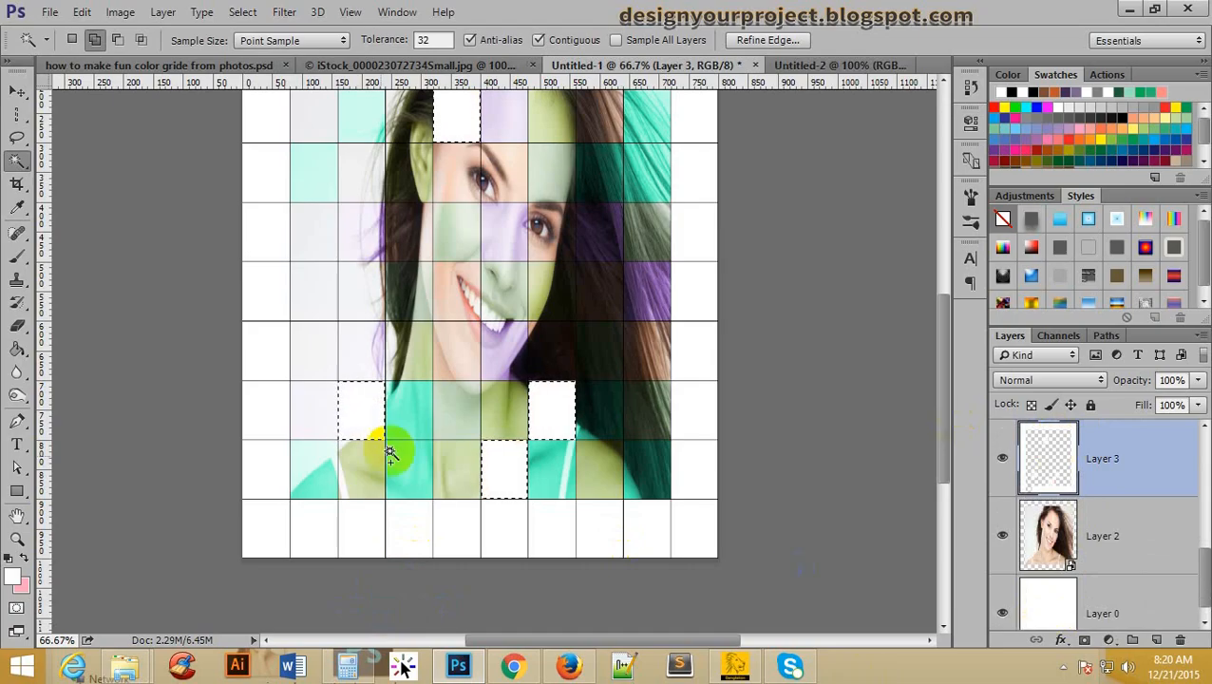
scroll(667, 475, "up", 4)
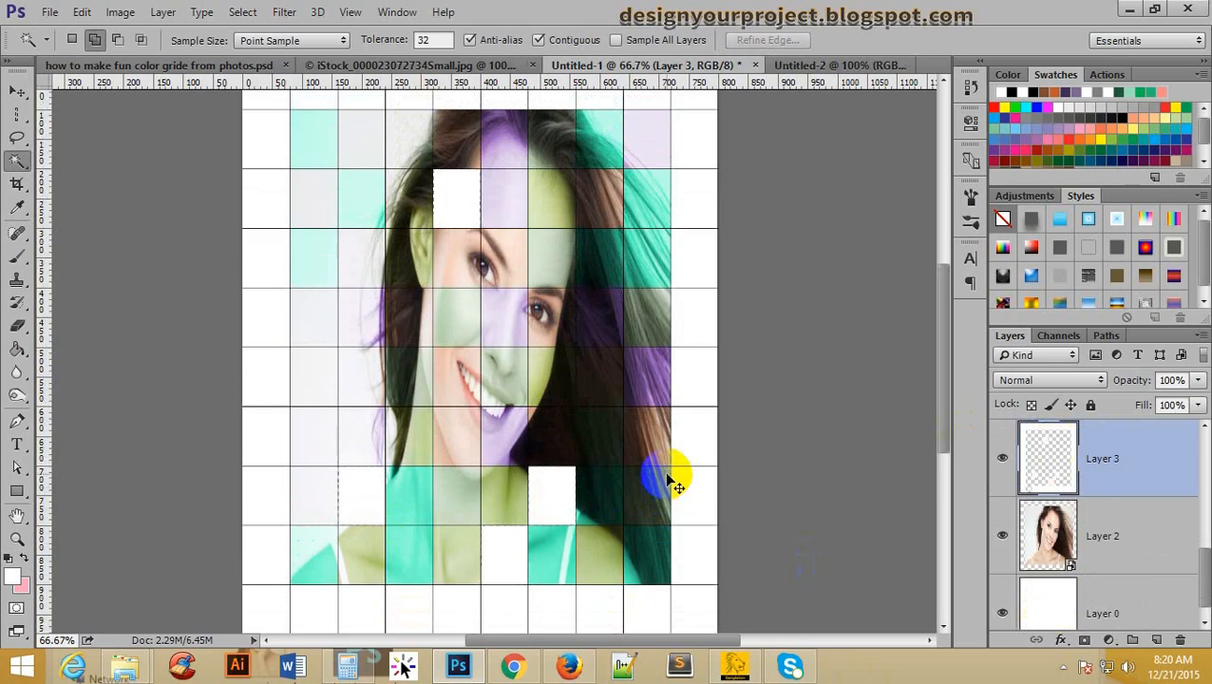
Clear the white fill from the selected cells on Layer 3
scroll(573, 378, "up", 3)
left_click(570, 381)
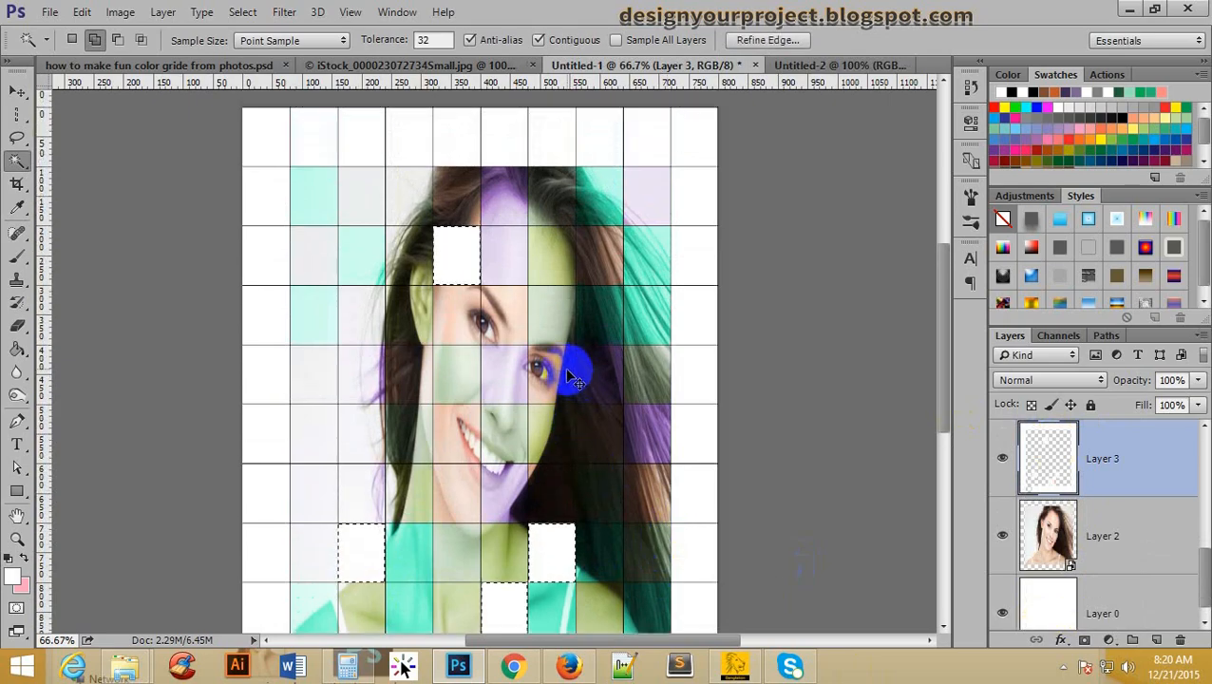
key("Delete")
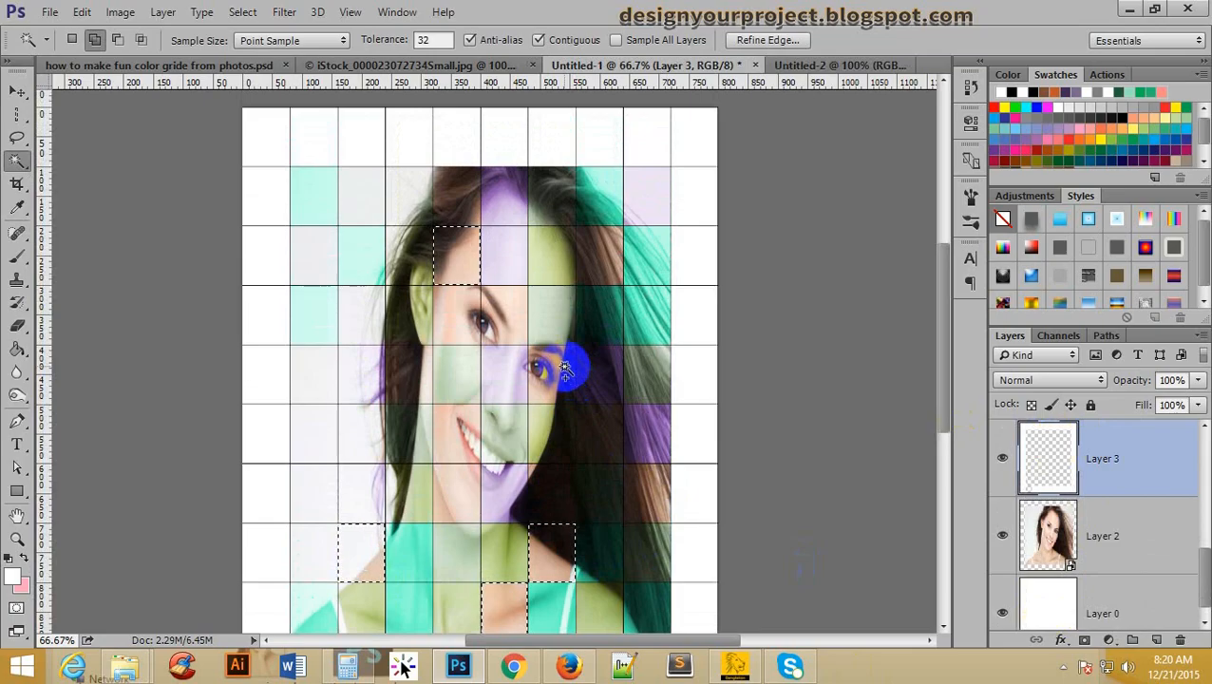
Add a Hue/Saturation adjustment above Layer 3 for the selected cells with hue -23, and set its blend mode to Color
scroll(664, 360, "down", 1)
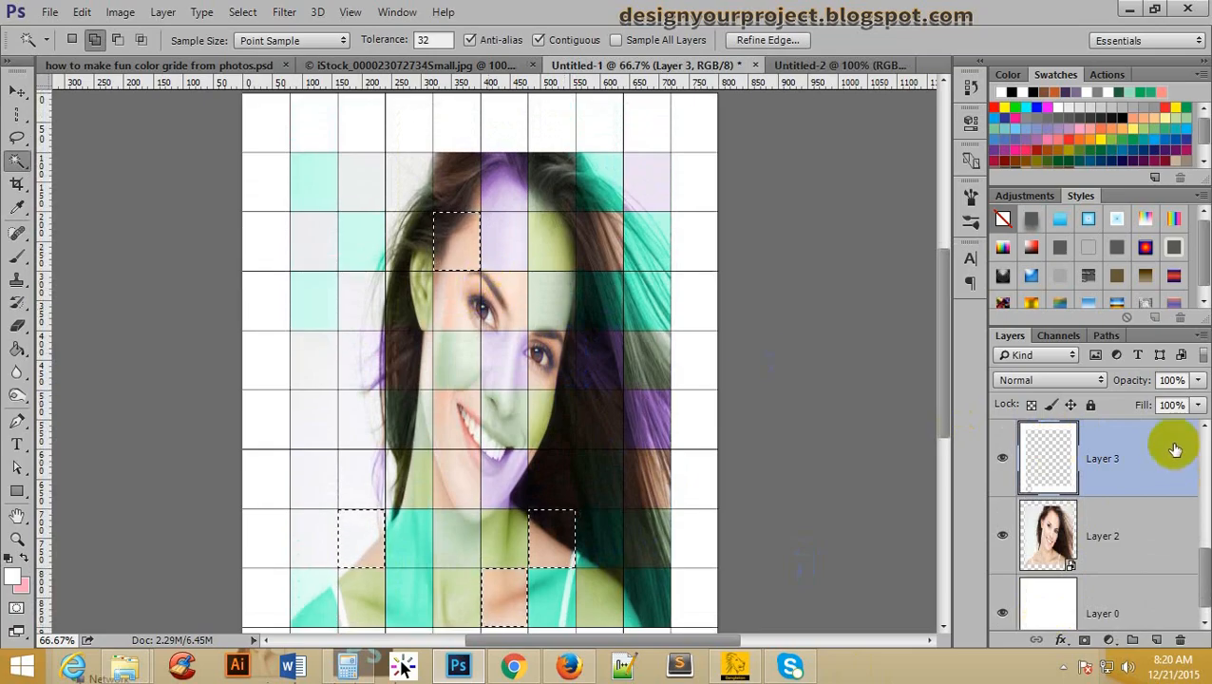
scroll(1168, 454, "up", 3)
scroll(1169, 460, "down", 2)
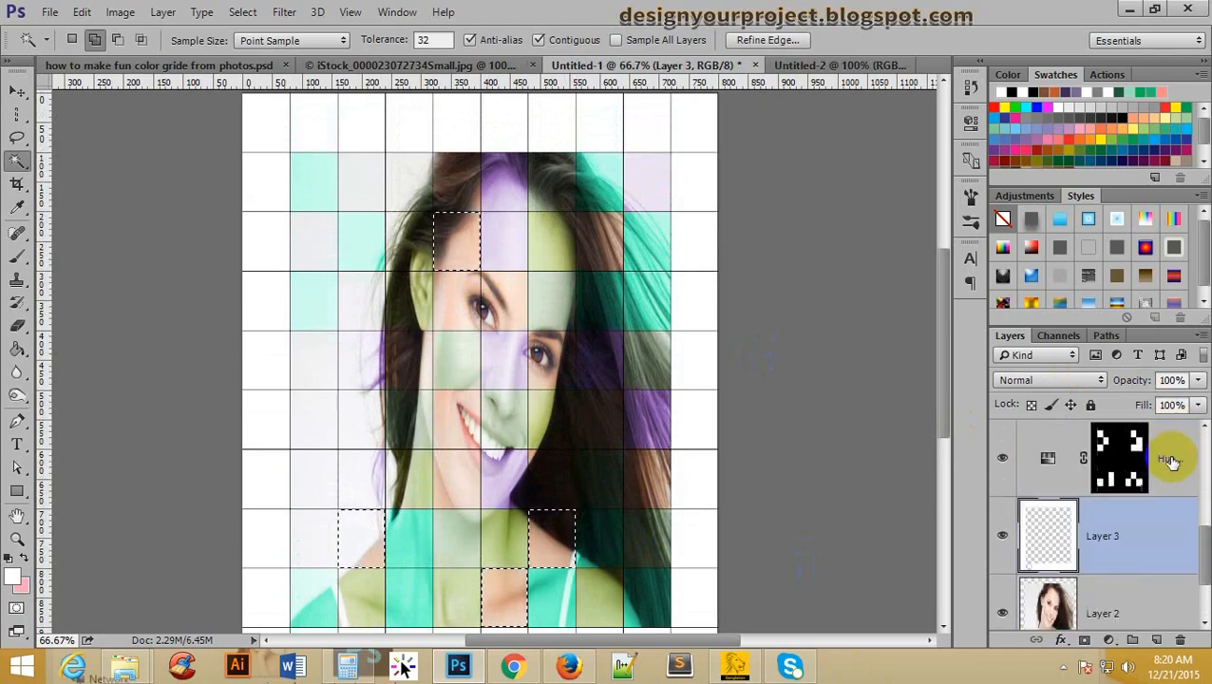
scroll(1154, 478, "down", 1)
scroll(1139, 478, "up", 2)
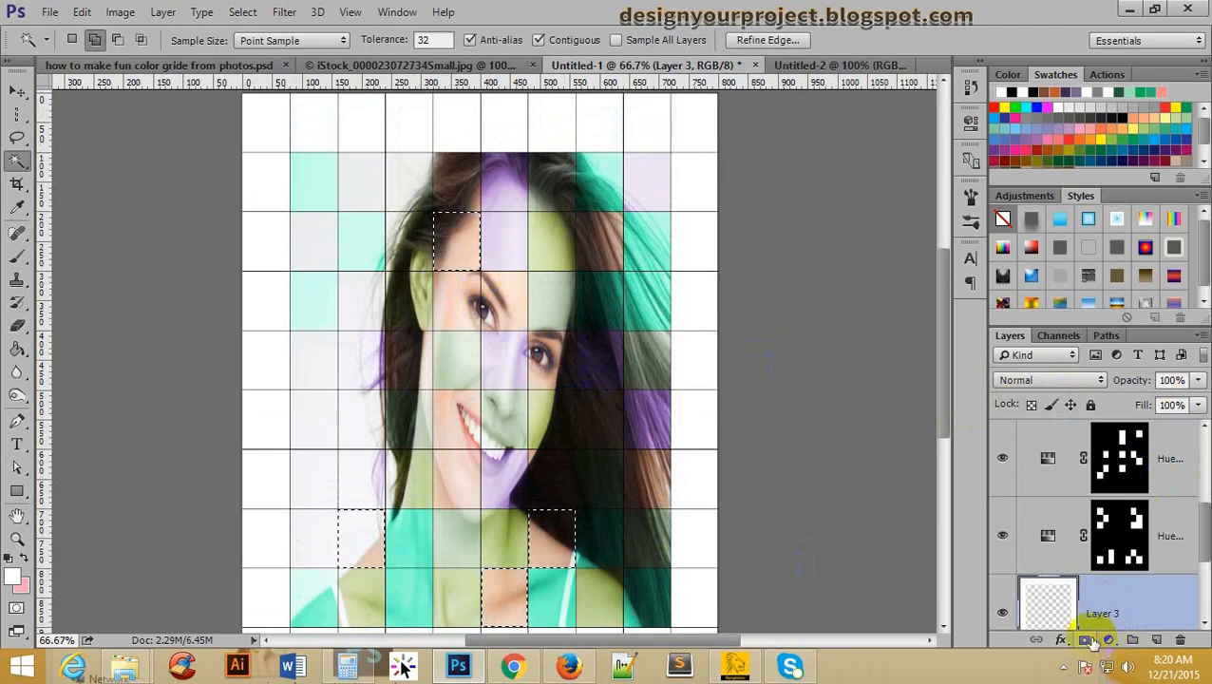
left_click(1106, 640)
left_click(1180, 423)
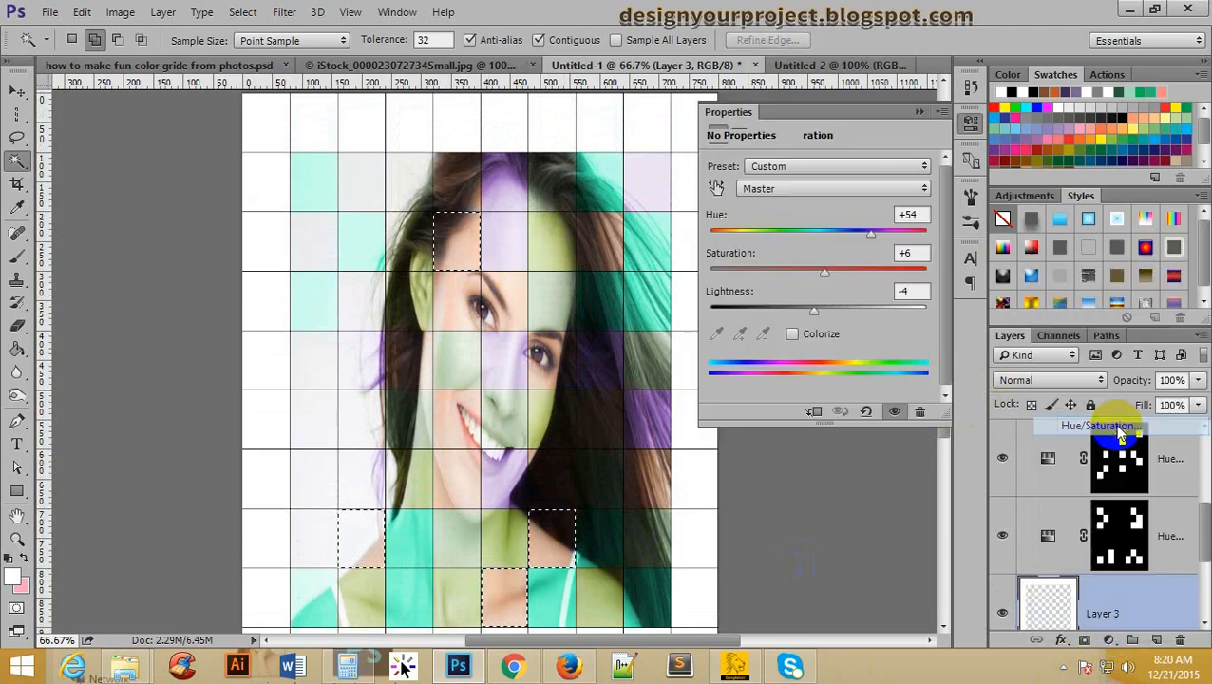
mouse_move(818, 235)
left_mouse_down()
mouse_move(741, 235)
mouse_move(800, 237)
left_mouse_up()
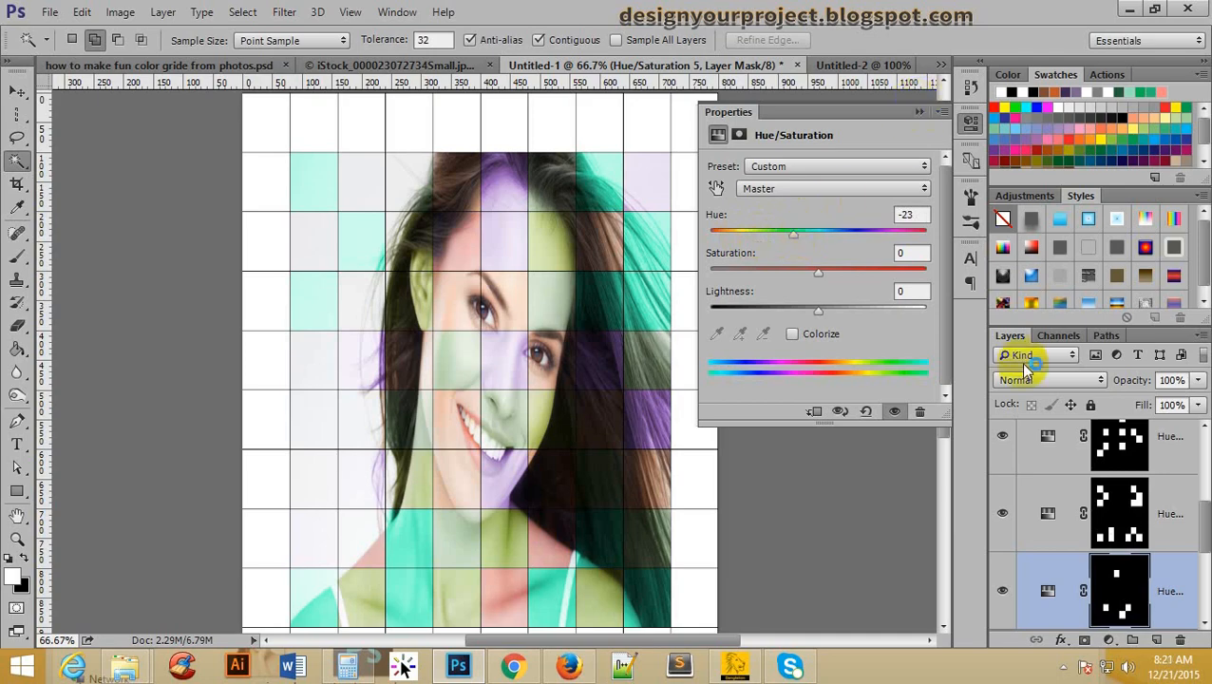
left_click(921, 113)
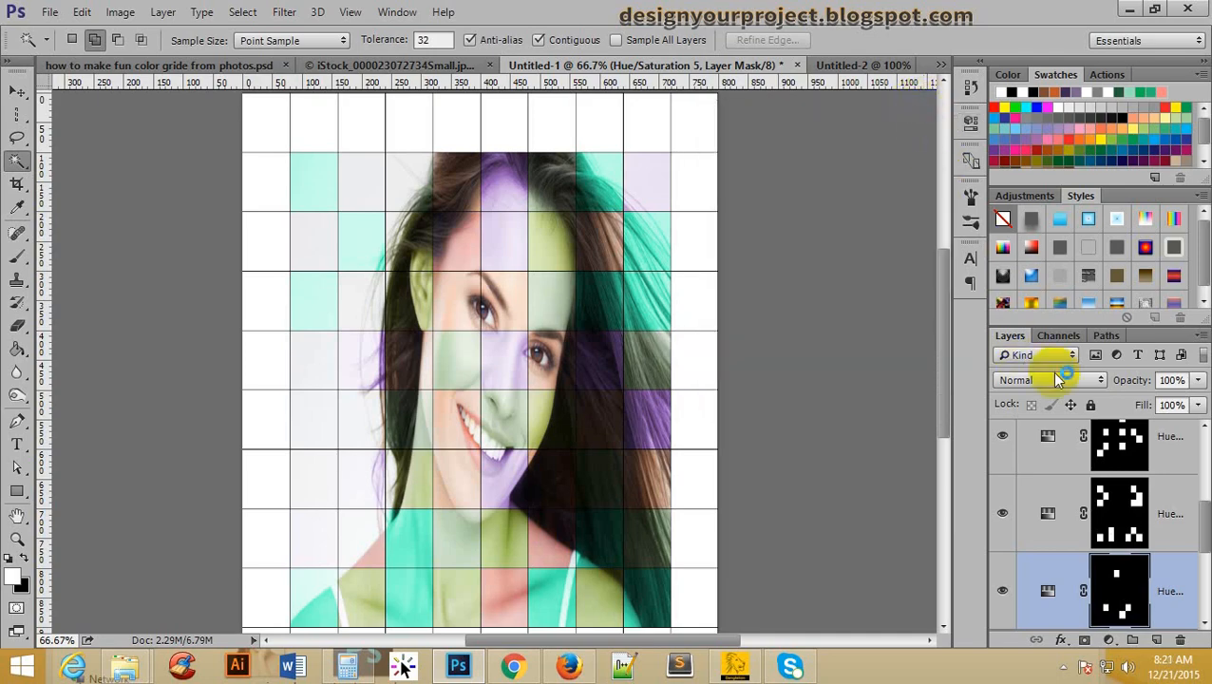
left_click(1056, 380)
left_click(1054, 381)
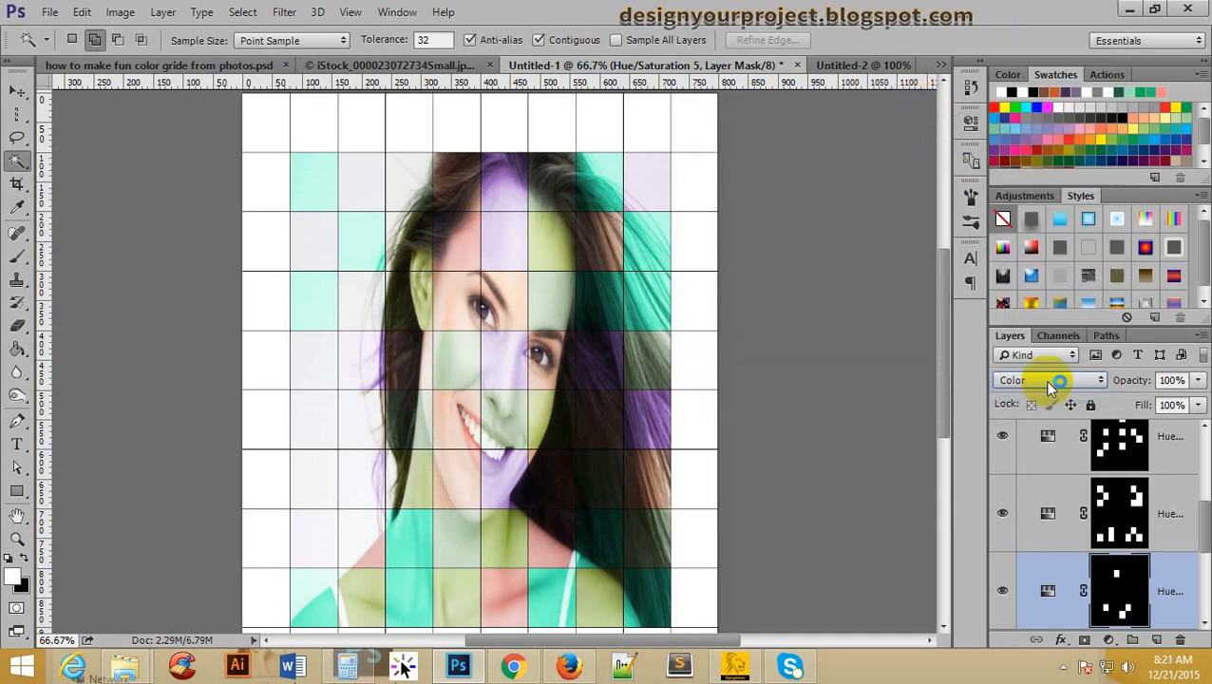
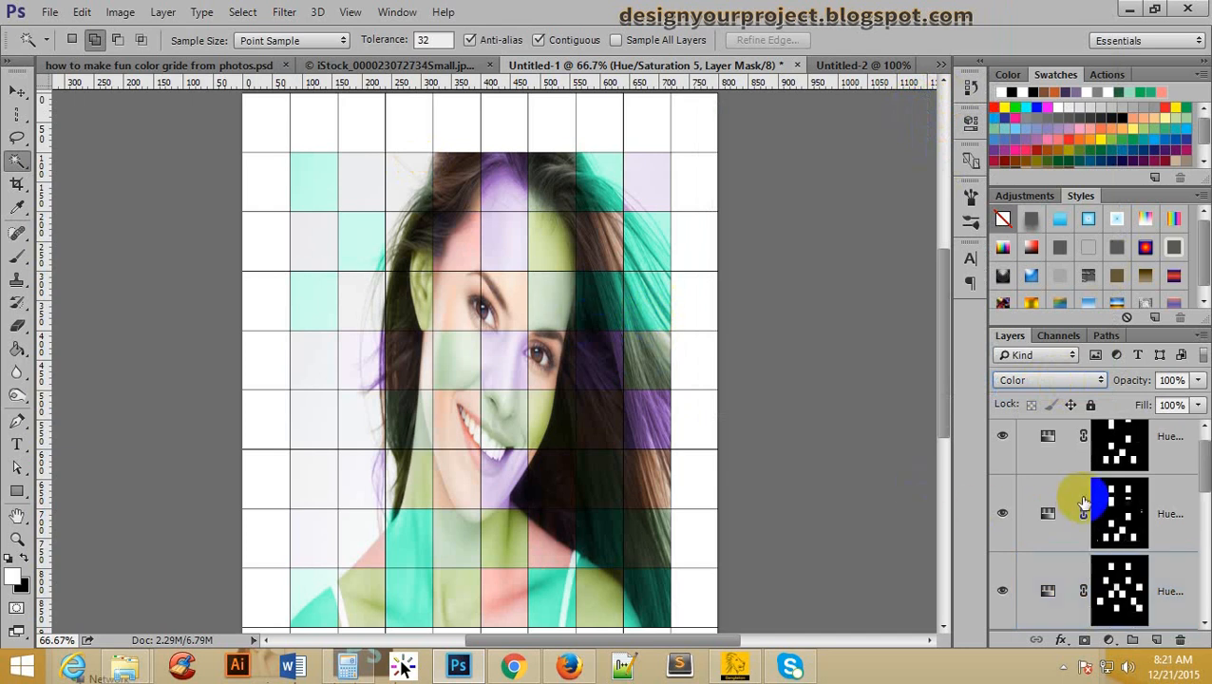
Group all the Hue/Saturation adjustment layers and move the group beneath Layer 3
scroll(1083, 501, "up", 2)
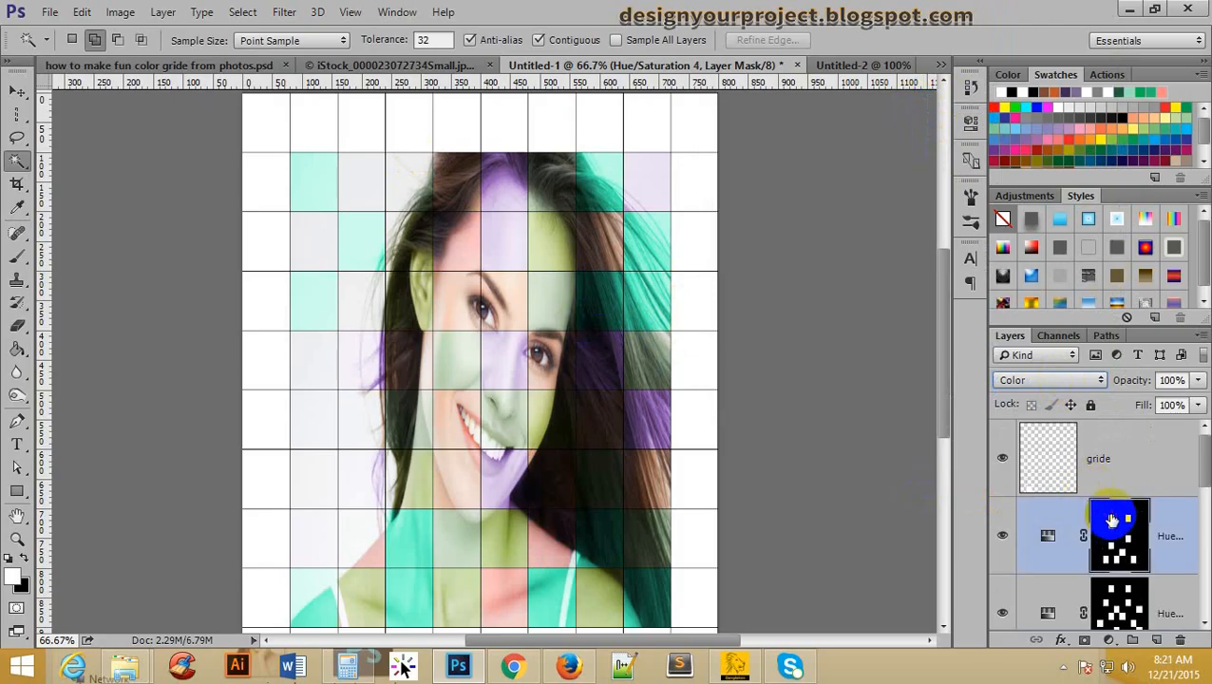
scroll(1111, 519, "down", 5)
scroll(1108, 520, "up", 2)
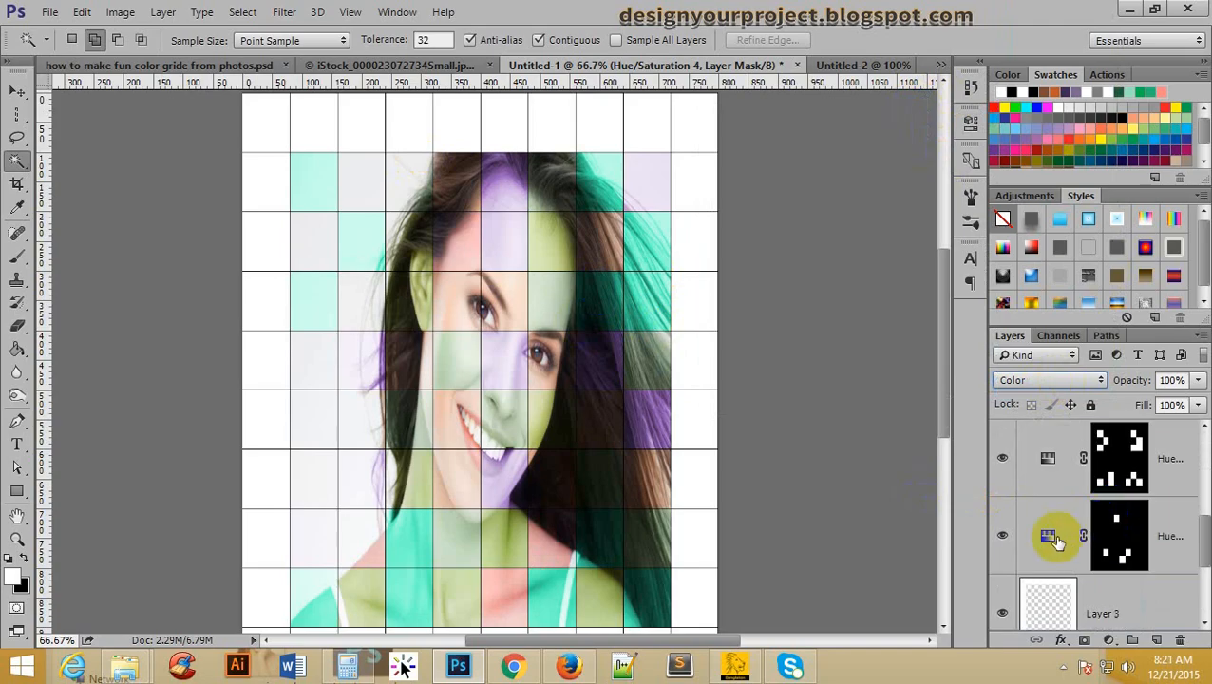
left_click(1033, 530, "shift")
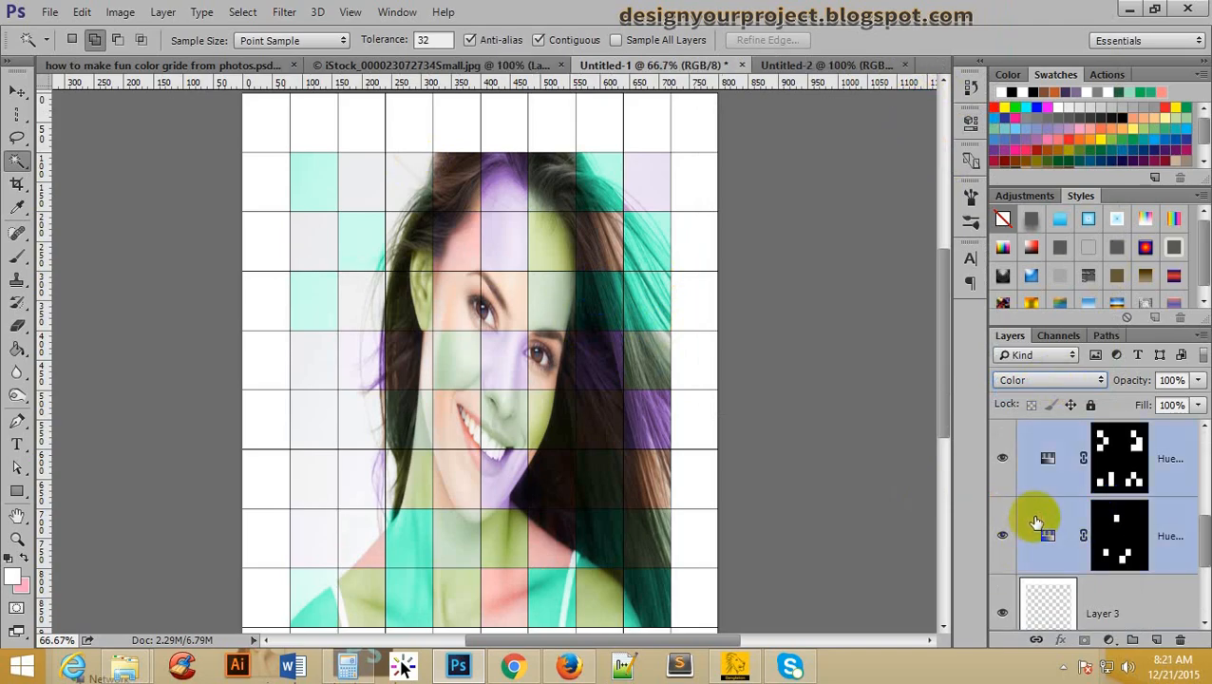
key("ctrl+g")
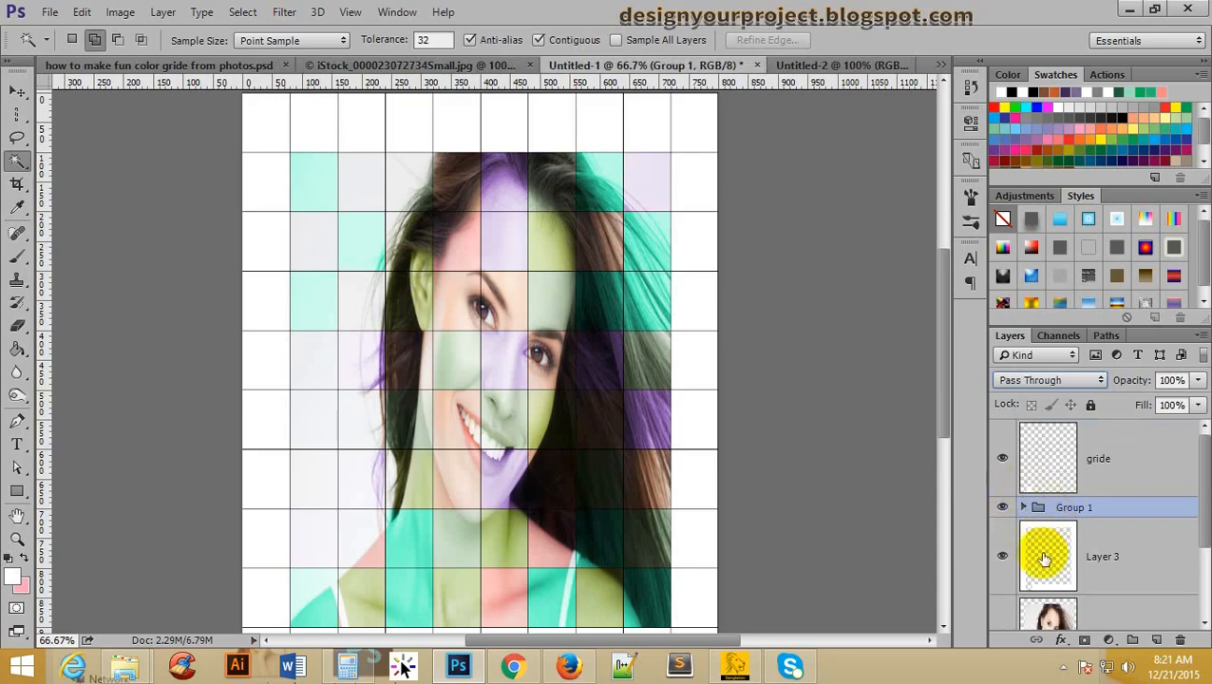
left_click_drag(1066, 507, 1074, 586)
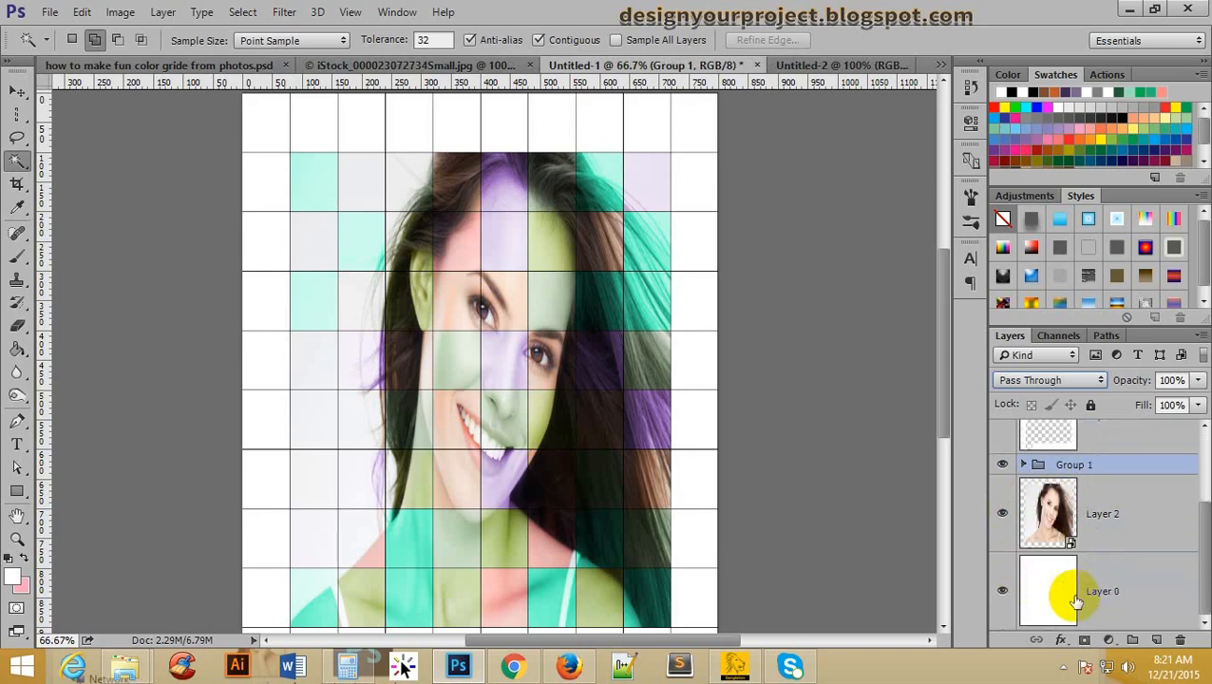
Make the gride layer active with its transparent pixels locked
left_click(1060, 475)
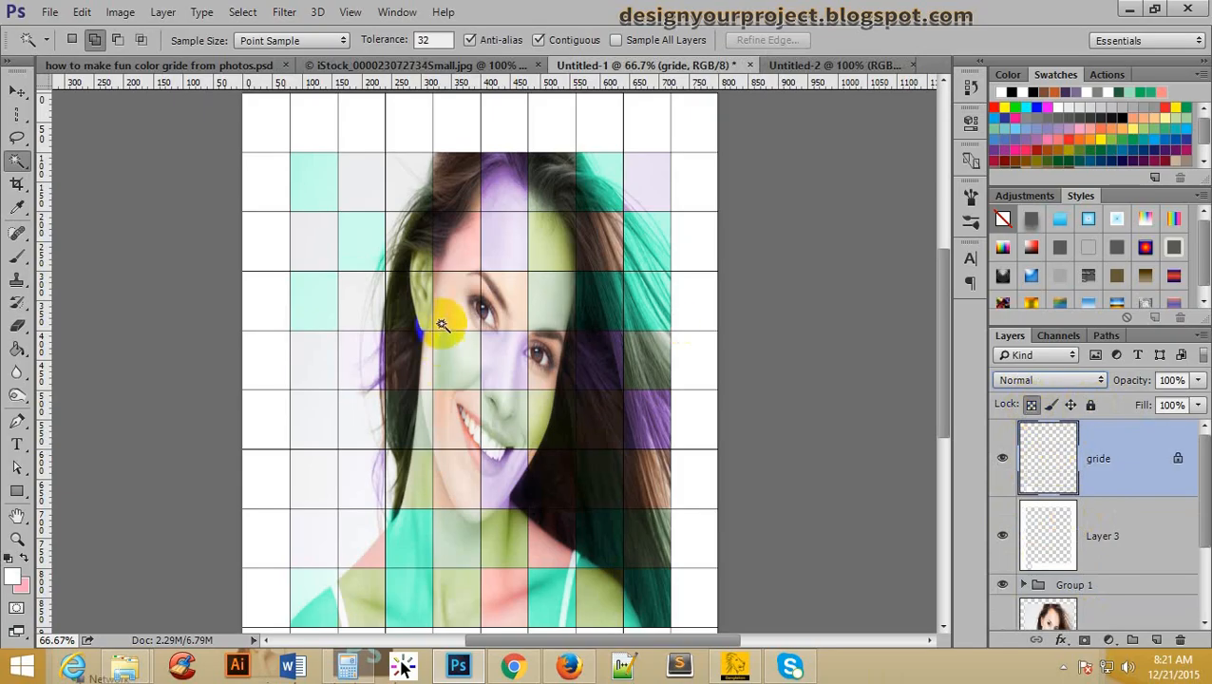
scroll(486, 185, "up", 1)
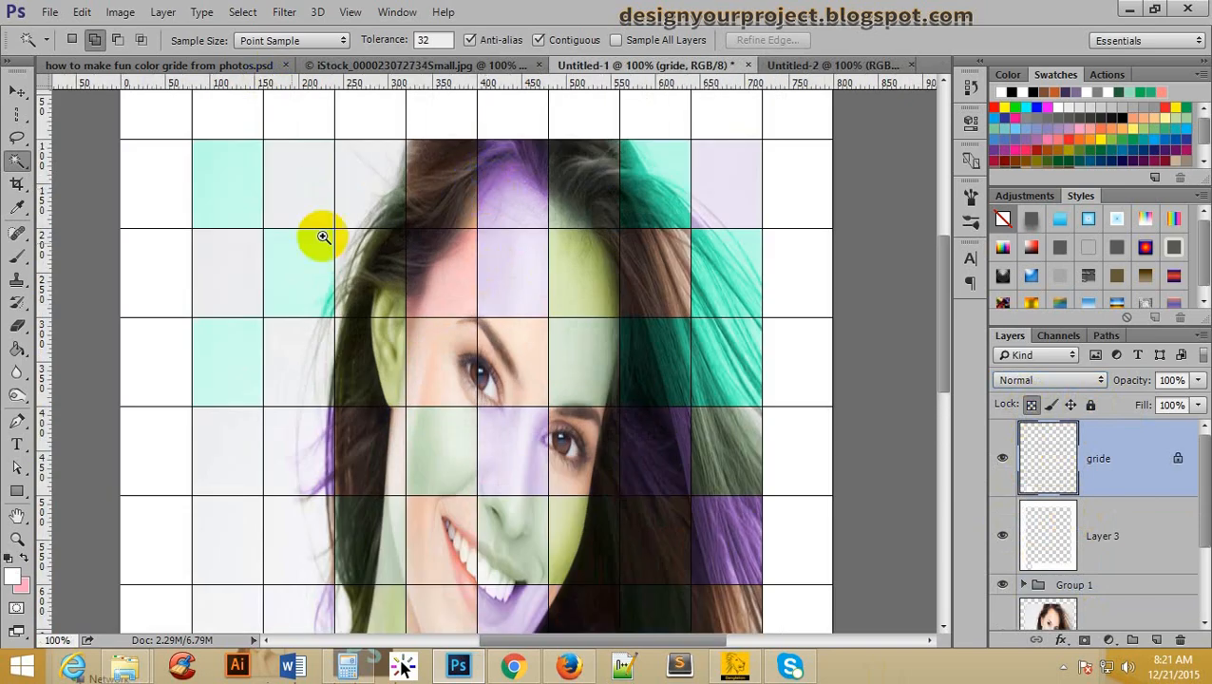
scroll(430, 273, "up", 2)
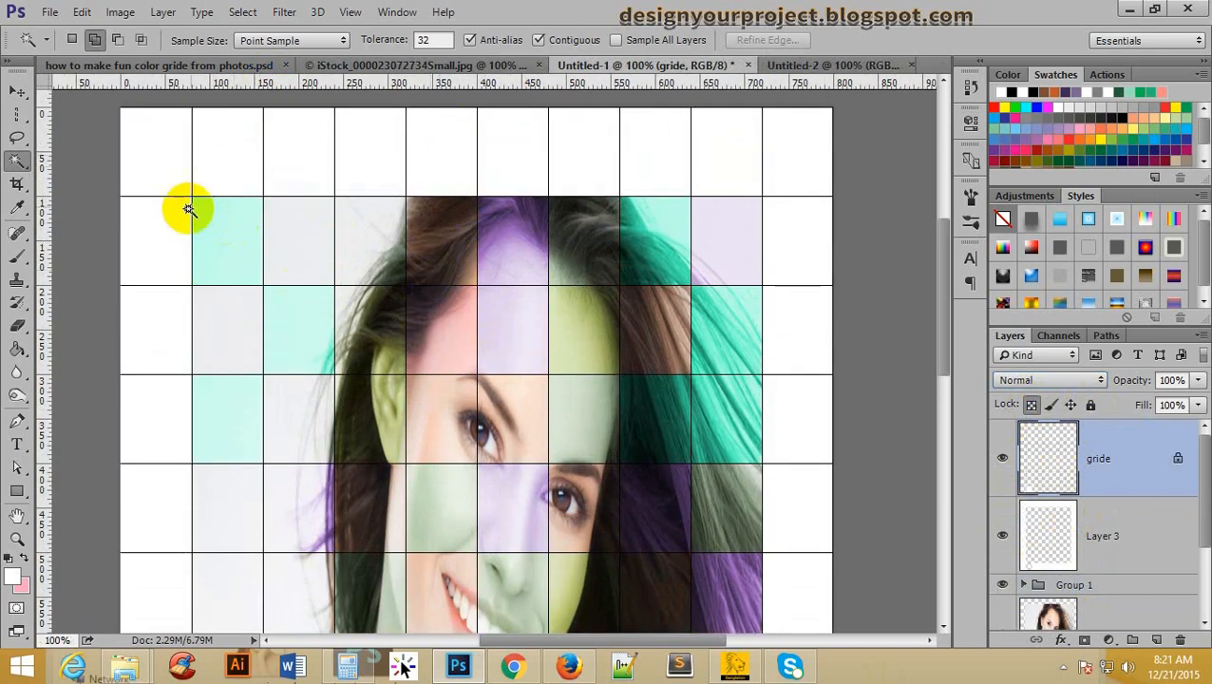
scroll(504, 273, "down", 2)
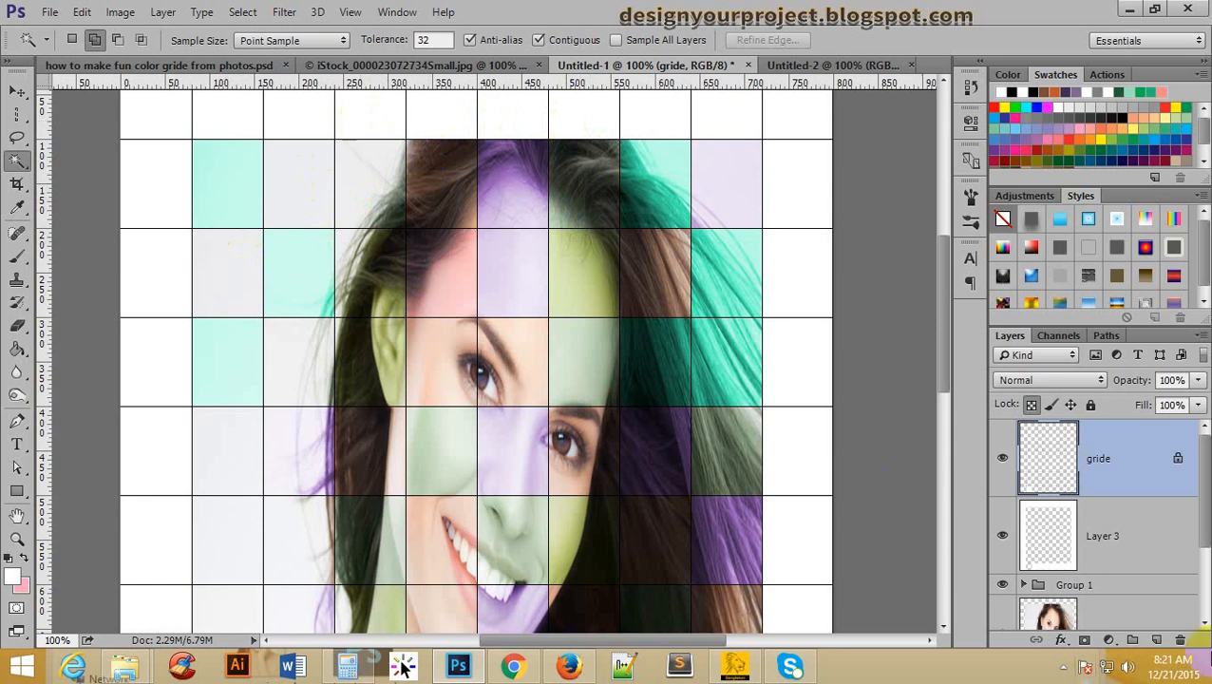
Try a Black & White adjustment with default settings above the gride layer, and undo it
left_click(1108, 641)
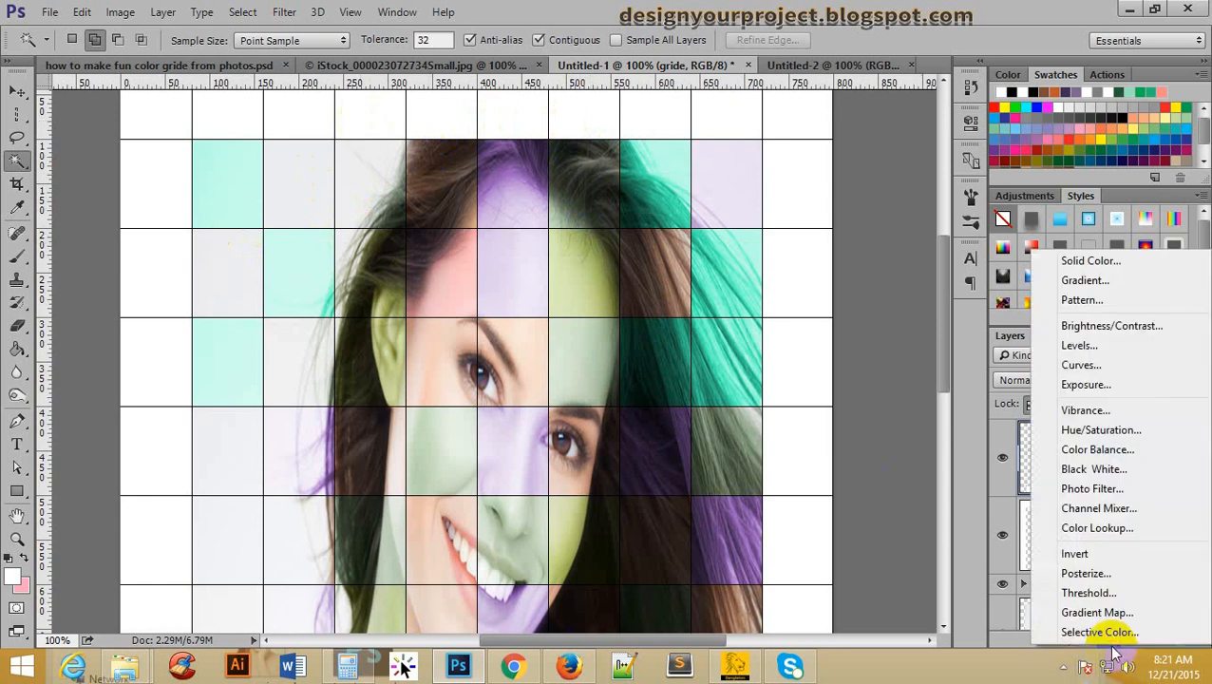
left_click(1093, 469)
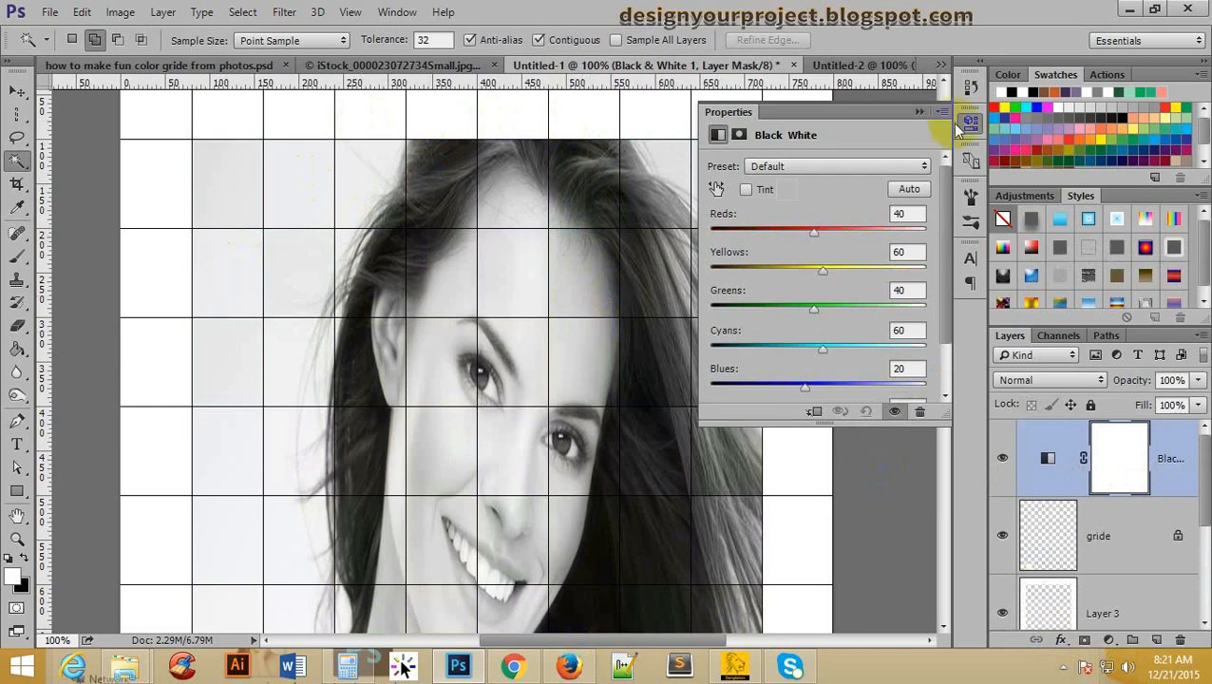
left_click(917, 113)
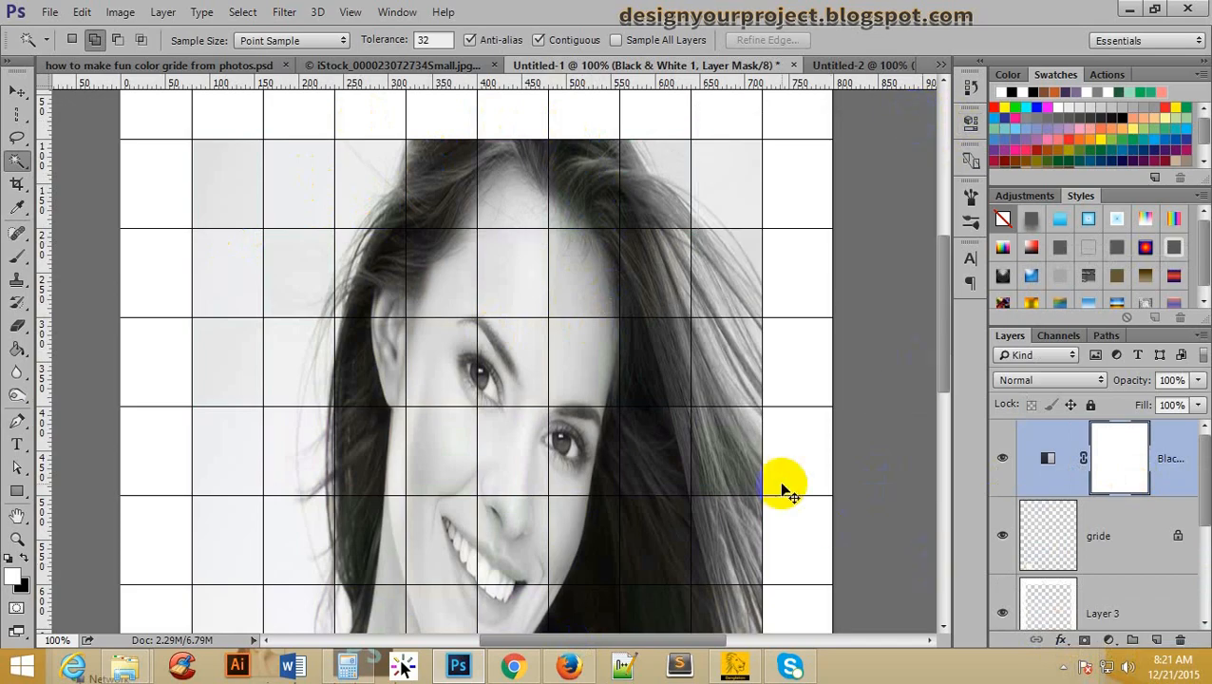
key("ctrl+z")
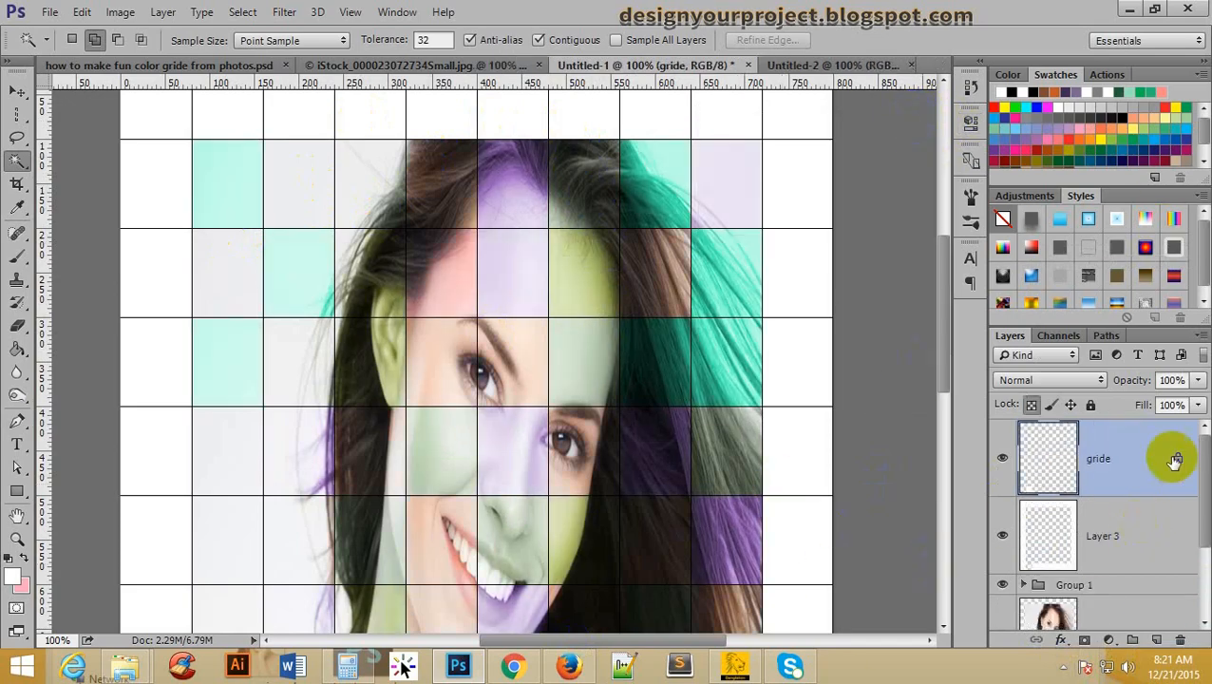
Fill the gride layer's lines with white in Normal mode at 100% opacity, preserving transparency
left_click(83, 13)
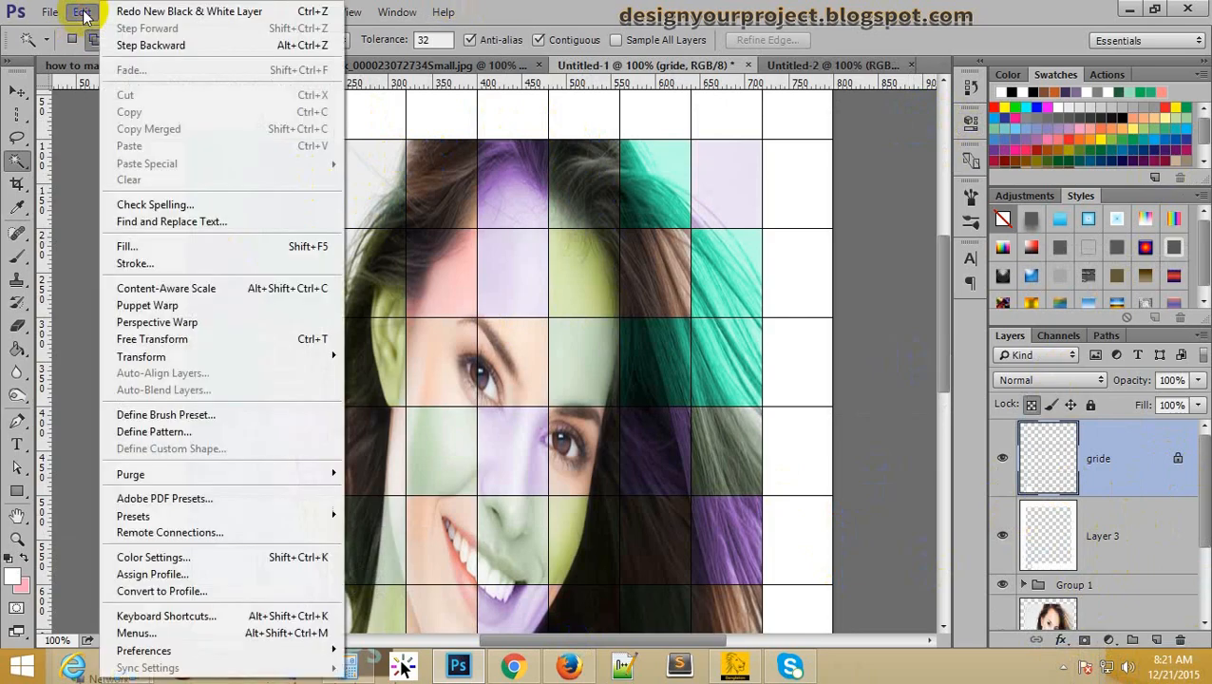
left_click(245, 248)
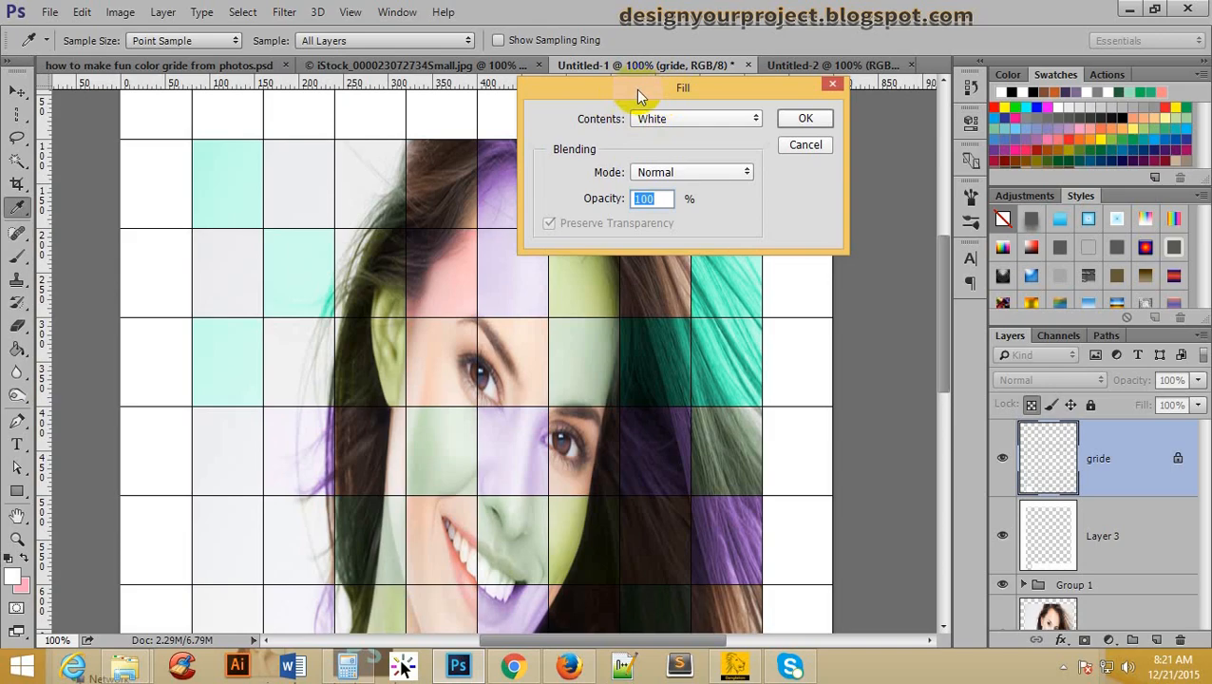
left_click_drag(638, 92, 716, 87)
left_click(886, 114)
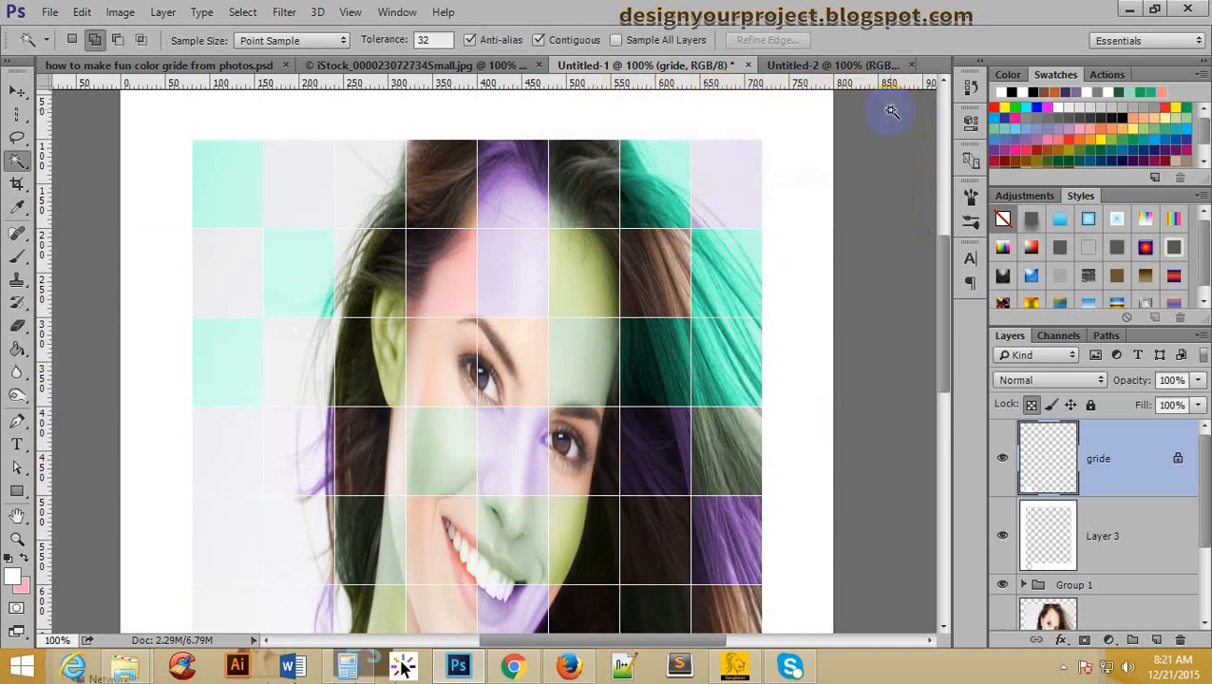
Examine the white grid lines and the tinted cells across the whole portrait, both close up and from a distance
left_click(511, 194, "ctrl")
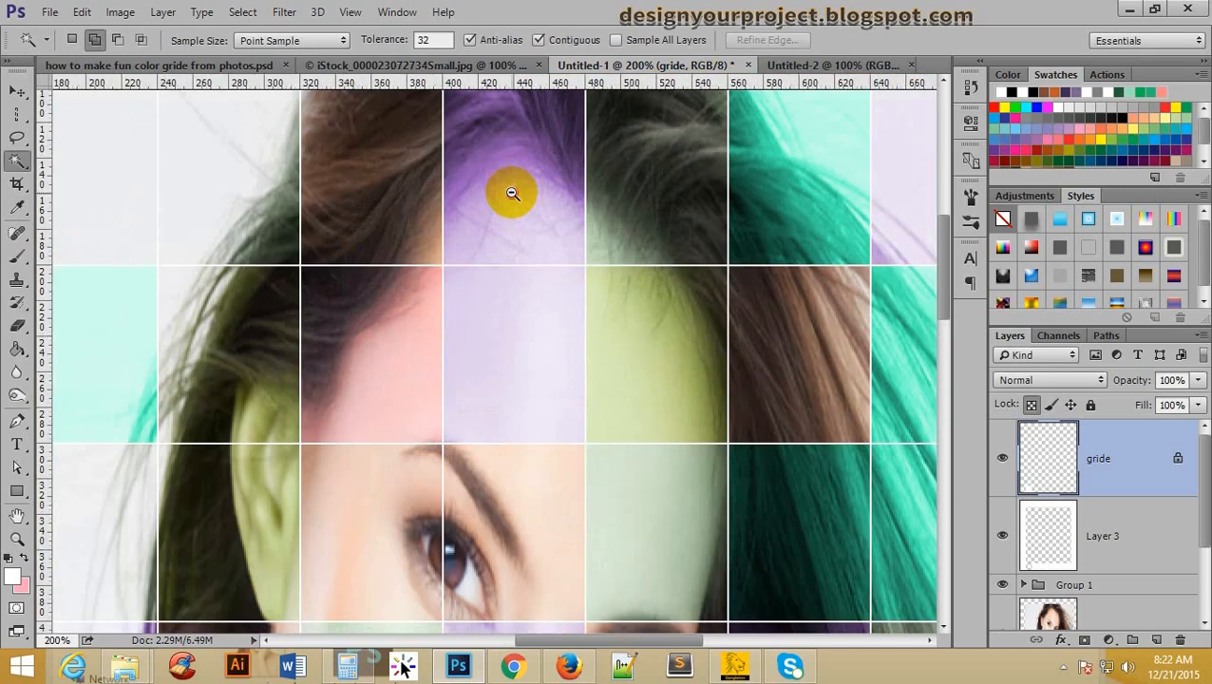
left_click(511, 195, "alt")
scroll(473, 288, "down", 6)
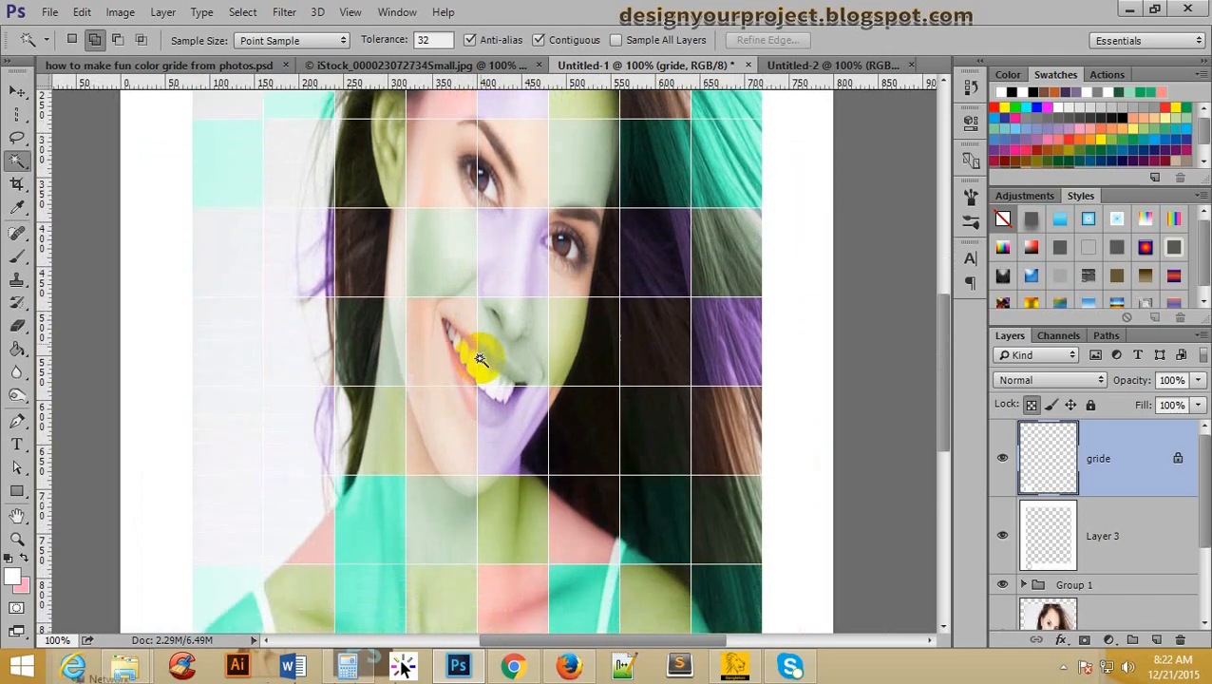
scroll(496, 353, "up", 6)
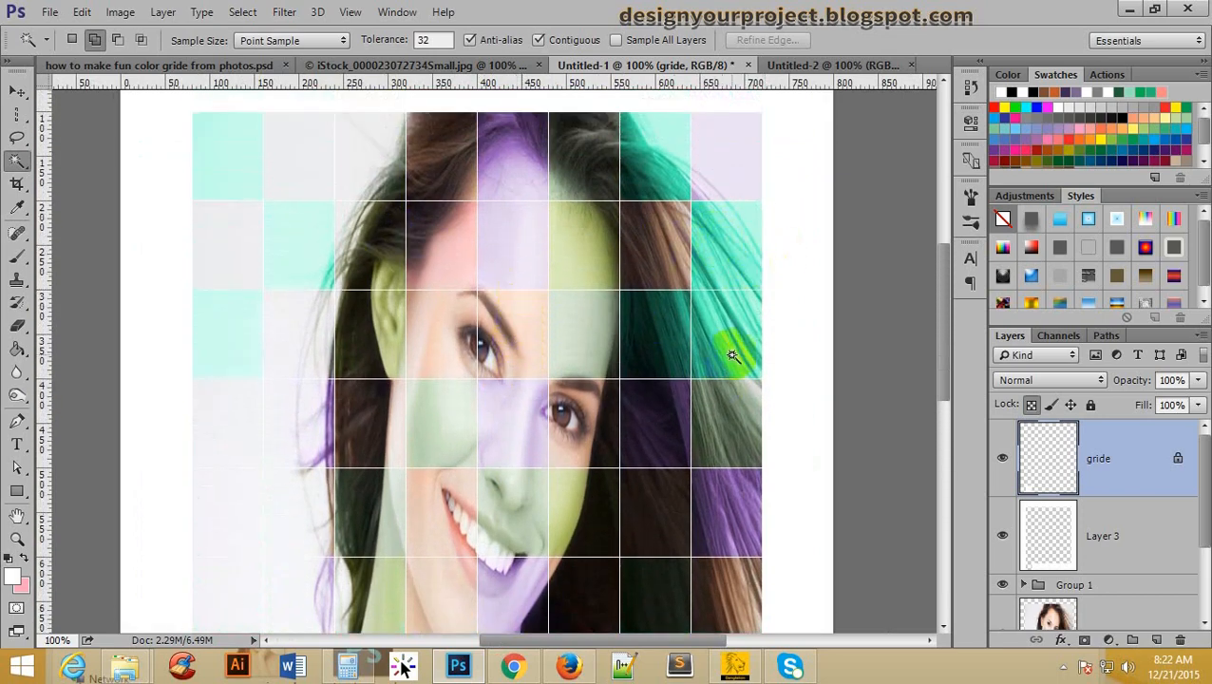
scroll(491, 284, "down", 1)
scroll(496, 285, "down", 1)
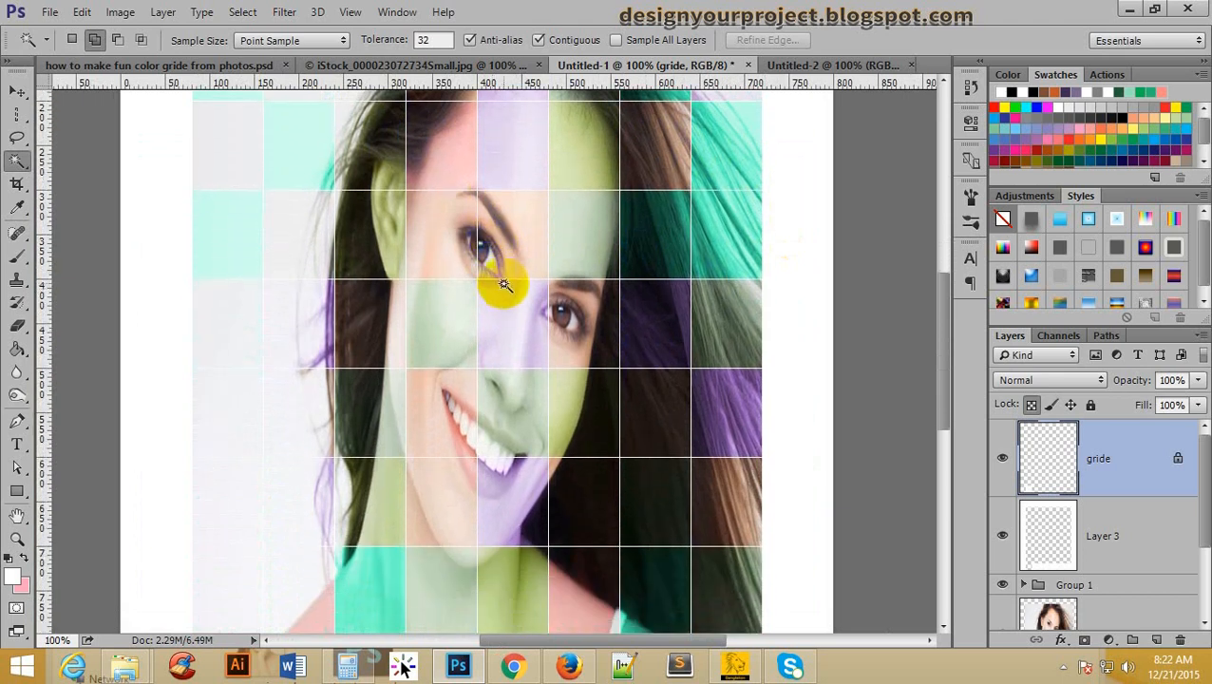
scroll(502, 289, "down", 2)
scroll(465, 432, "up", 3)
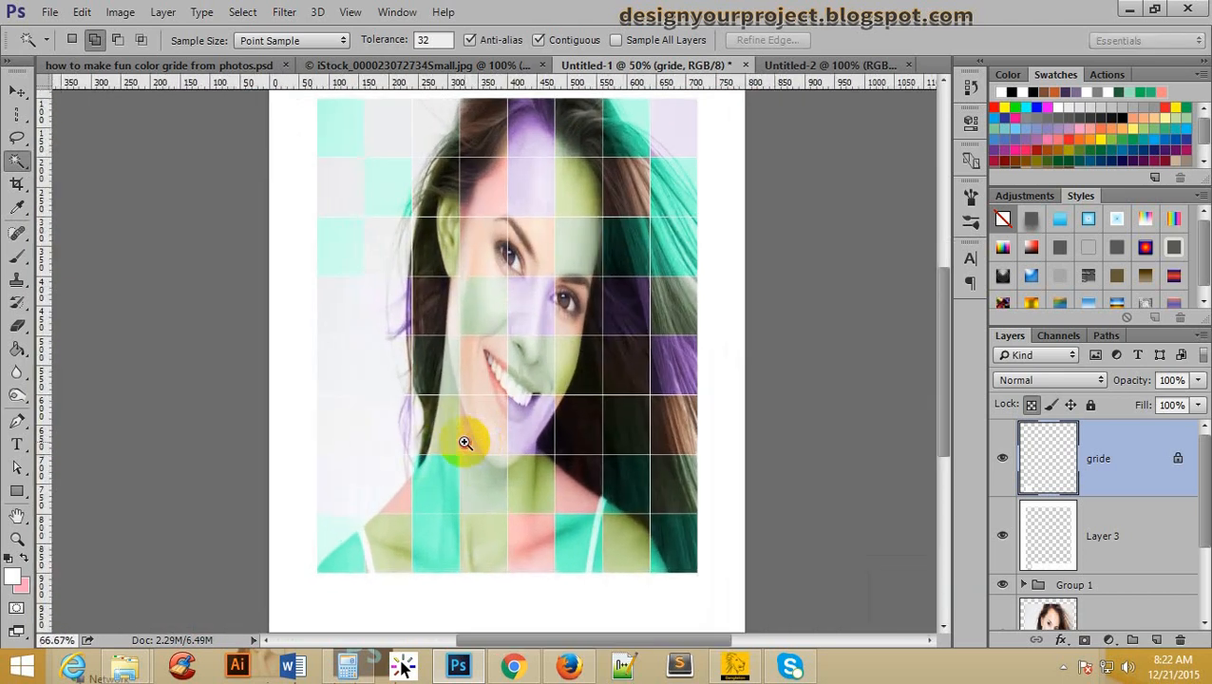
scroll(501, 386, "up", 4)
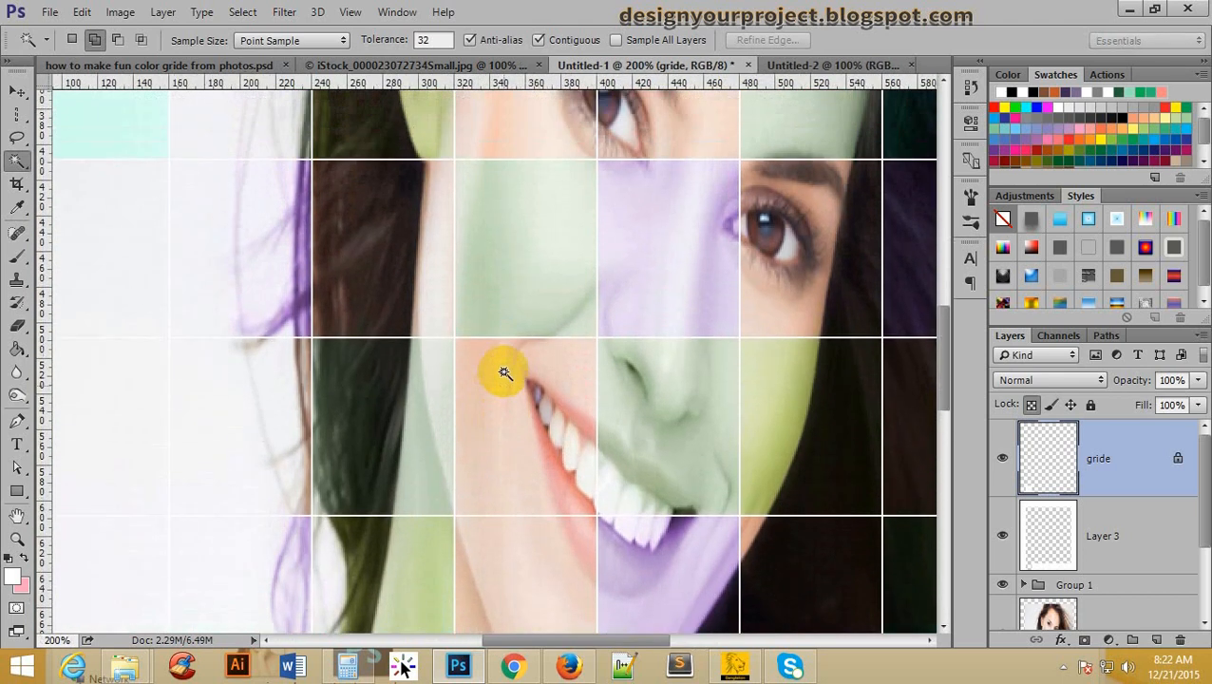
scroll(520, 319, "down", 1)
scroll(523, 318, "down", 1)
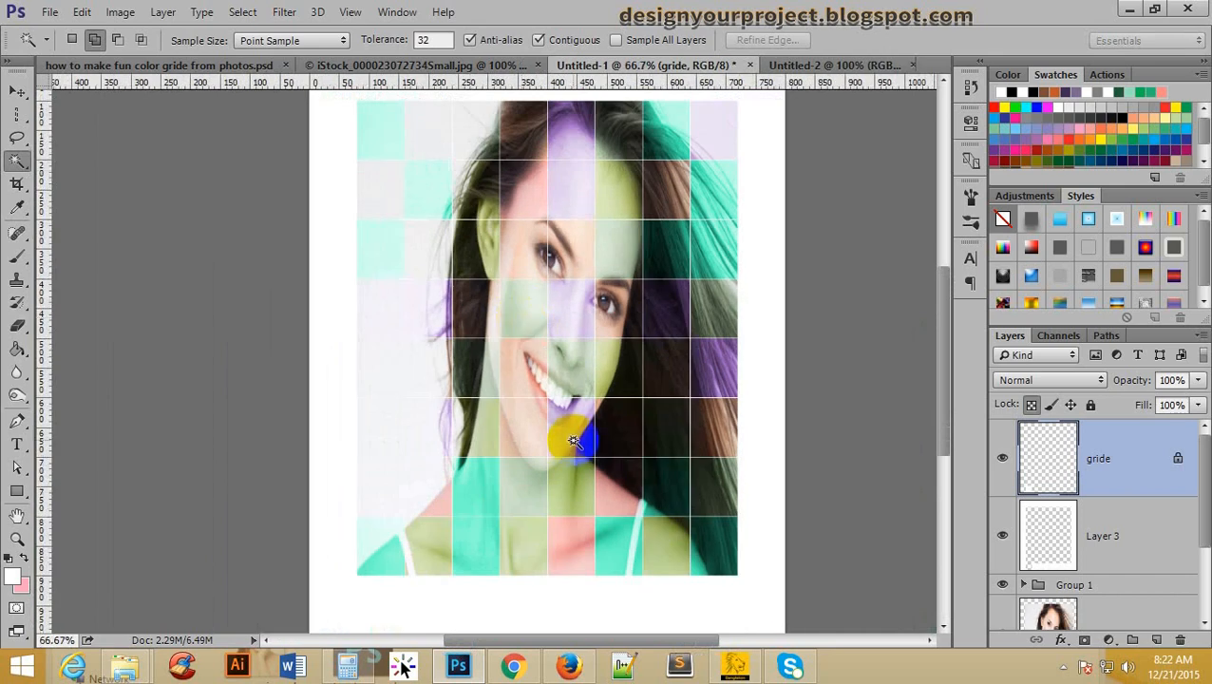
Open the contents of Layer 2's smart object and place efecto-blanco-y-negro-desteñido-psdbox.jpg from the photoshop folder above the woman's photo
scroll(1063, 562, "down", 3)
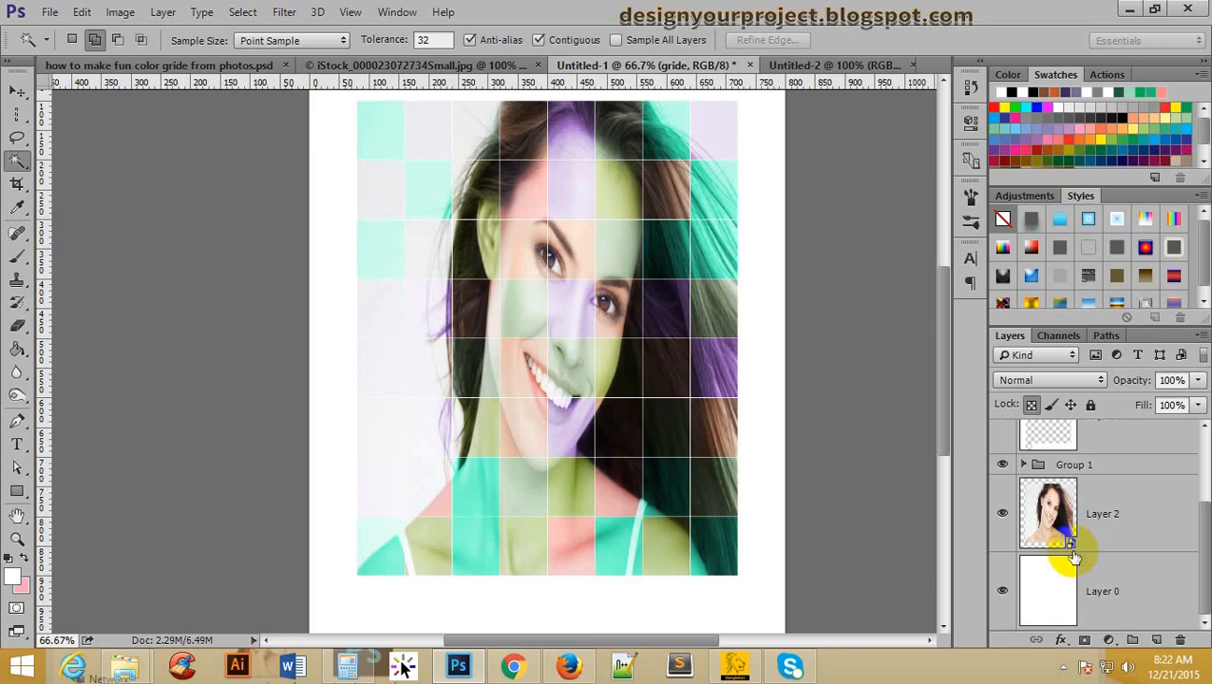
double_click(1071, 542)
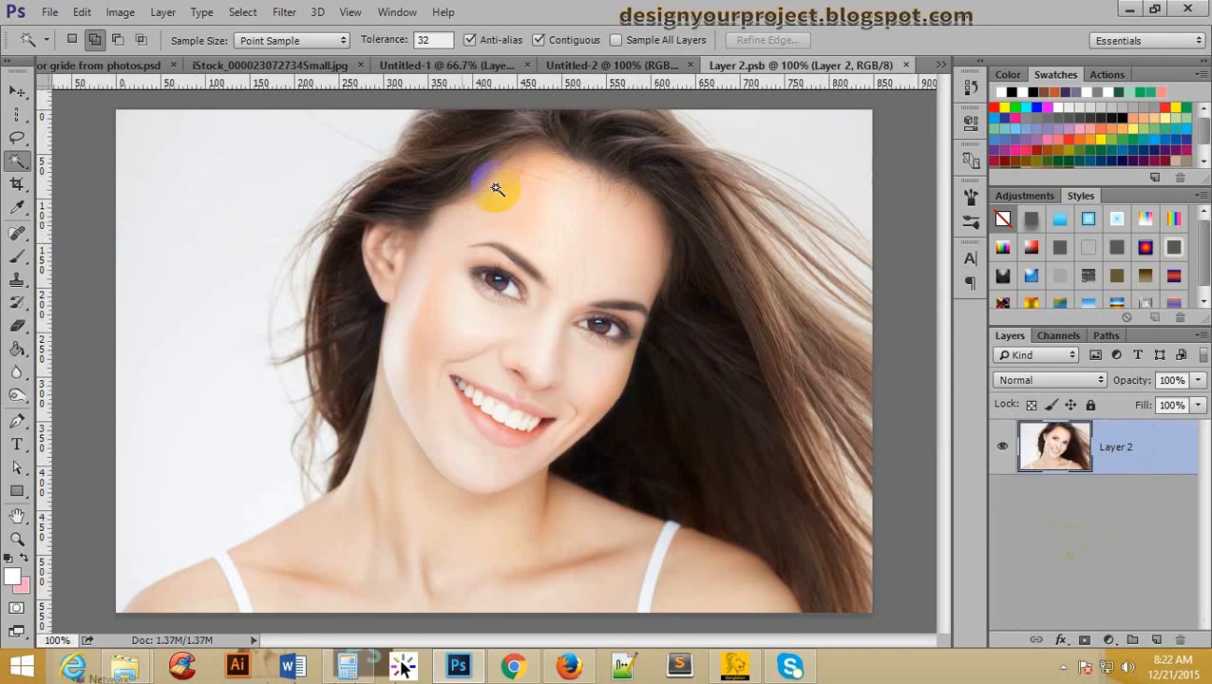
left_click(1139, 9)
left_click(1149, 9)
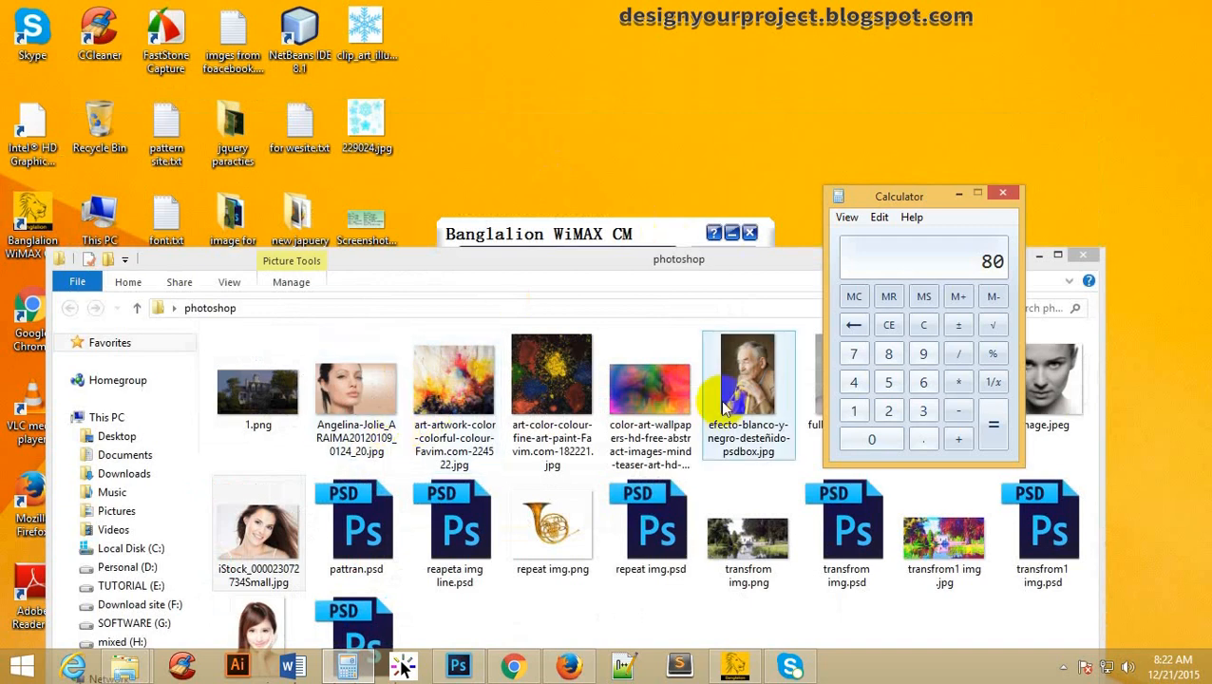
left_click_drag(753, 356, 537, 476)
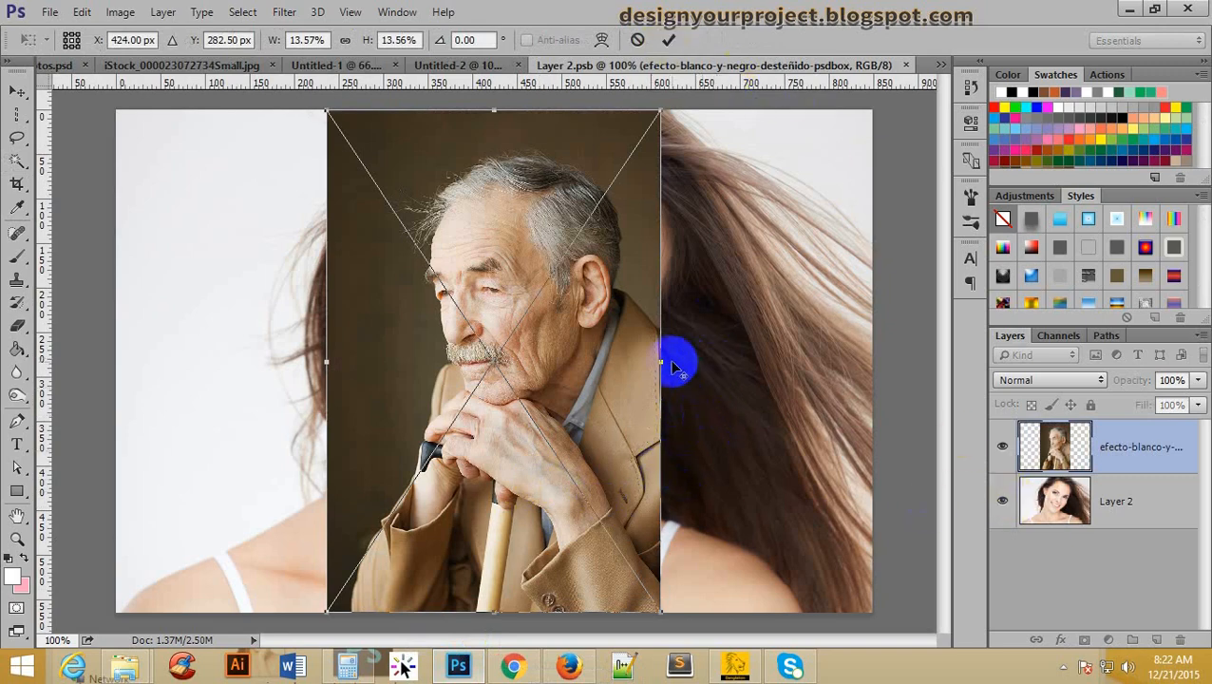
Stretch the placed photo horizontally about its centre, and close the smart object's contents with the changes saved
left_click_drag(658, 358, 780, 360)
double_click(717, 349)
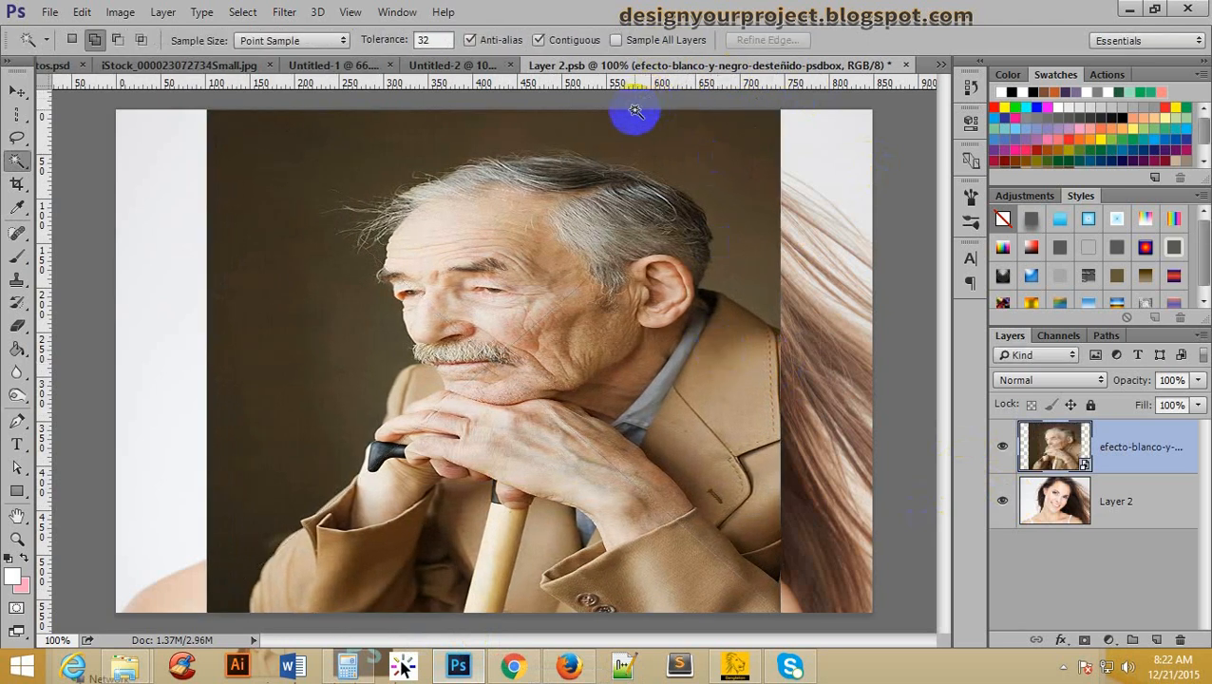
left_click(905, 65)
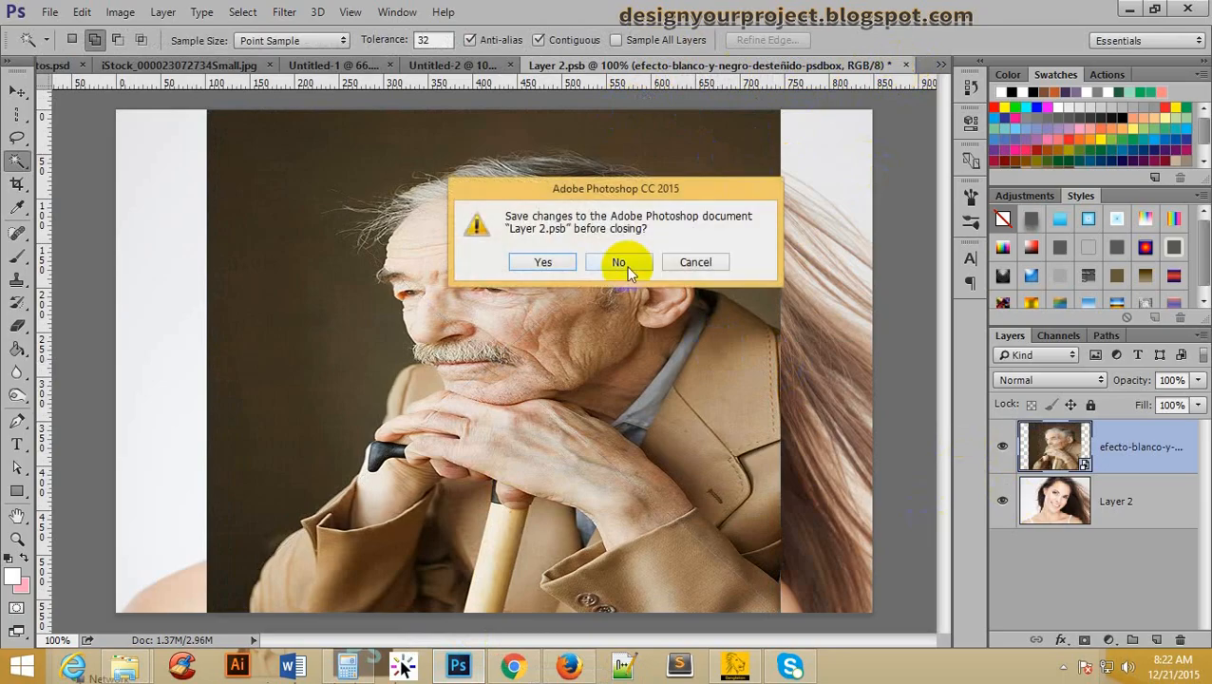
left_click(546, 262)
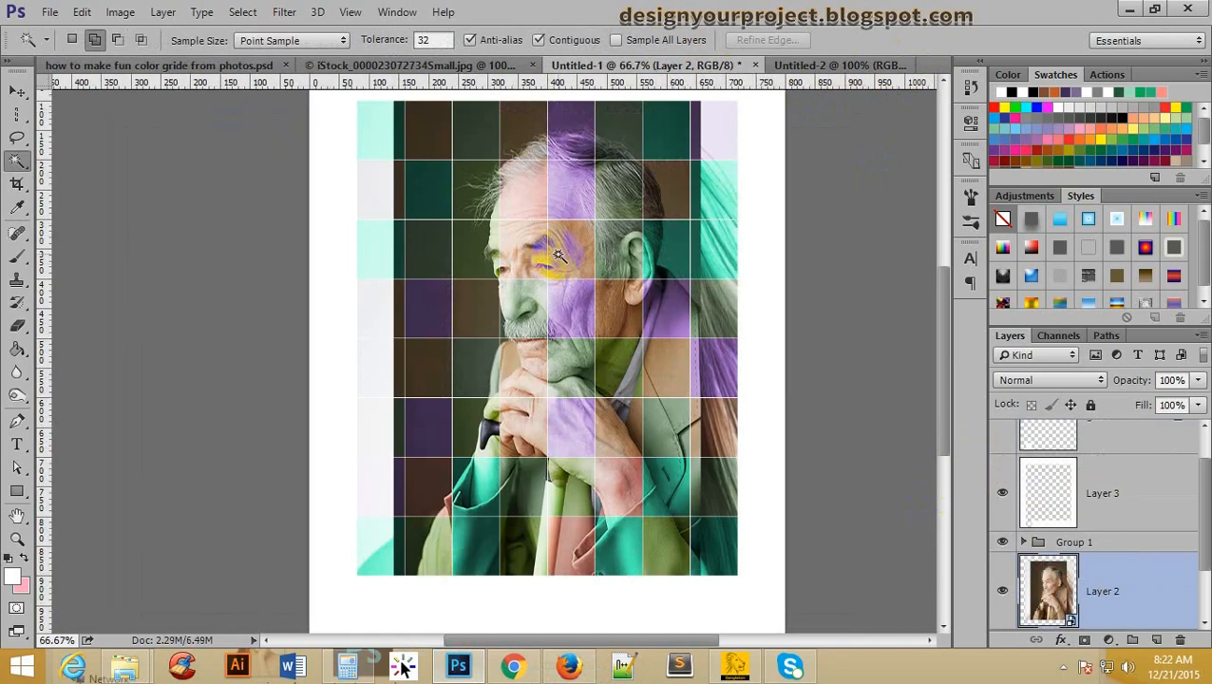
Reopen Layer 2's smart object, widen the man's photo to 25.69% centred at X 468 px, and save and close the contents
scroll(583, 329, "up", 2)
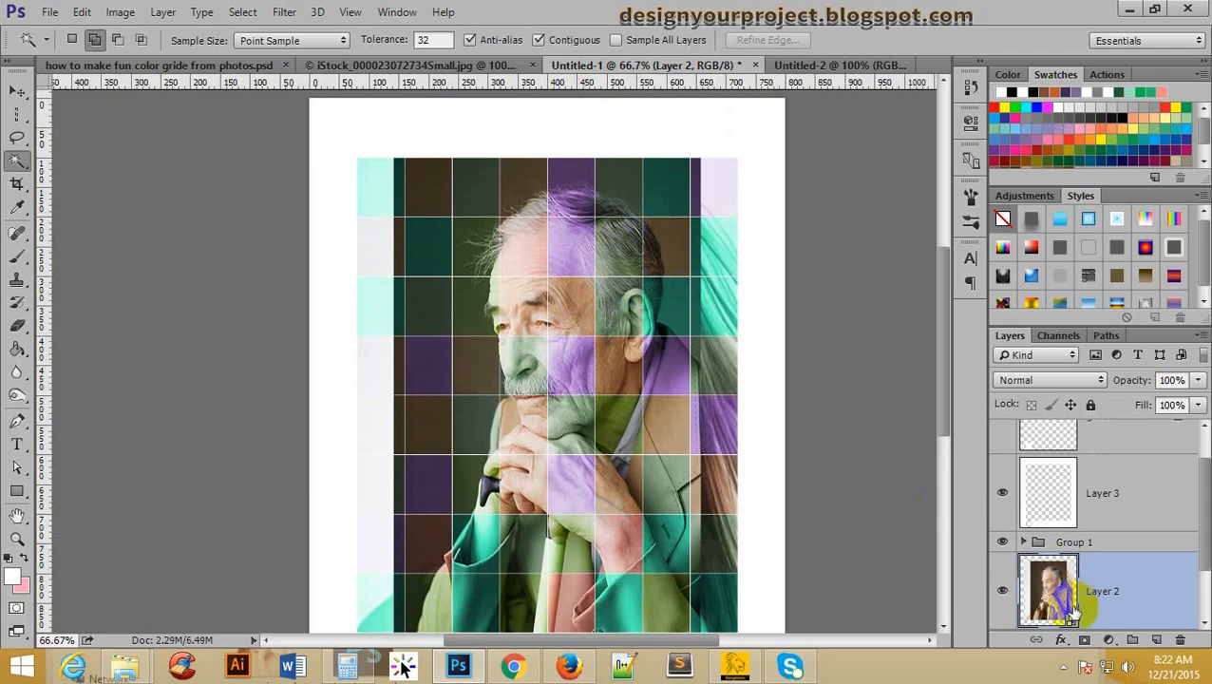
double_click(1071, 617)
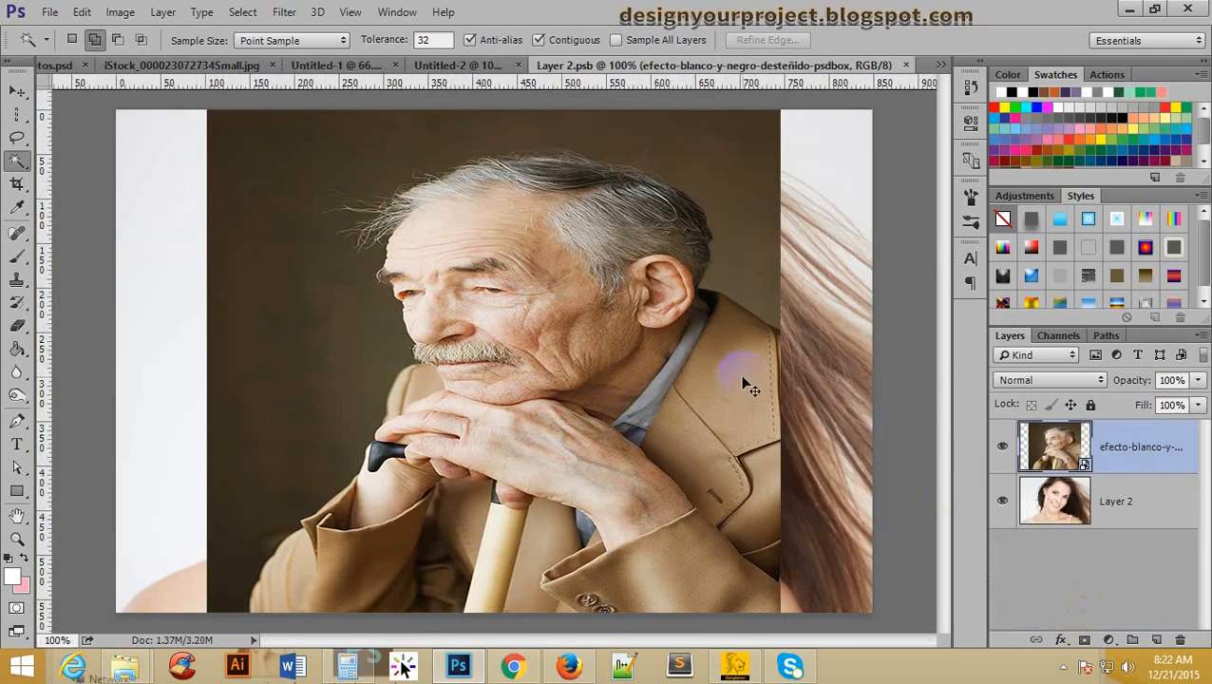
key("ctrl+t")
left_click_drag(777, 364, 810, 364)
left_click_drag(603, 328, 641, 330)
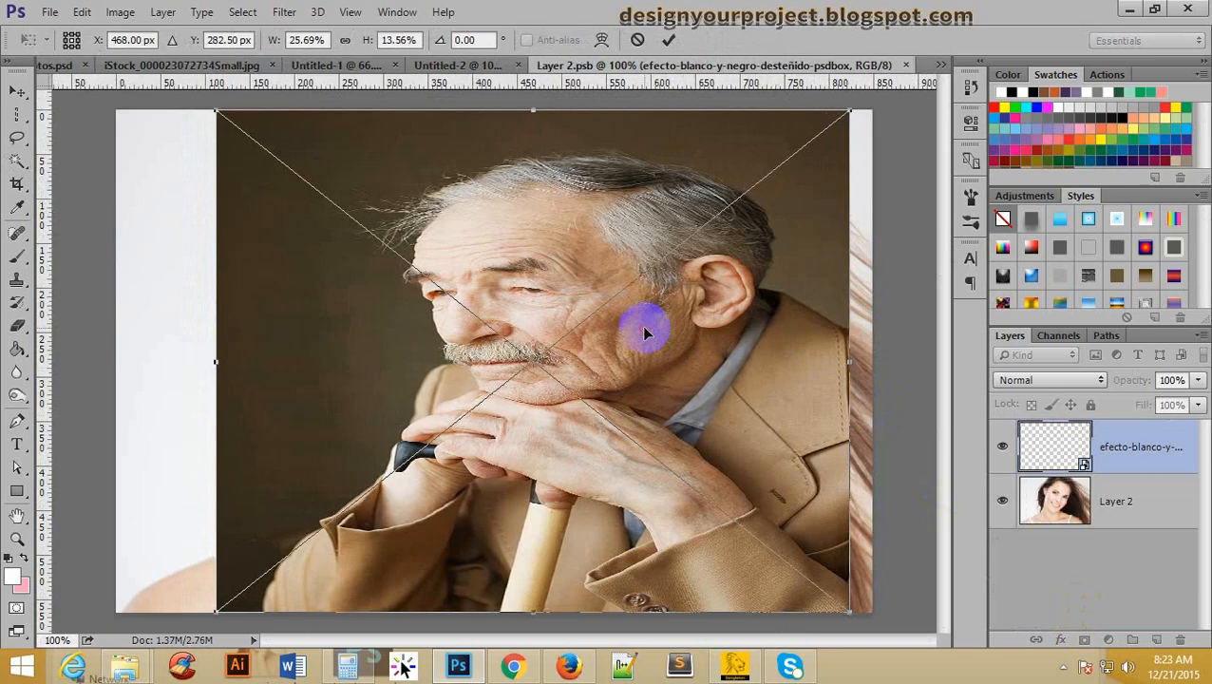
left_click(669, 40)
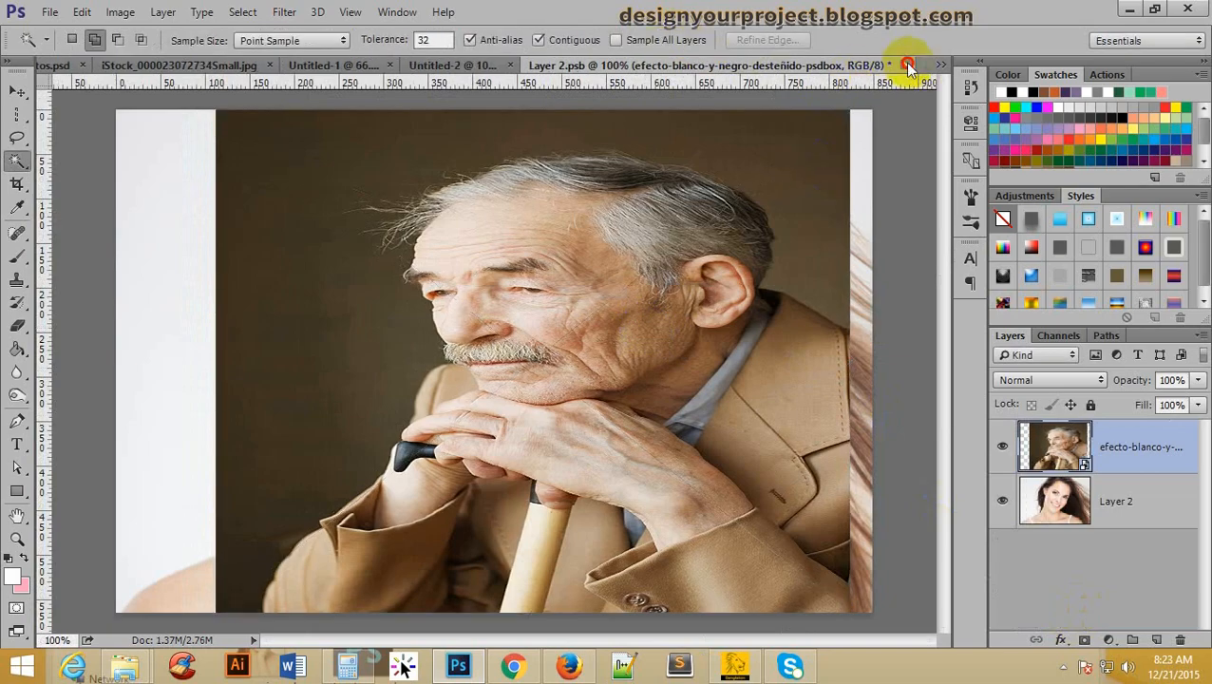
left_click(907, 66)
left_click(550, 262)
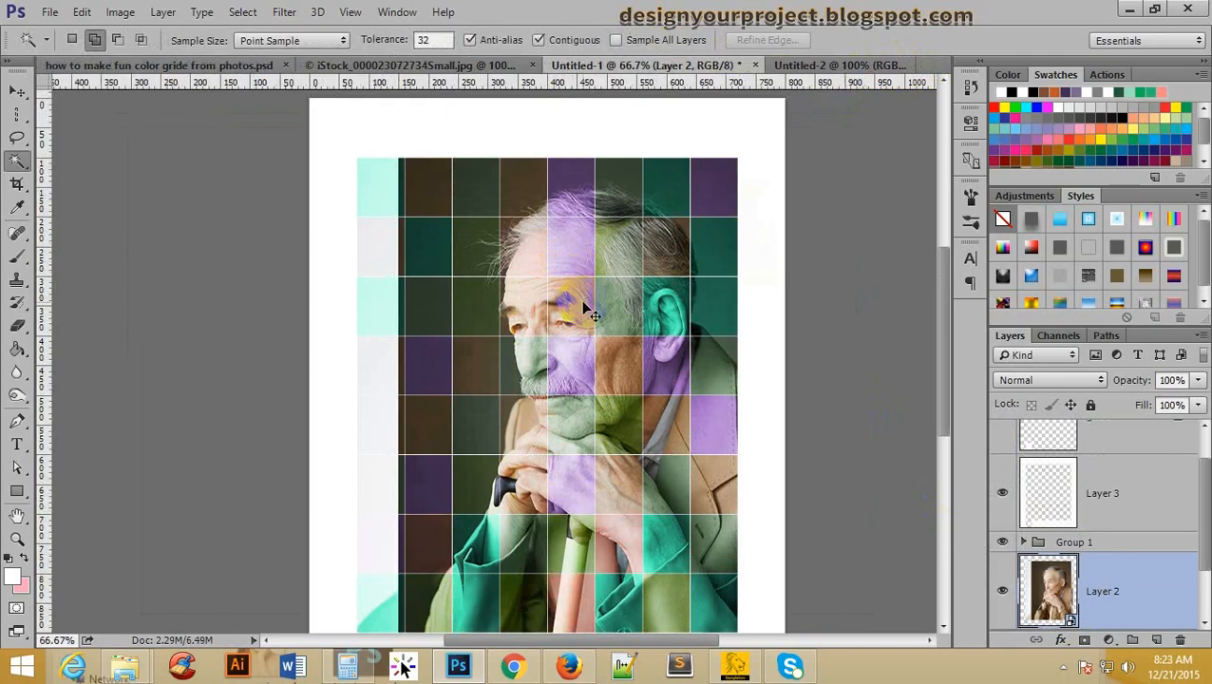
Examine the colour-grid effect on the replaced portrait in Untitled-1, both close up and from a distance
left_click(575, 259, "alt")
left_click(519, 319, "ctrl")
left_click(519, 319, "ctrl")
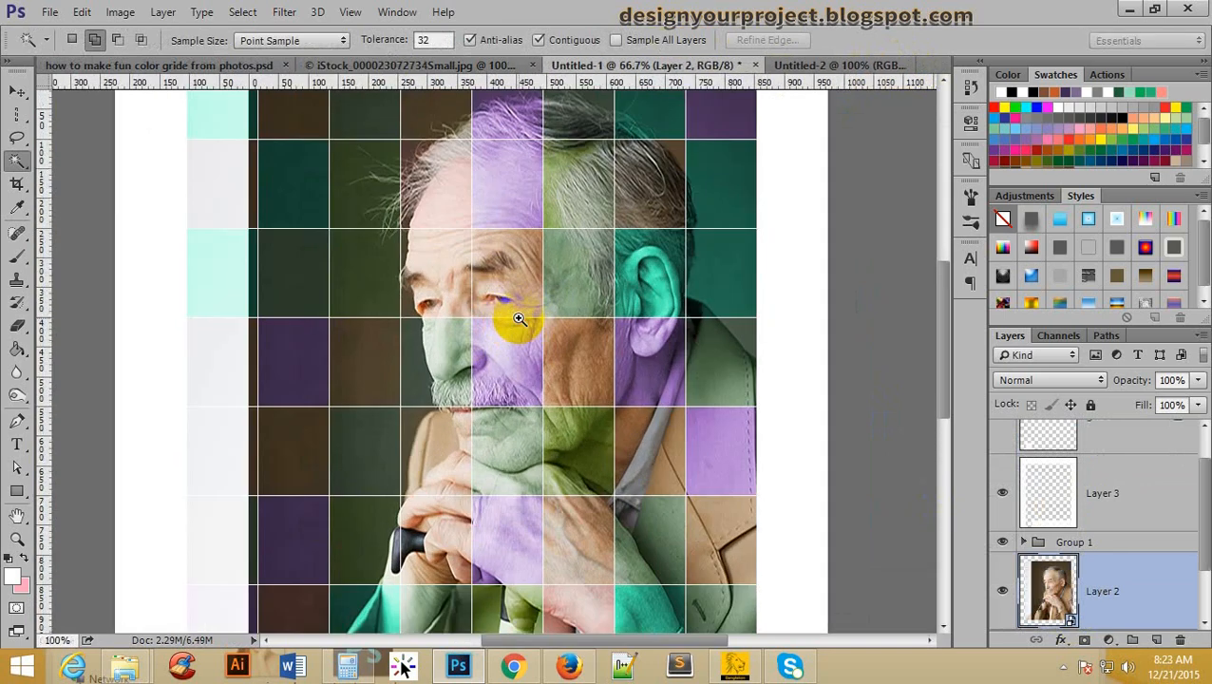
scroll(520, 319, "down", 3)
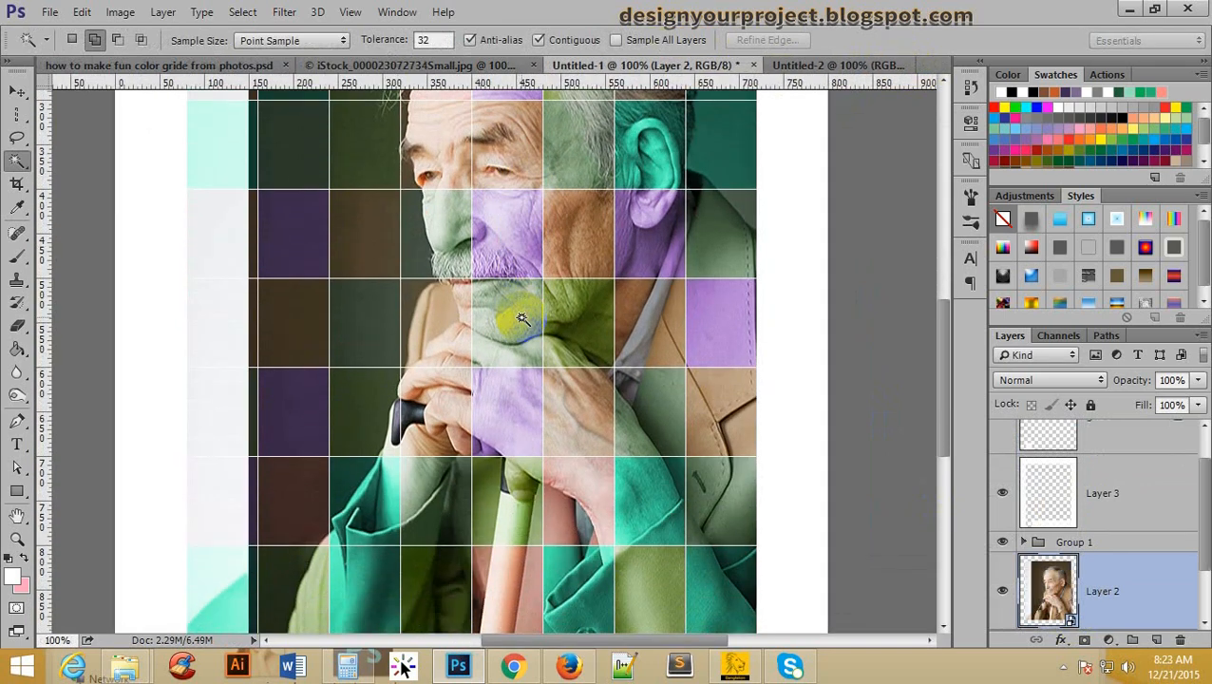
scroll(521, 318, "up", 1)
scroll(521, 318, "up", 2)
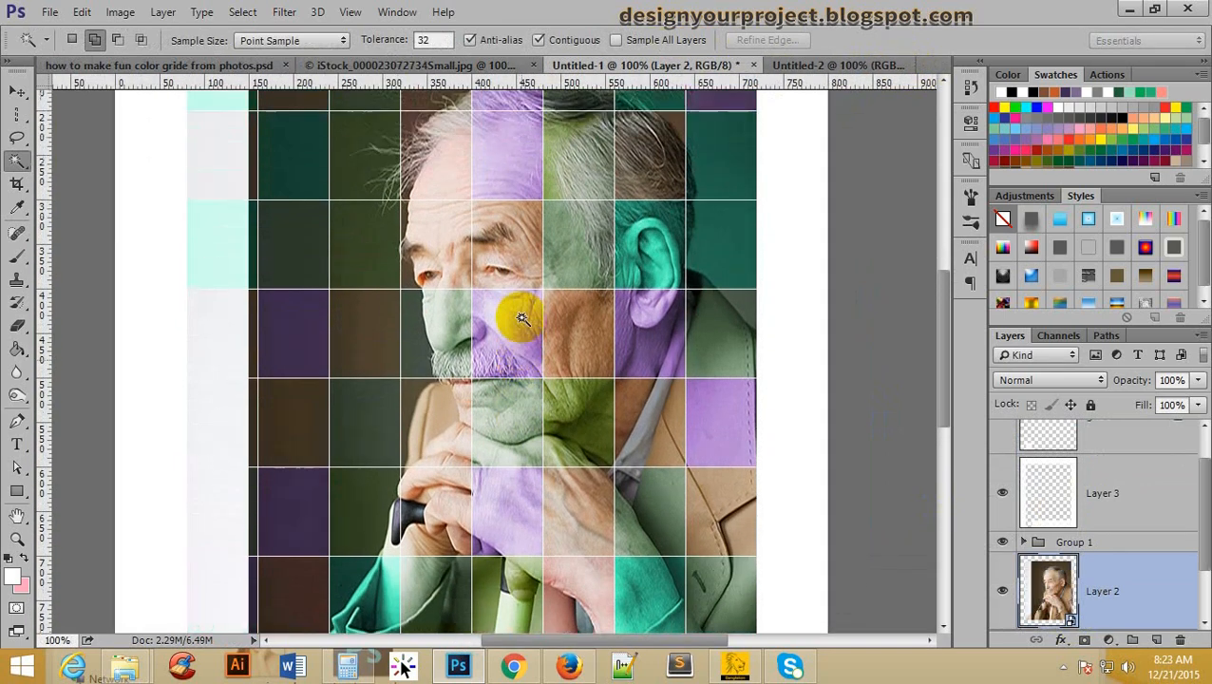
left_click(808, 66)
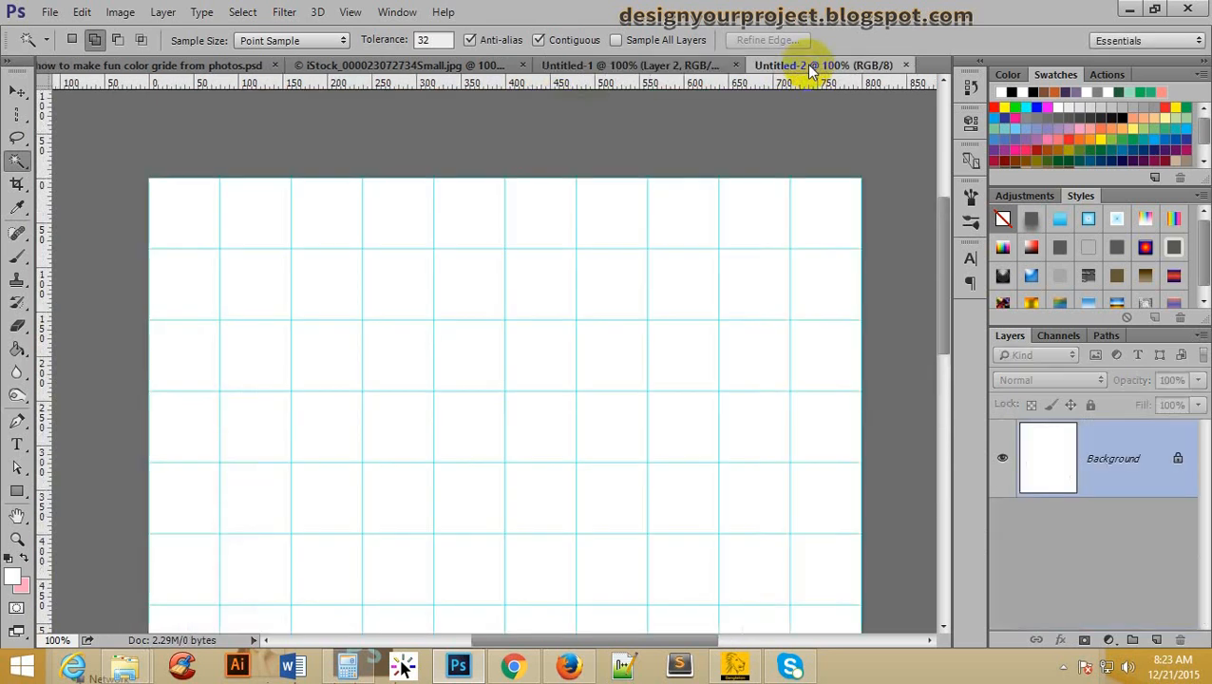
left_click(655, 65)
scroll(543, 286, "down", 1)
scroll(544, 287, "down", 3)
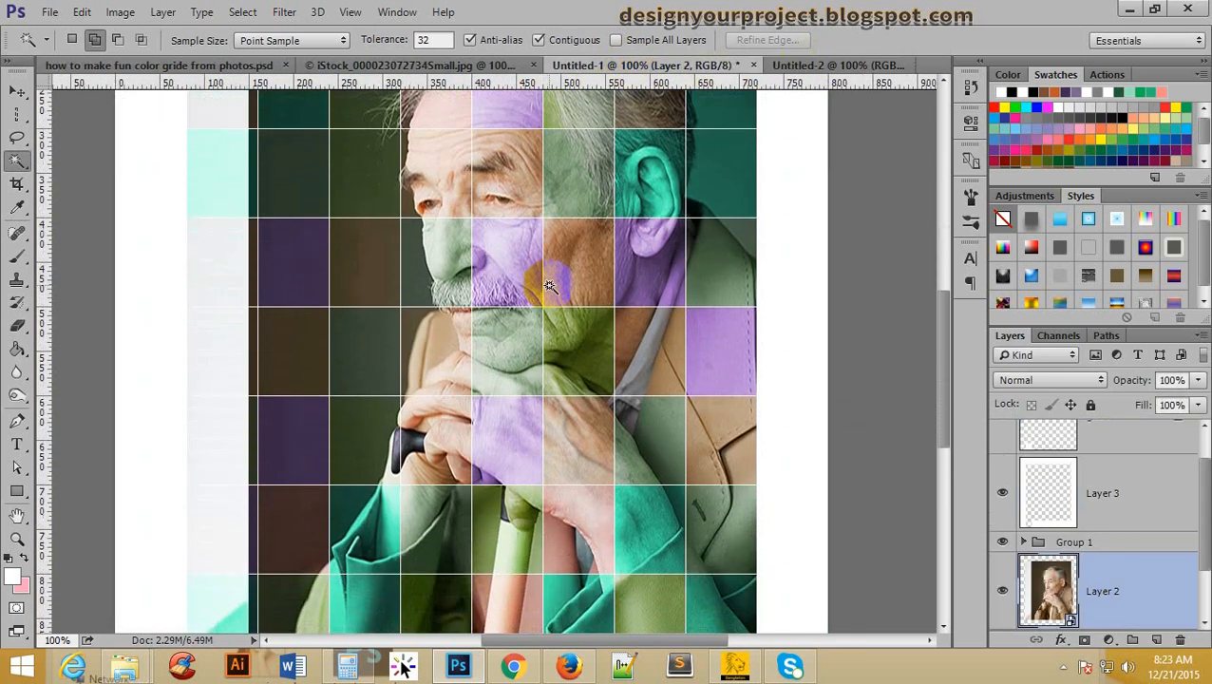
left_click(626, 251, "alt")
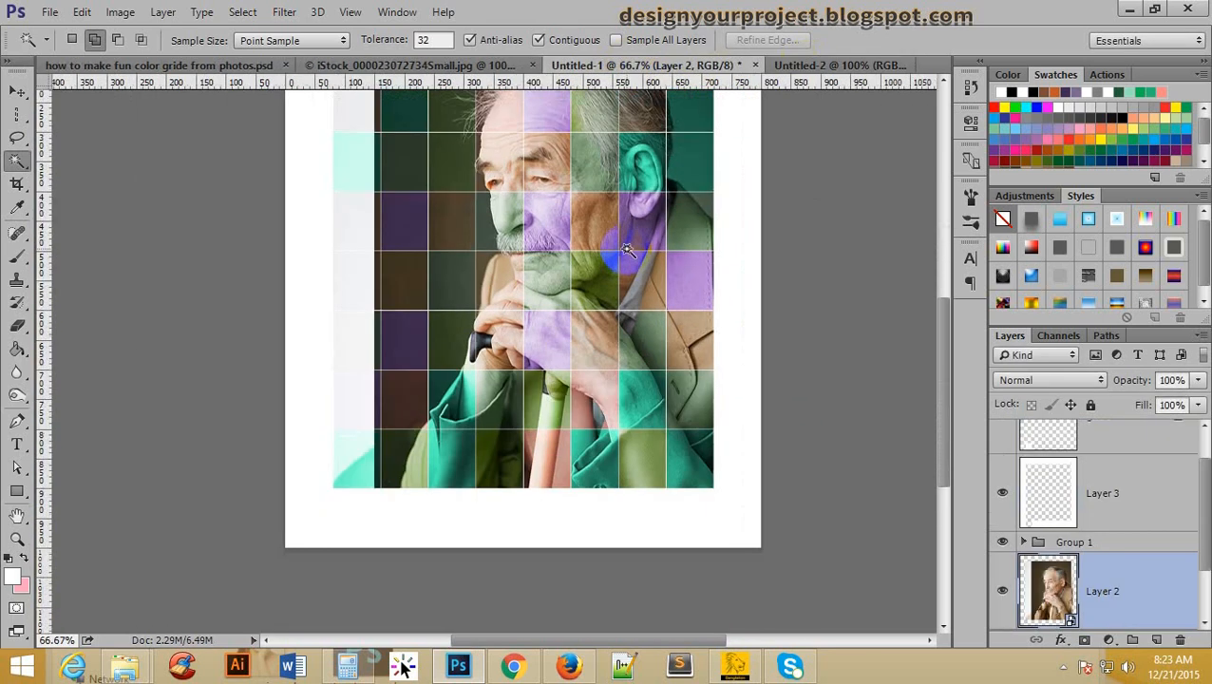
scroll(626, 251, "up", 3)
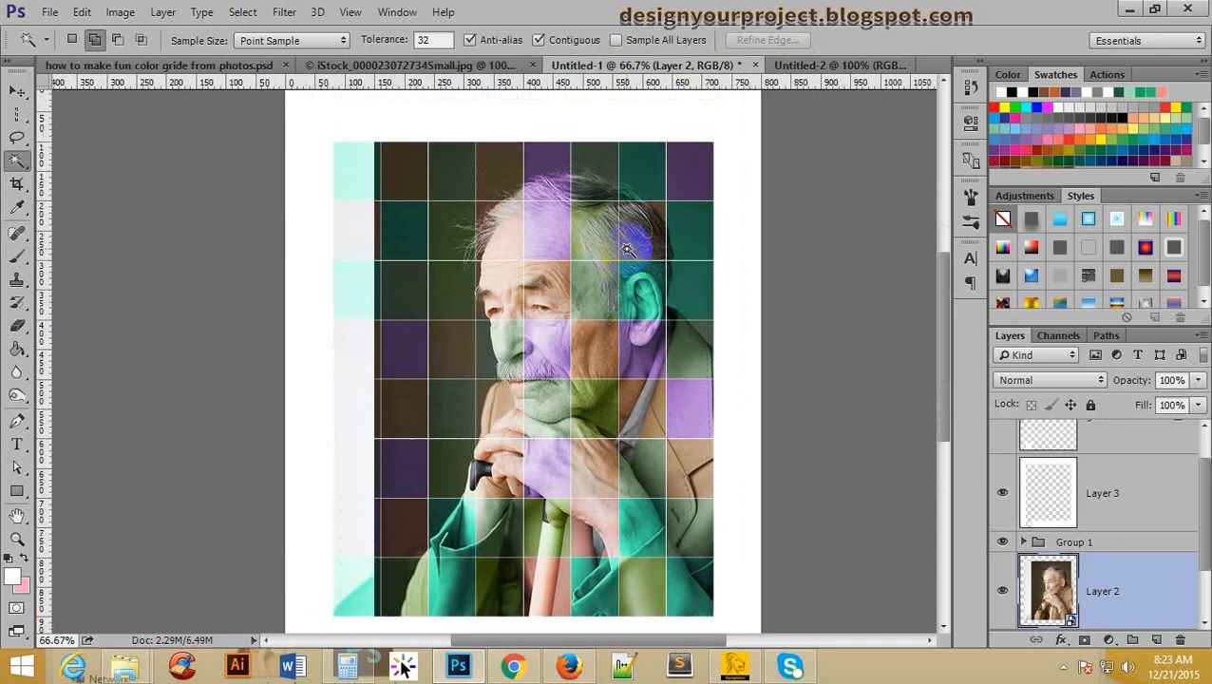